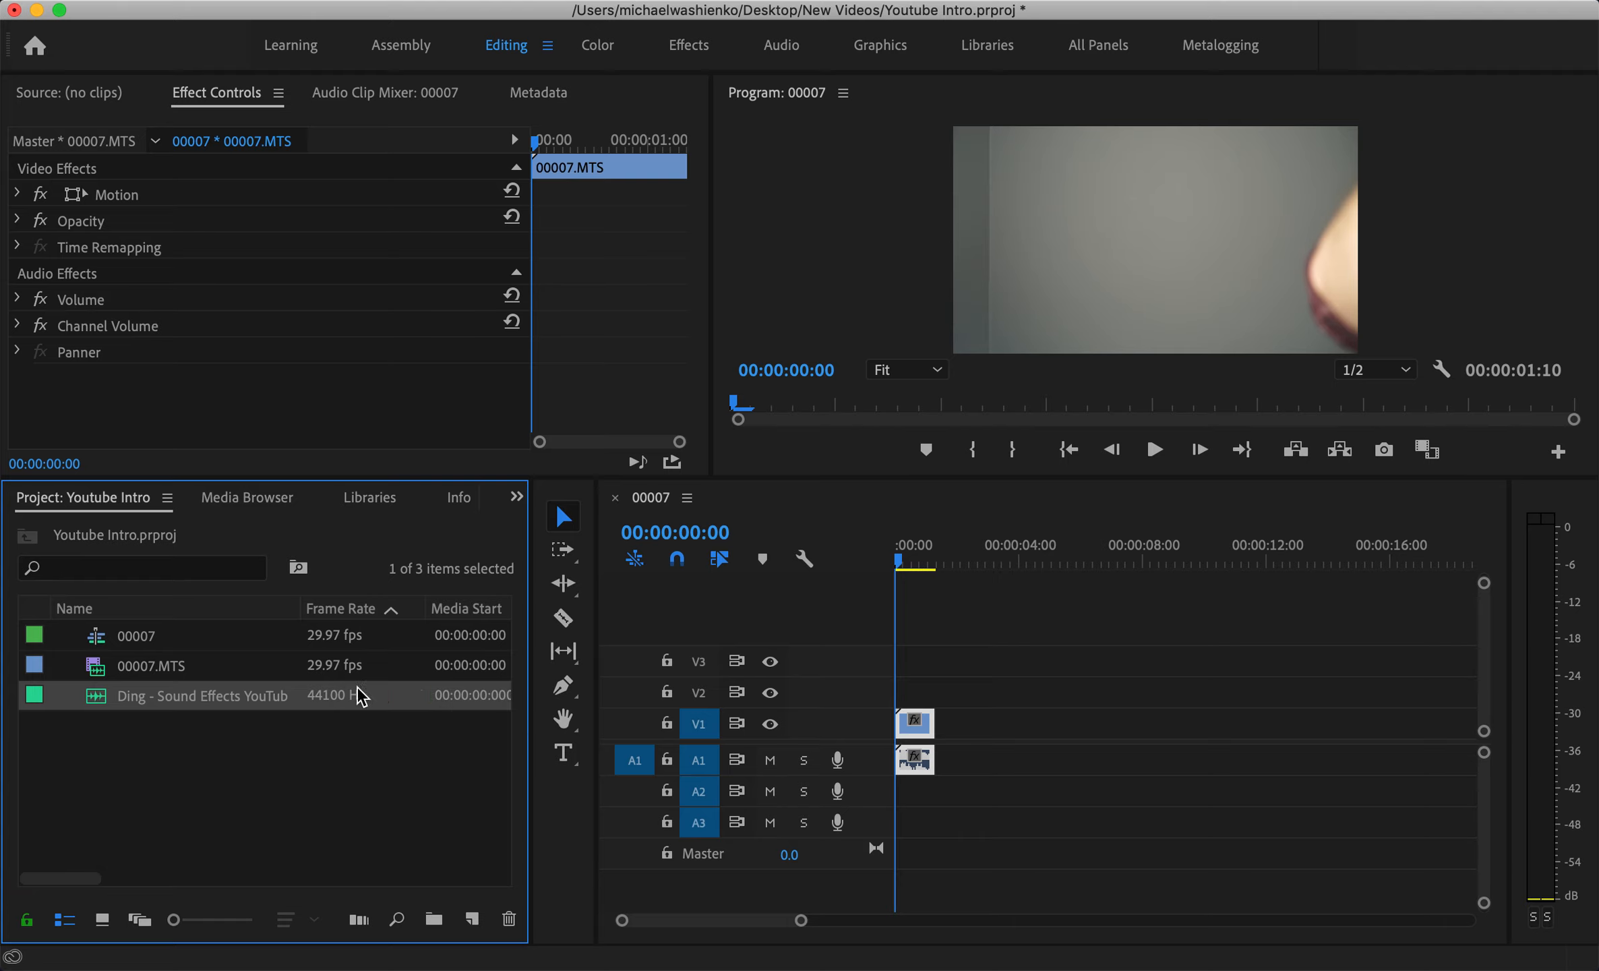
Create a 1920 × 1080 black video at 29.97 fps and place it on track V2 above the 00007.MTS clip.
{"action": "left_click", "coordinate": [474, 919]}
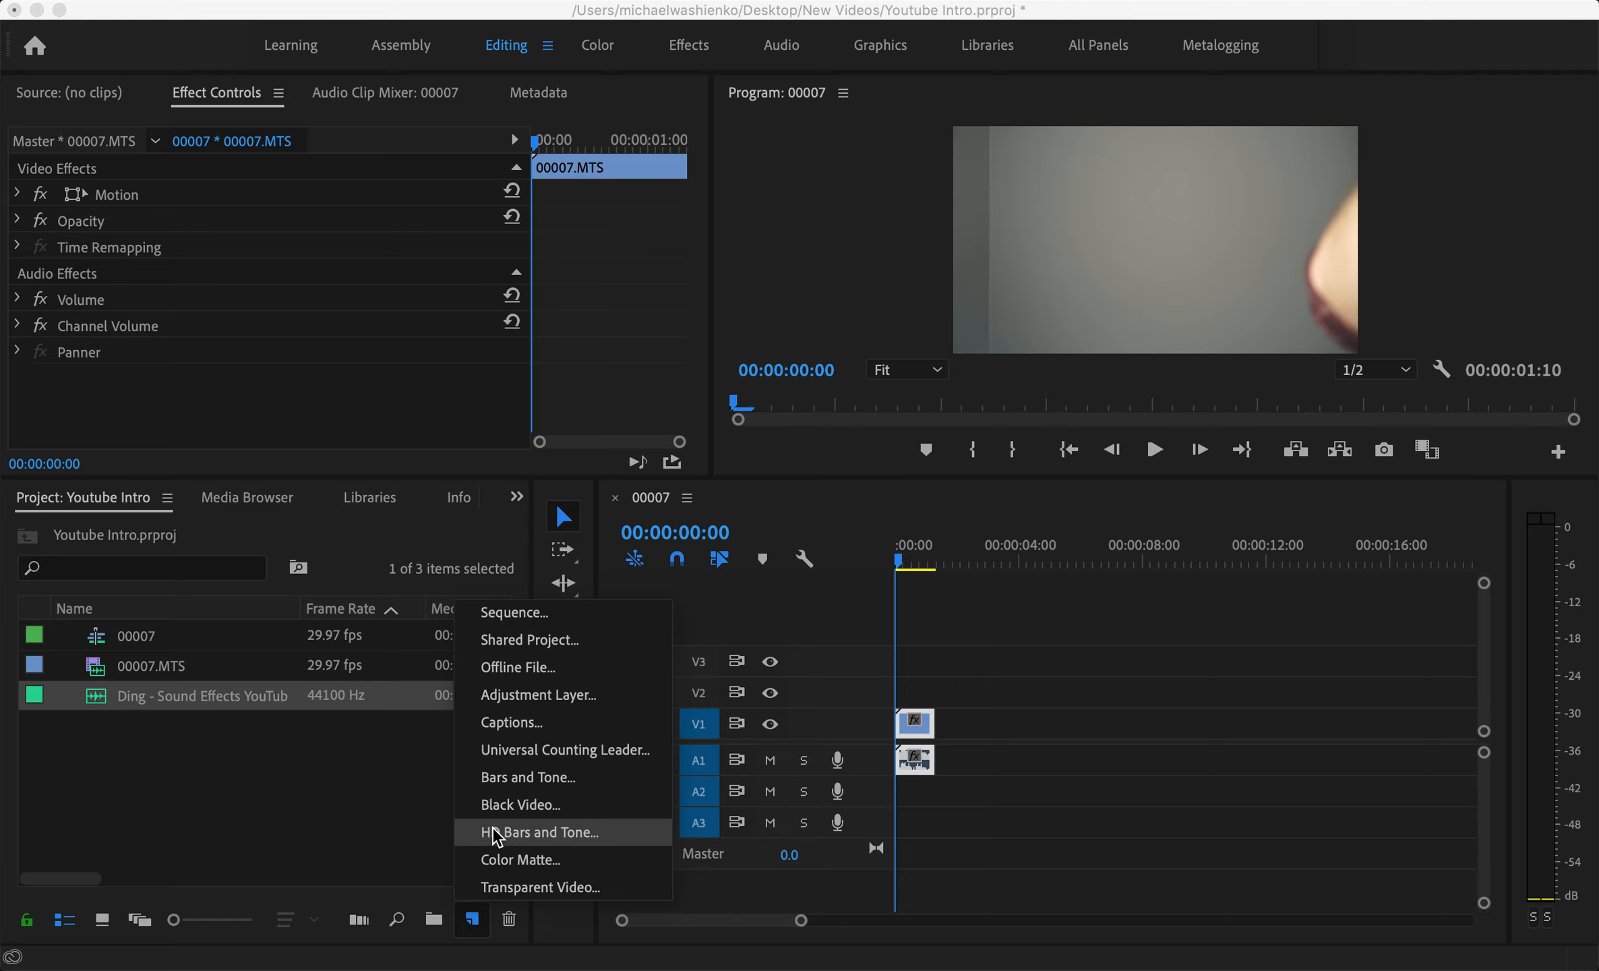
{"action": "left_click", "coordinate": [499, 804]}
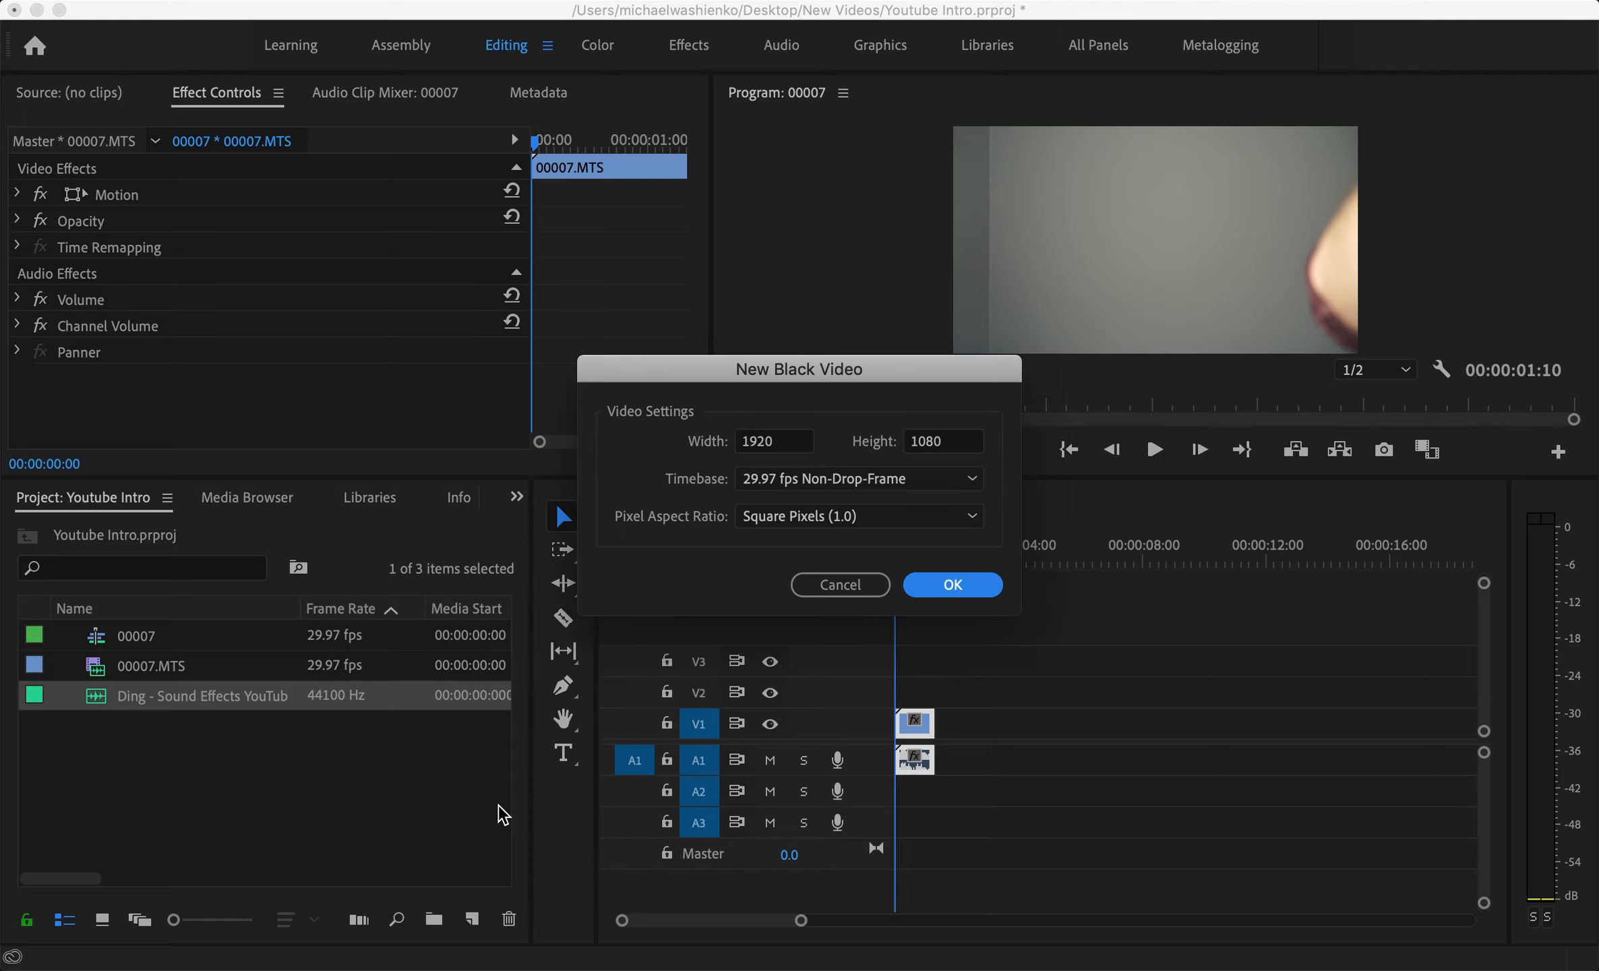
{"action": "left_click", "coordinate": [922, 587]}
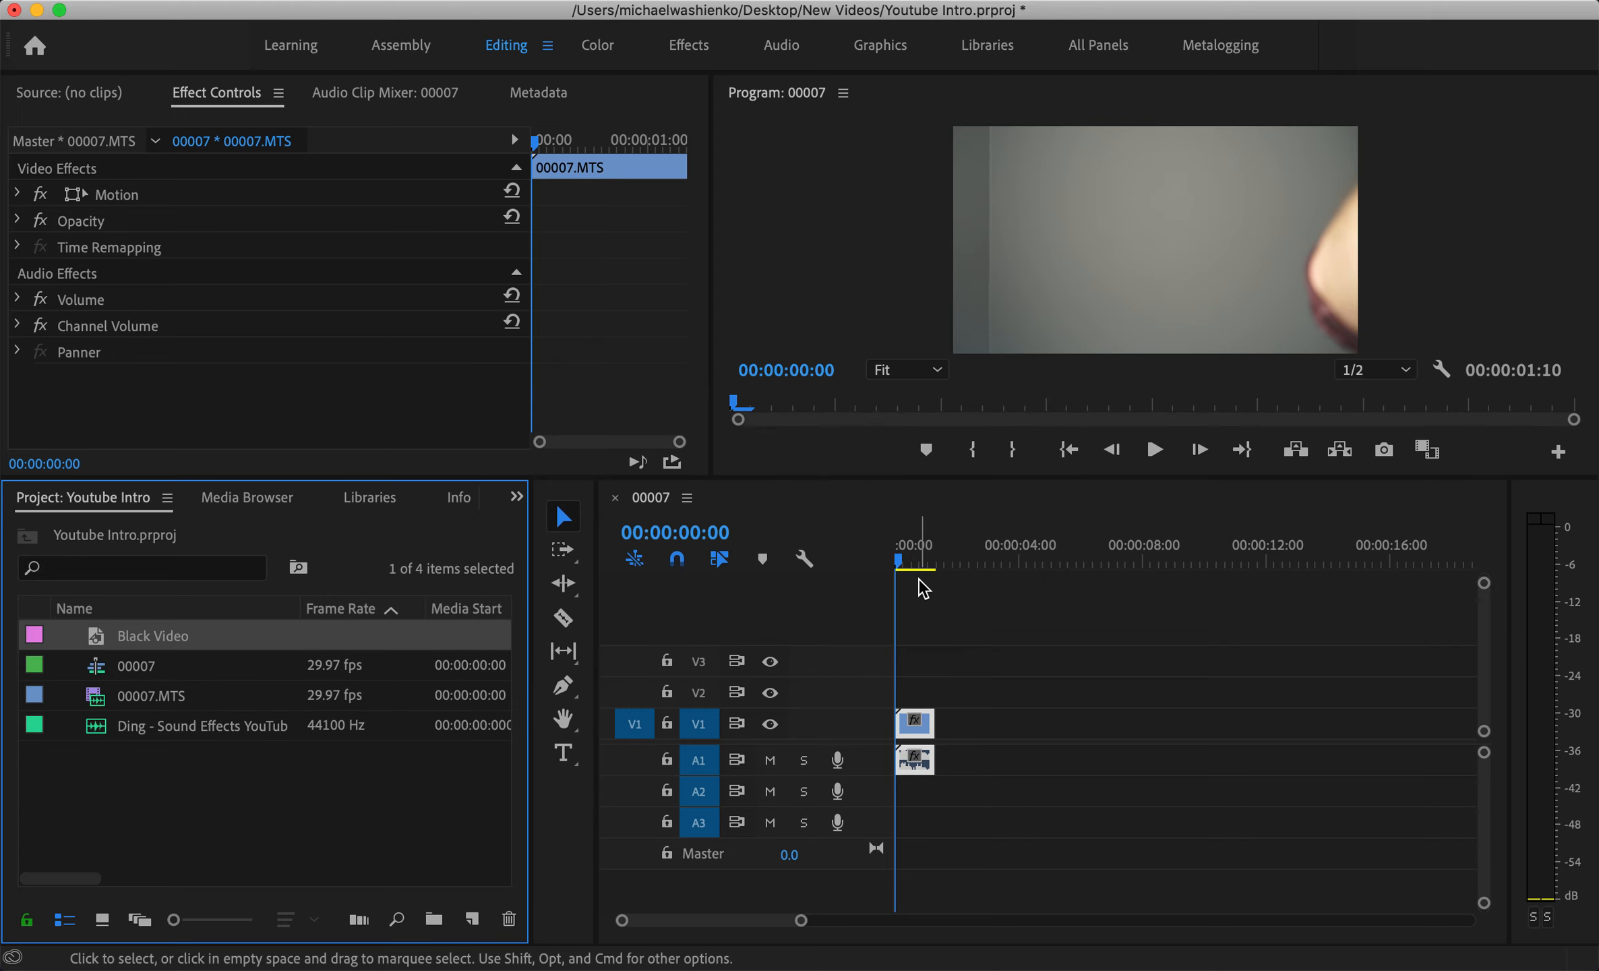
{"action": "left_click_drag", "start_coordinate": [201, 640], "coordinate": [908, 701]}
Trim the end of the 00007.MTS clip to a 15-frame duration and move its audio to track A3.
{"action": "scroll", "coordinate": [906, 686], "scroll_direction": "up", "scroll_amount": 8}
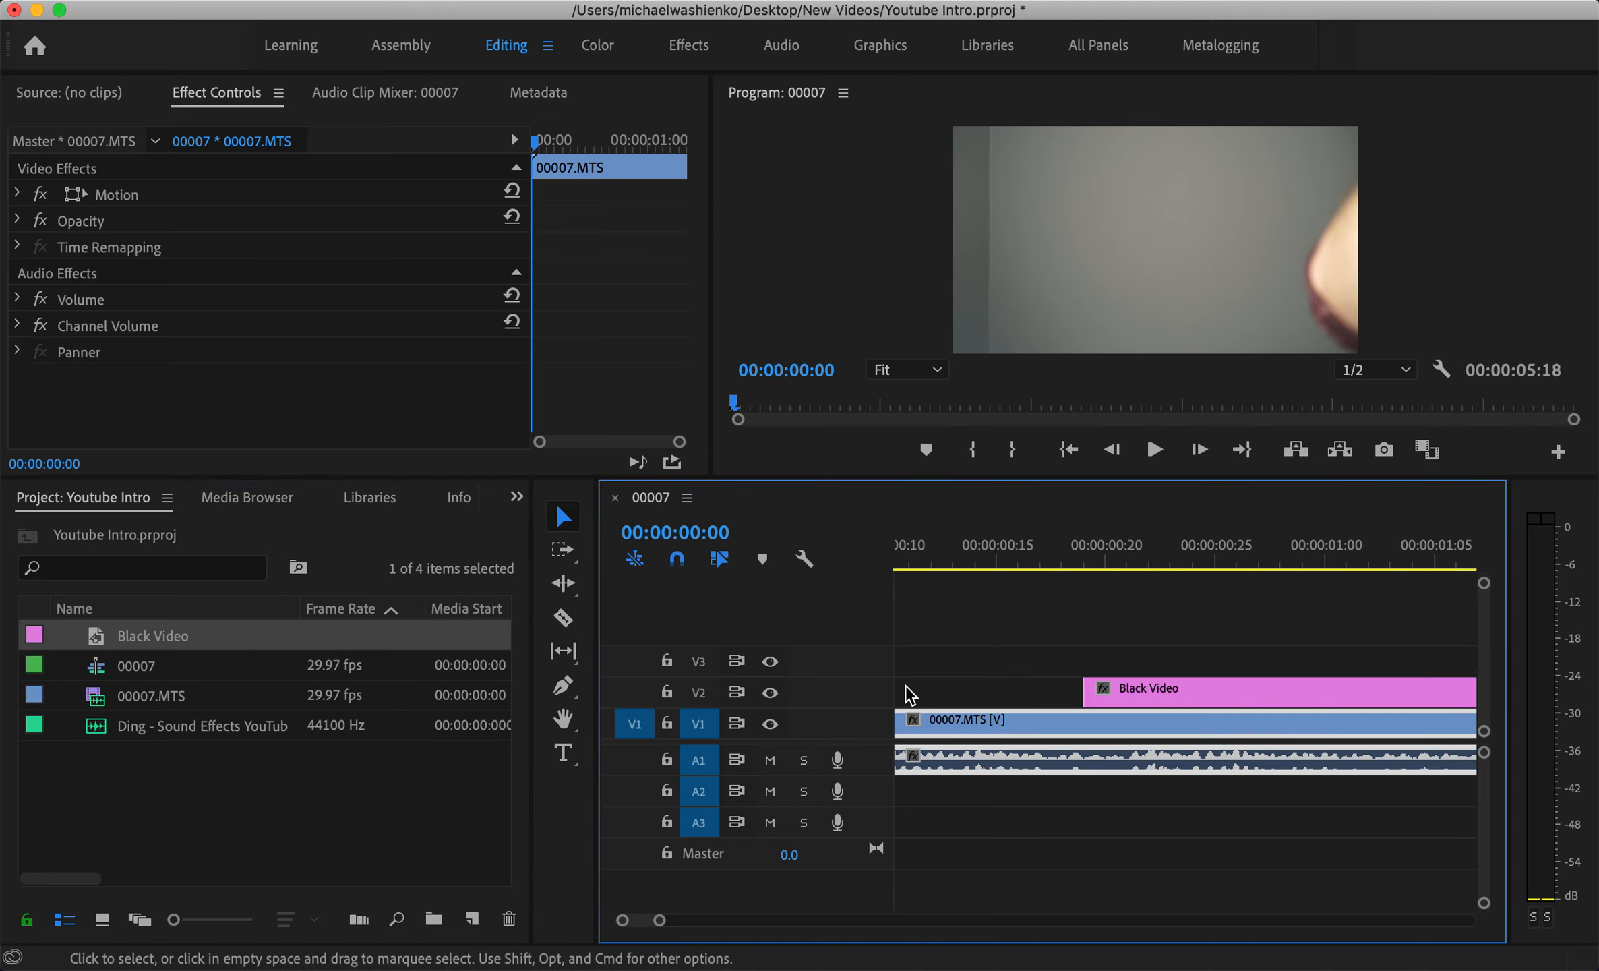
{"action": "scroll", "coordinate": [1188, 721], "scroll_direction": "down", "scroll_amount": 4}
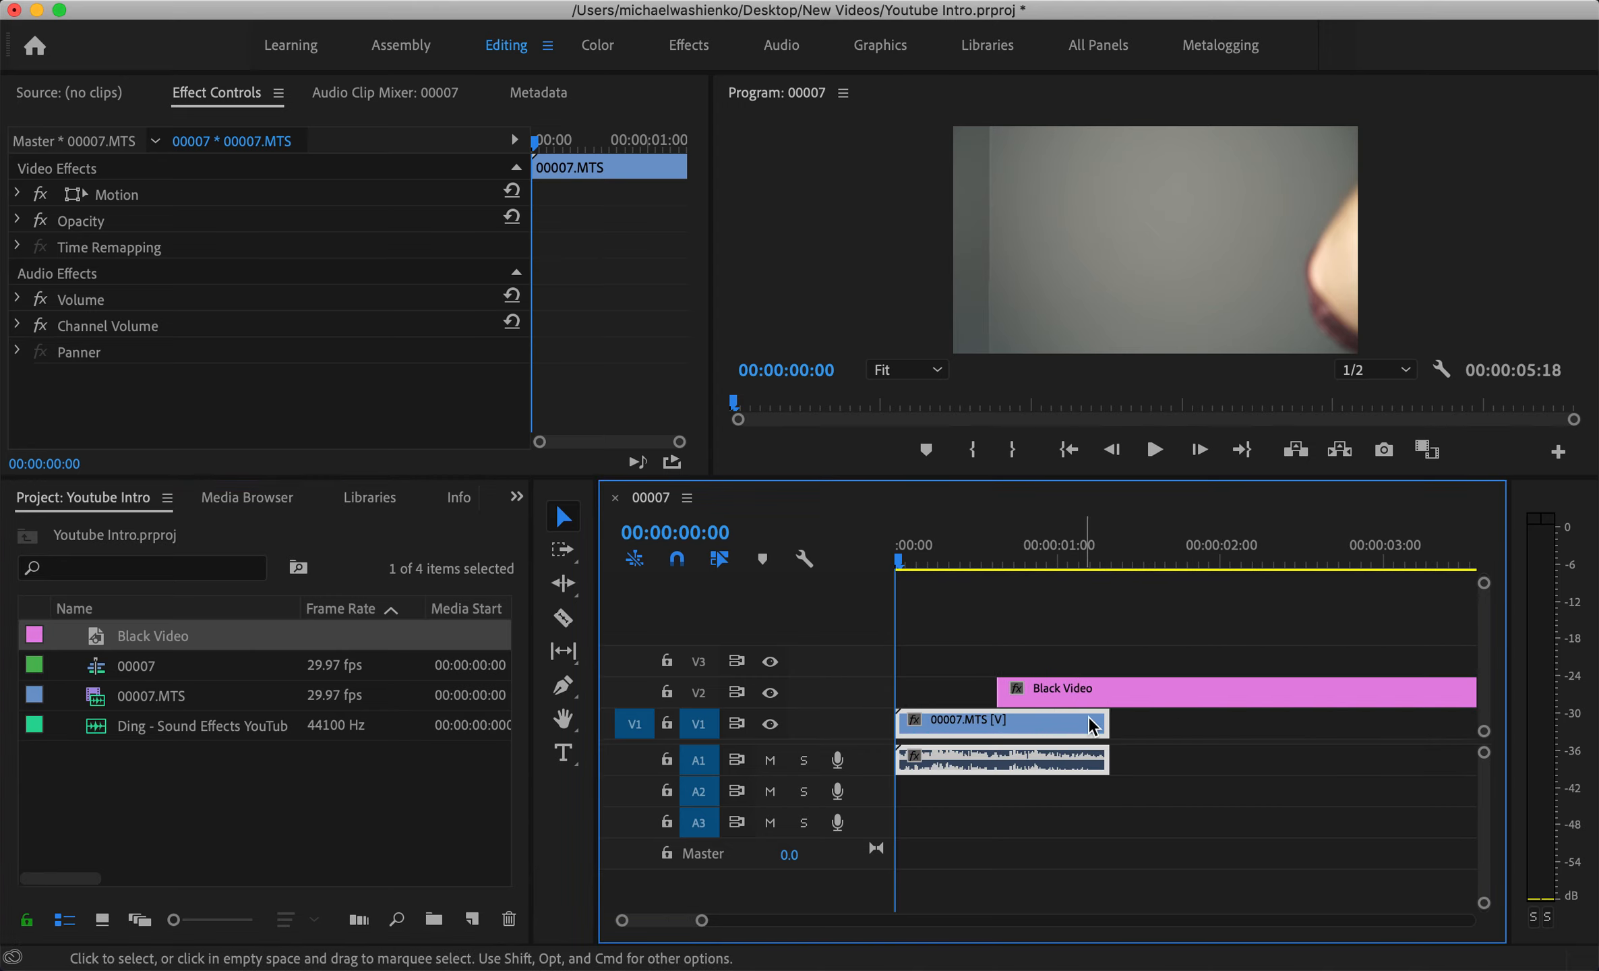
{"action": "left_click_drag", "start_coordinate": [1106, 722], "coordinate": [974, 722]}
{"action": "scroll", "coordinate": [961, 699], "scroll_direction": "up", "scroll_amount": 5}
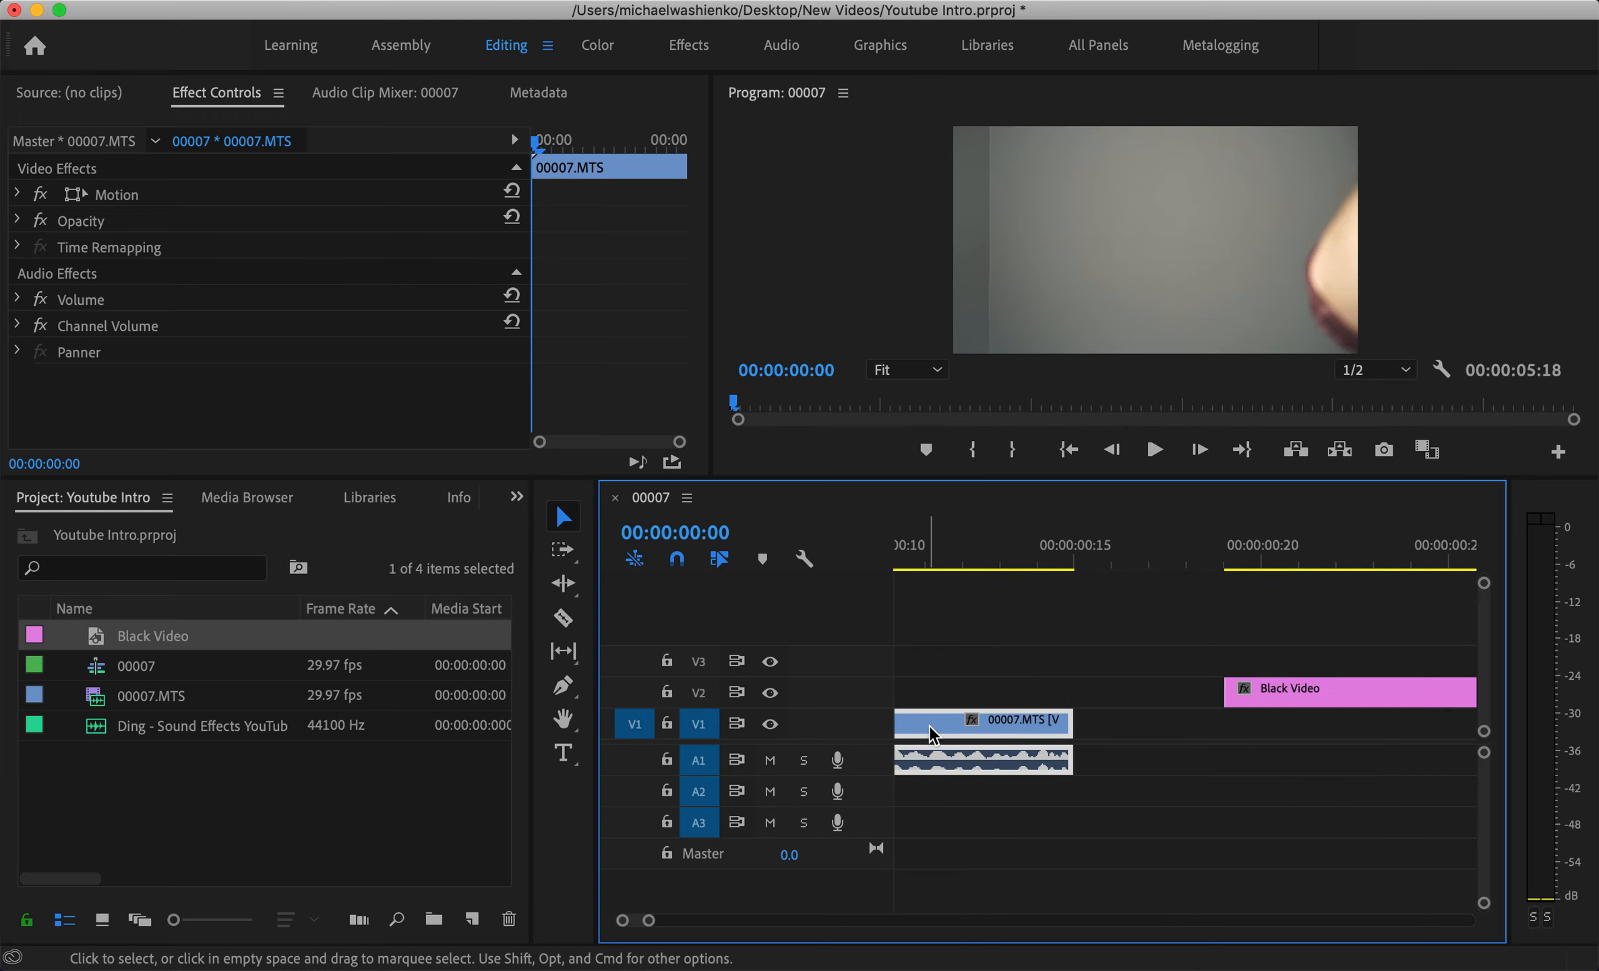
{"action": "left_click_drag", "start_coordinate": [1014, 764], "coordinate": [1004, 817]}
{"action": "left_click", "coordinate": [1039, 801]}
{"action": "left_click", "coordinate": [1033, 831]}
{"action": "right_click", "coordinate": [1034, 831]}
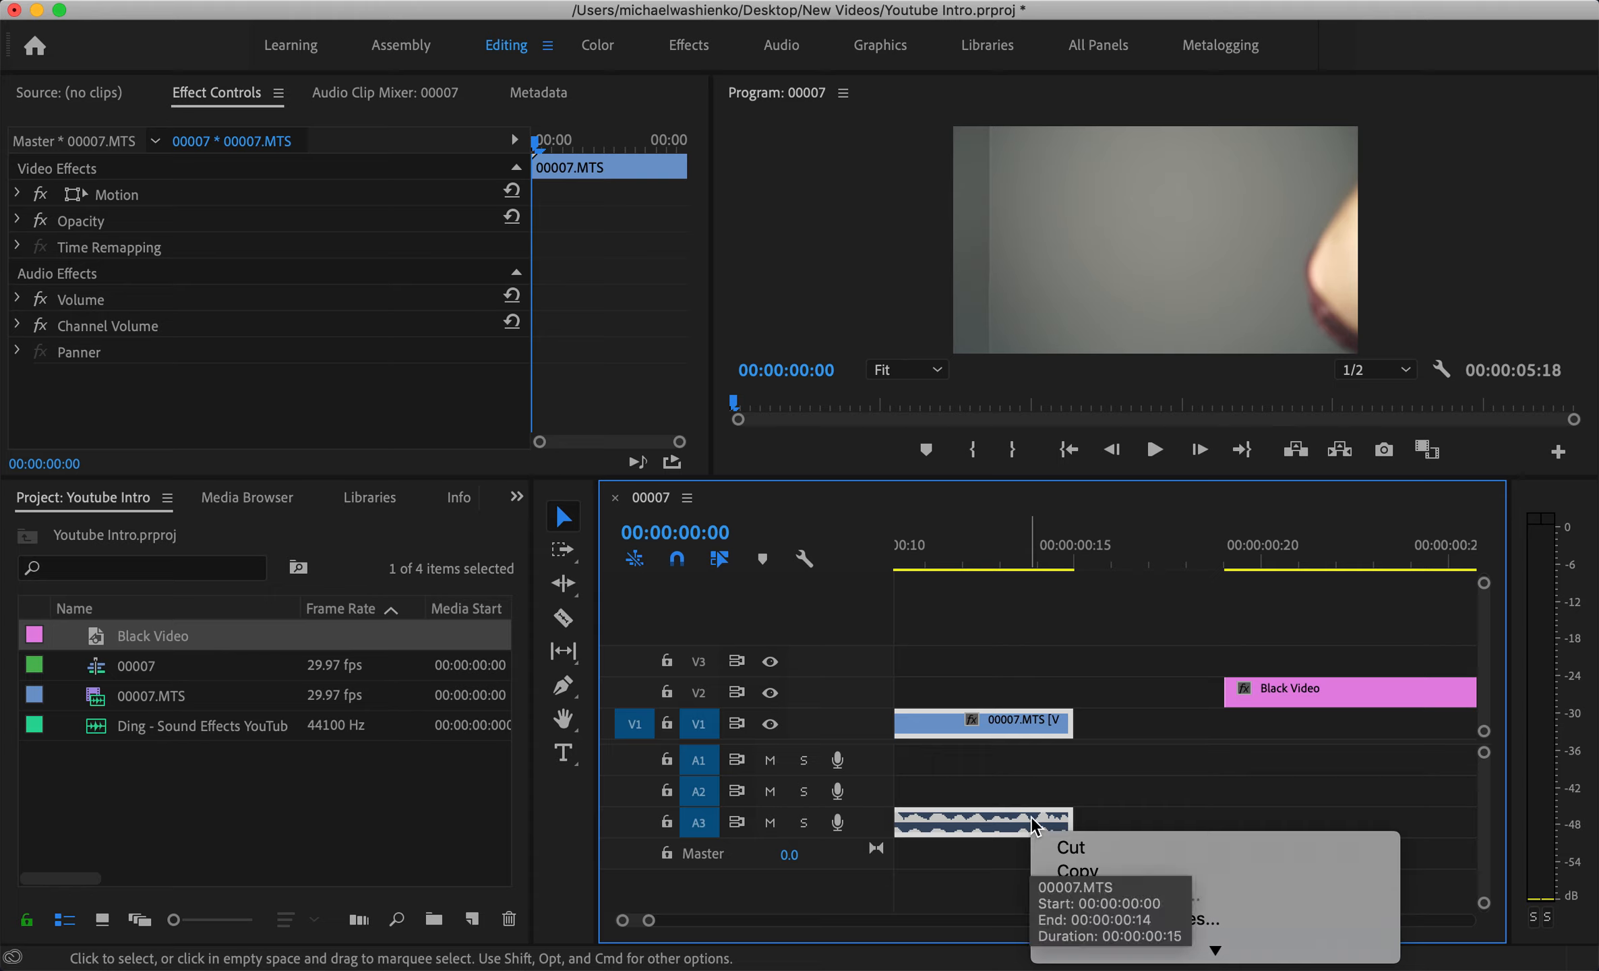
{"action": "left_click", "coordinate": [1105, 800]}
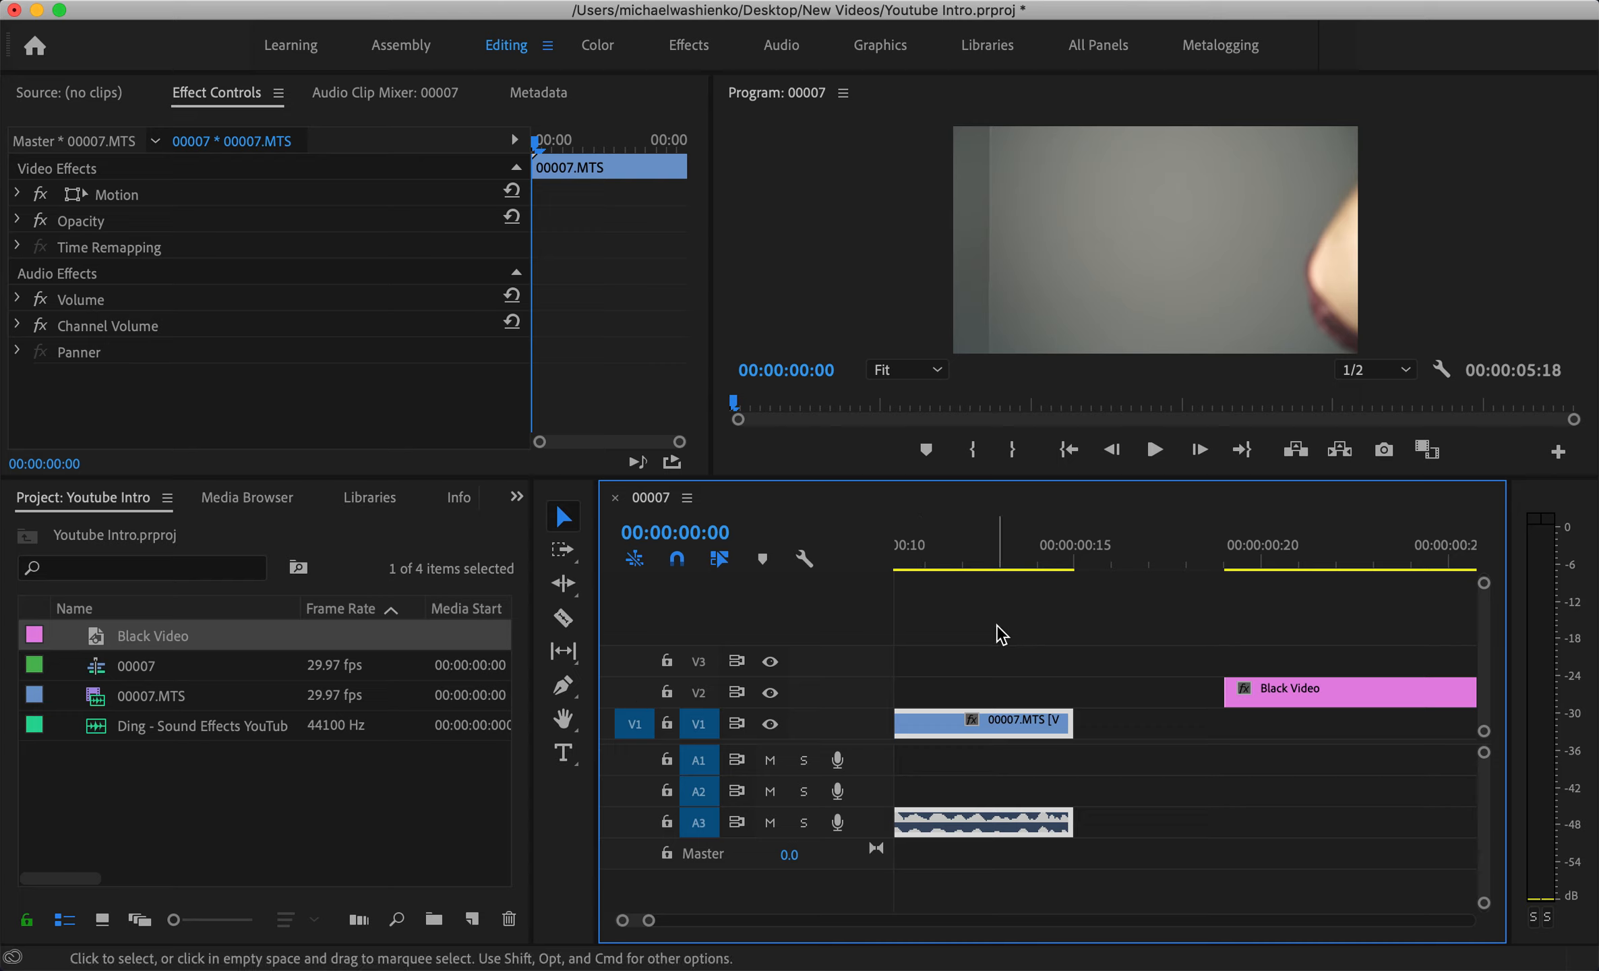
Move the Black Video clip earlier on track V2 so it overlaps the 00007.MTS clip.
{"action": "left_click", "coordinate": [1294, 696]}
{"action": "left_click_drag", "start_coordinate": [1289, 708], "coordinate": [836, 688]}
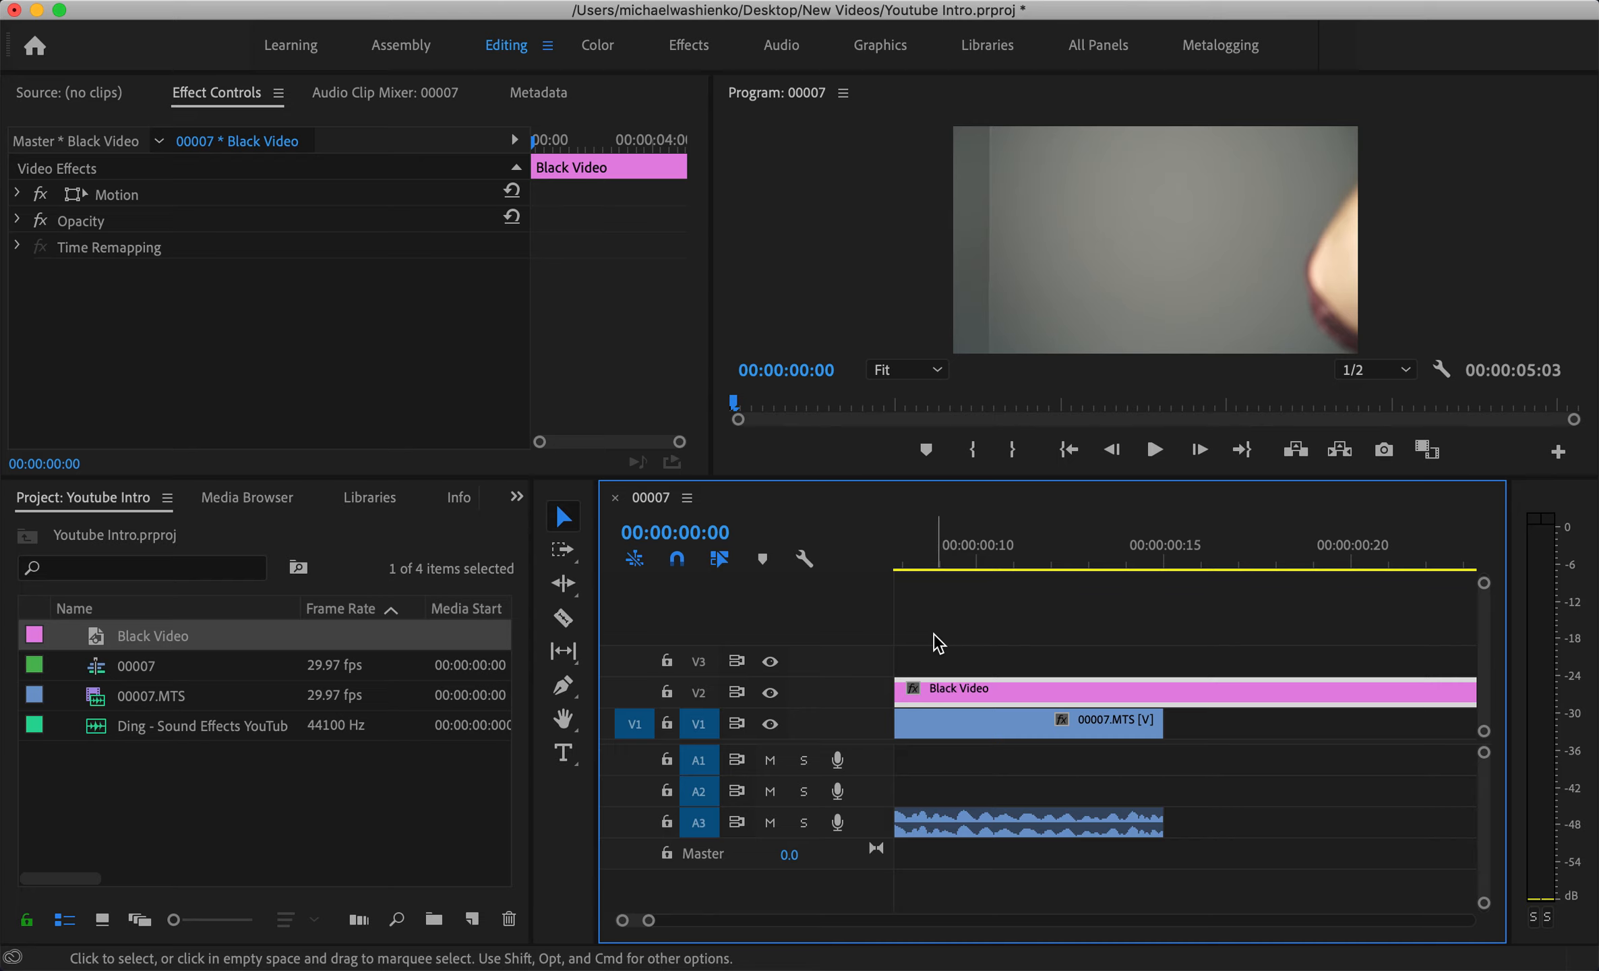
Create a 1920 × 1080 color matte in white (FFFFFF) and name it "white".
{"action": "left_click", "coordinate": [472, 918]}
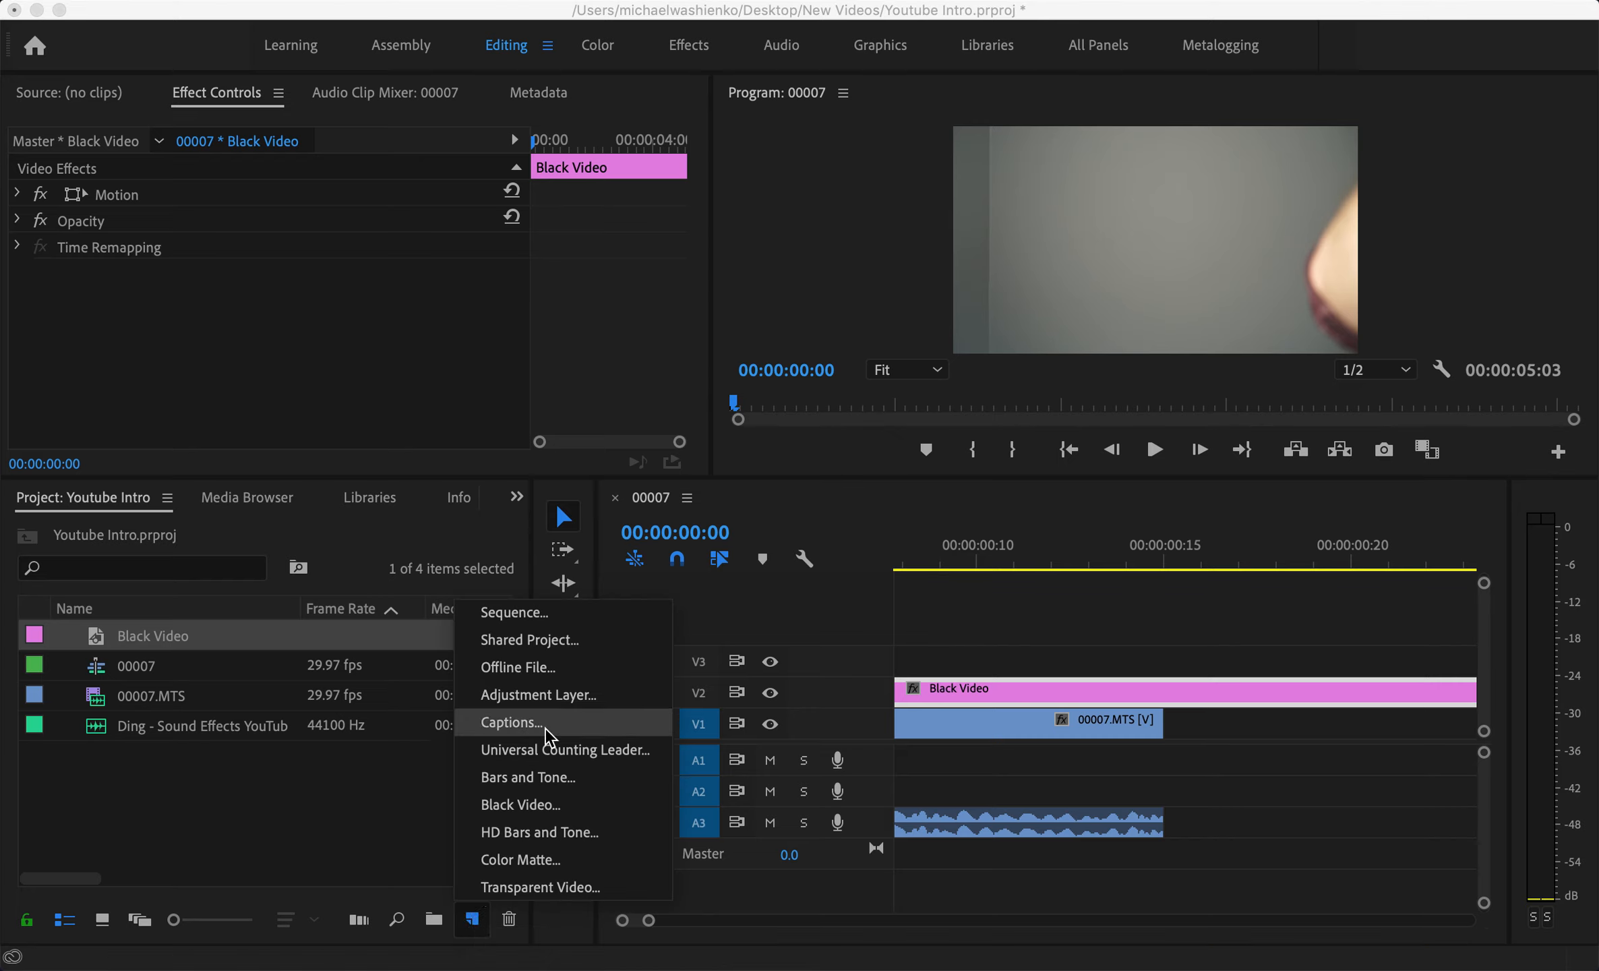
{"action": "left_click", "coordinate": [525, 861]}
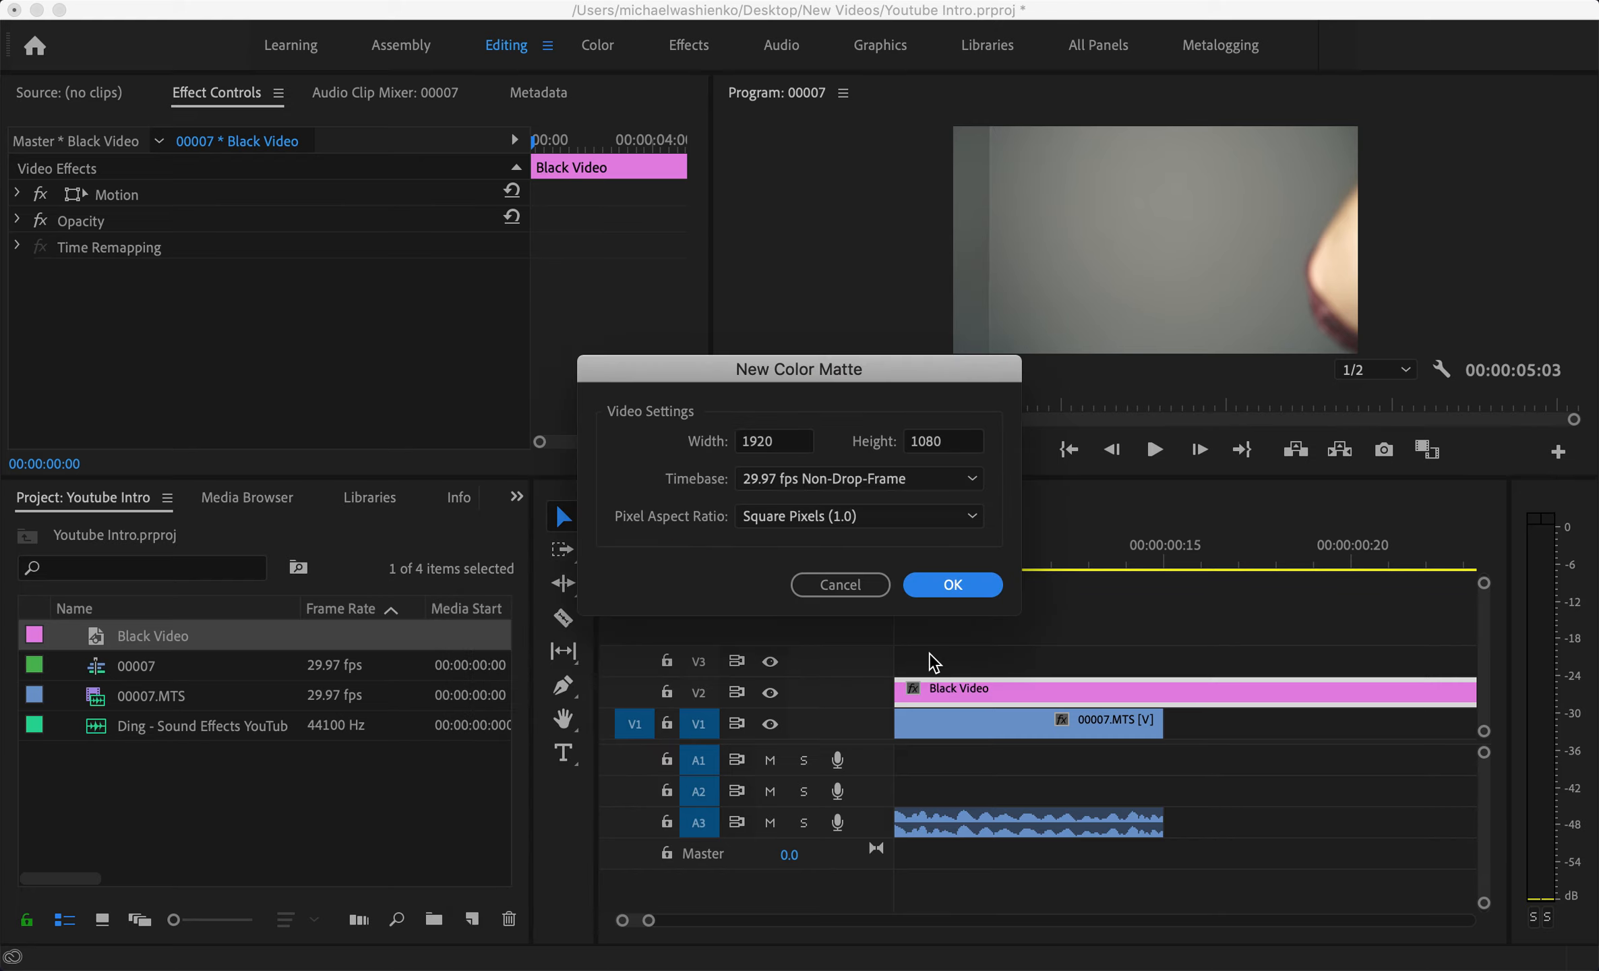
{"action": "left_click", "coordinate": [952, 585]}
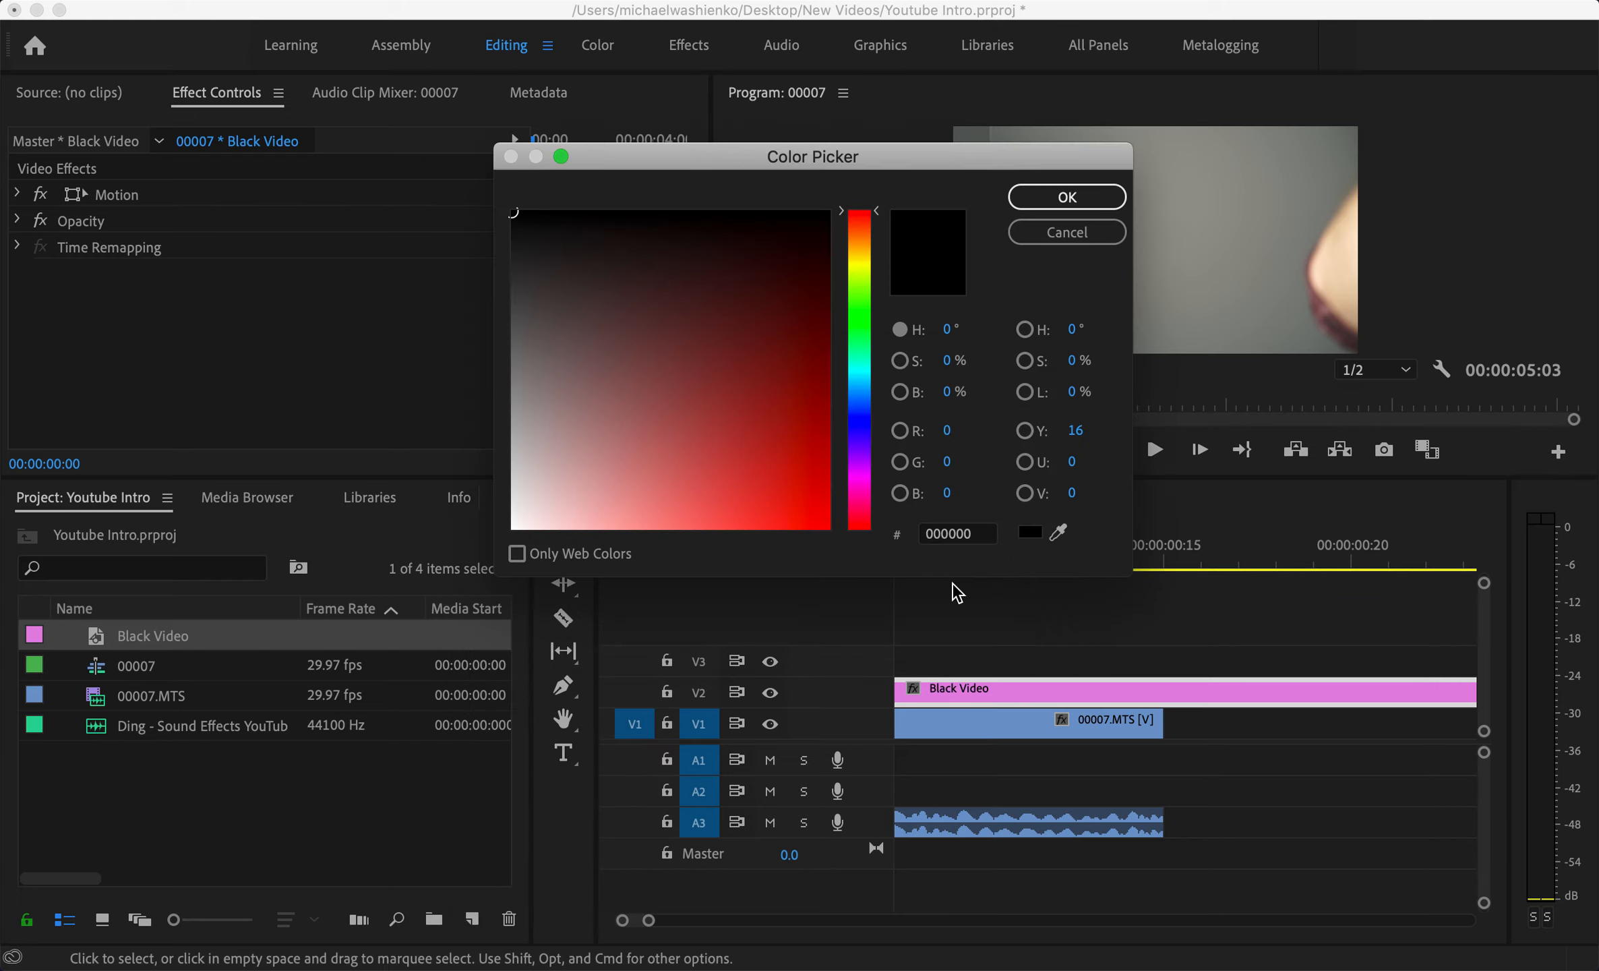
{"action": "left_click_drag", "start_coordinate": [664, 357], "coordinate": [484, 570]}
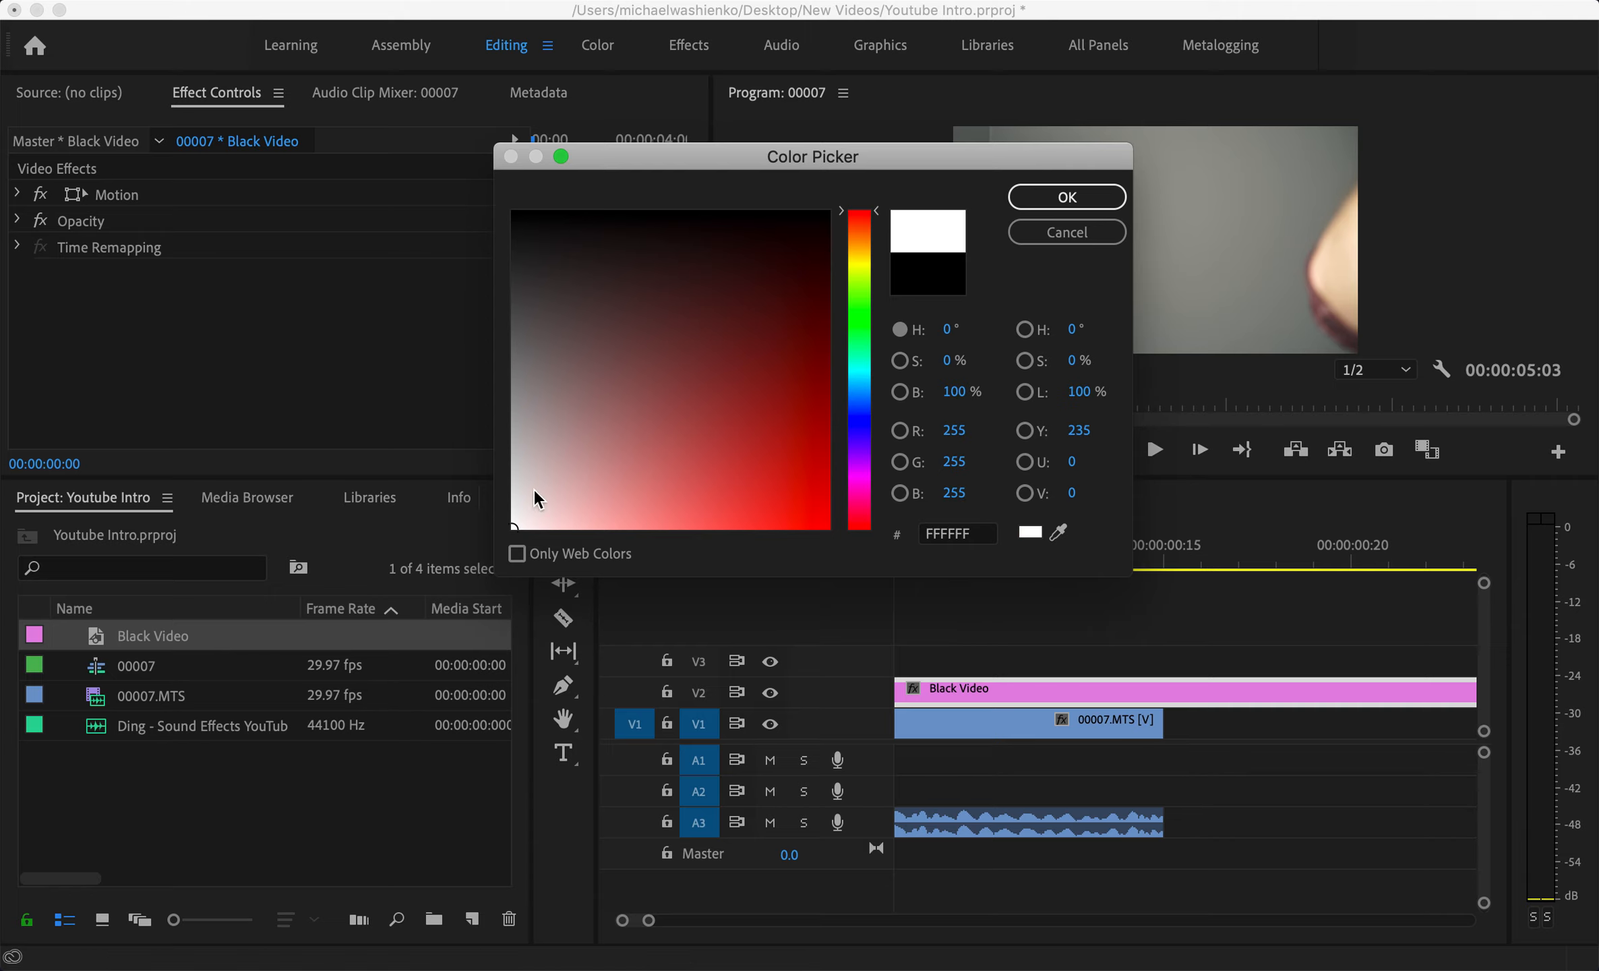
{"action": "left_click", "coordinate": [1066, 197]}
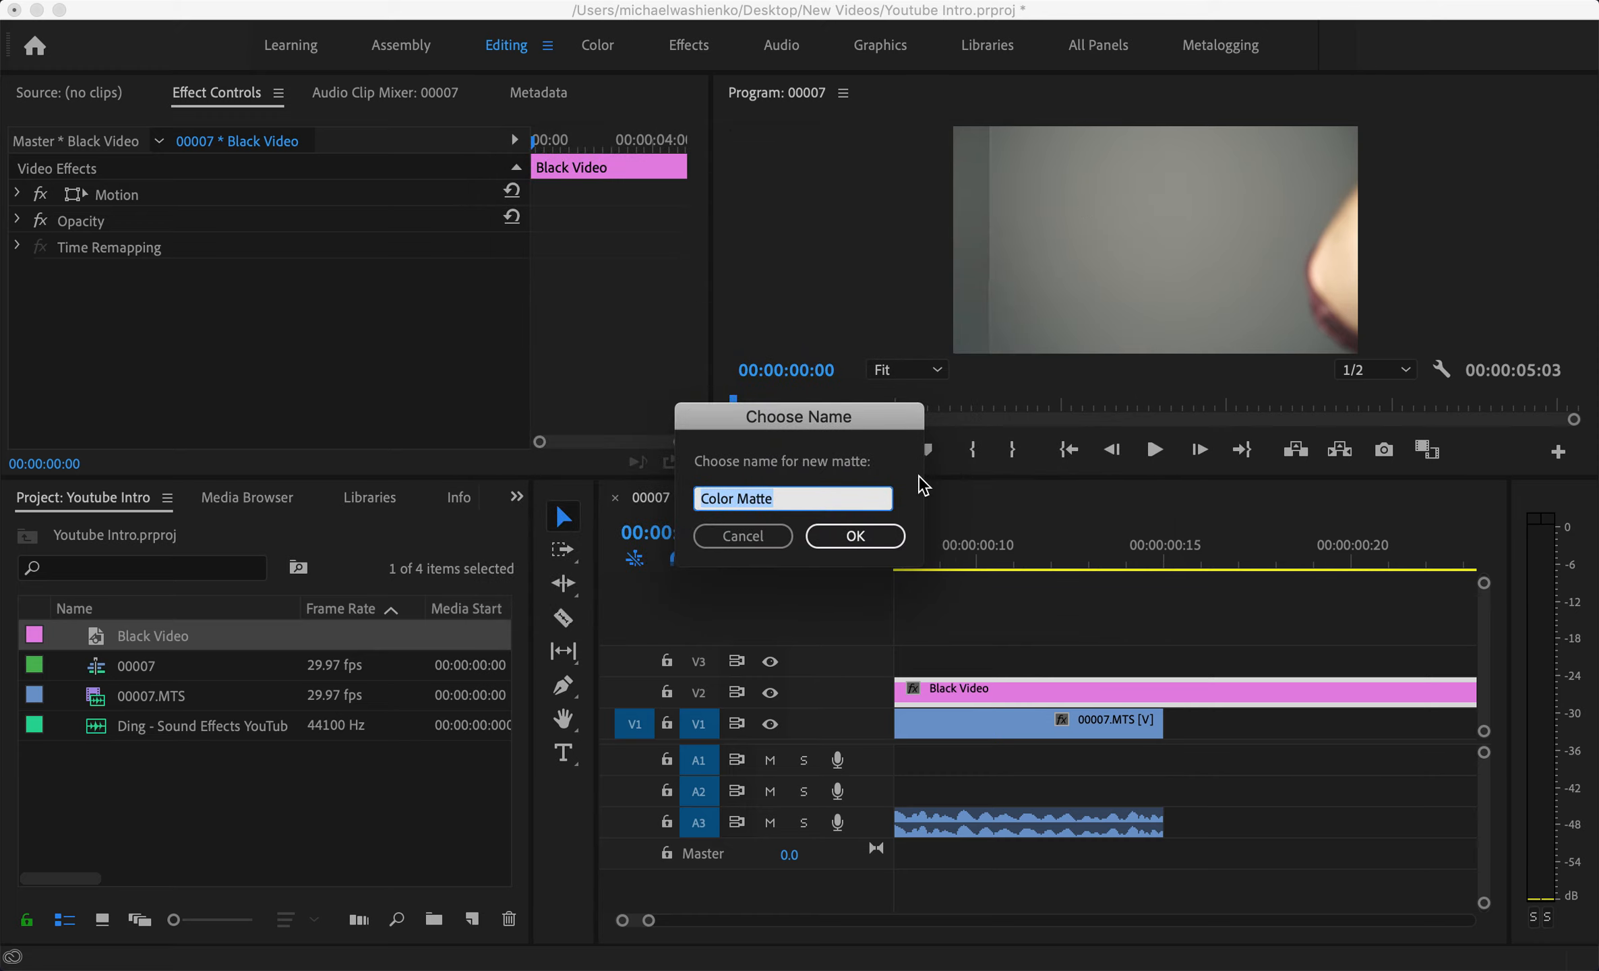
{"action": "type", "text": "white"}
{"action": "left_click", "coordinate": [879, 528]}
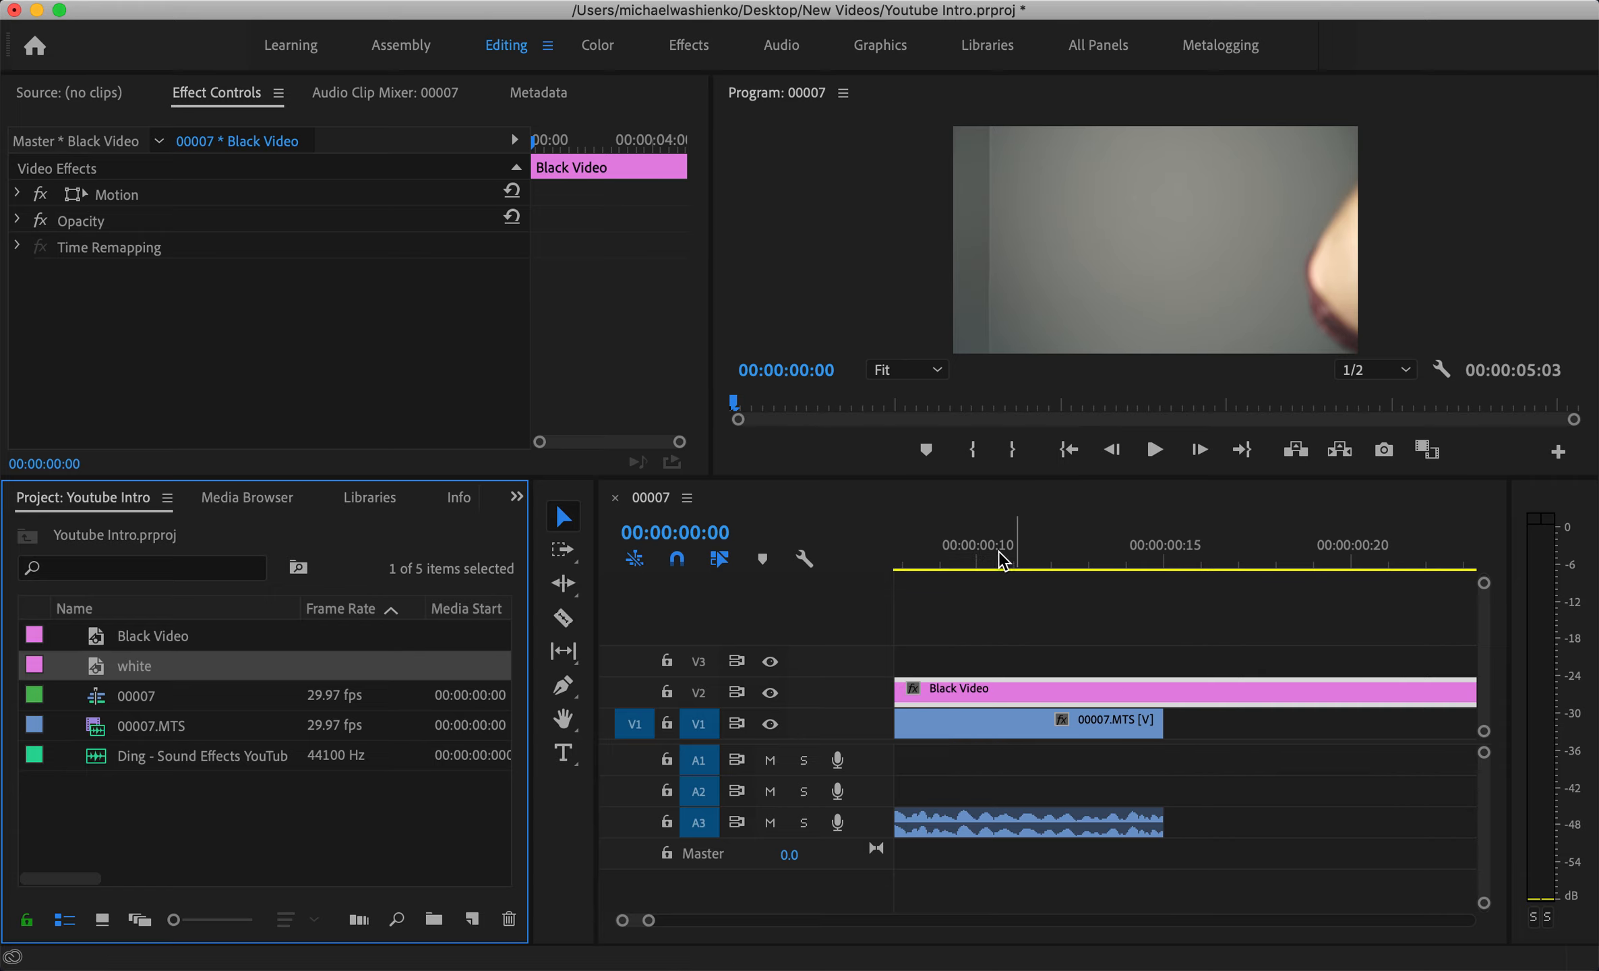
Delete the 00007.MTS clip with its audio and move the Black Video clip to the start of the sequence.
{"action": "left_click", "coordinate": [978, 728]}
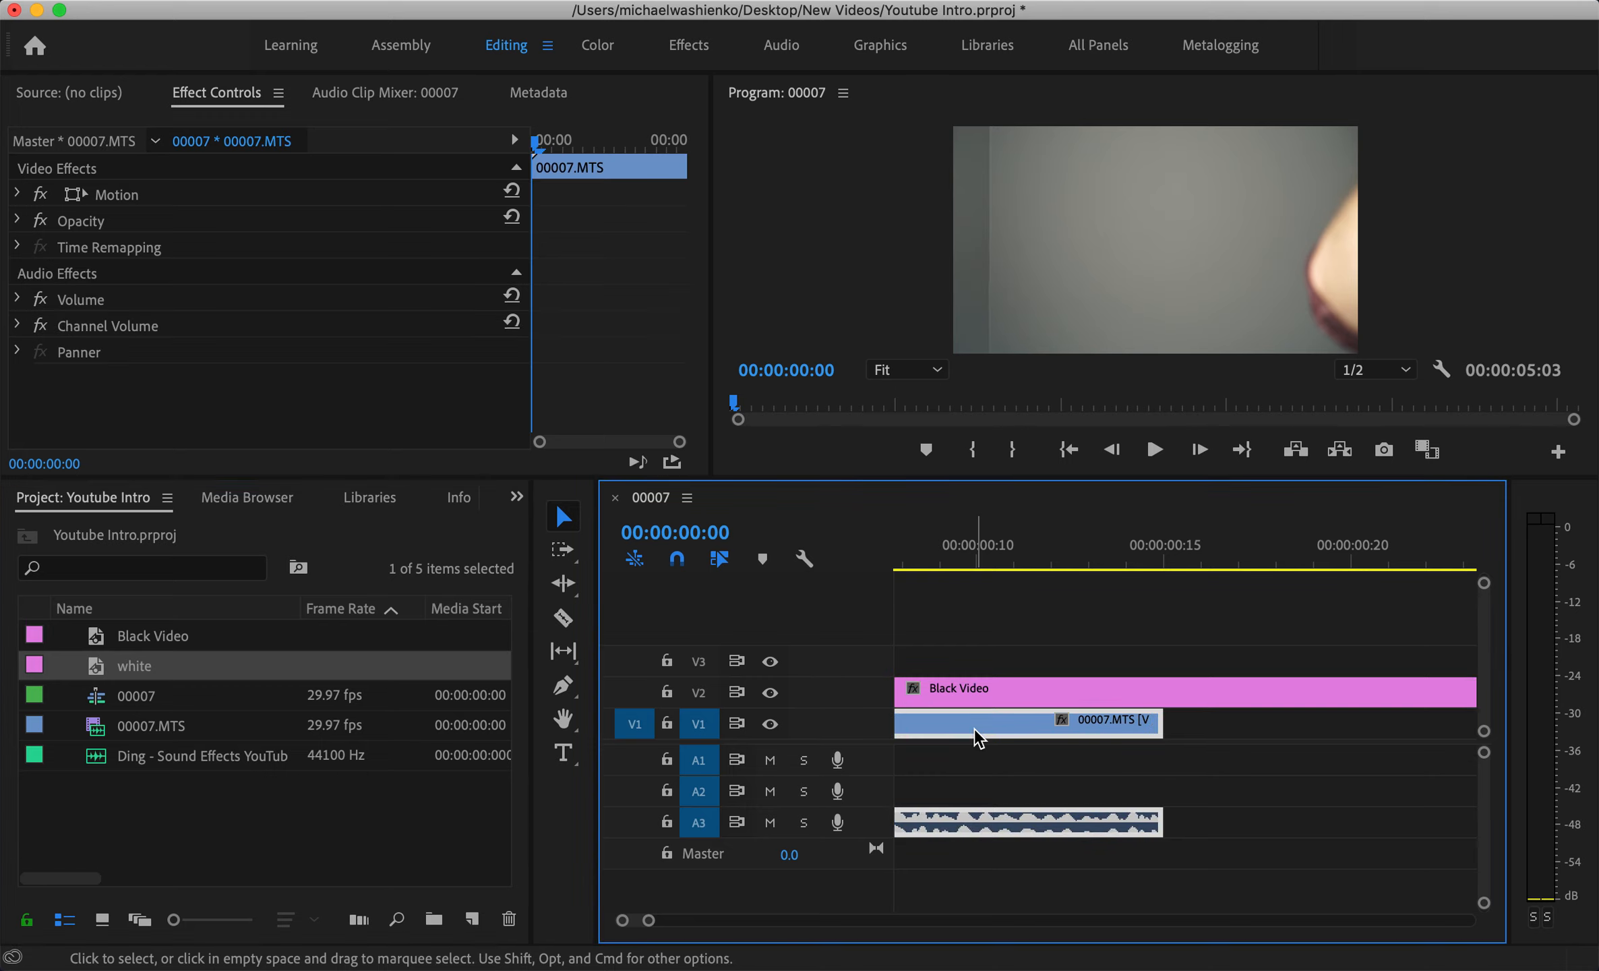
{"action": "key", "text": "Delete"}
{"action": "key", "text": "minus"}
{"action": "key", "text": "minus"}
{"action": "key", "text": "minus"}
{"action": "key", "text": "minus"}
{"action": "left_click_drag", "start_coordinate": [978, 689], "coordinate": [879, 704]}
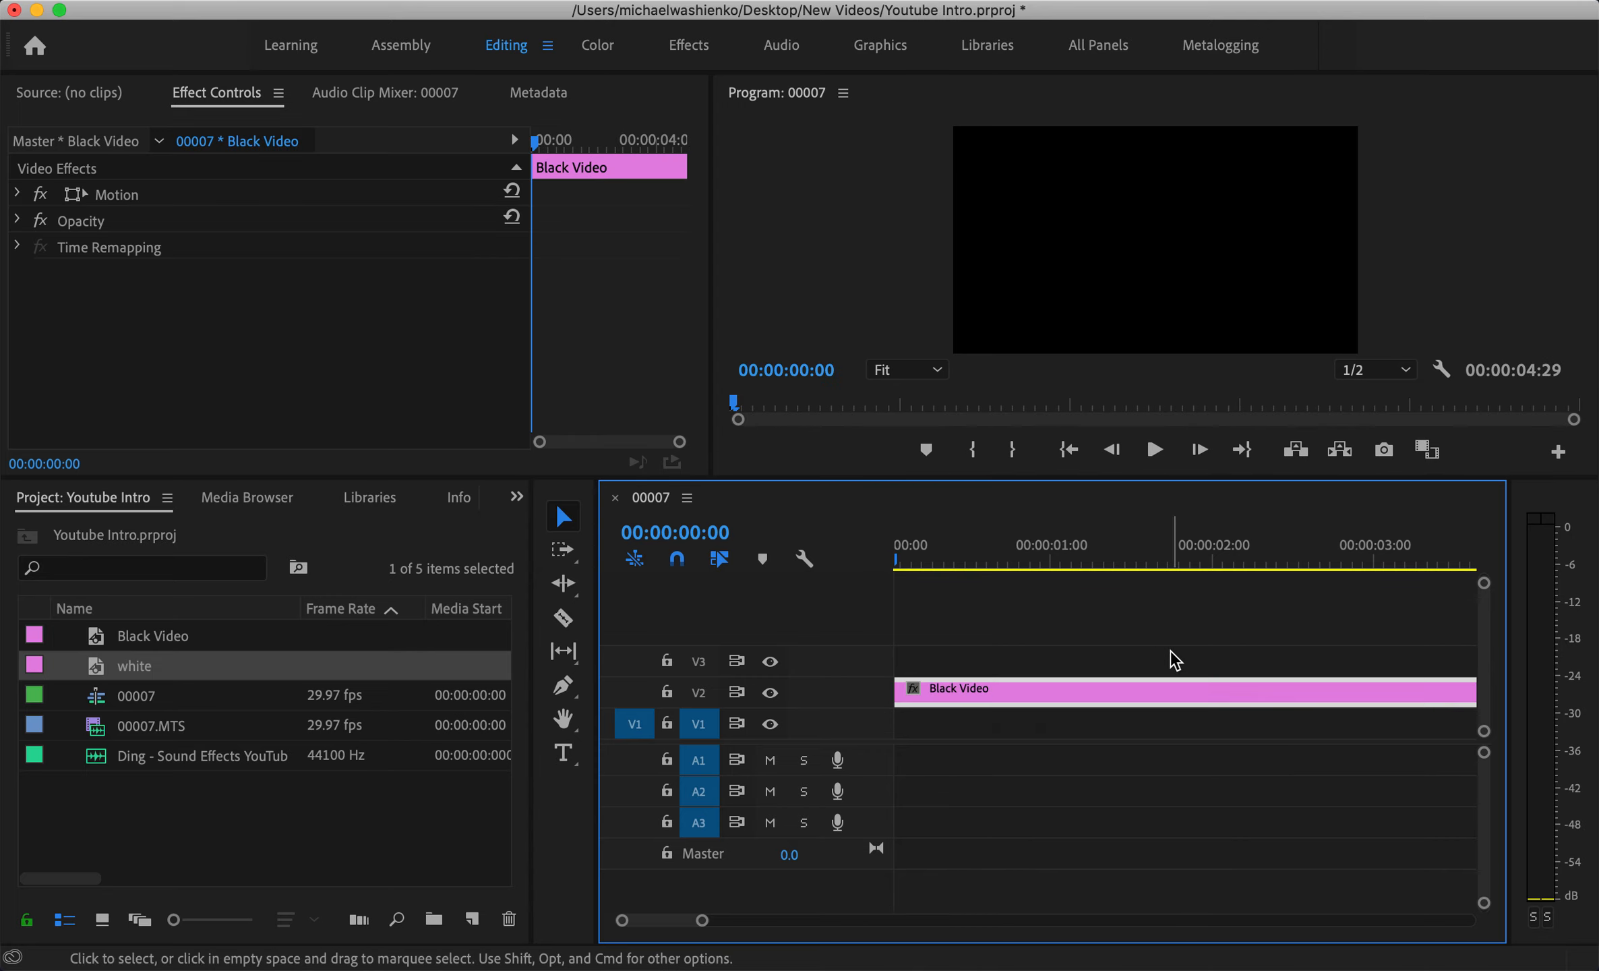
Trim the end of the Black Video clip to 00:00:02:04 and play the sequence from the start.
{"action": "key", "text": "minus"}
{"action": "key", "text": "minus"}
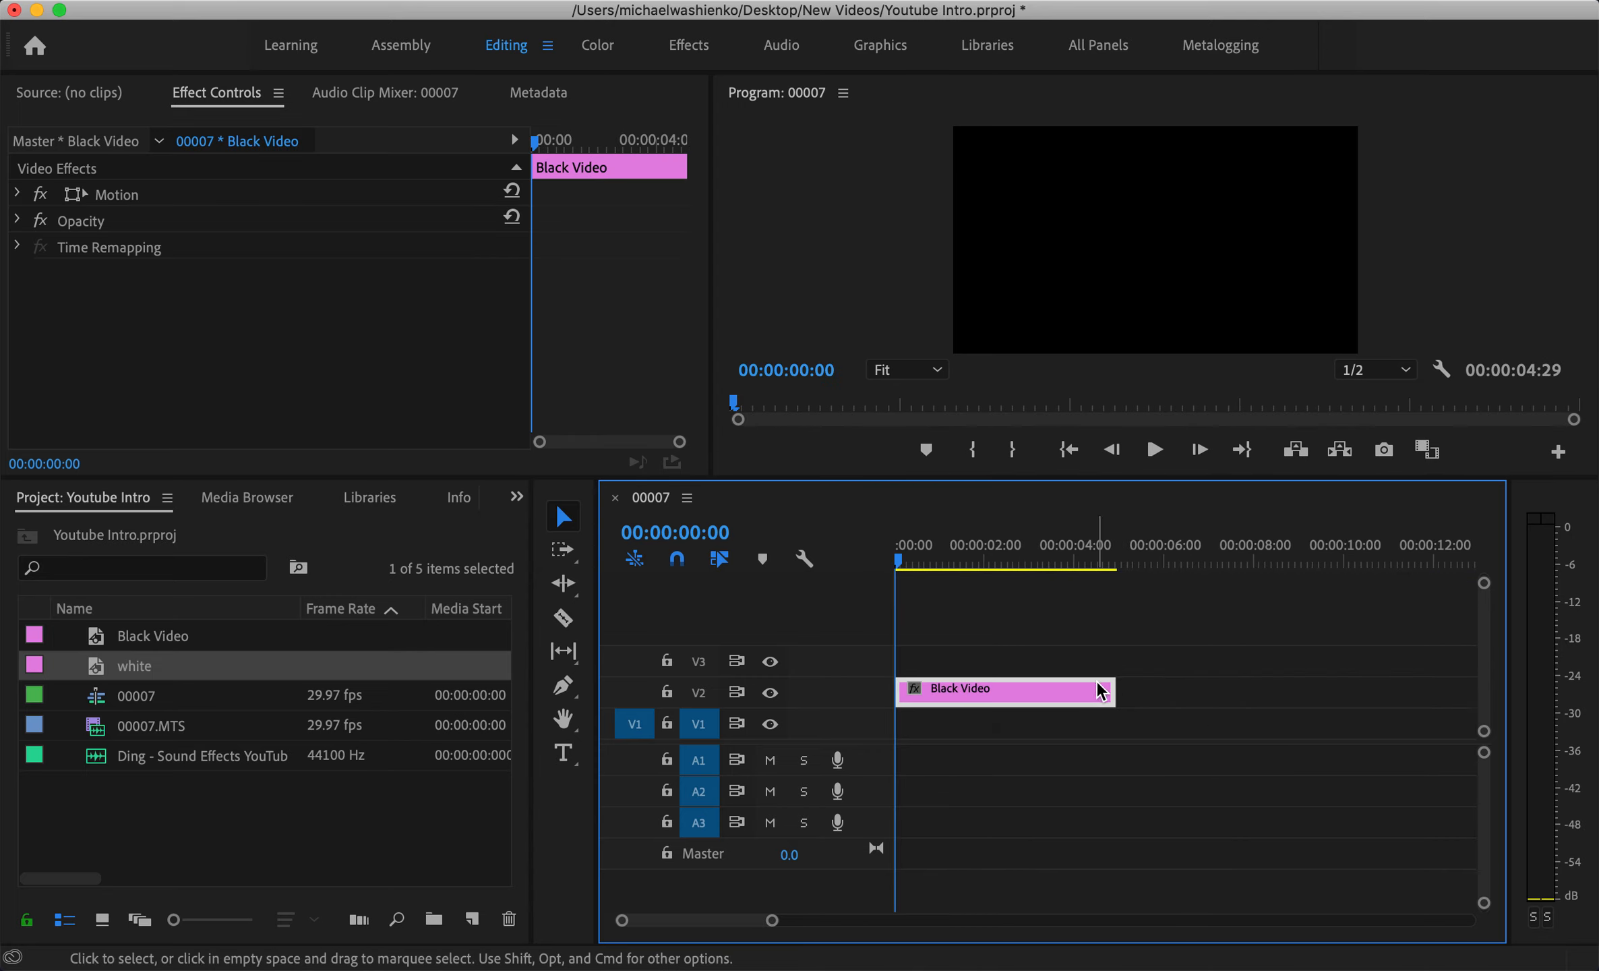
{"action": "left_click_drag", "start_coordinate": [1103, 687], "coordinate": [976, 692]}
{"action": "key", "text": "space"}
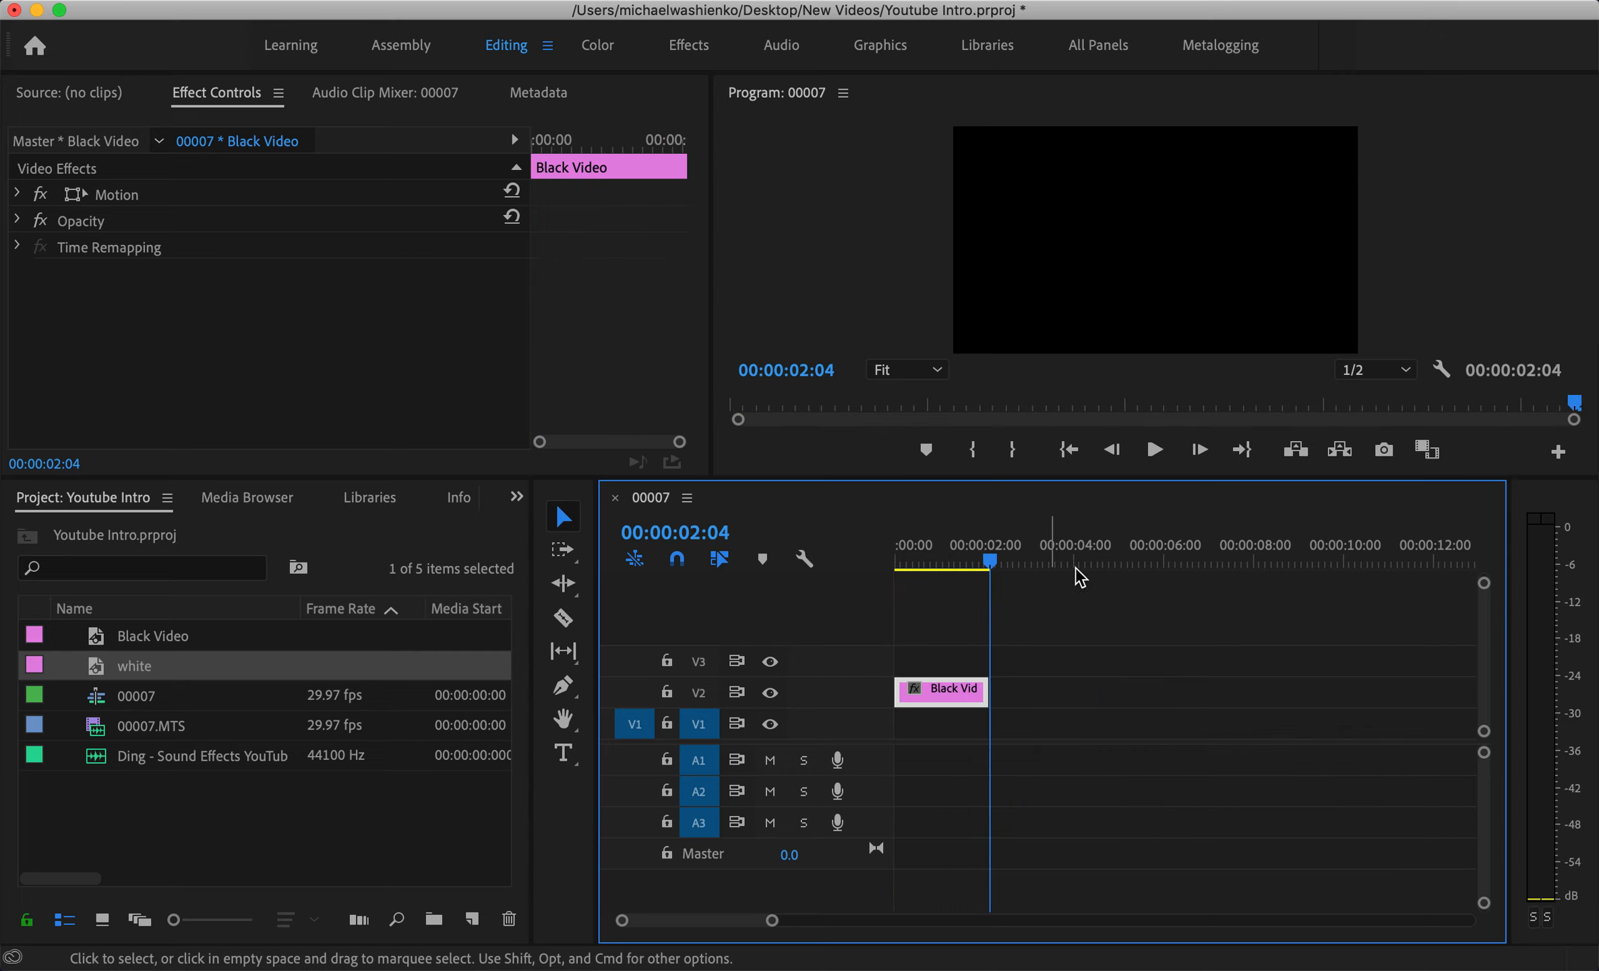
{"action": "left_click_drag", "start_coordinate": [990, 561], "coordinate": [864, 560]}
{"action": "key", "text": "space"}
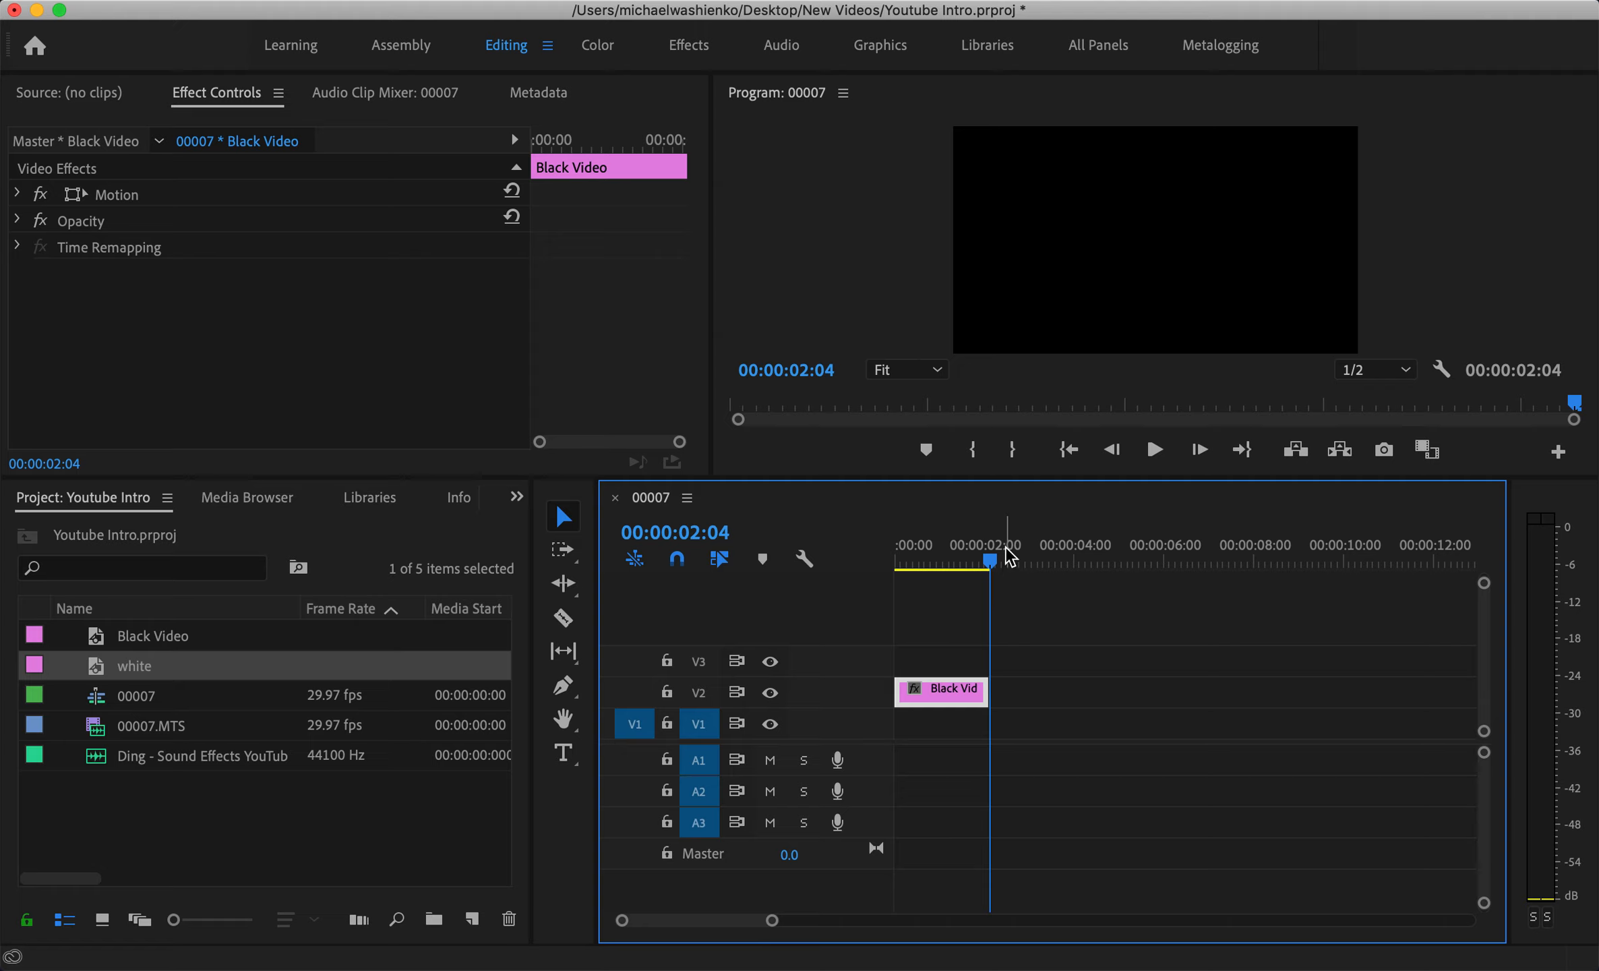
Extend the end of the Black Video clip to 00:00:04:00.
{"action": "scroll", "coordinate": [1010, 641], "scroll_direction": "up", "scroll_amount": 5}
{"action": "scroll", "coordinate": [1010, 641], "scroll_direction": "left", "scroll_amount": 3}
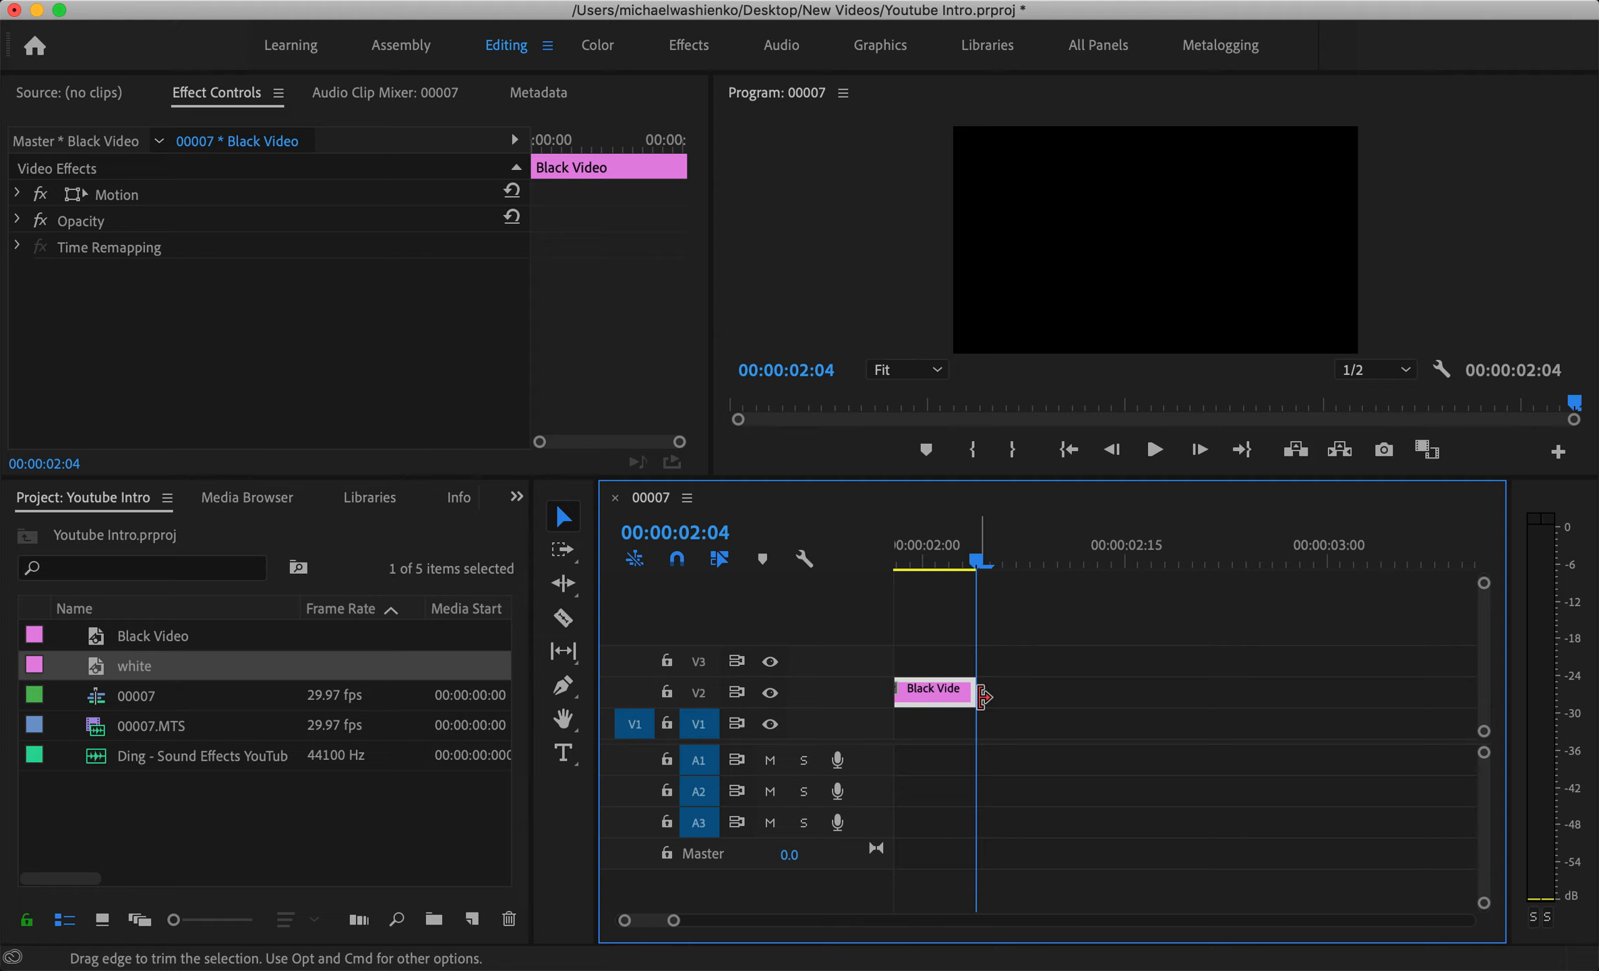
{"action": "left_click_drag", "start_coordinate": [983, 696], "coordinate": [1406, 664]}
{"action": "scroll", "coordinate": [1402, 667], "scroll_direction": "right", "scroll_amount": 2}
{"action": "left_click_drag", "start_coordinate": [1278, 691], "coordinate": [1407, 686]}
Add an empty text layer over the black video with the Type tool, left of the frame's centre.
{"action": "scroll", "coordinate": [1203, 731], "scroll_direction": "up", "scroll_amount": 8}
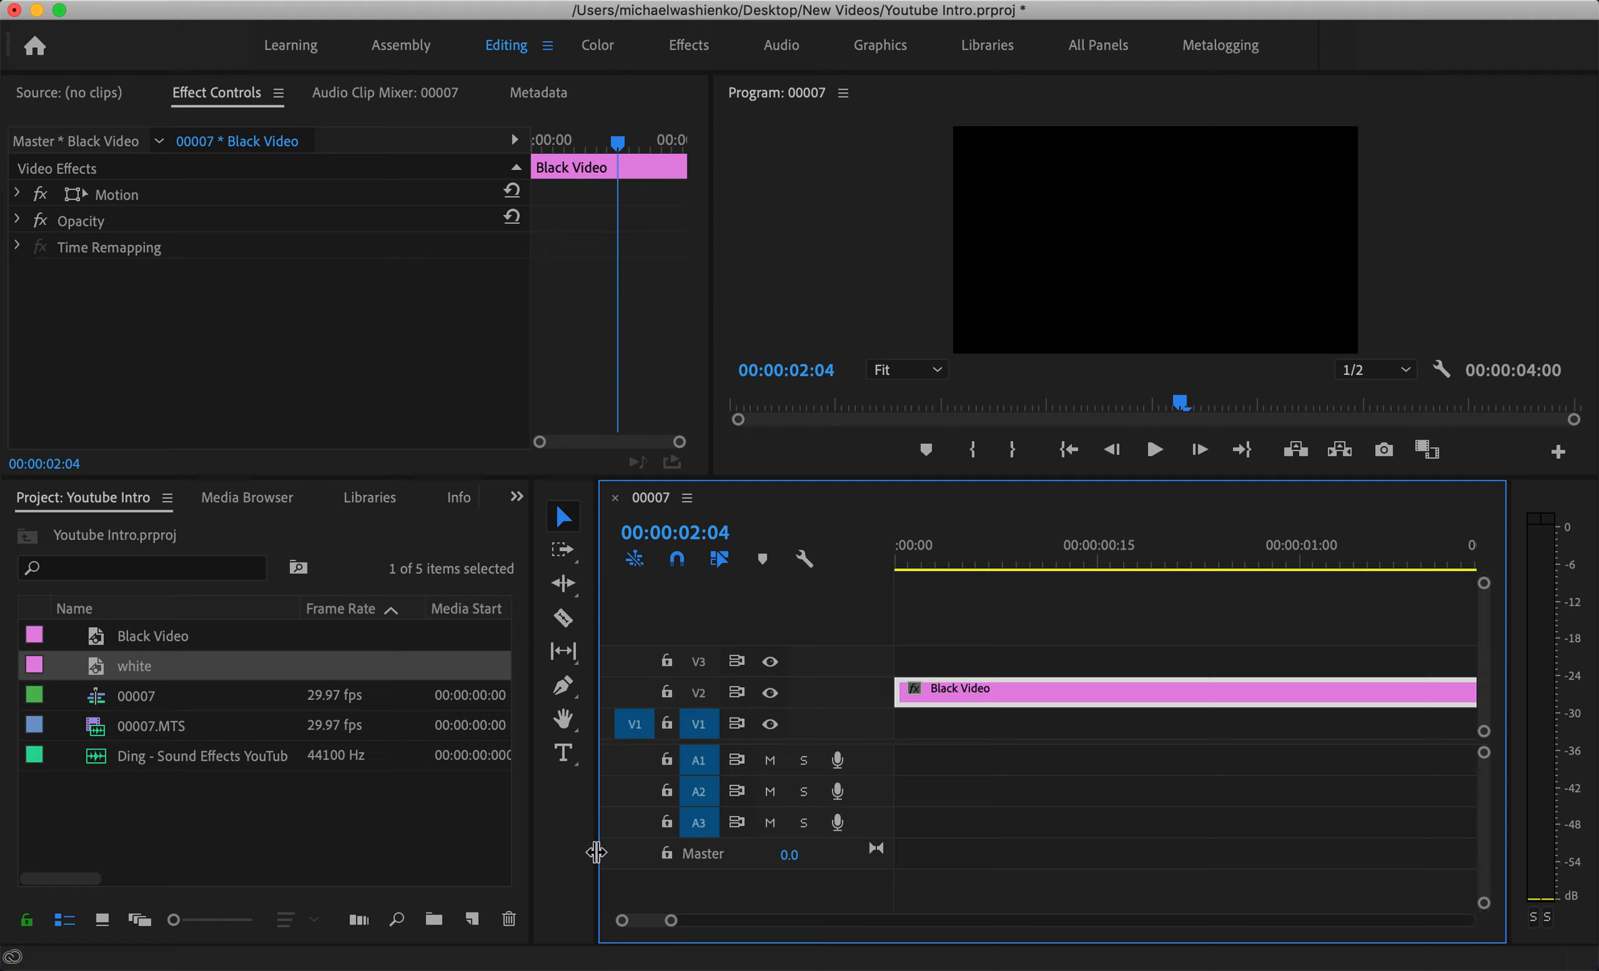
{"action": "left_click", "coordinate": [563, 752]}
{"action": "left_click", "coordinate": [1040, 247]}
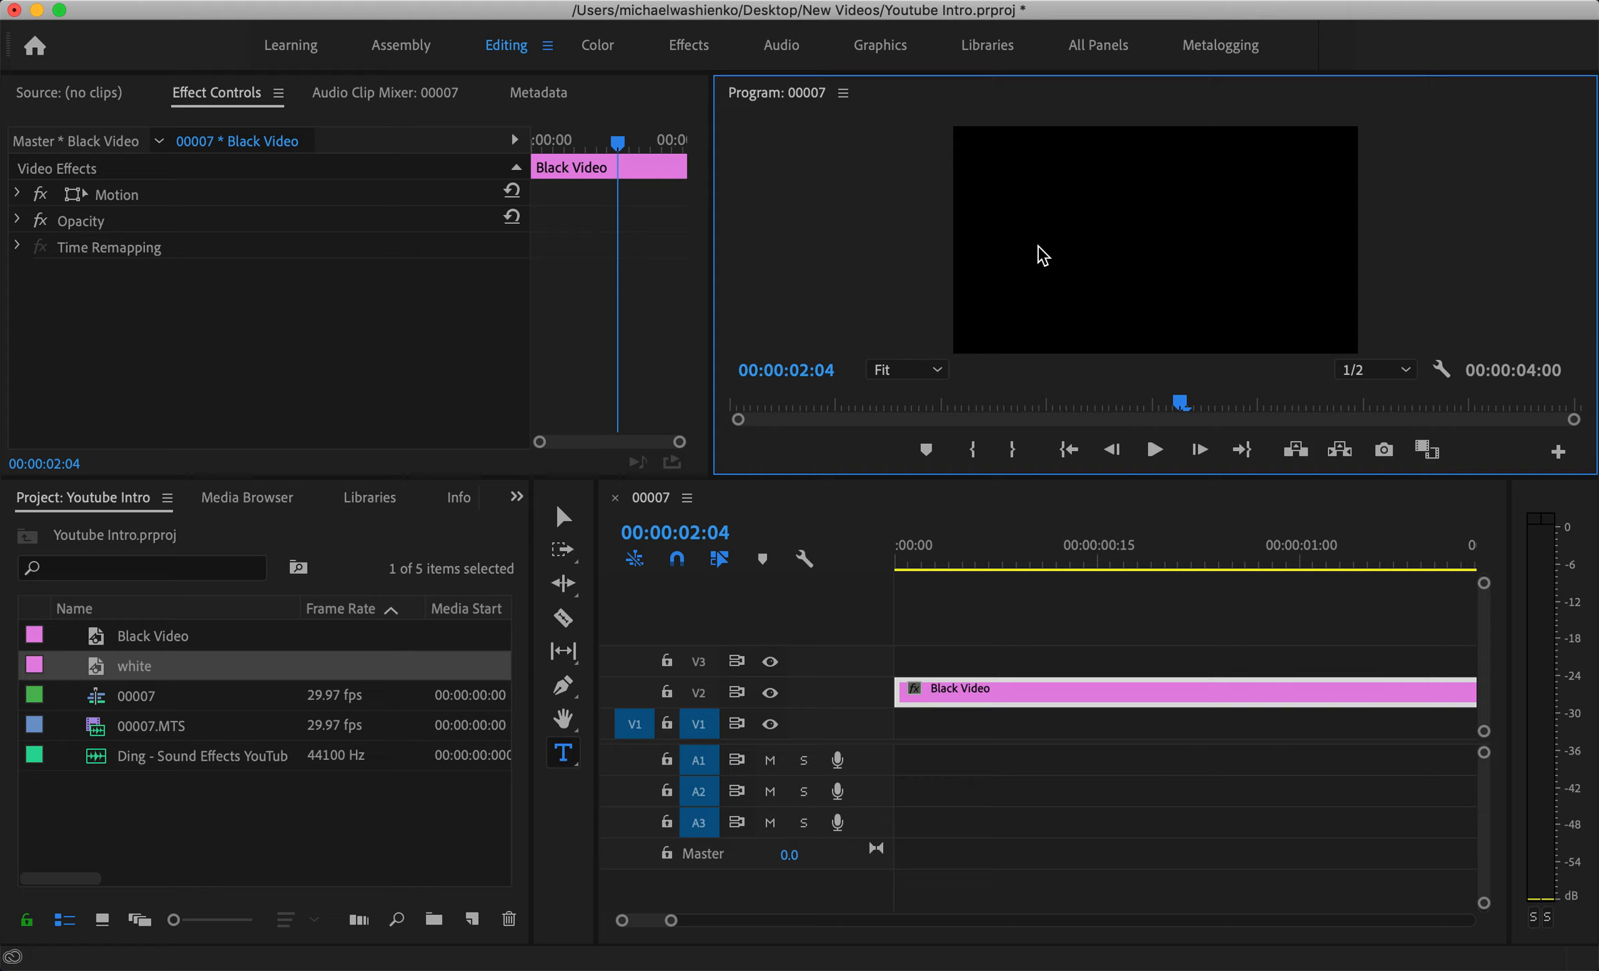
{"action": "left_click", "coordinate": [1039, 246]}
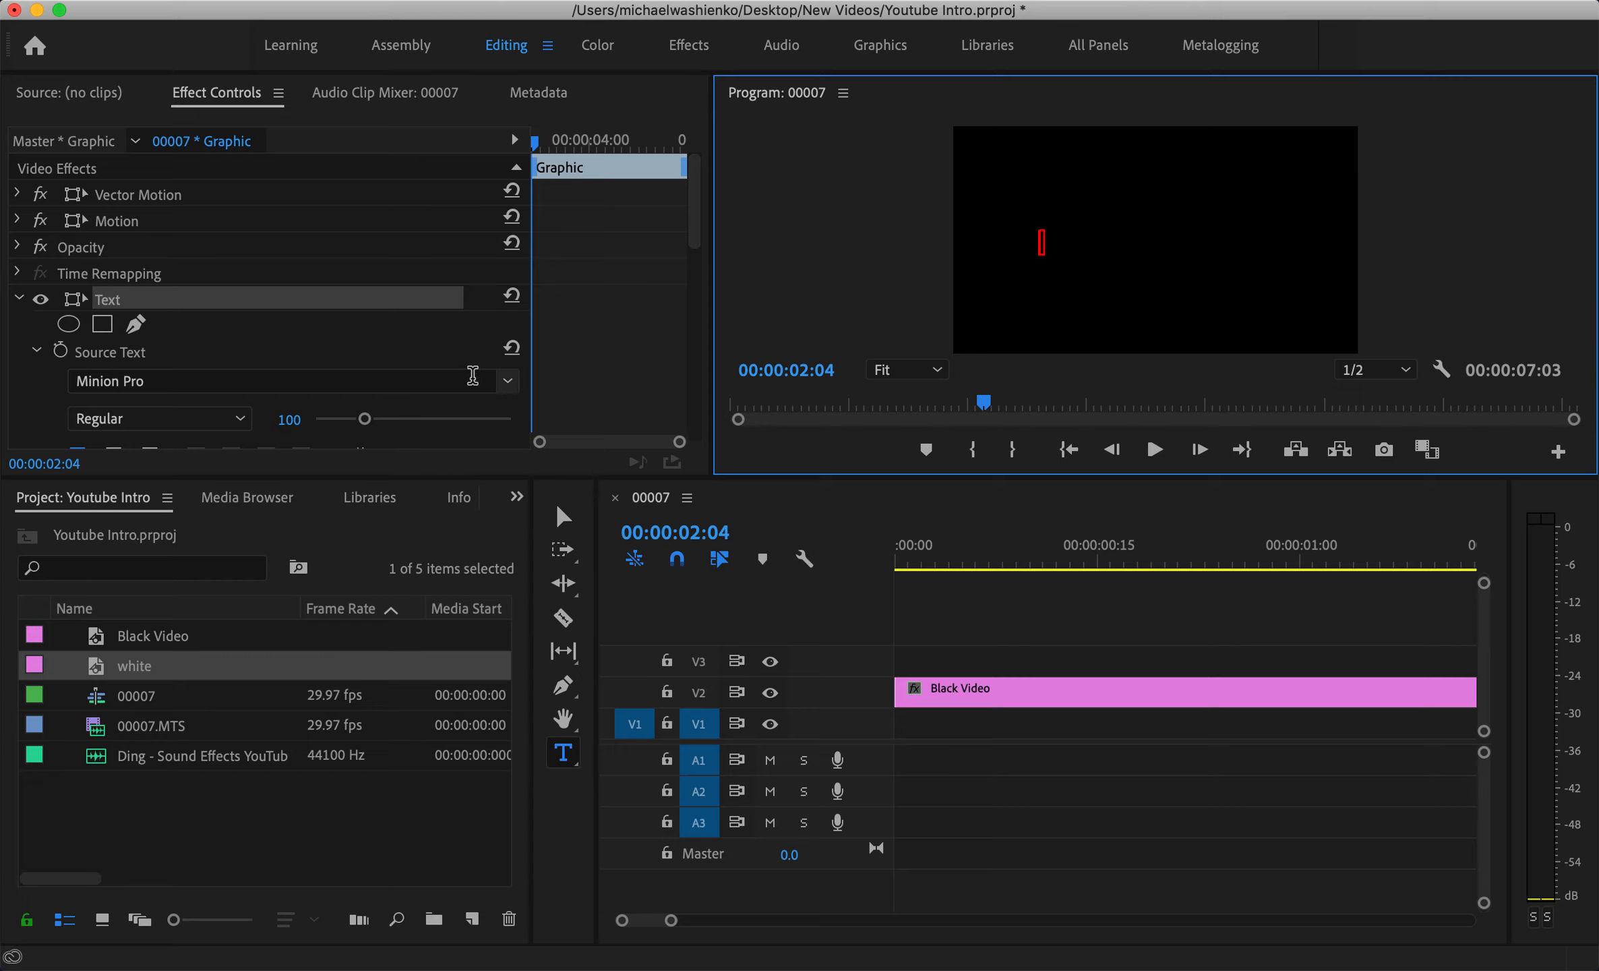
Try Helvetica and Kohinoor Devanagari as the font of the text layer.
{"action": "left_click", "coordinate": [507, 382]}
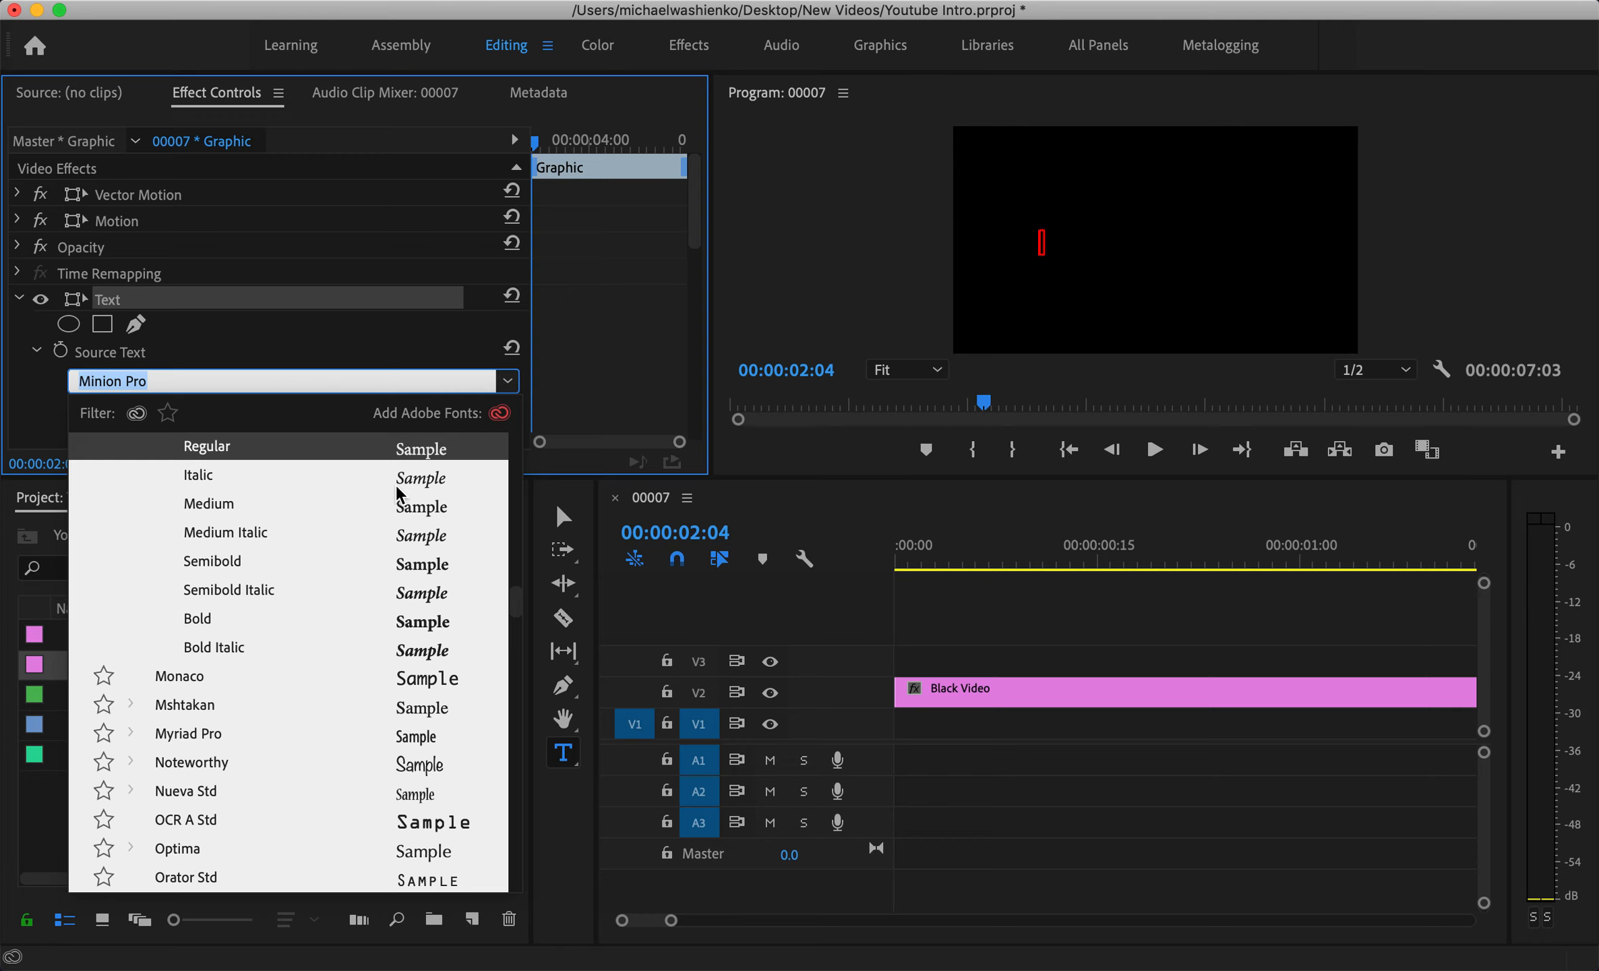
{"action": "scroll", "coordinate": [241, 529], "scroll_direction": "up", "scroll_amount": 10}
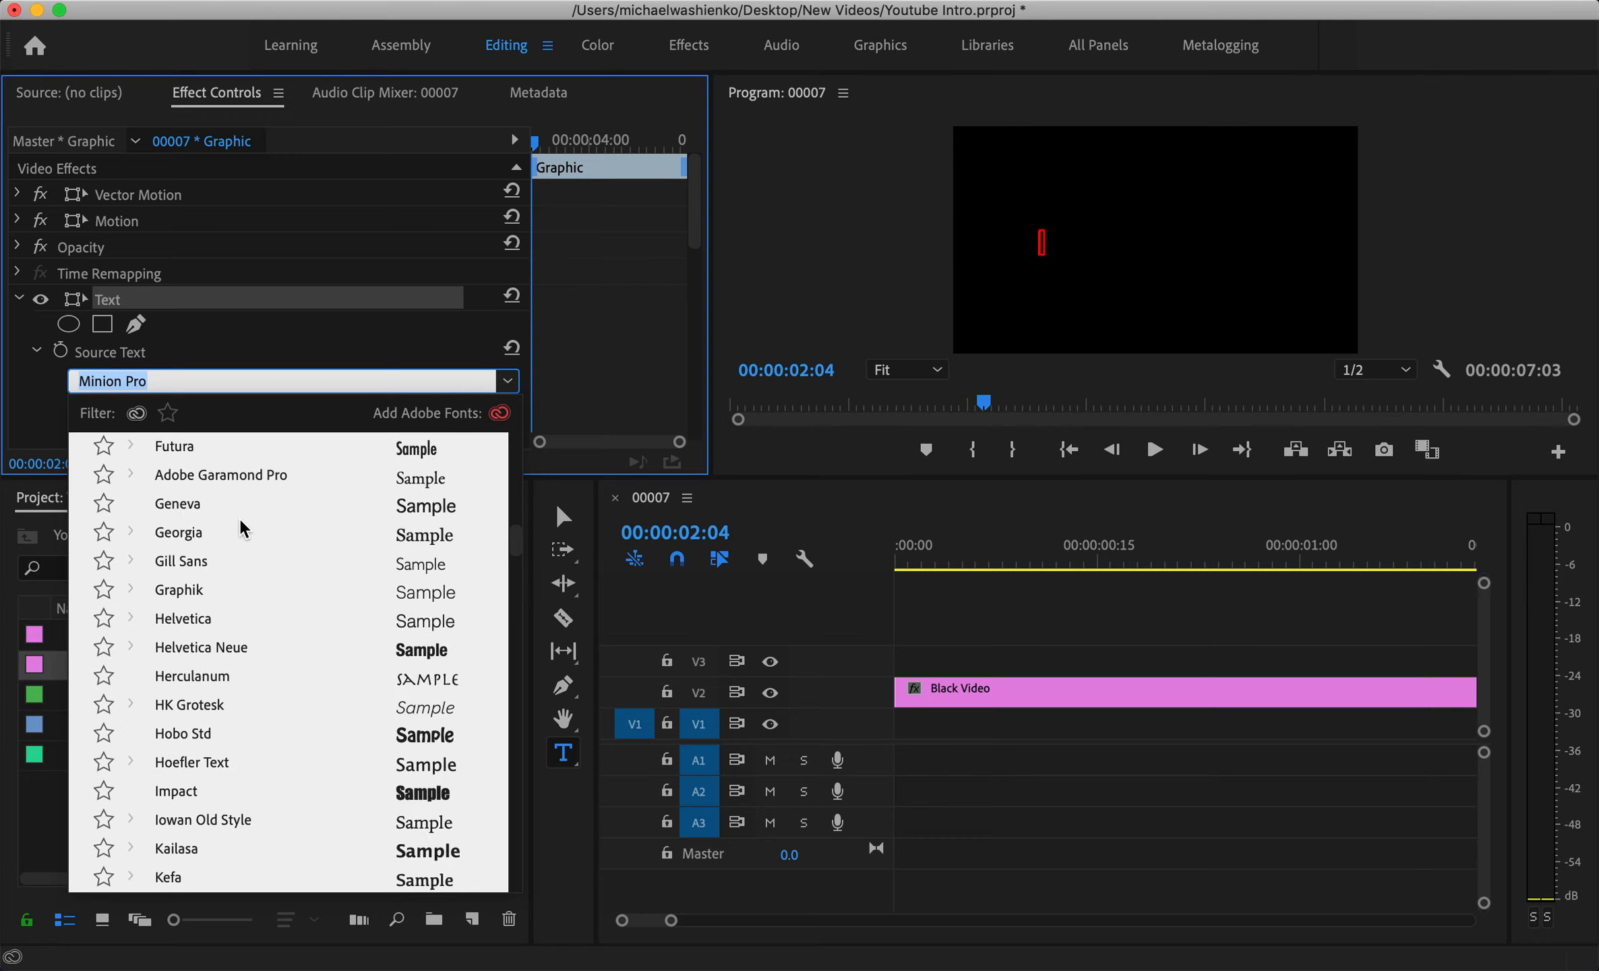
{"action": "left_click", "coordinate": [186, 591]}
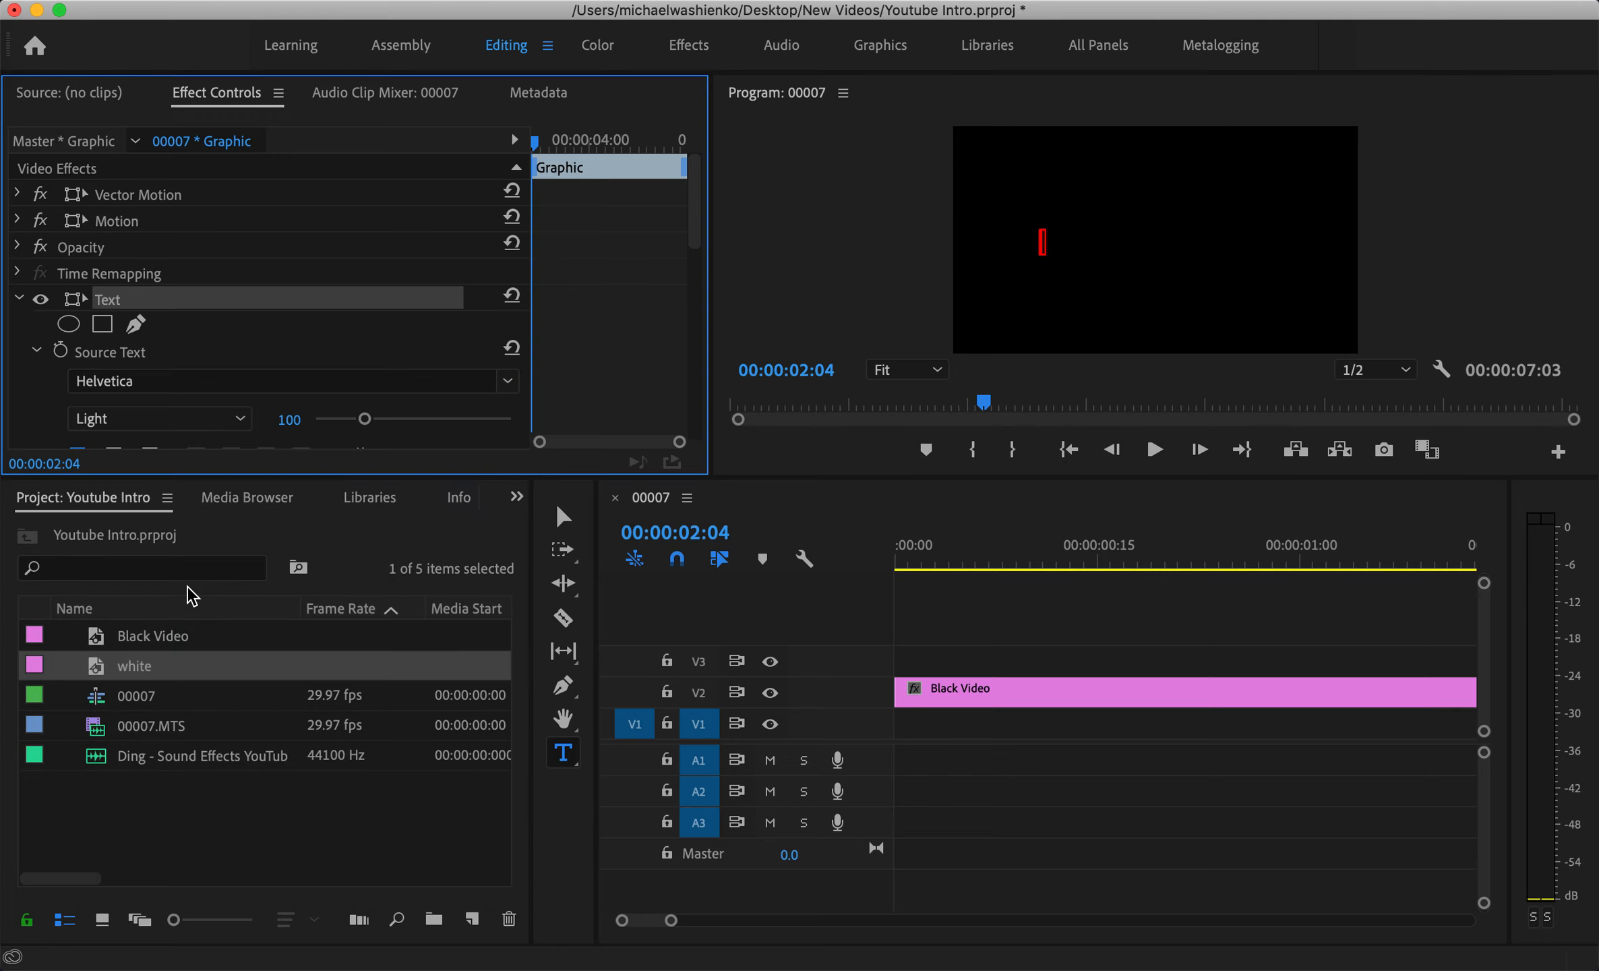
{"action": "key", "text": "Down"}
{"action": "key", "text": "Down"}
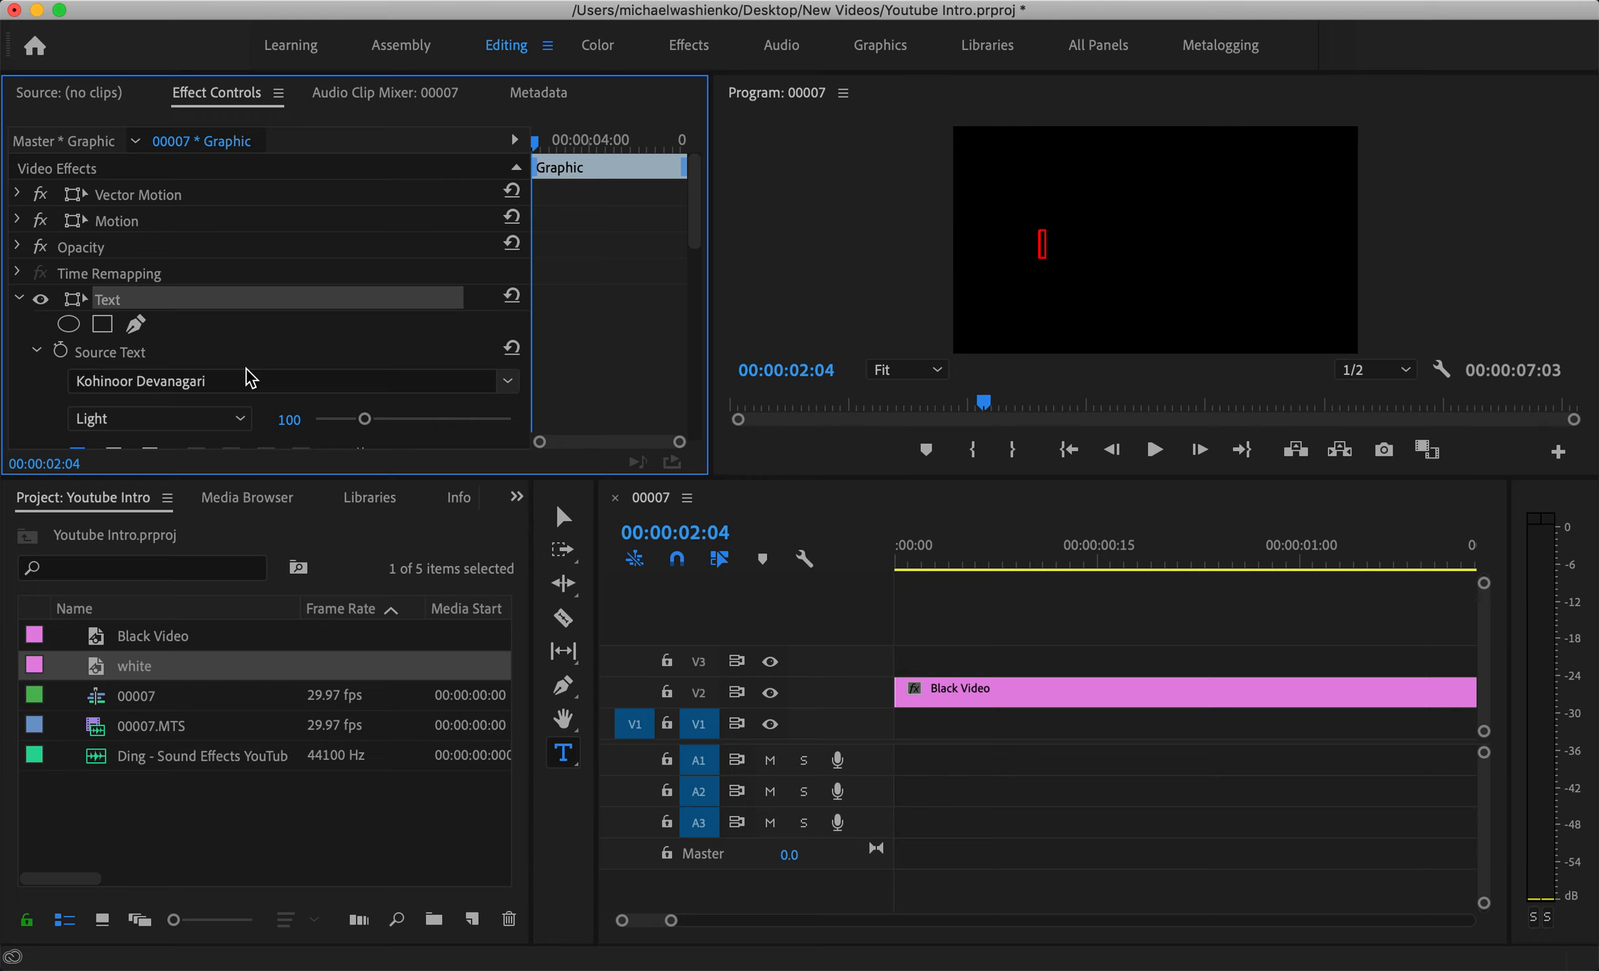
Set the text layer's font to Helvetica Regular and turn on all caps.
{"action": "left_click", "coordinate": [241, 381]}
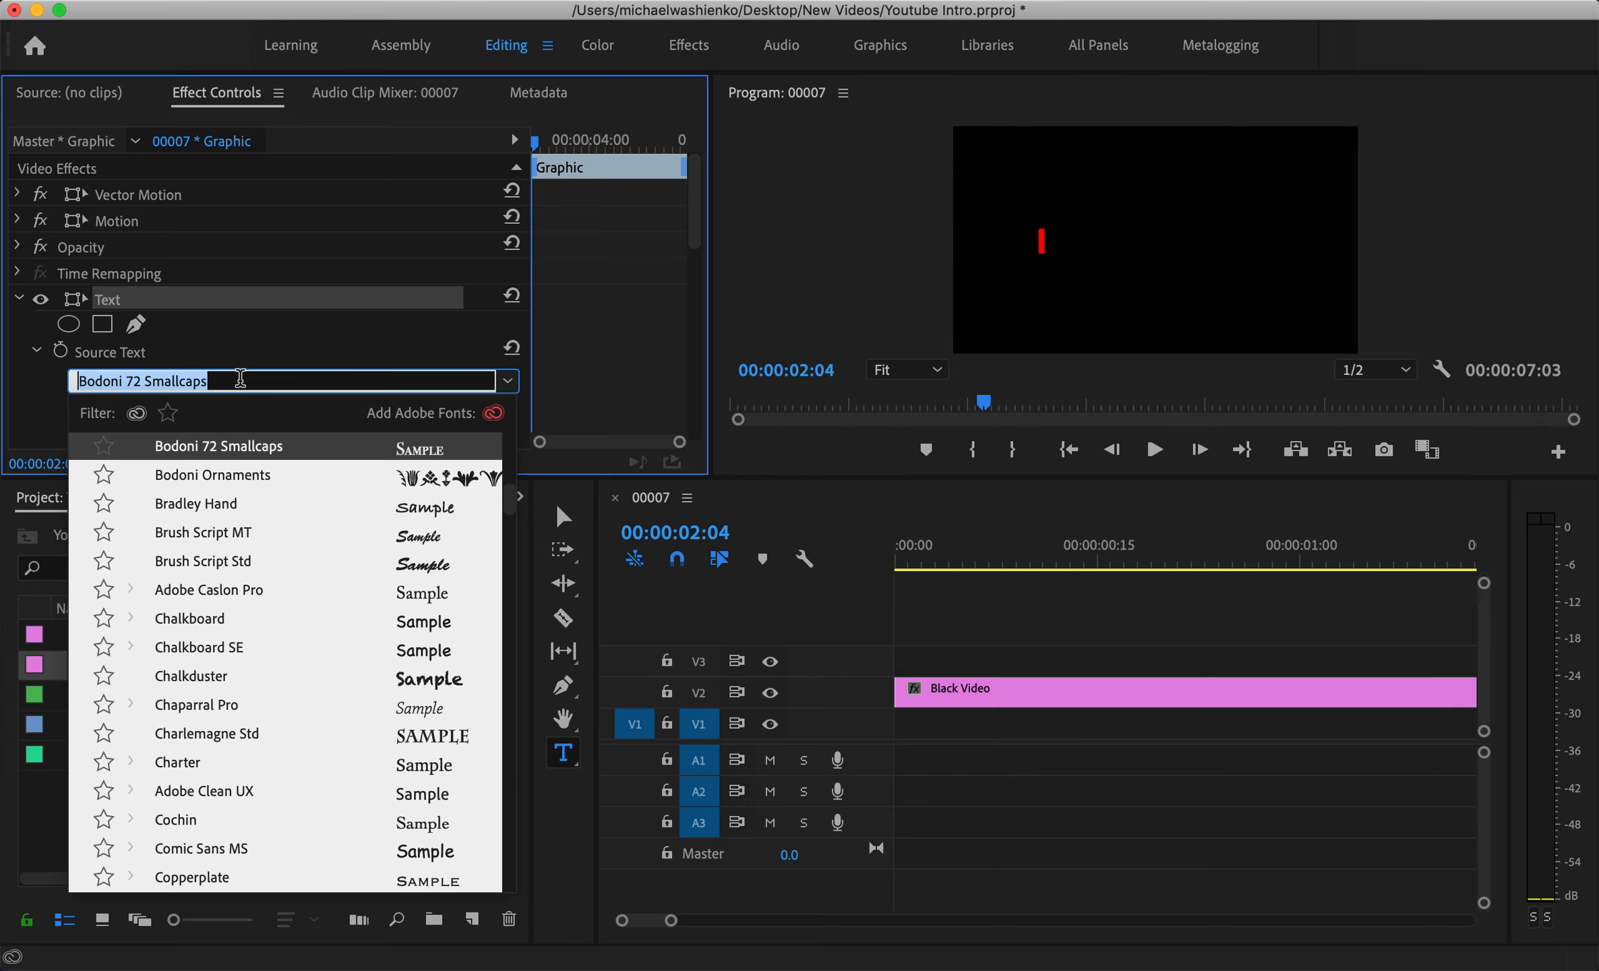
{"action": "scroll", "coordinate": [209, 603], "scroll_direction": "up", "scroll_amount": 5}
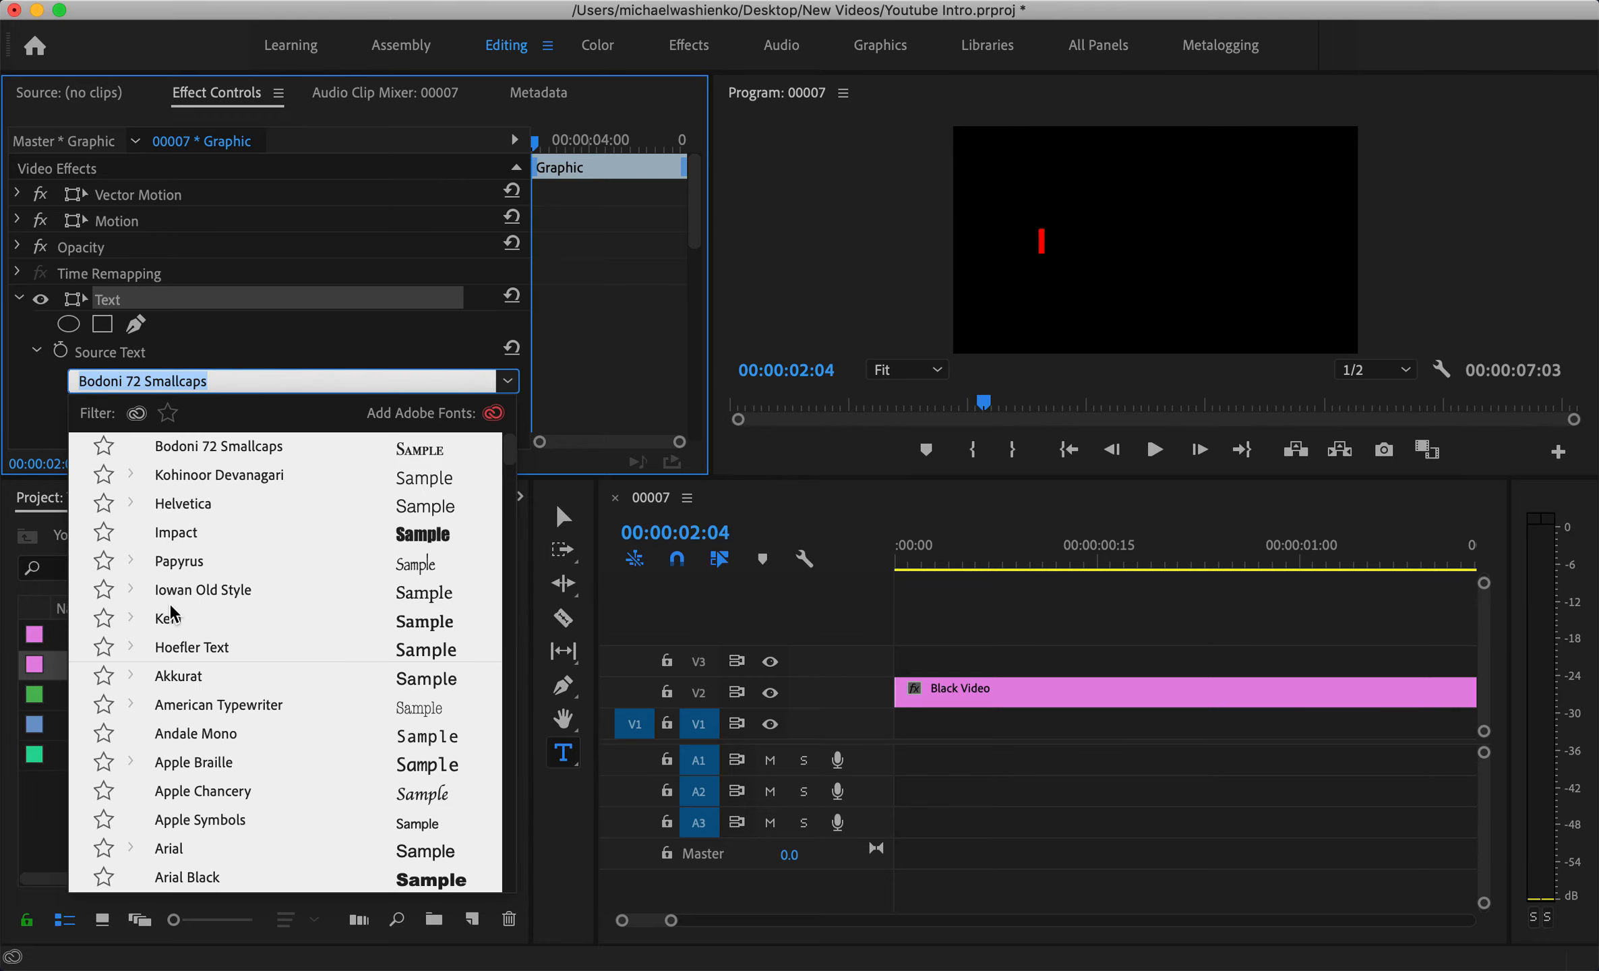
{"action": "left_click", "coordinate": [182, 504]}
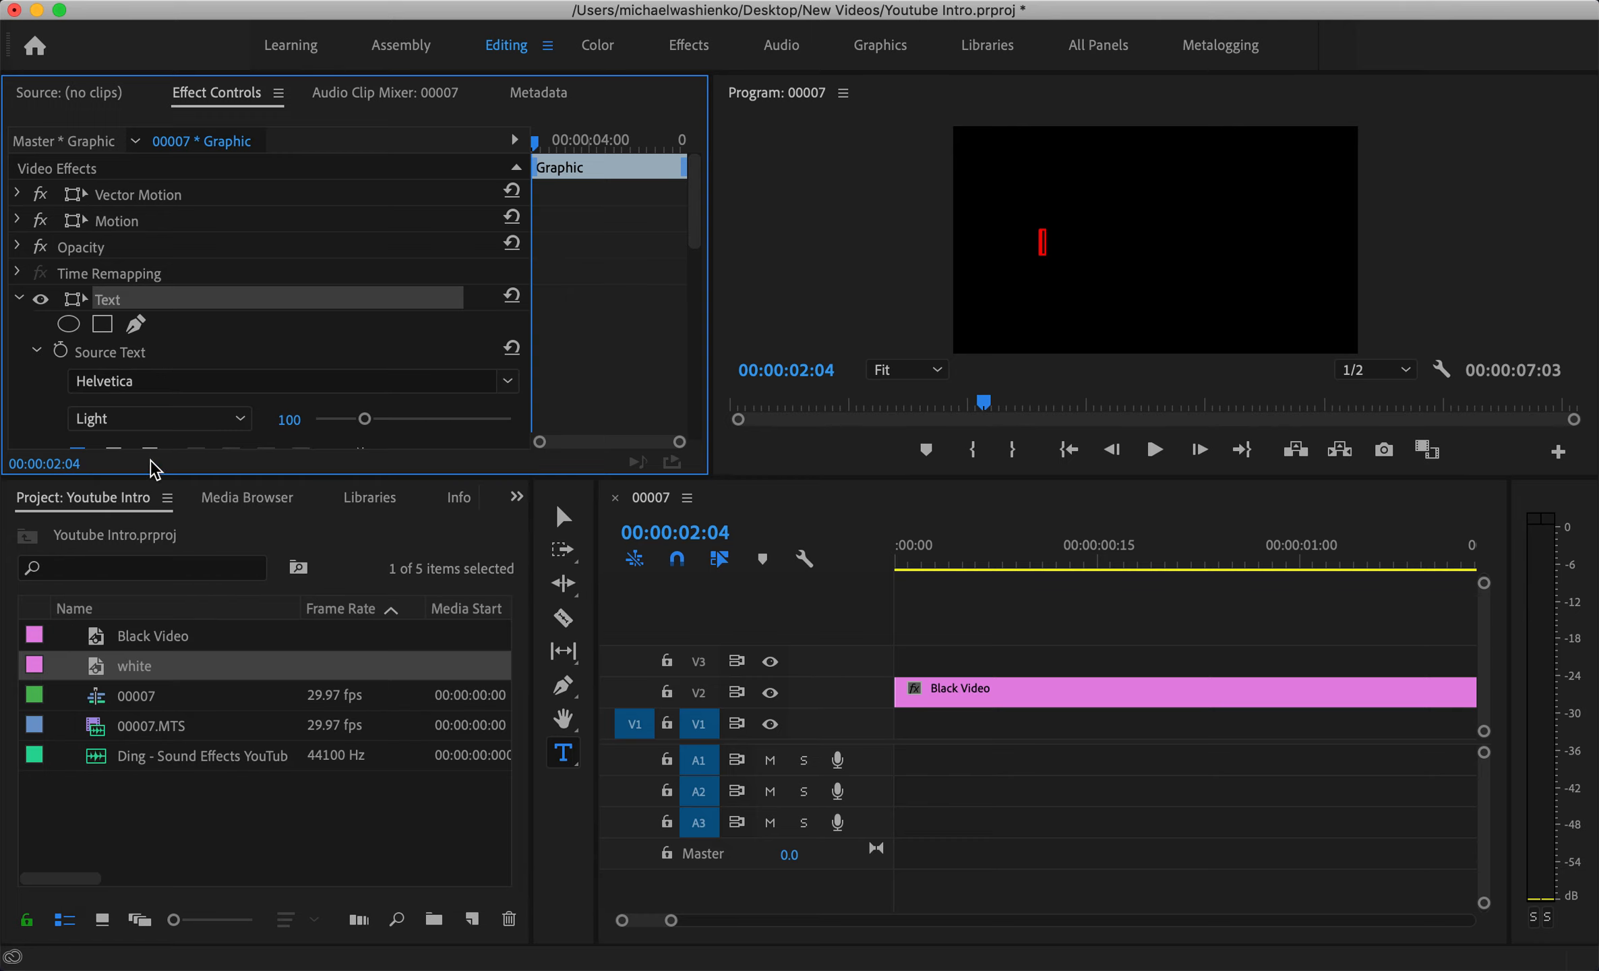
{"action": "left_click", "coordinate": [182, 423]}
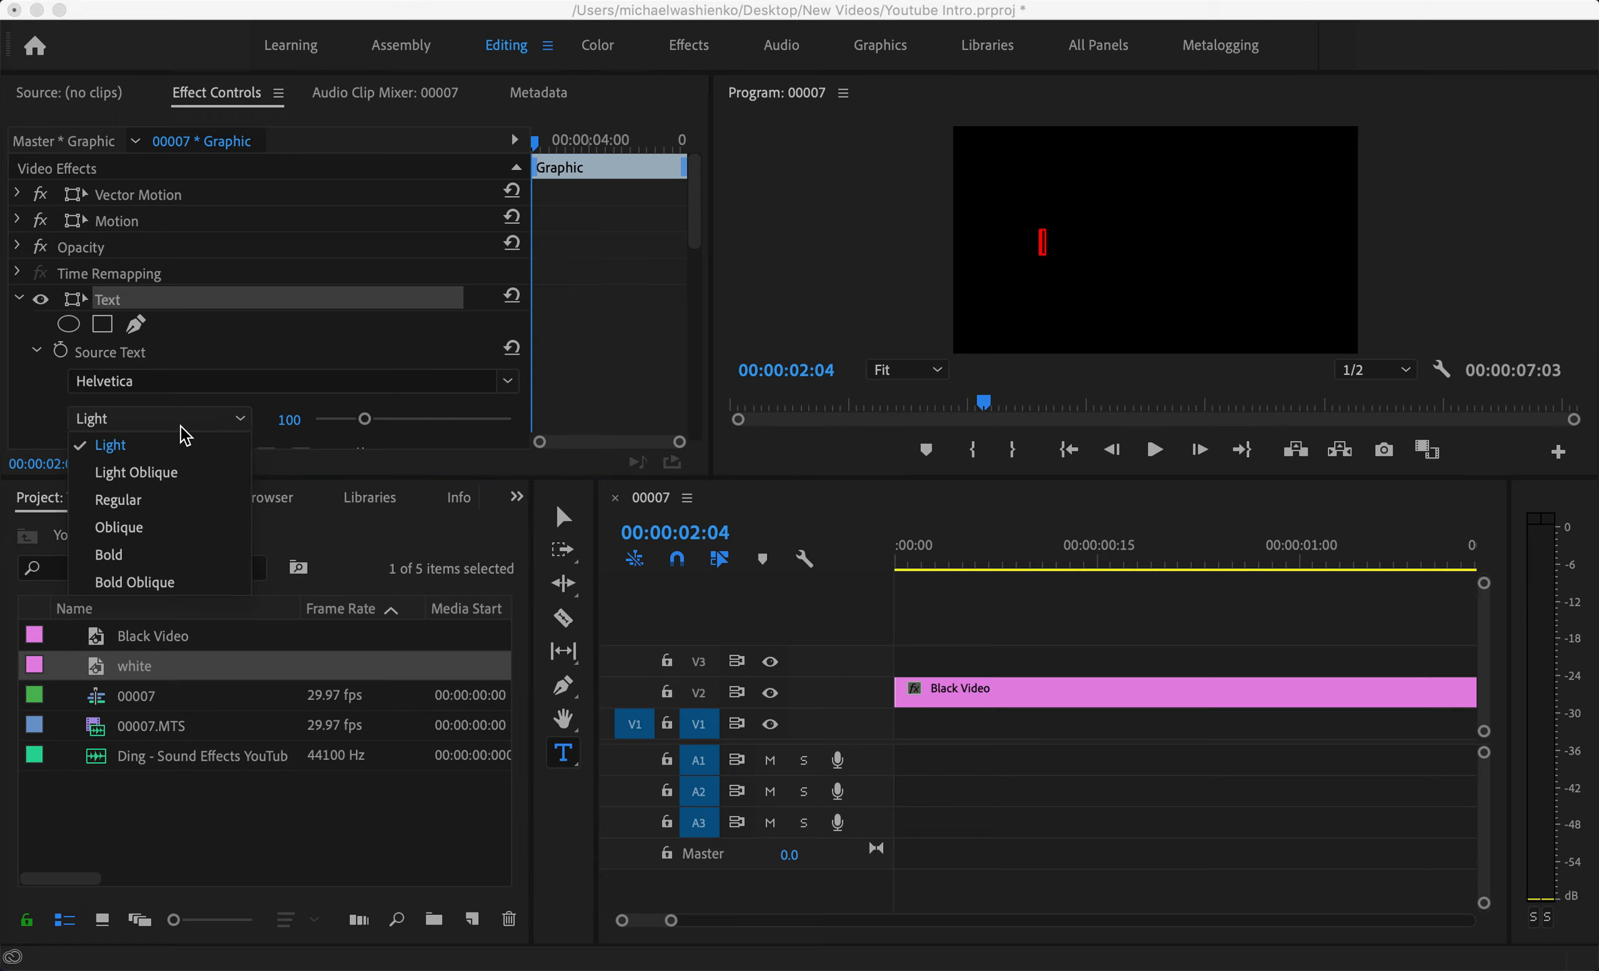
{"action": "left_click", "coordinate": [147, 509]}
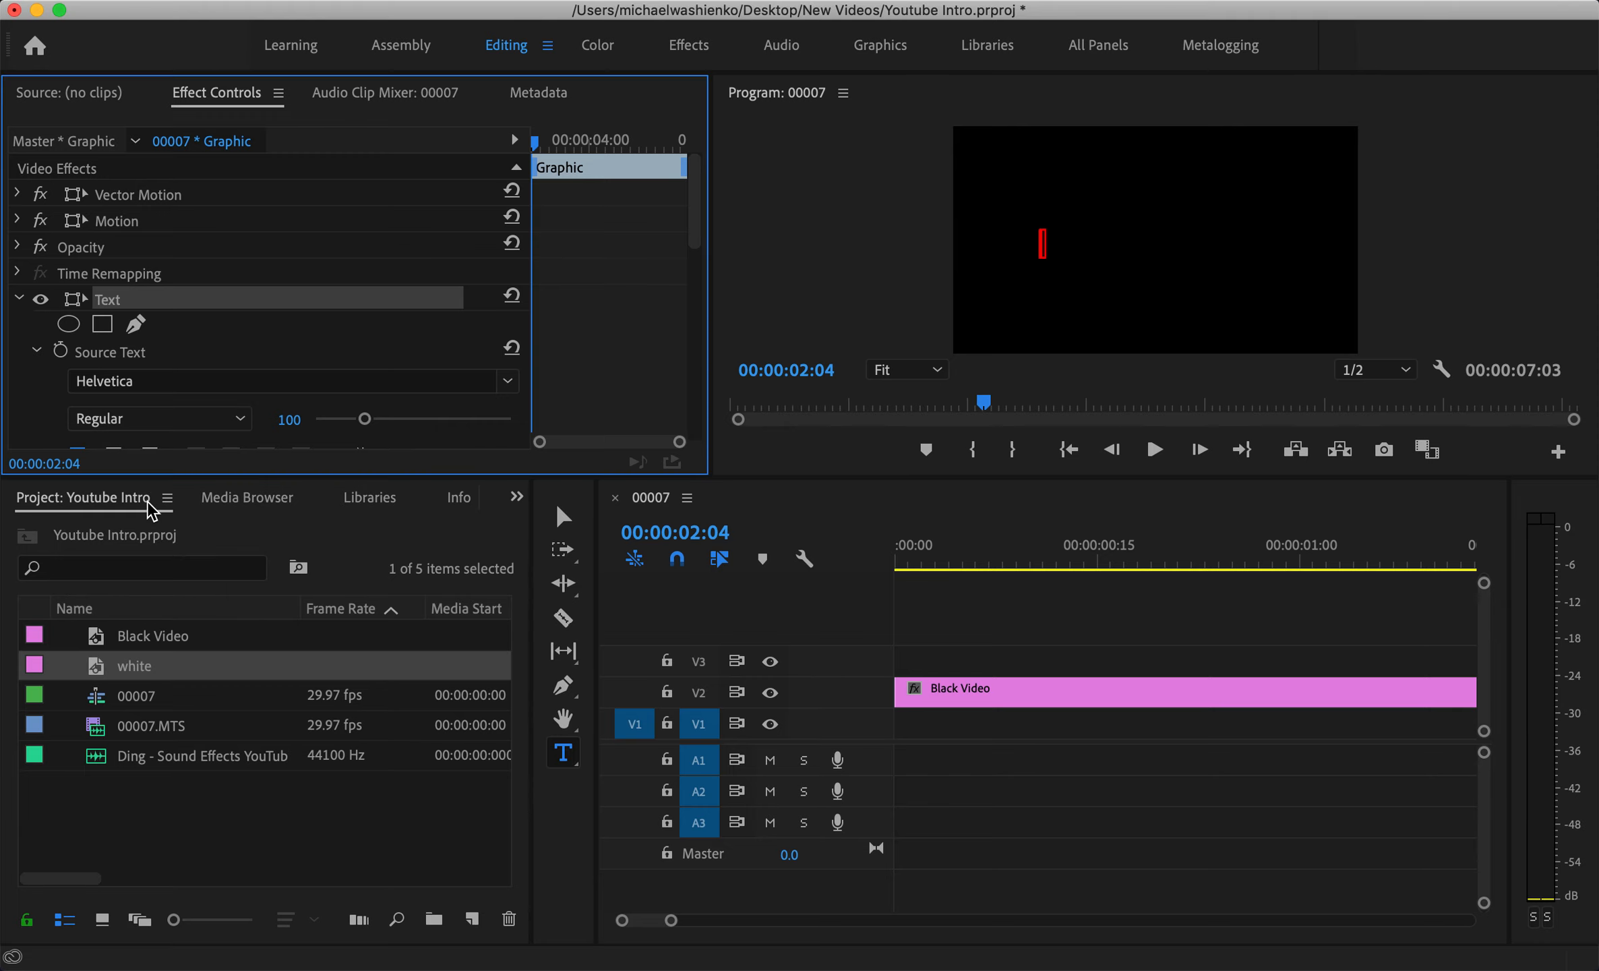
{"action": "scroll", "coordinate": [58, 401], "scroll_direction": "down", "scroll_amount": 4}
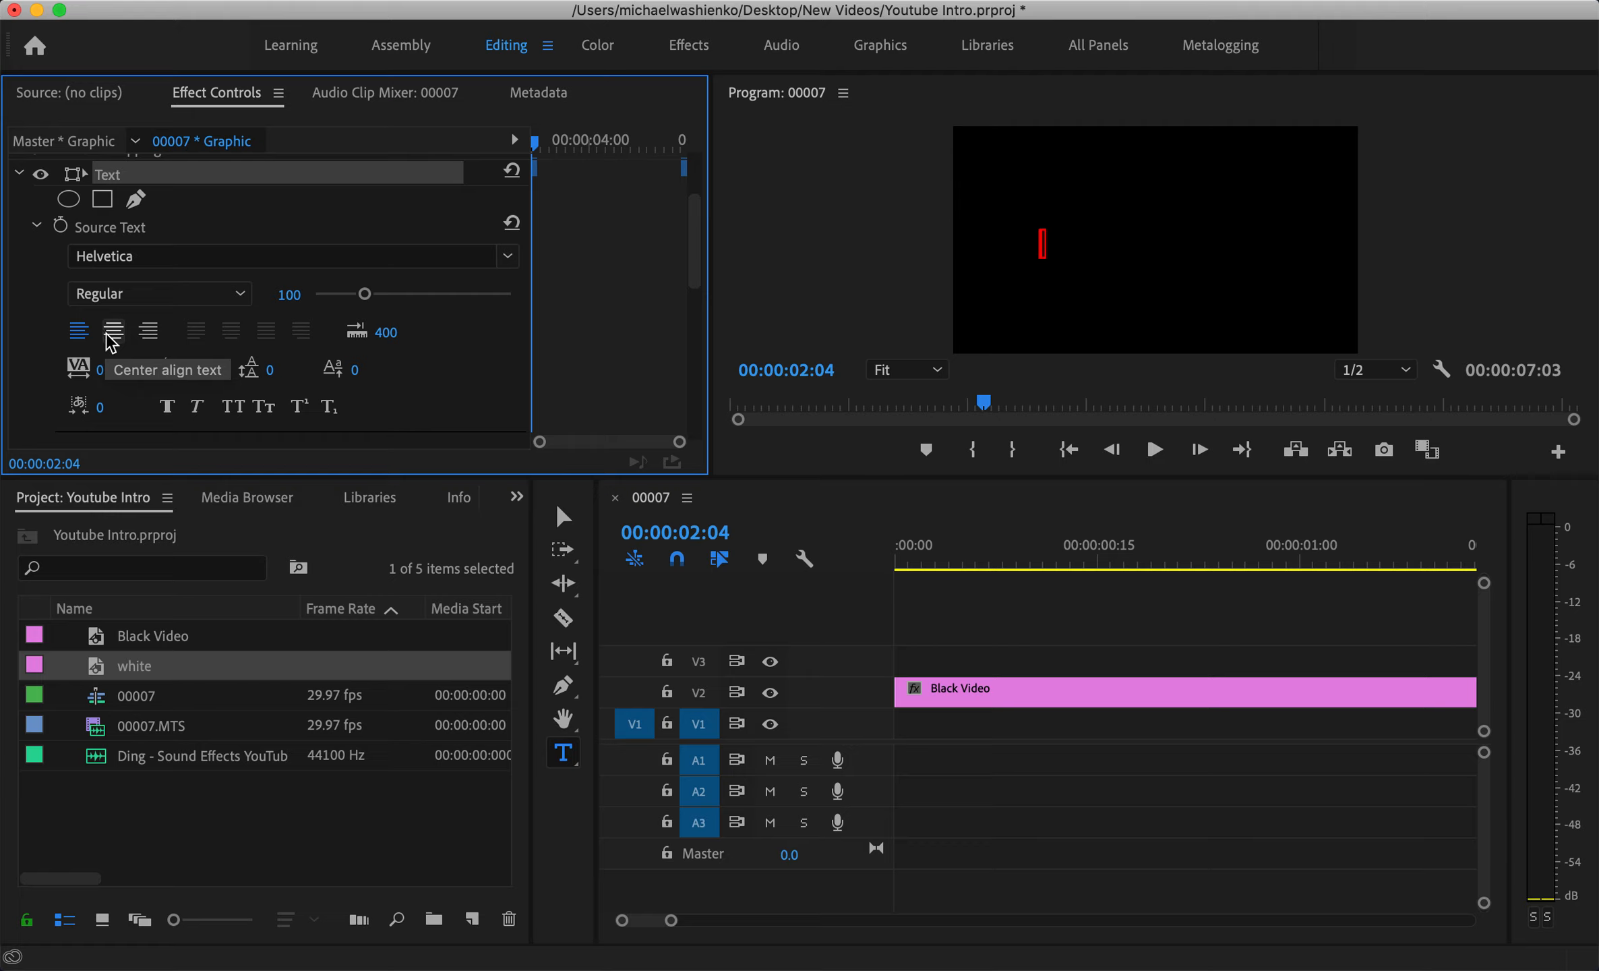
{"action": "left_click", "coordinate": [234, 408]}
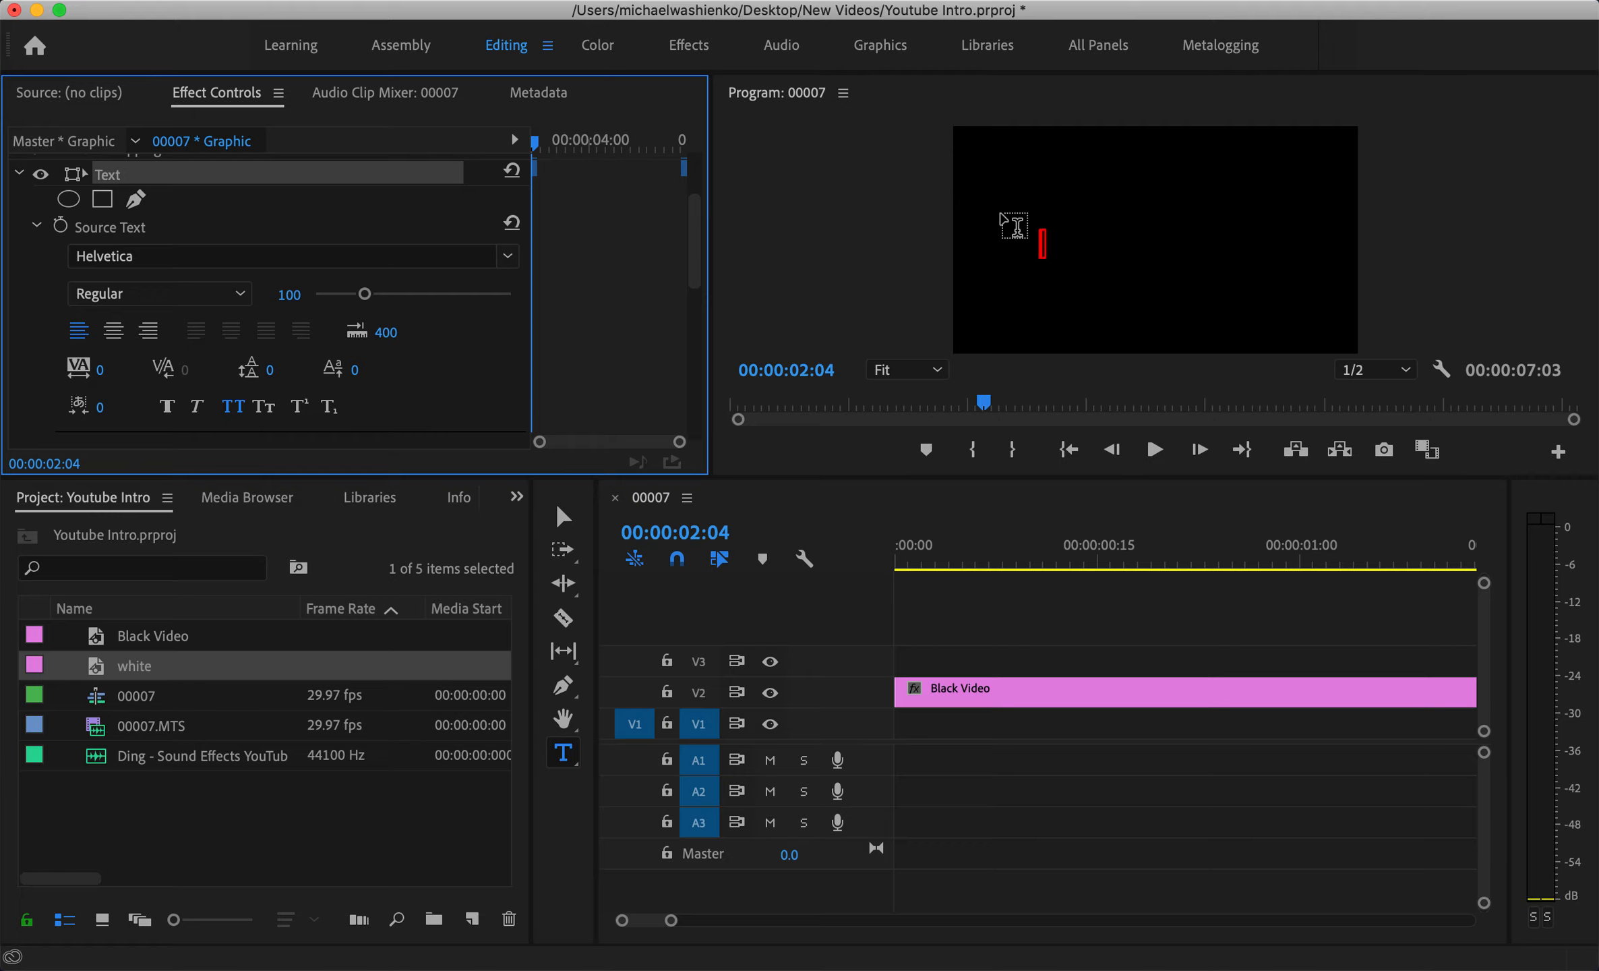
Set the fill color of the text layer to the pinkish red E60056.
{"action": "scroll", "coordinate": [378, 302], "scroll_direction": "up", "scroll_amount": 3}
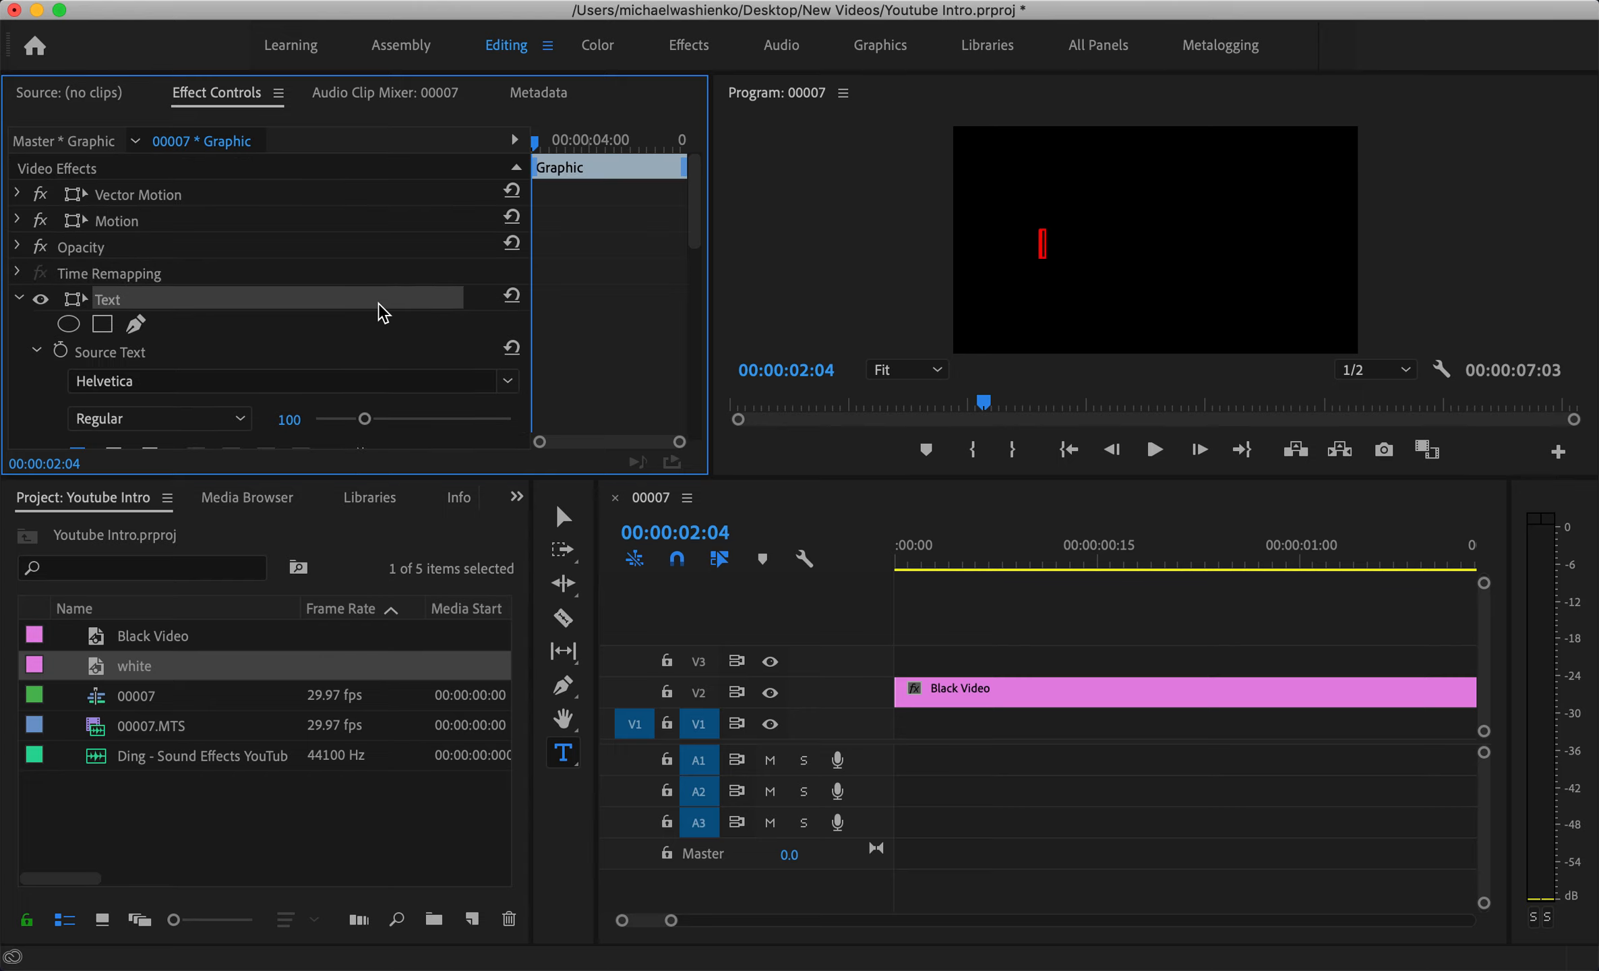
{"action": "scroll", "coordinate": [378, 302], "scroll_direction": "down", "scroll_amount": 6}
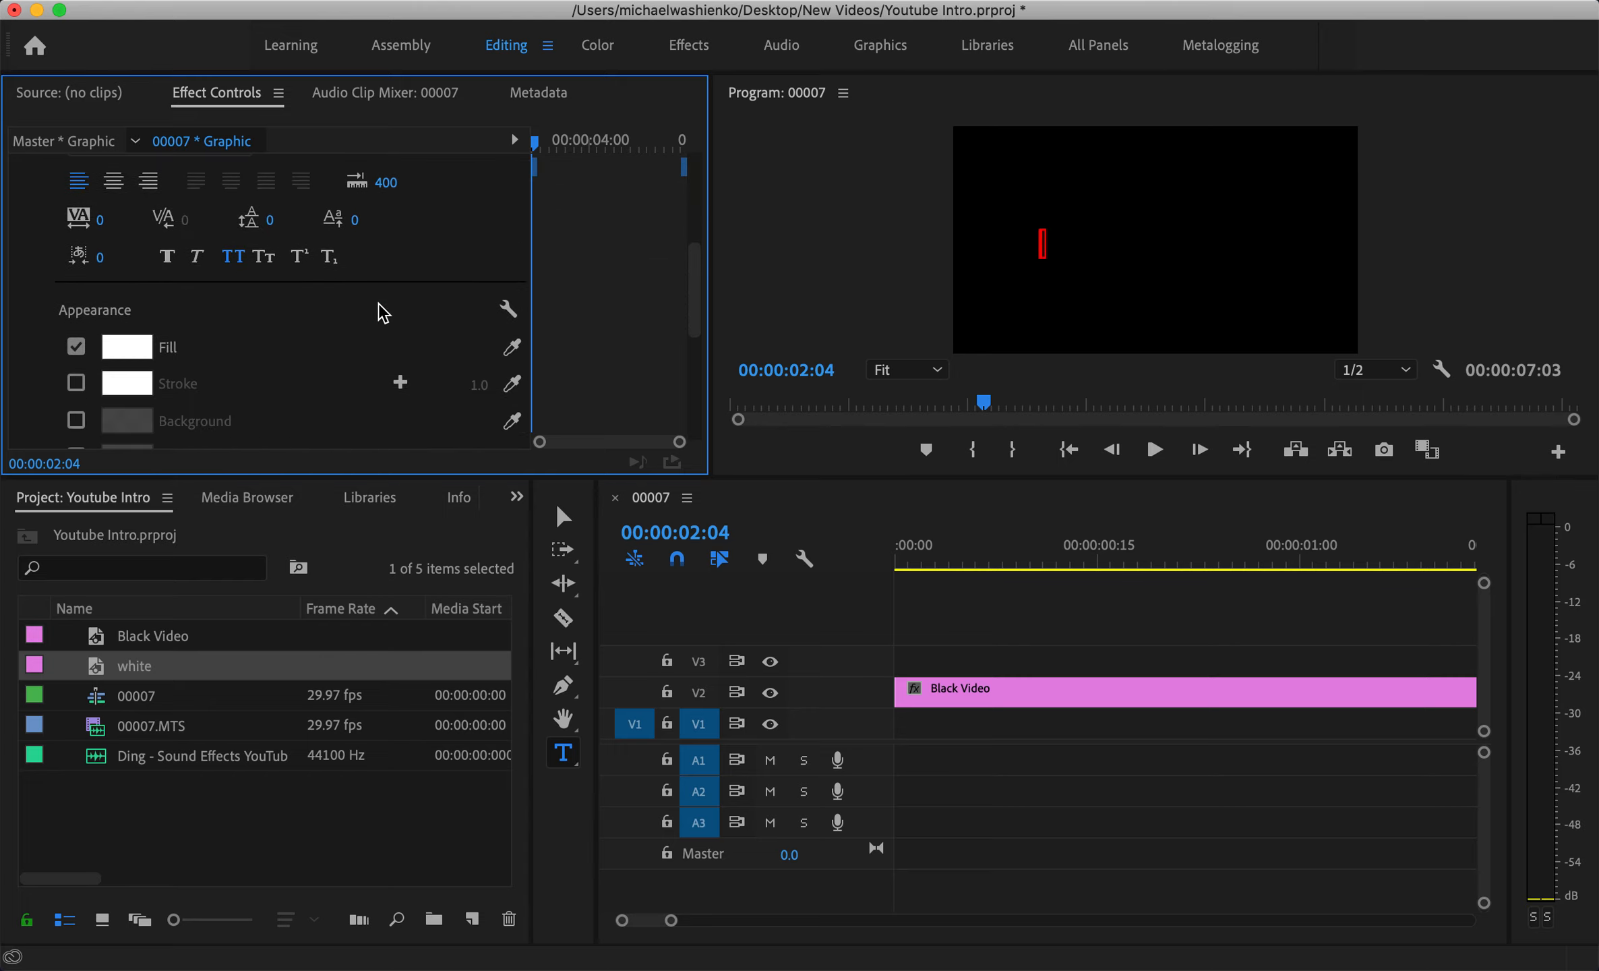
{"action": "left_click", "coordinate": [128, 348]}
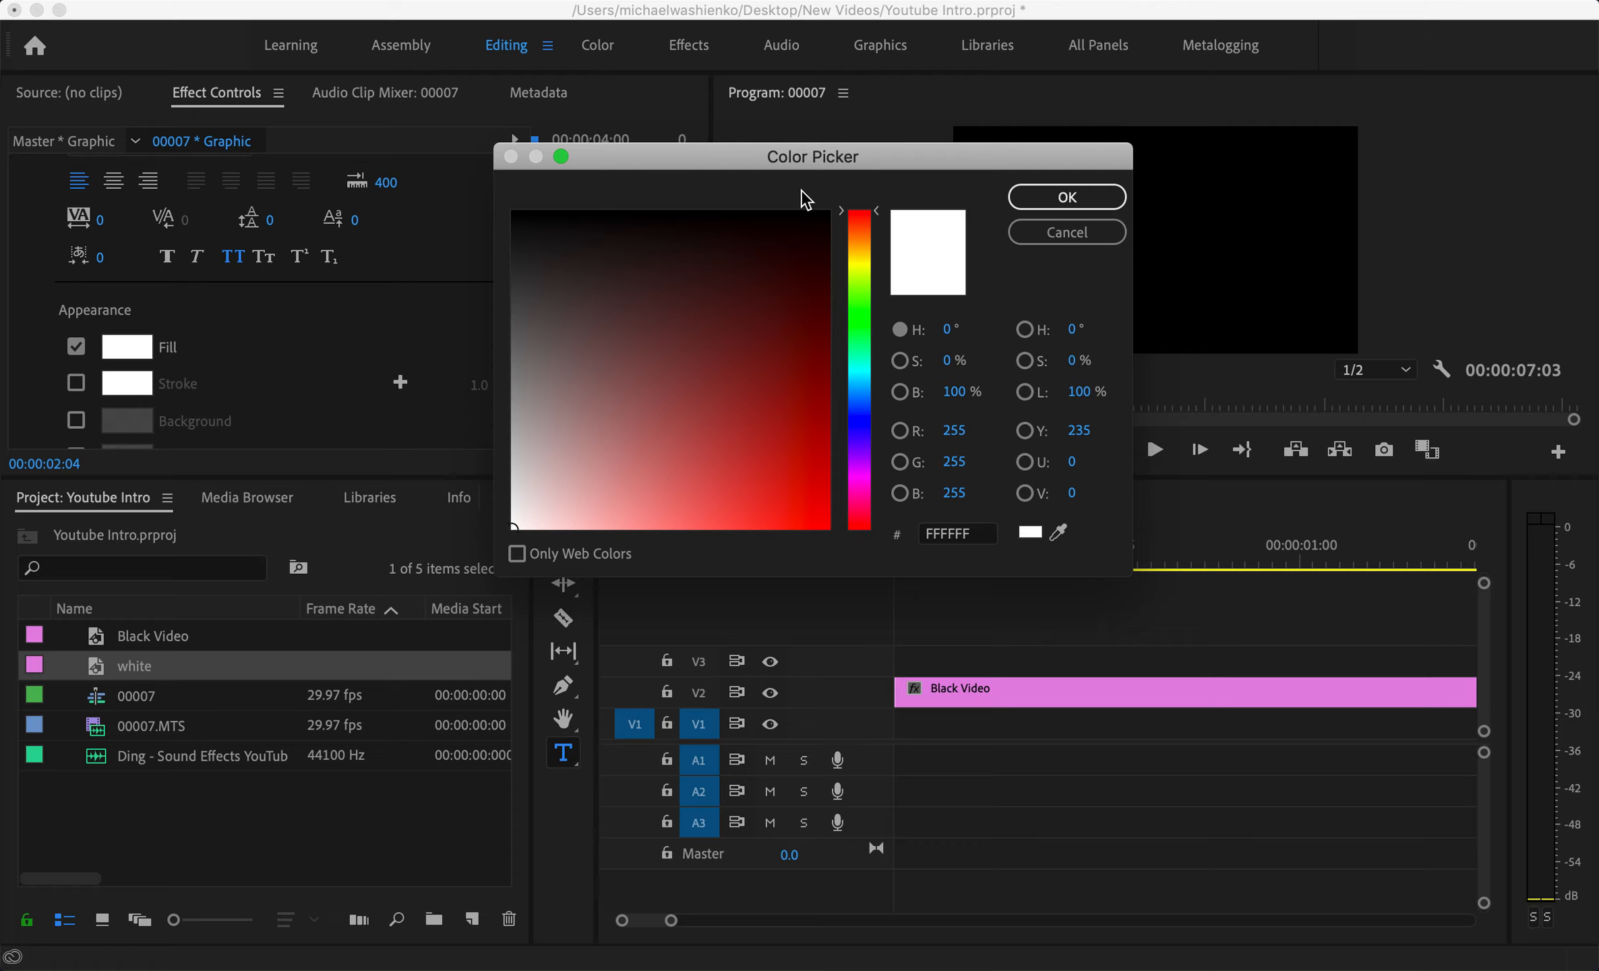
{"action": "left_click", "coordinate": [864, 496]}
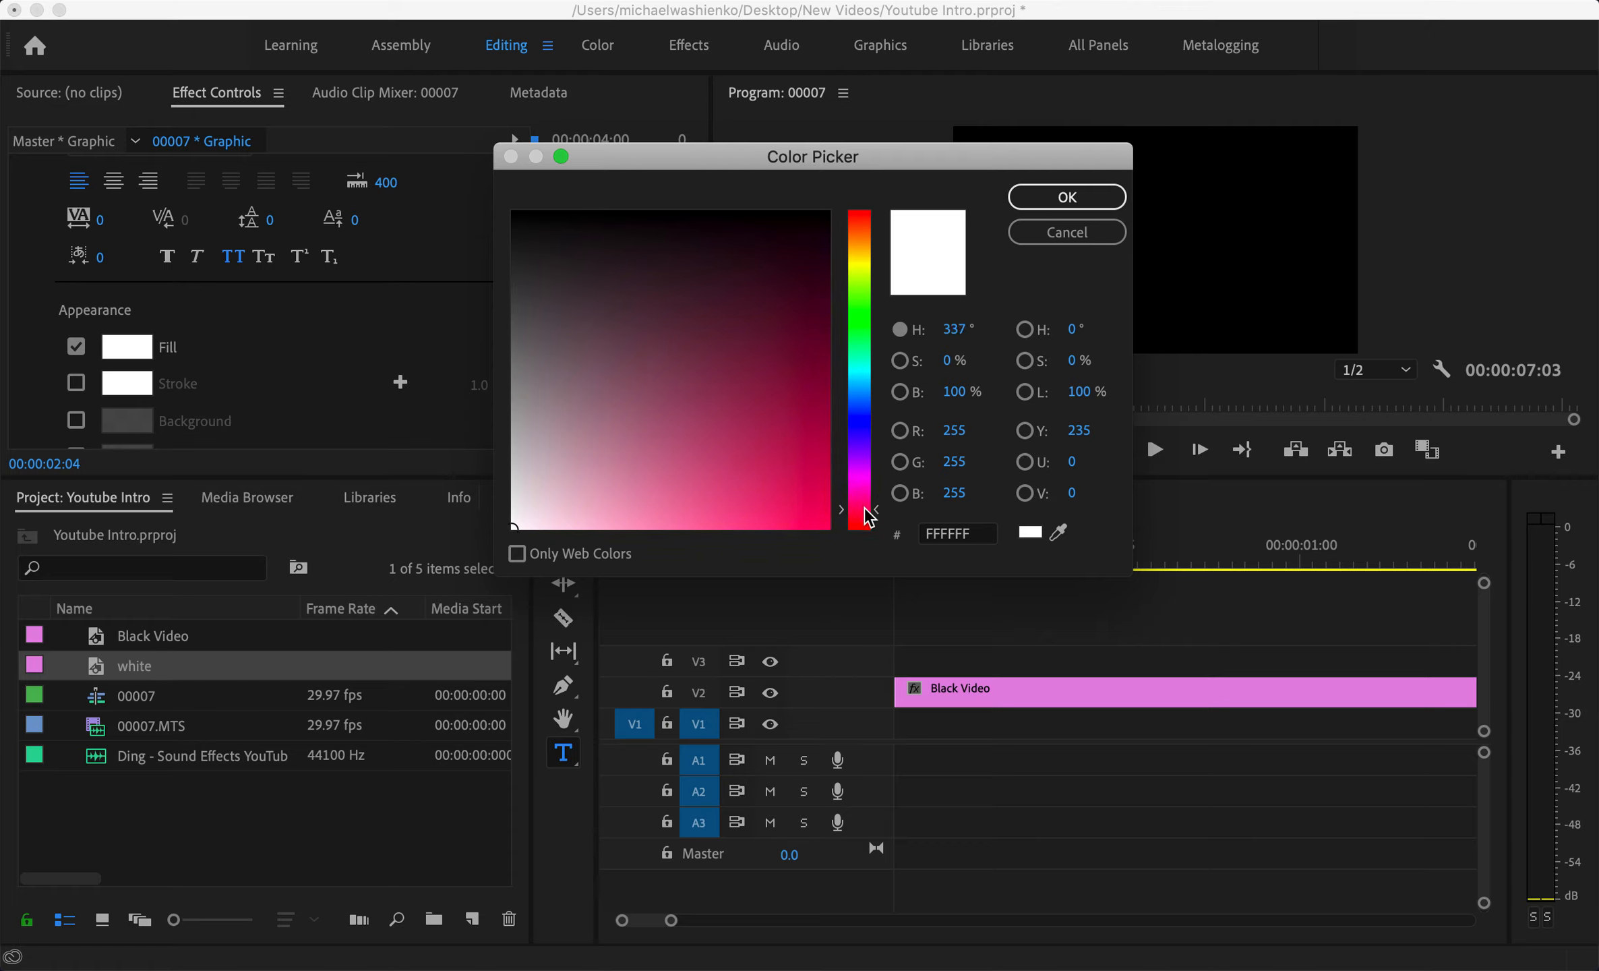
{"action": "mouse_move", "coordinate": [804, 412]}
{"action": "left_mouse_down"}
{"action": "mouse_move", "coordinate": [824, 425]}
{"action": "mouse_move", "coordinate": [836, 532]}
{"action": "mouse_move", "coordinate": [835, 499]}
{"action": "left_mouse_up"}
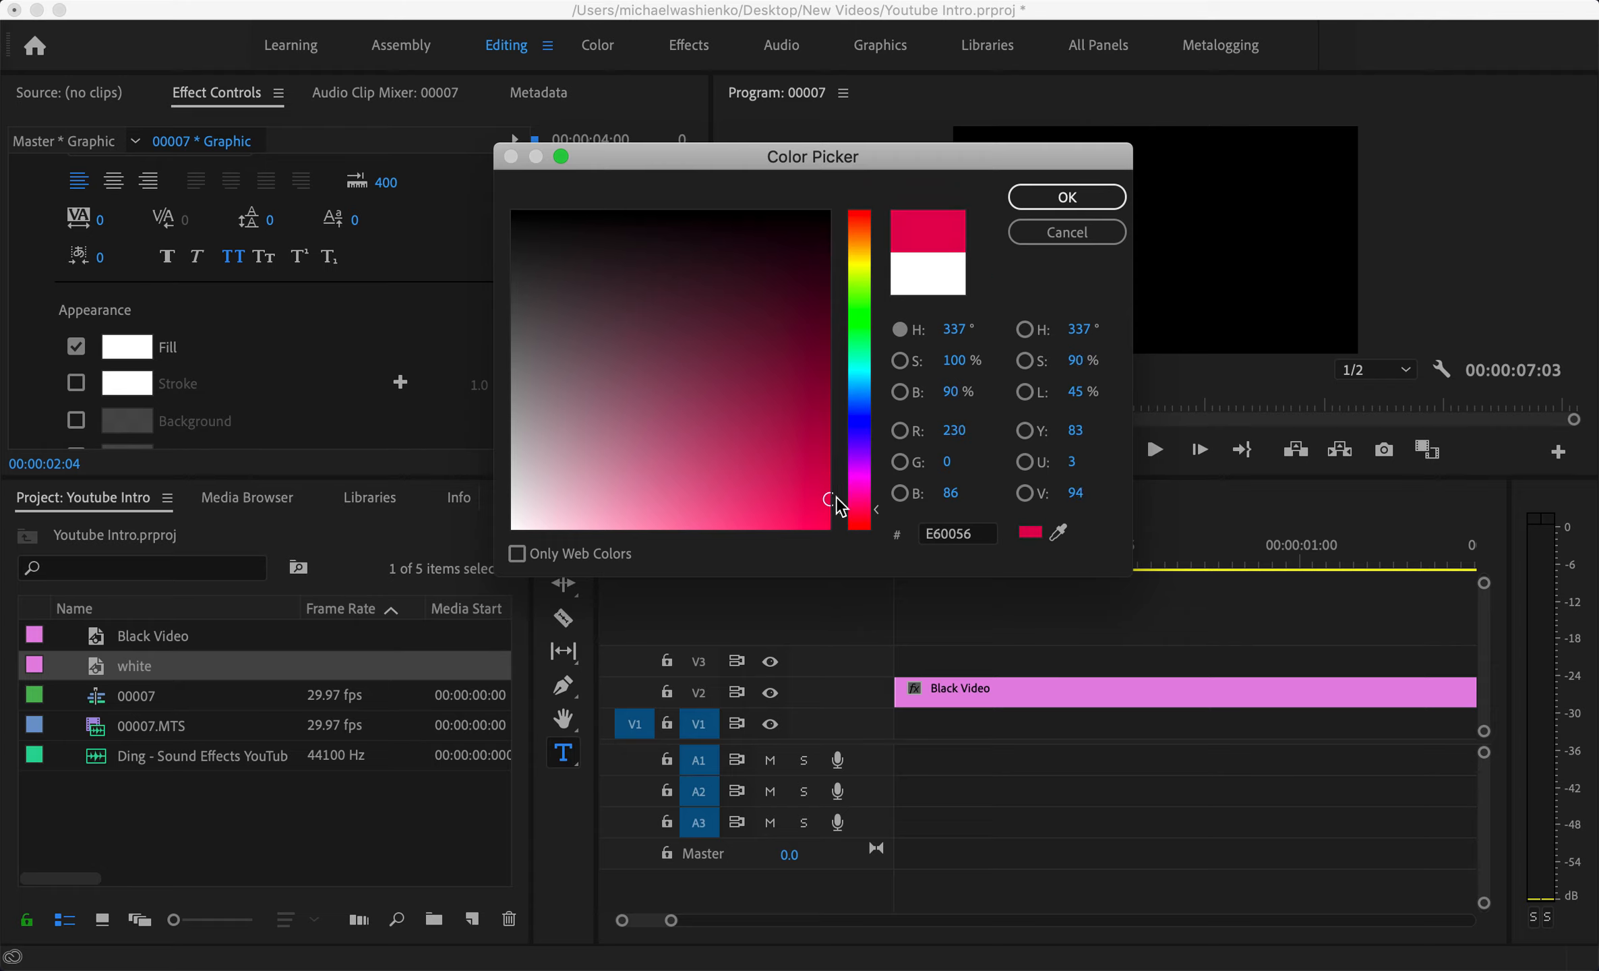
{"action": "left_click", "coordinate": [1064, 199]}
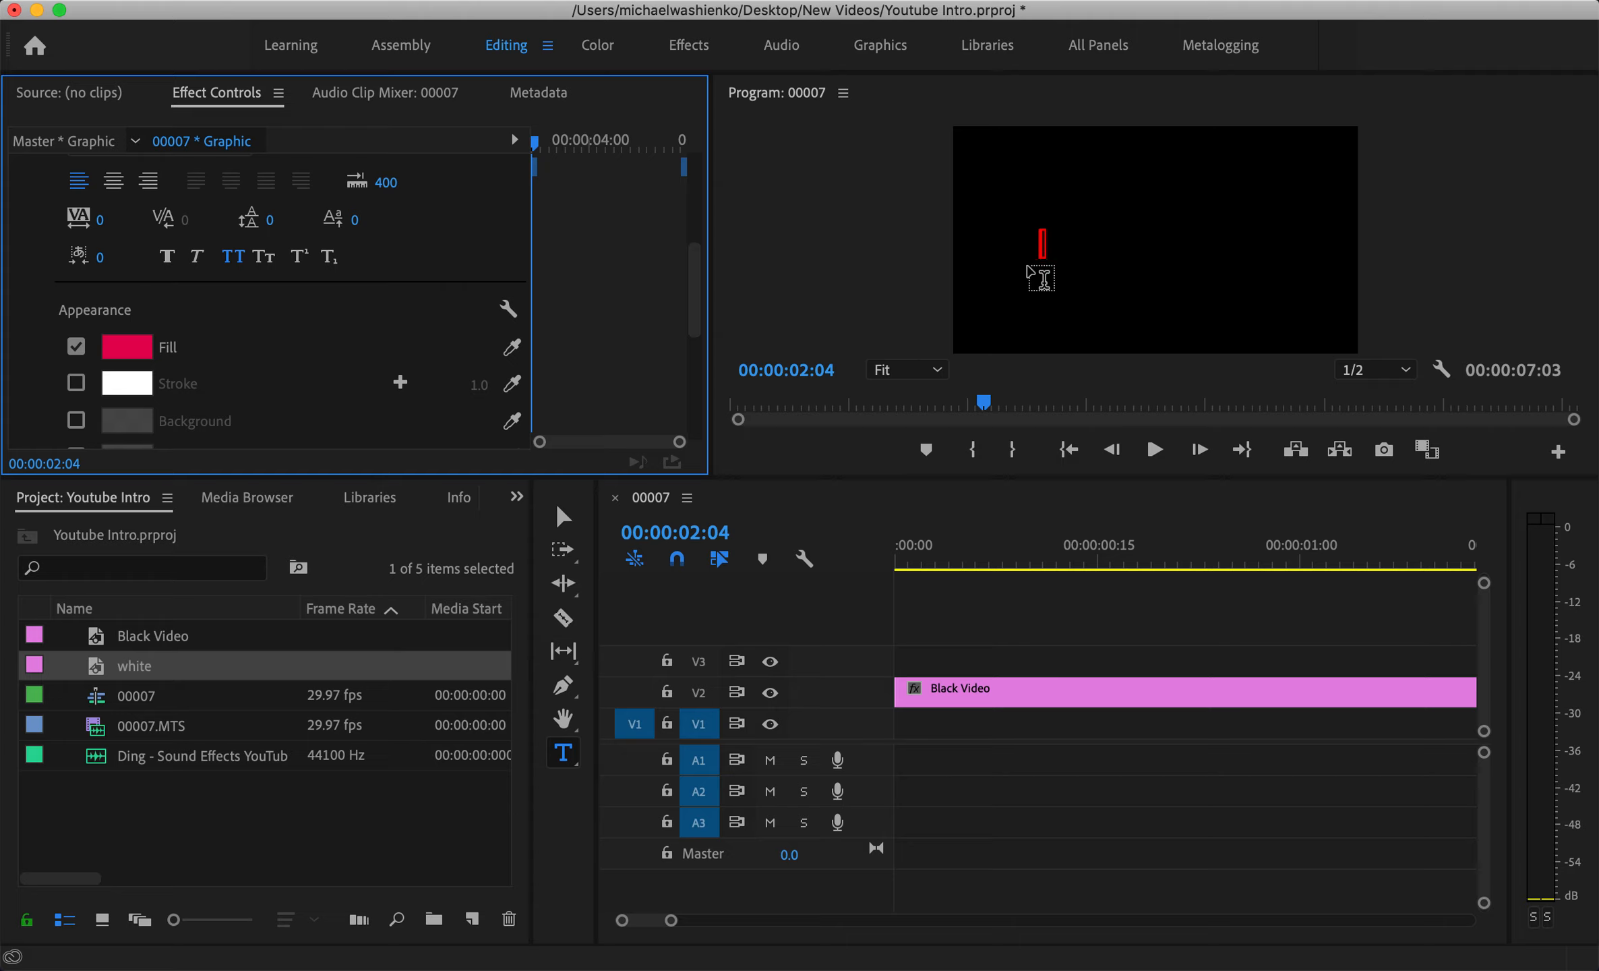
Enter ART as the title text and set its font size to 400.
{"action": "left_click", "coordinate": [1043, 240]}
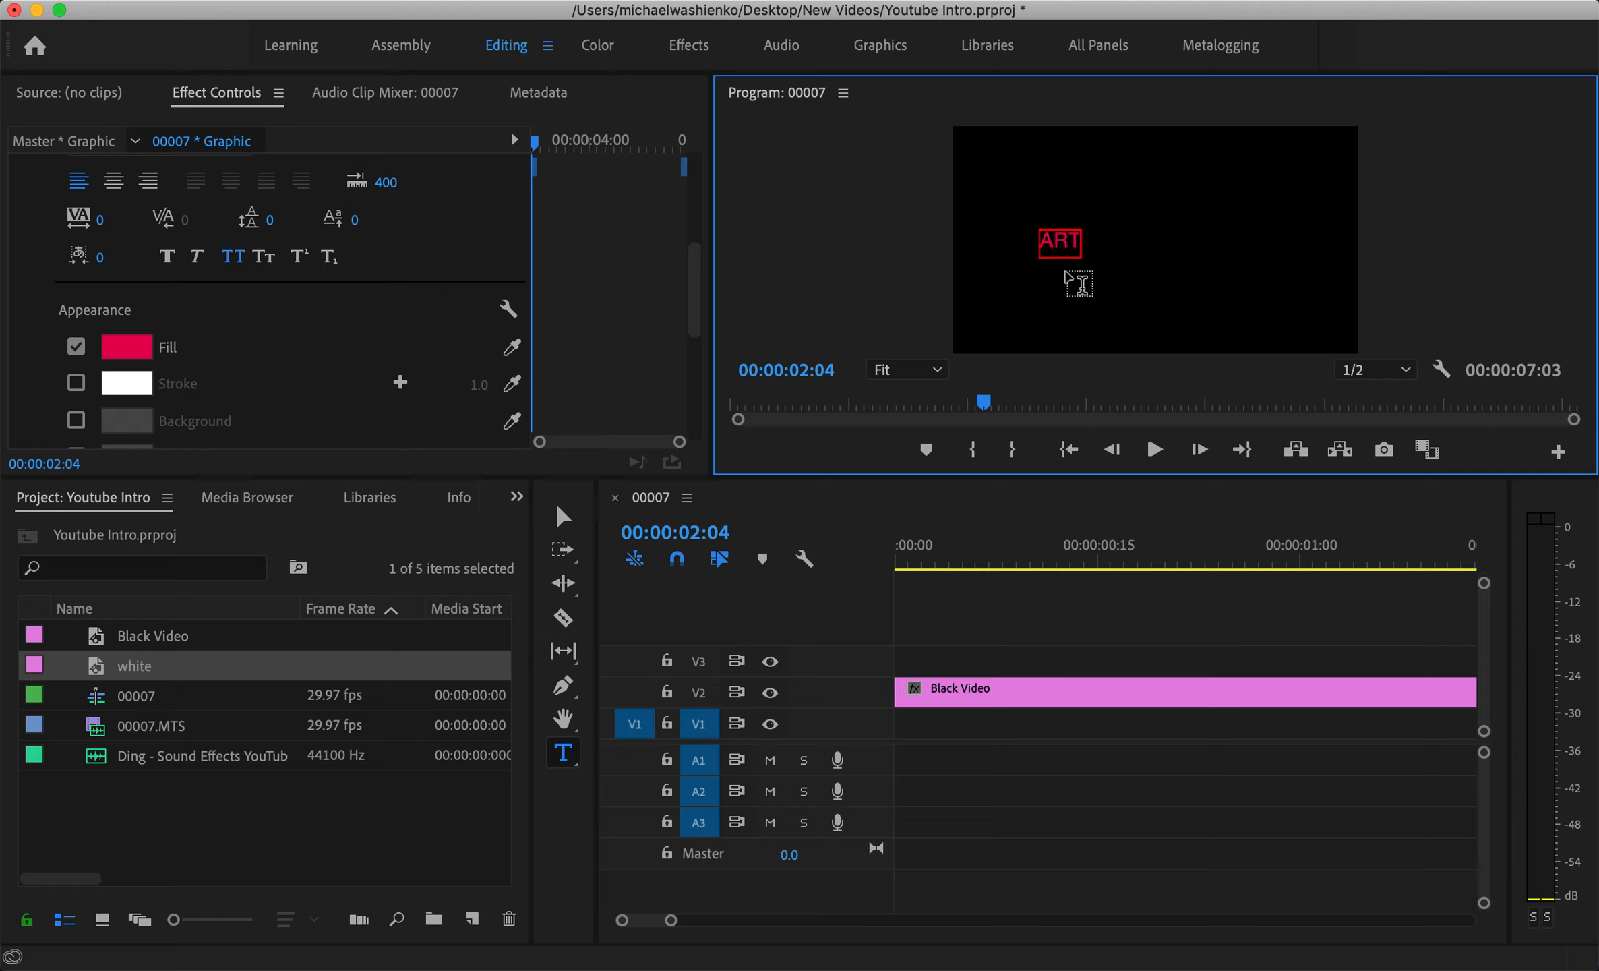
{"action": "key", "text": "super+a"}
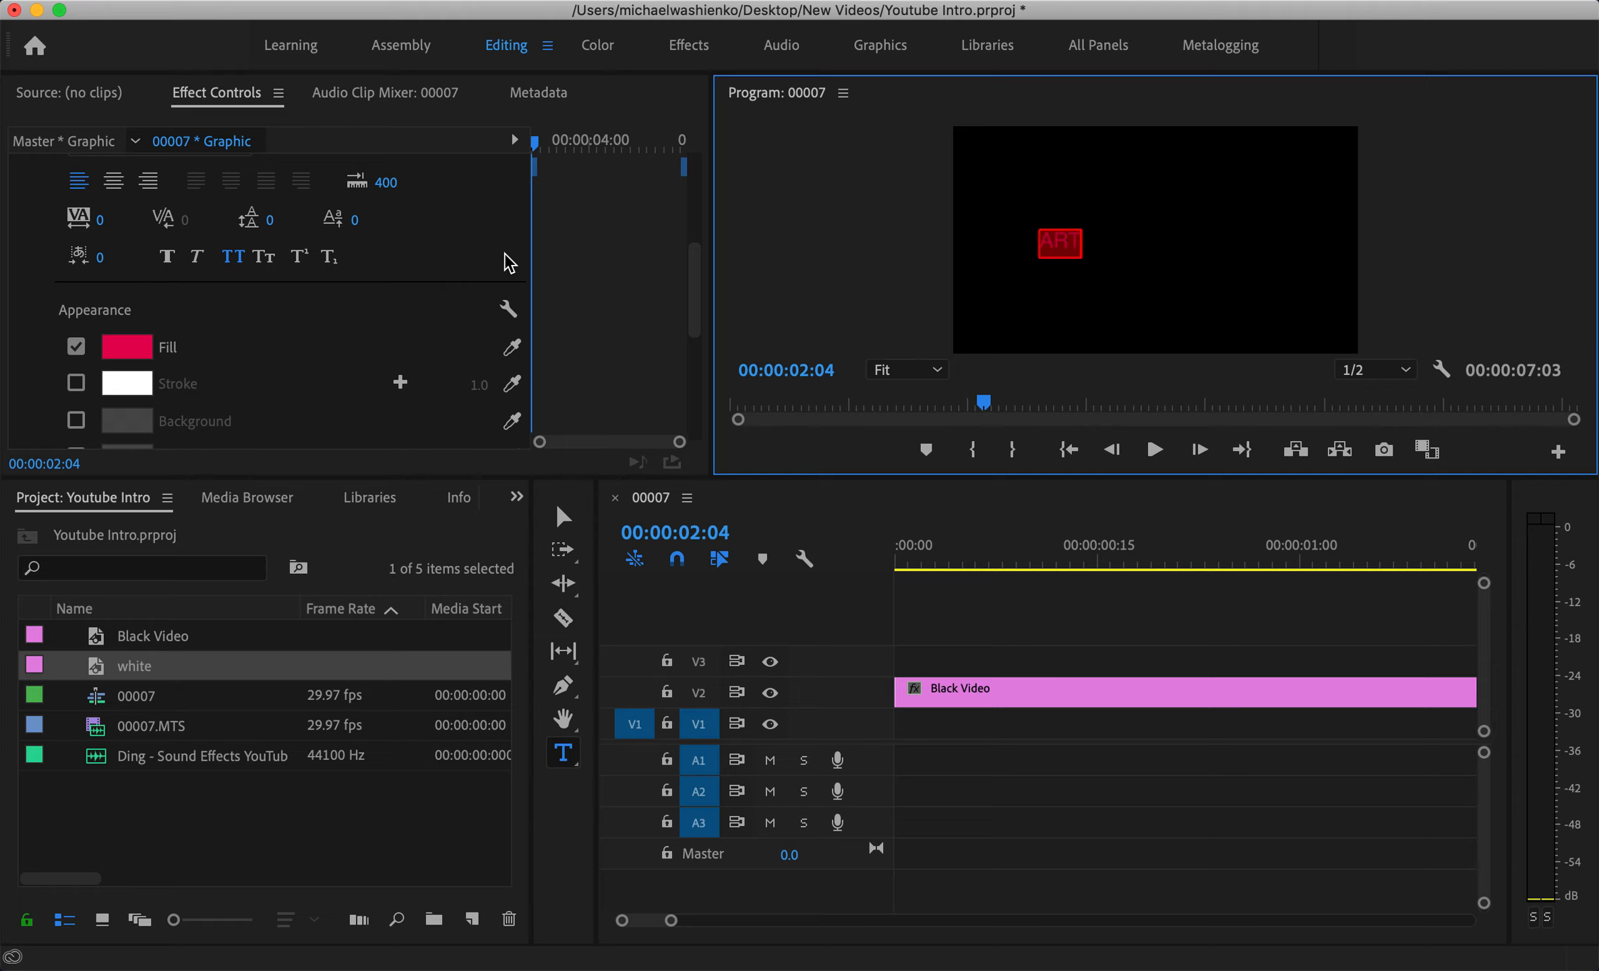
{"action": "scroll", "coordinate": [392, 302], "scroll_direction": "up", "scroll_amount": 3}
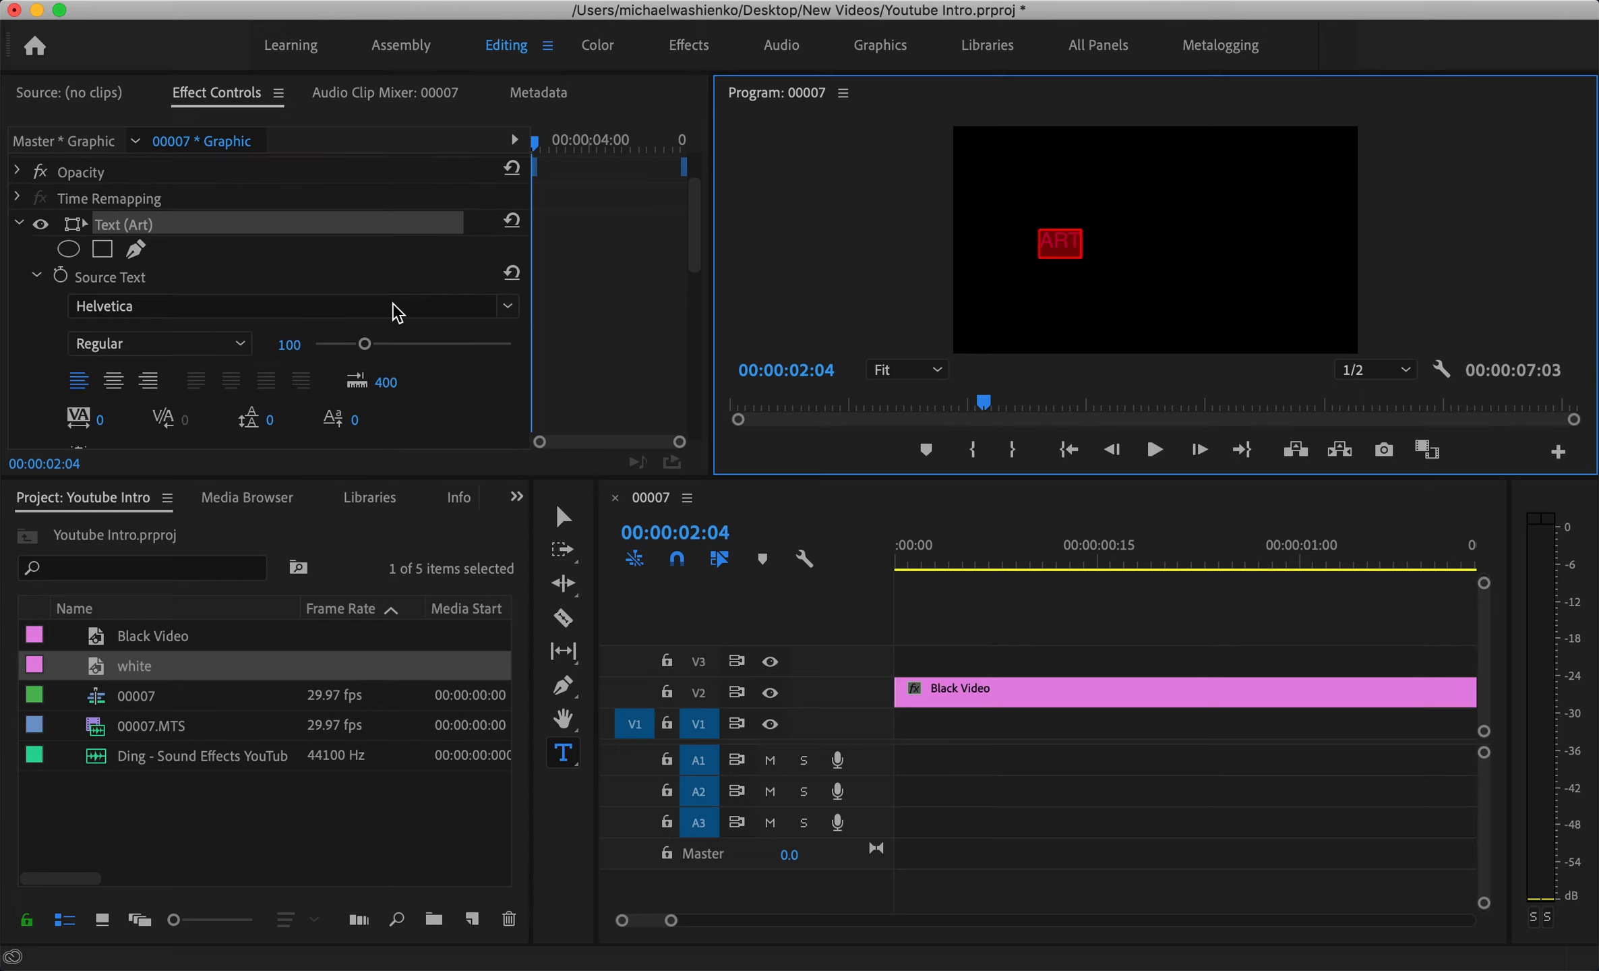
{"action": "left_click_drag", "start_coordinate": [365, 344], "coordinate": [528, 343]}
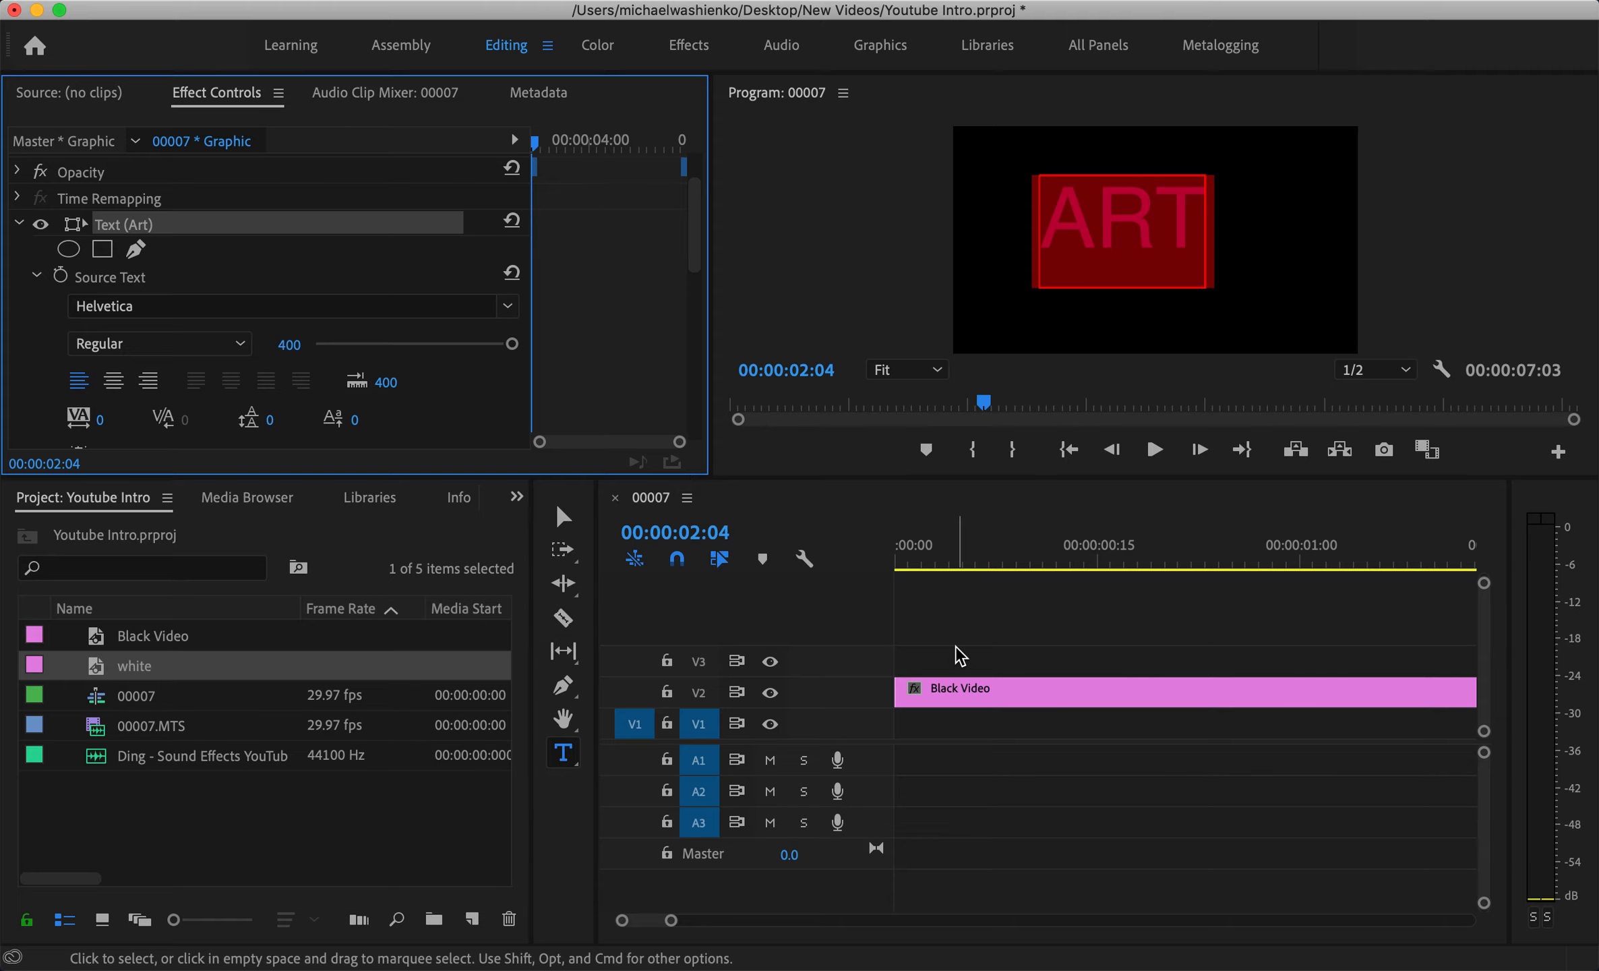
Reposition the enlarged ART title near the centre of the frame with the Selection tool.
{"action": "key", "text": "minus"}
{"action": "key", "text": "minus"}
{"action": "key", "text": "minus"}
{"action": "key", "text": "minus"}
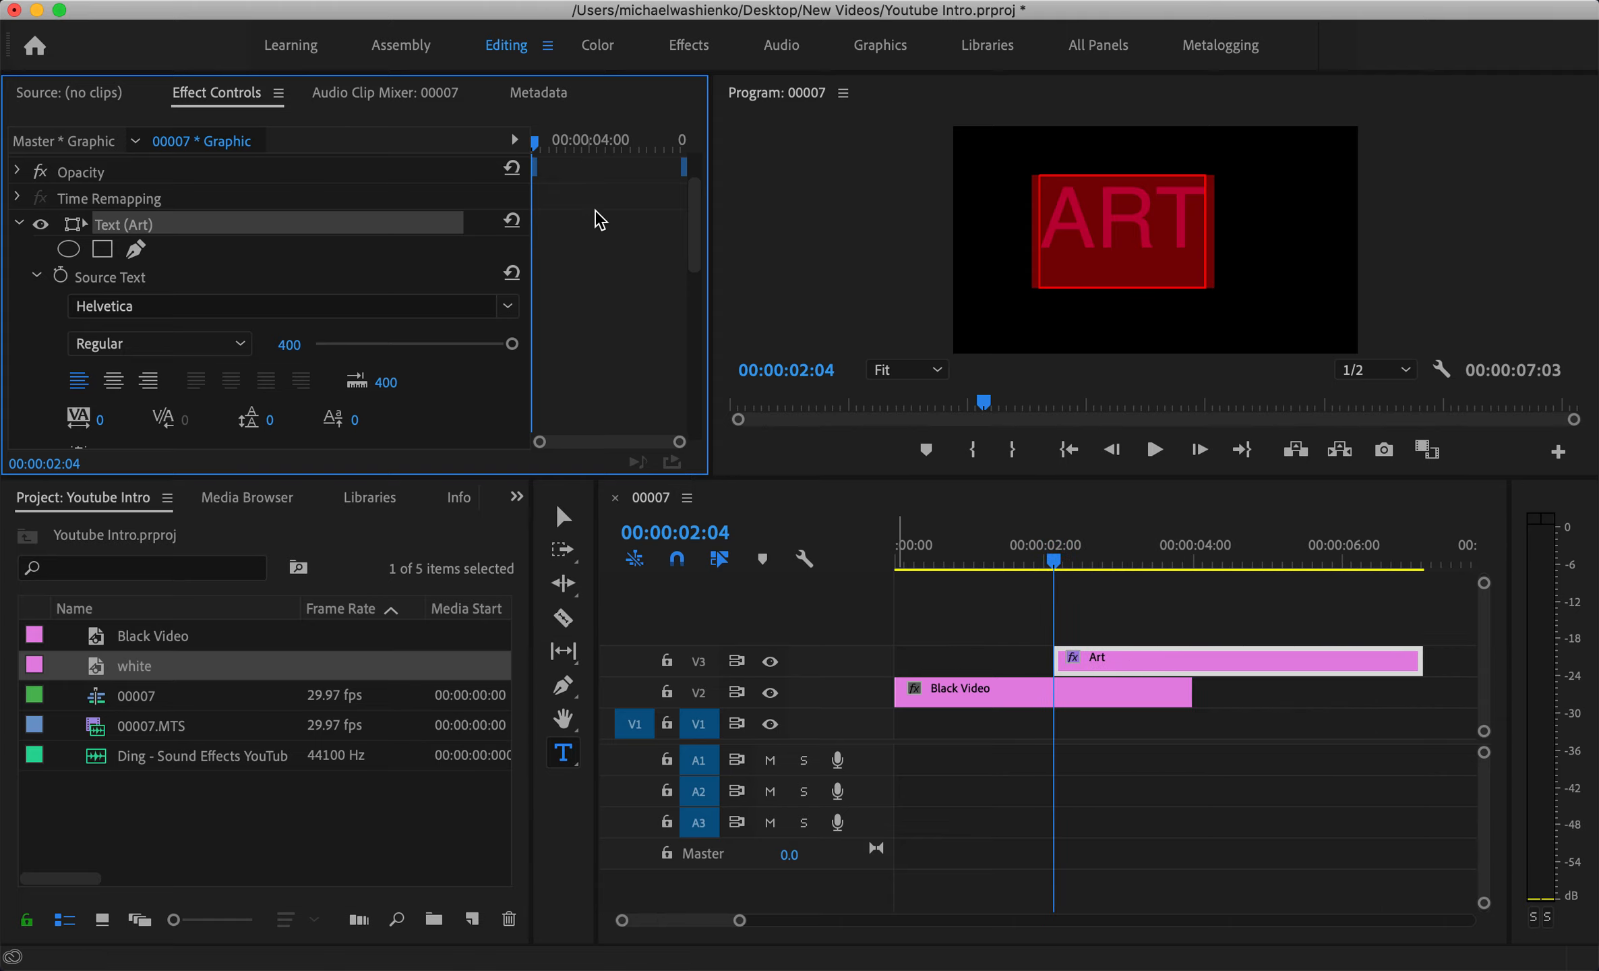
{"action": "left_click", "coordinate": [834, 526]}
{"action": "key", "text": "Left"}
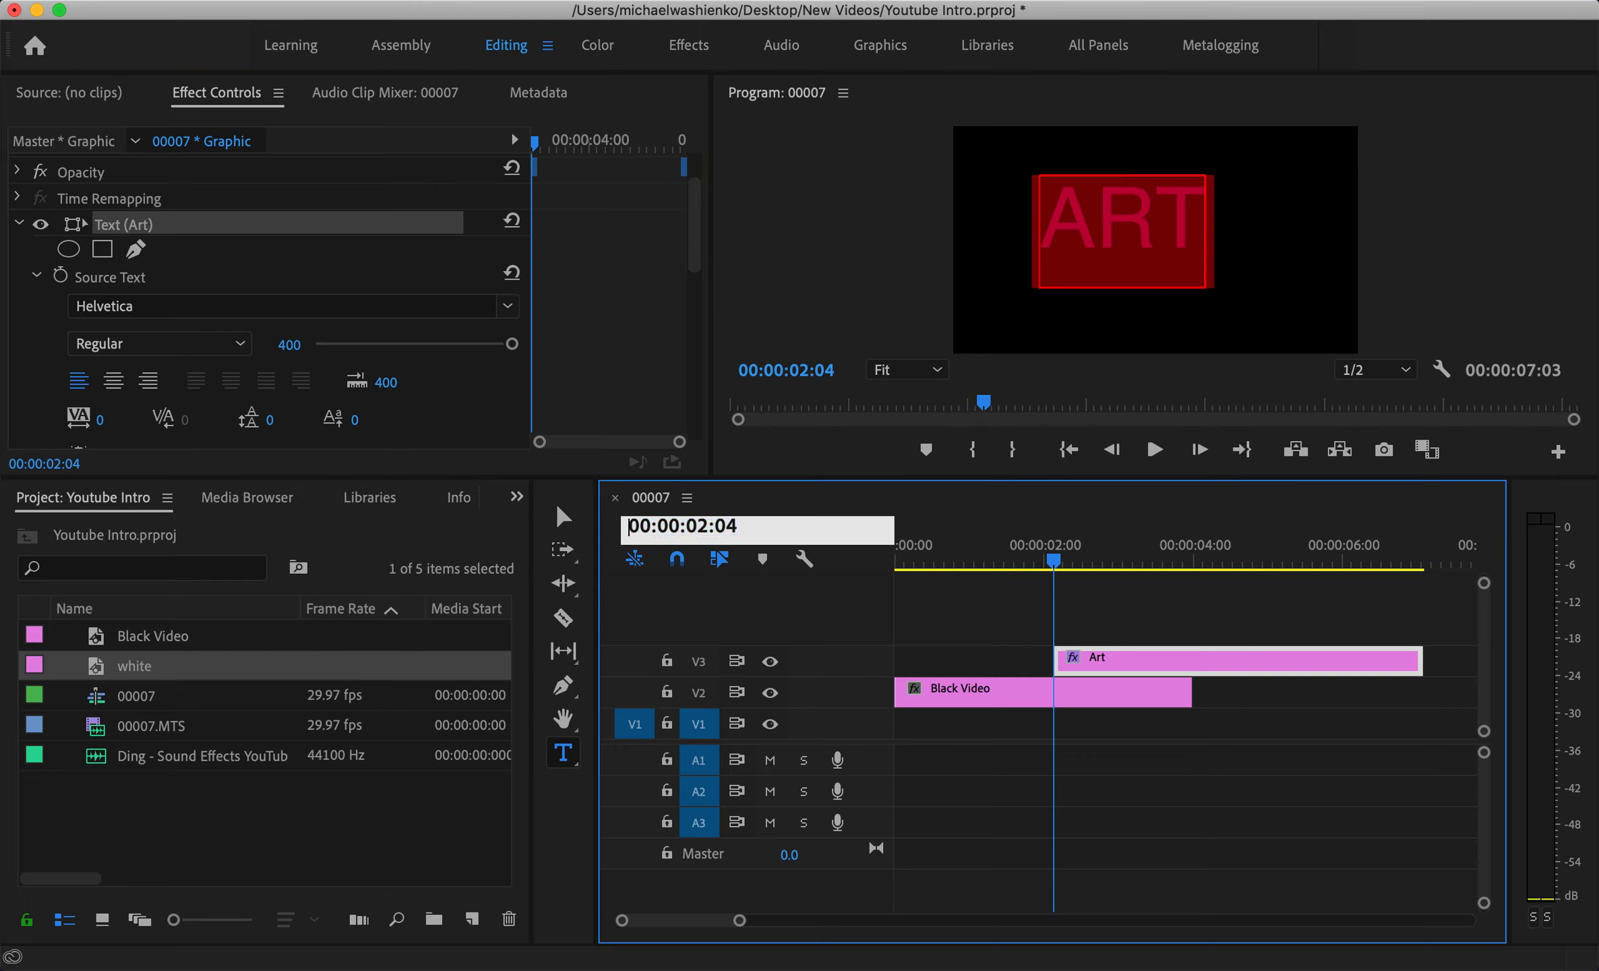
{"action": "left_click", "coordinate": [1047, 507]}
{"action": "key", "text": "v"}
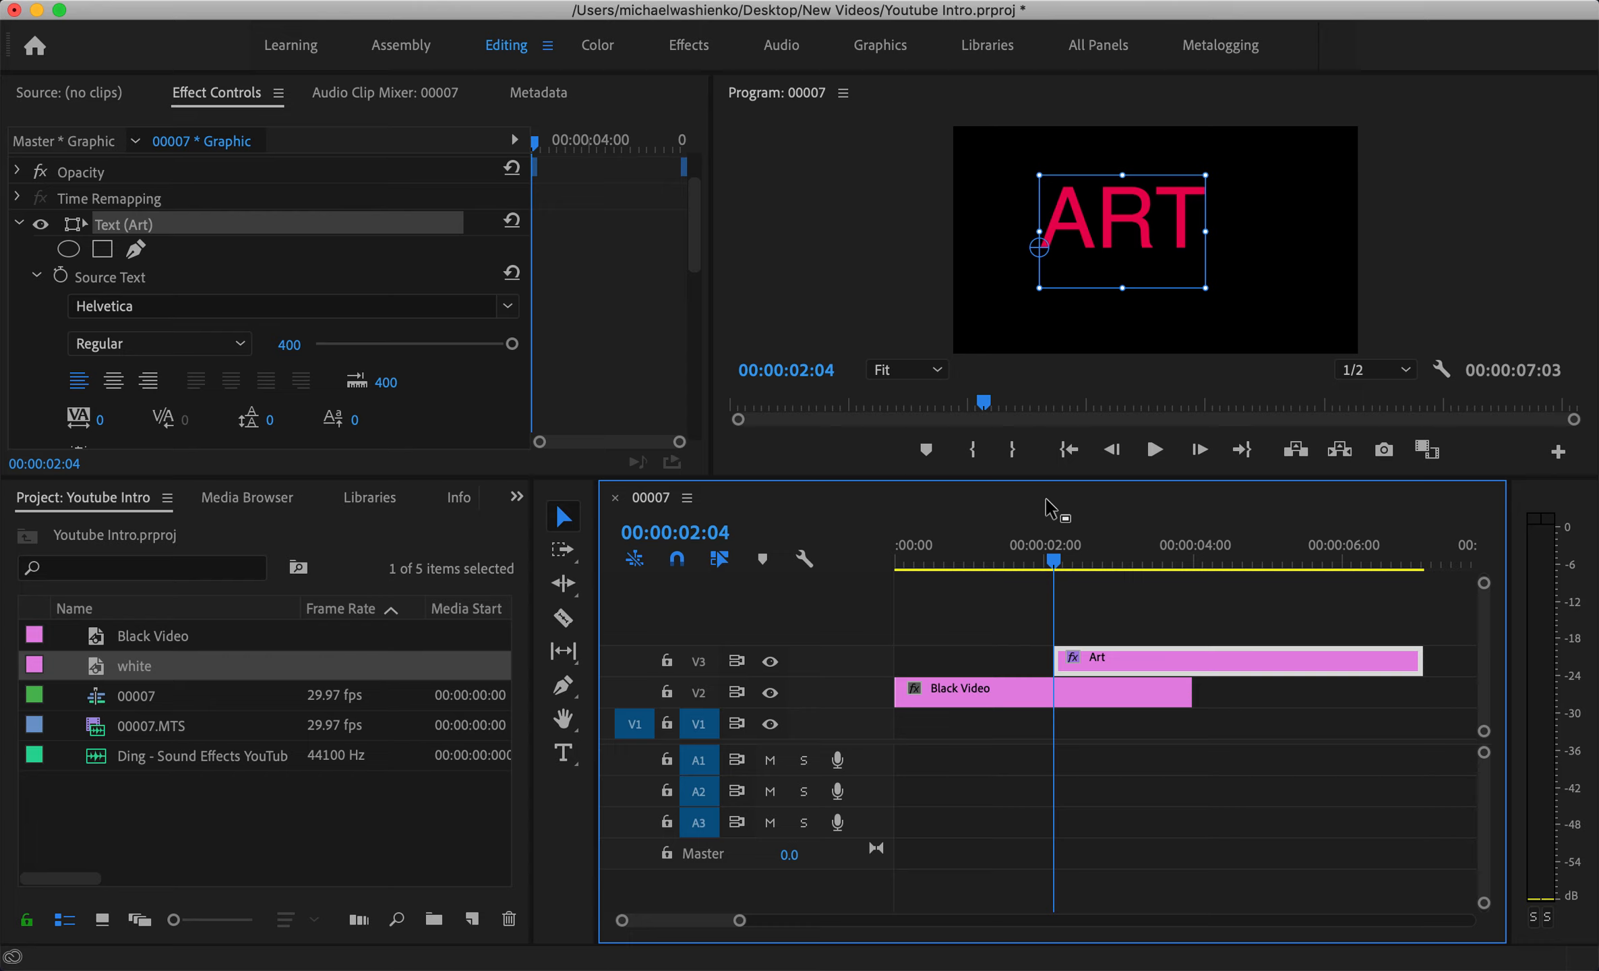
{"action": "left_click_drag", "start_coordinate": [1132, 210], "coordinate": [1152, 237]}
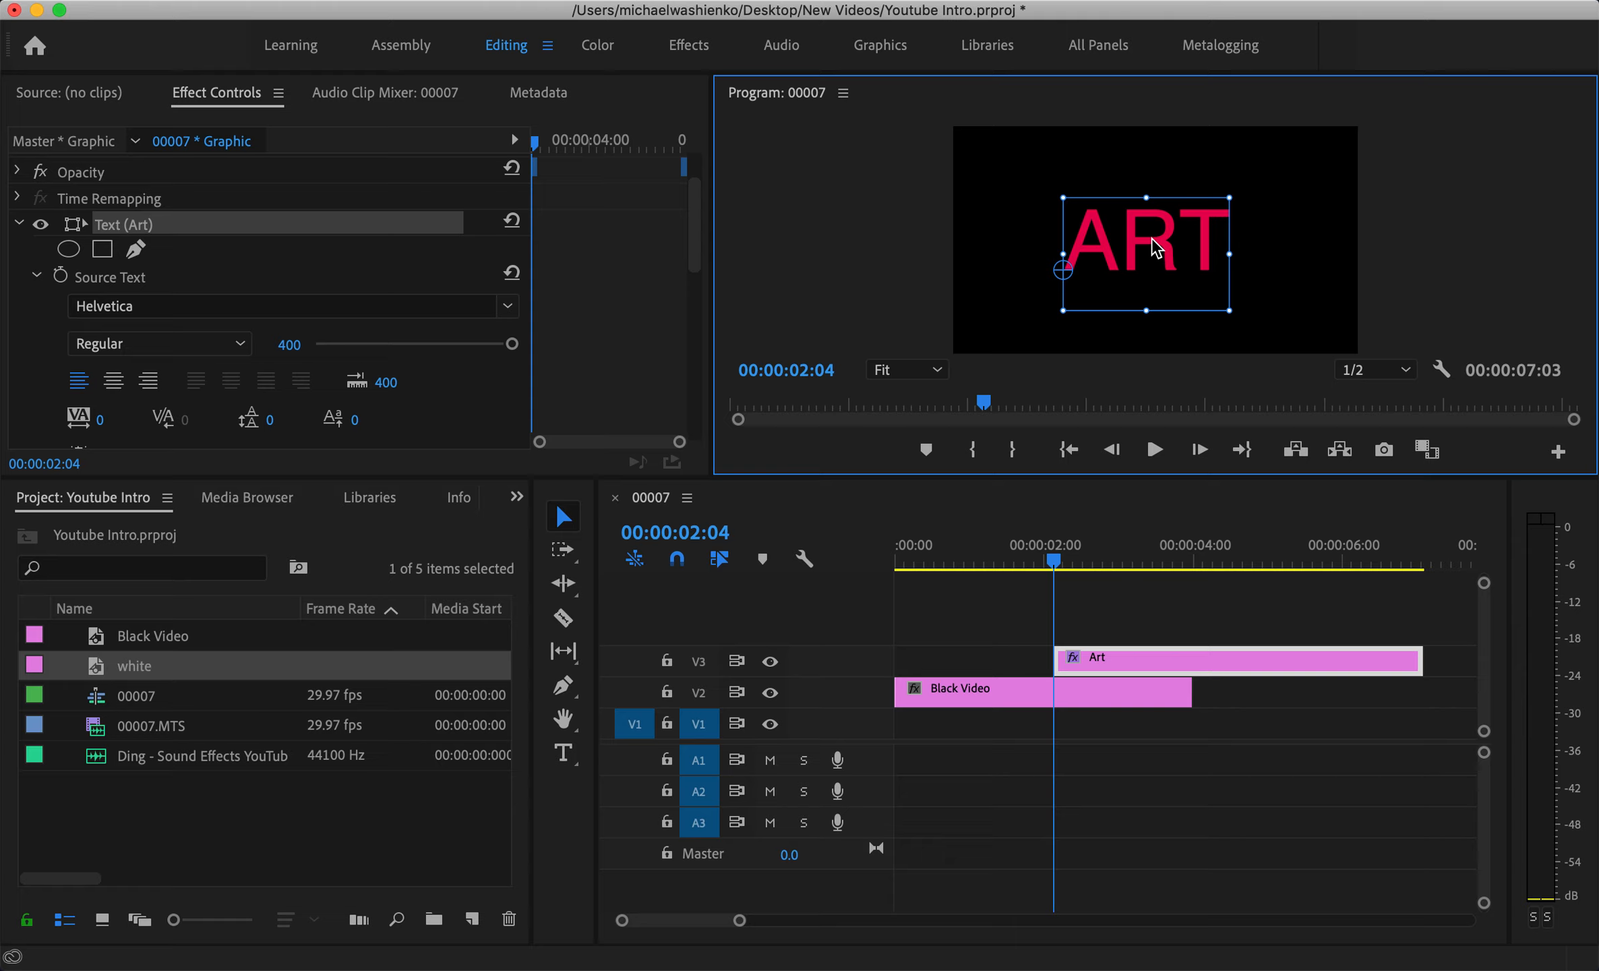
Reduce the ART title's font size to 150 and move it to the centre of the frame.
{"action": "key", "text": "t"}
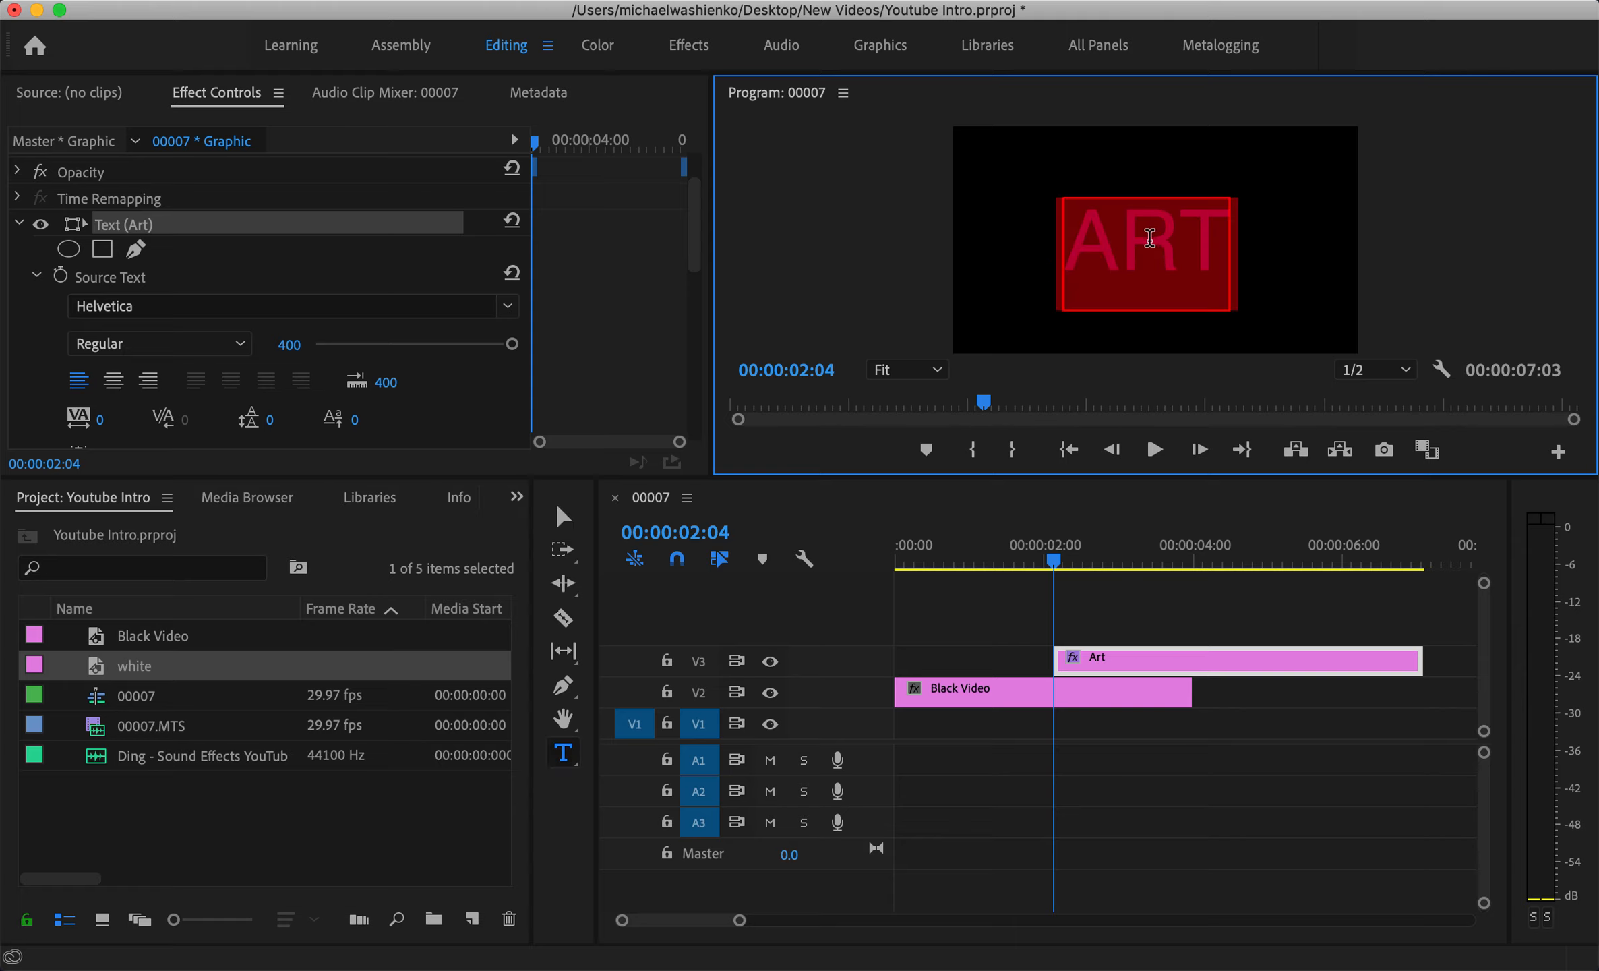
{"action": "left_click", "coordinate": [377, 344]}
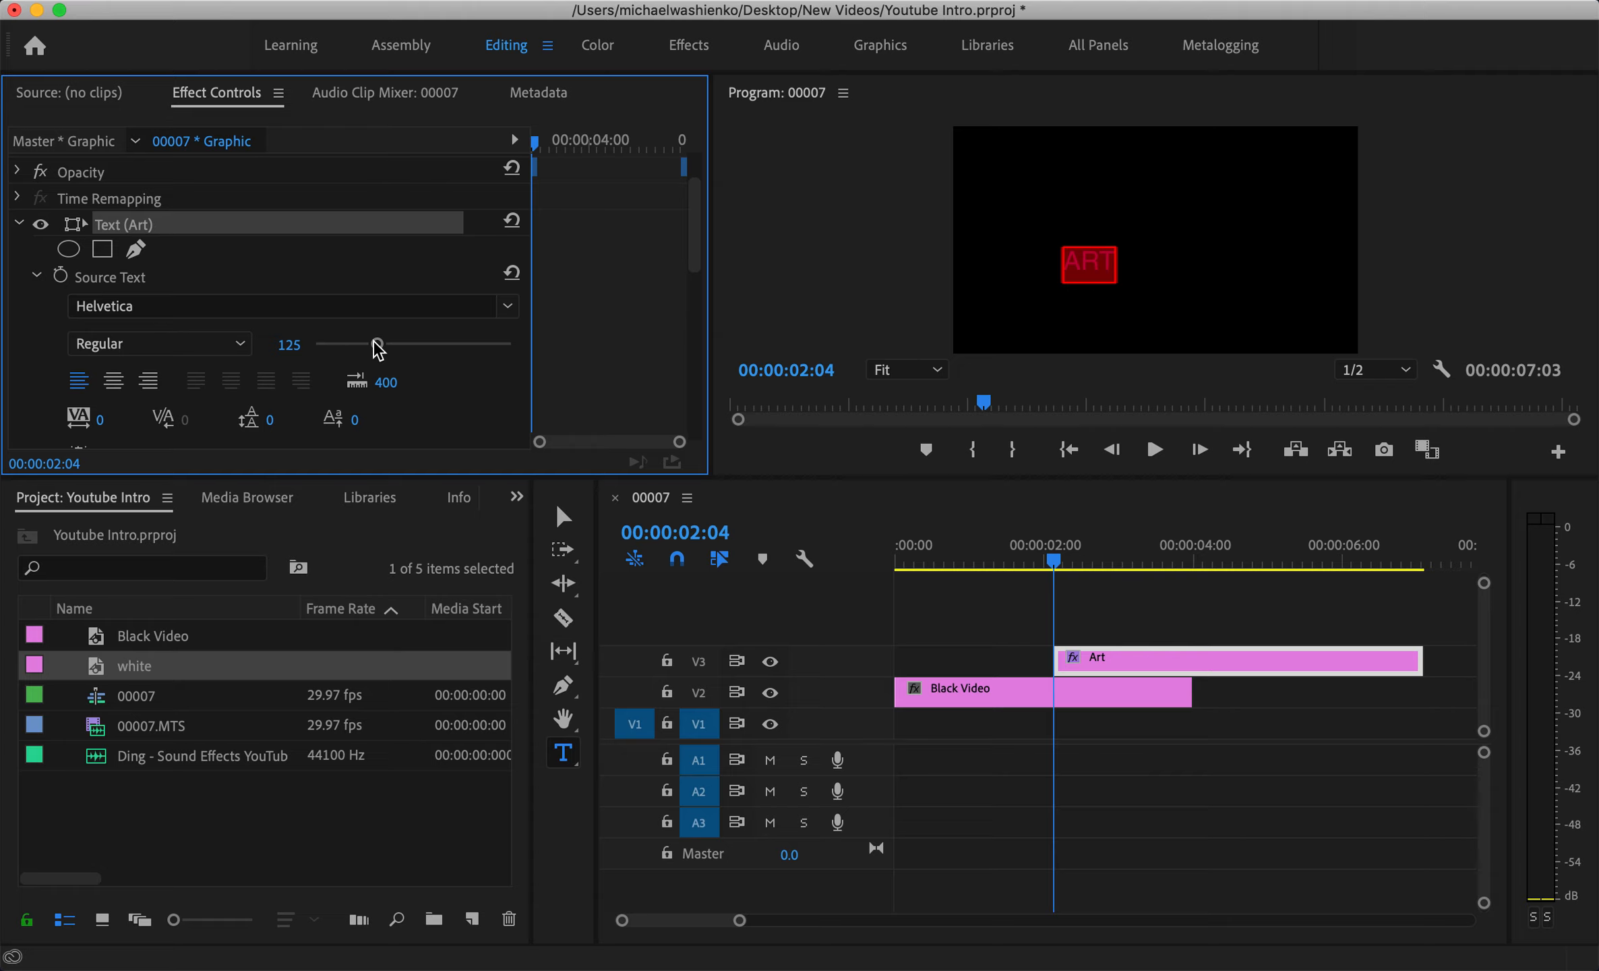
{"action": "left_click_drag", "start_coordinate": [378, 345], "coordinate": [390, 346]}
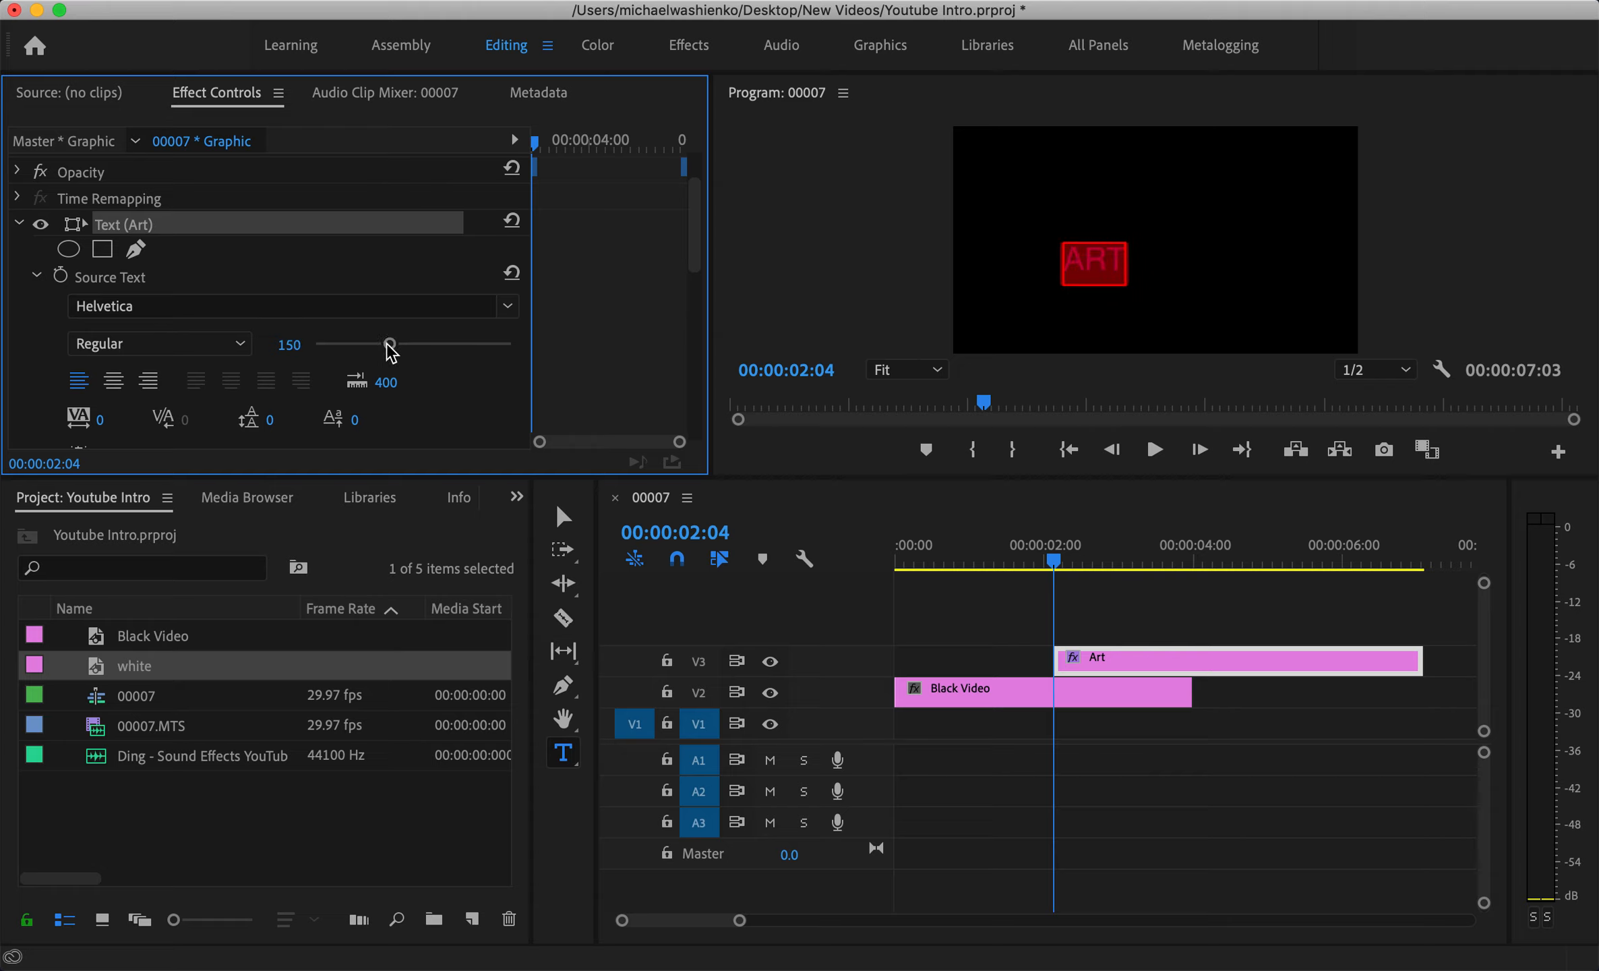
{"action": "left_click", "coordinate": [869, 500]}
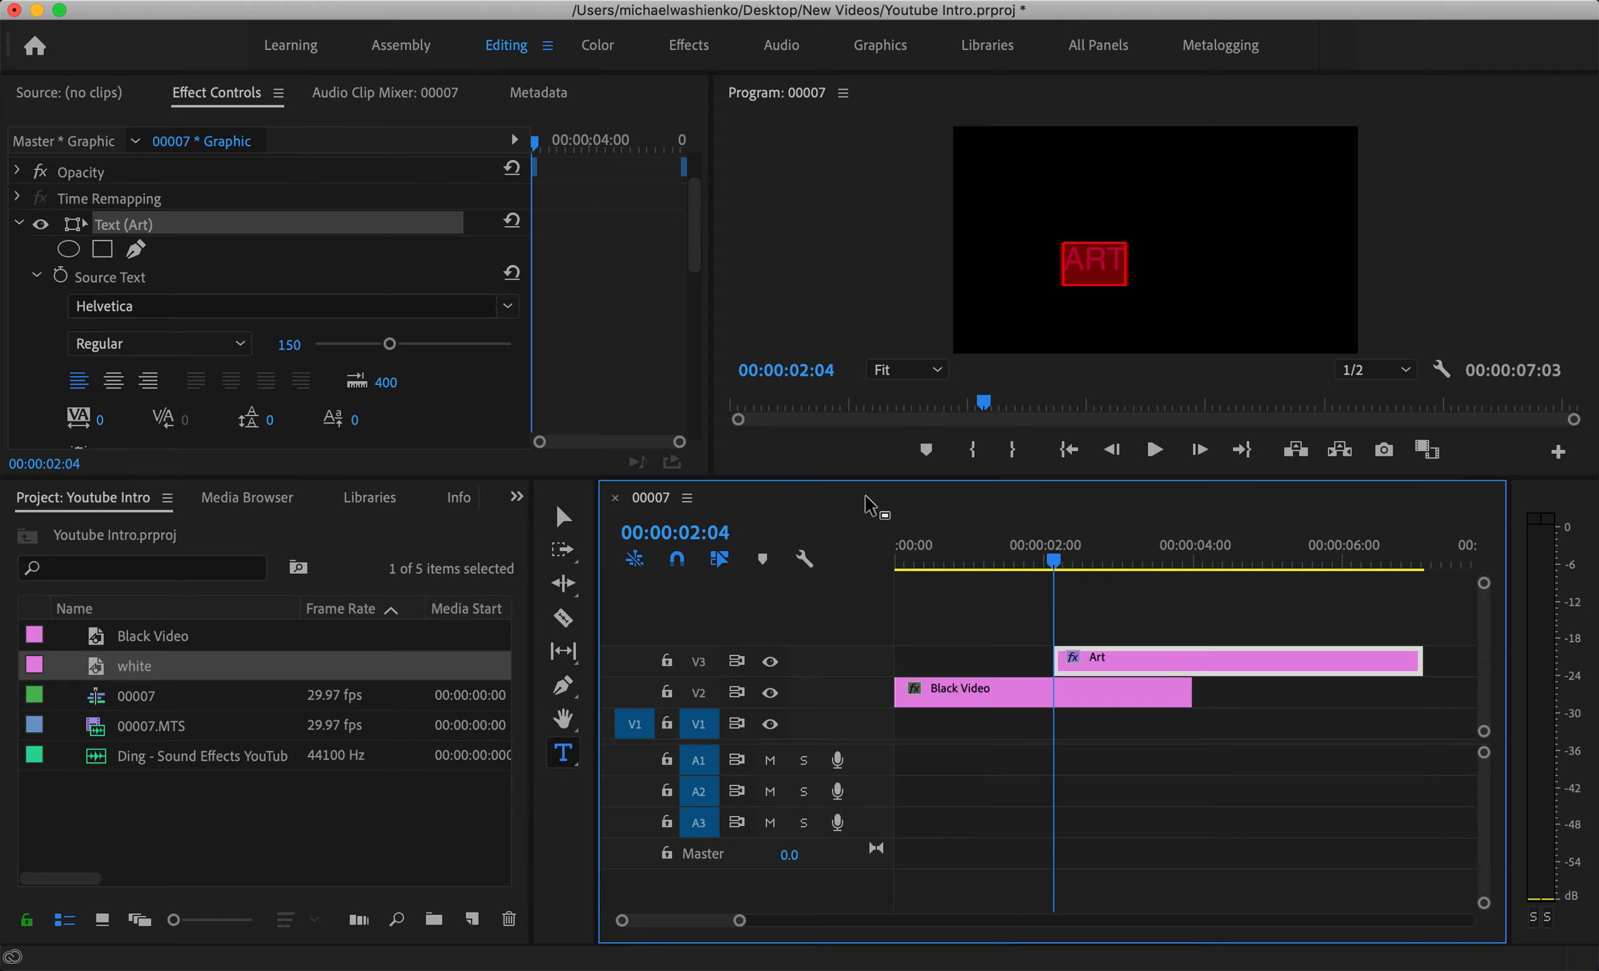
{"action": "key", "text": "v"}
{"action": "left_click_drag", "start_coordinate": [1099, 268], "coordinate": [1147, 236]}
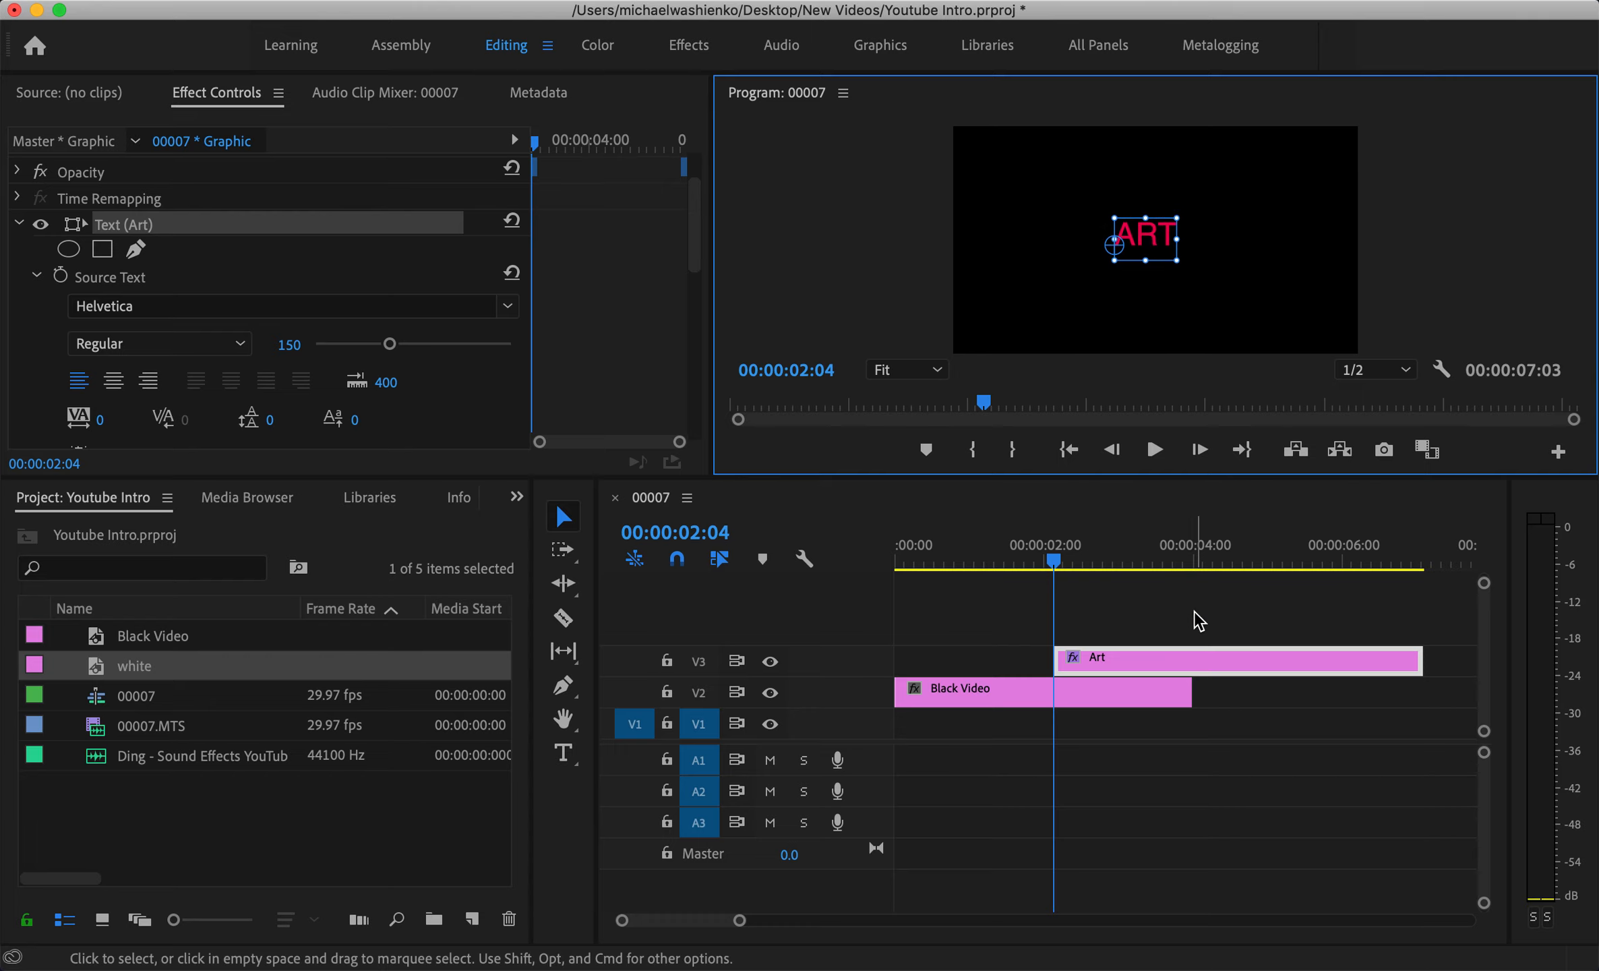
Move the Art clip to the start of the sequence, trim it to about one second and play it from the start.
{"action": "left_click_drag", "start_coordinate": [1186, 657], "coordinate": [1014, 664]}
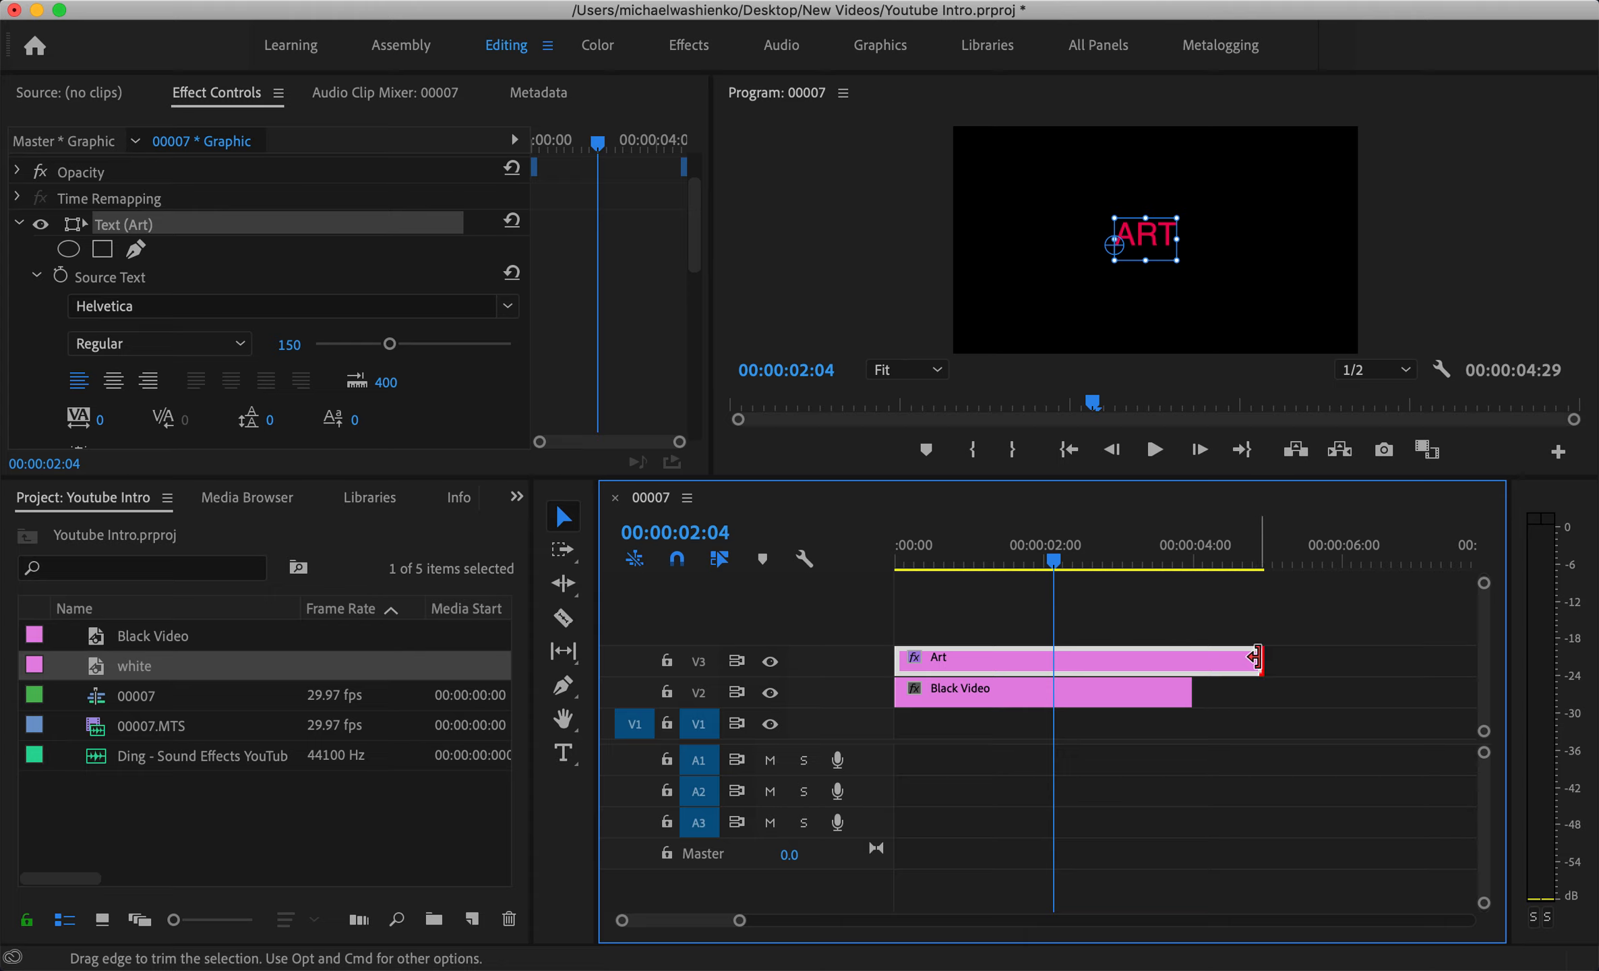
{"action": "left_click_drag", "start_coordinate": [1254, 657], "coordinate": [975, 664]}
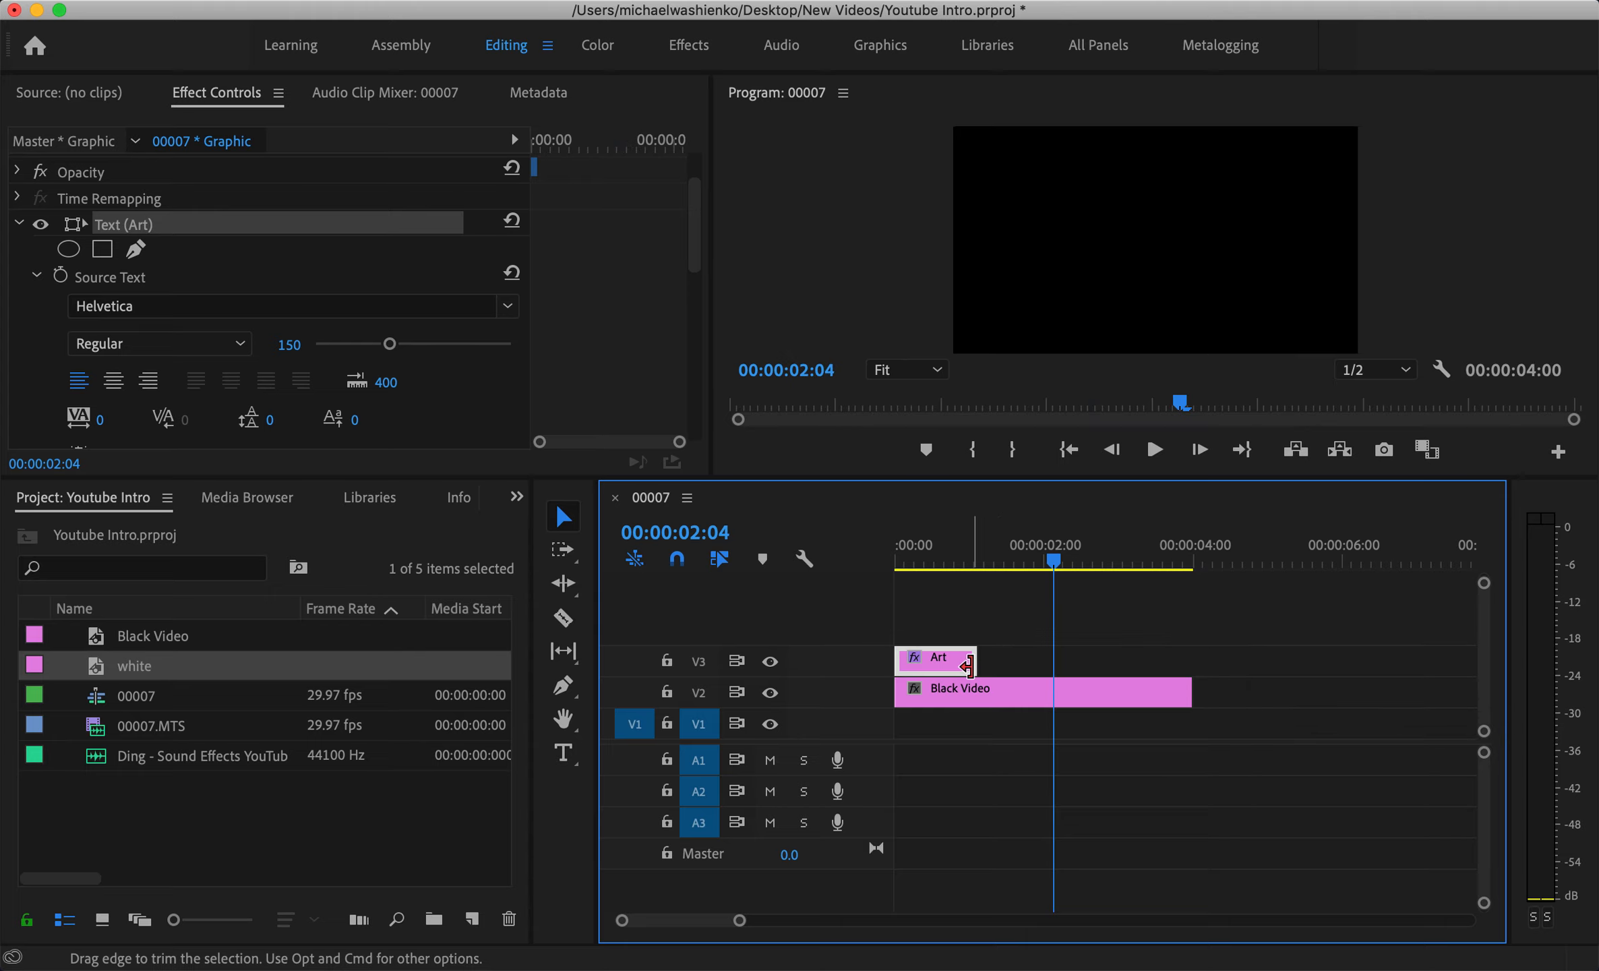
{"action": "left_click_drag", "start_coordinate": [1057, 566], "coordinate": [836, 591]}
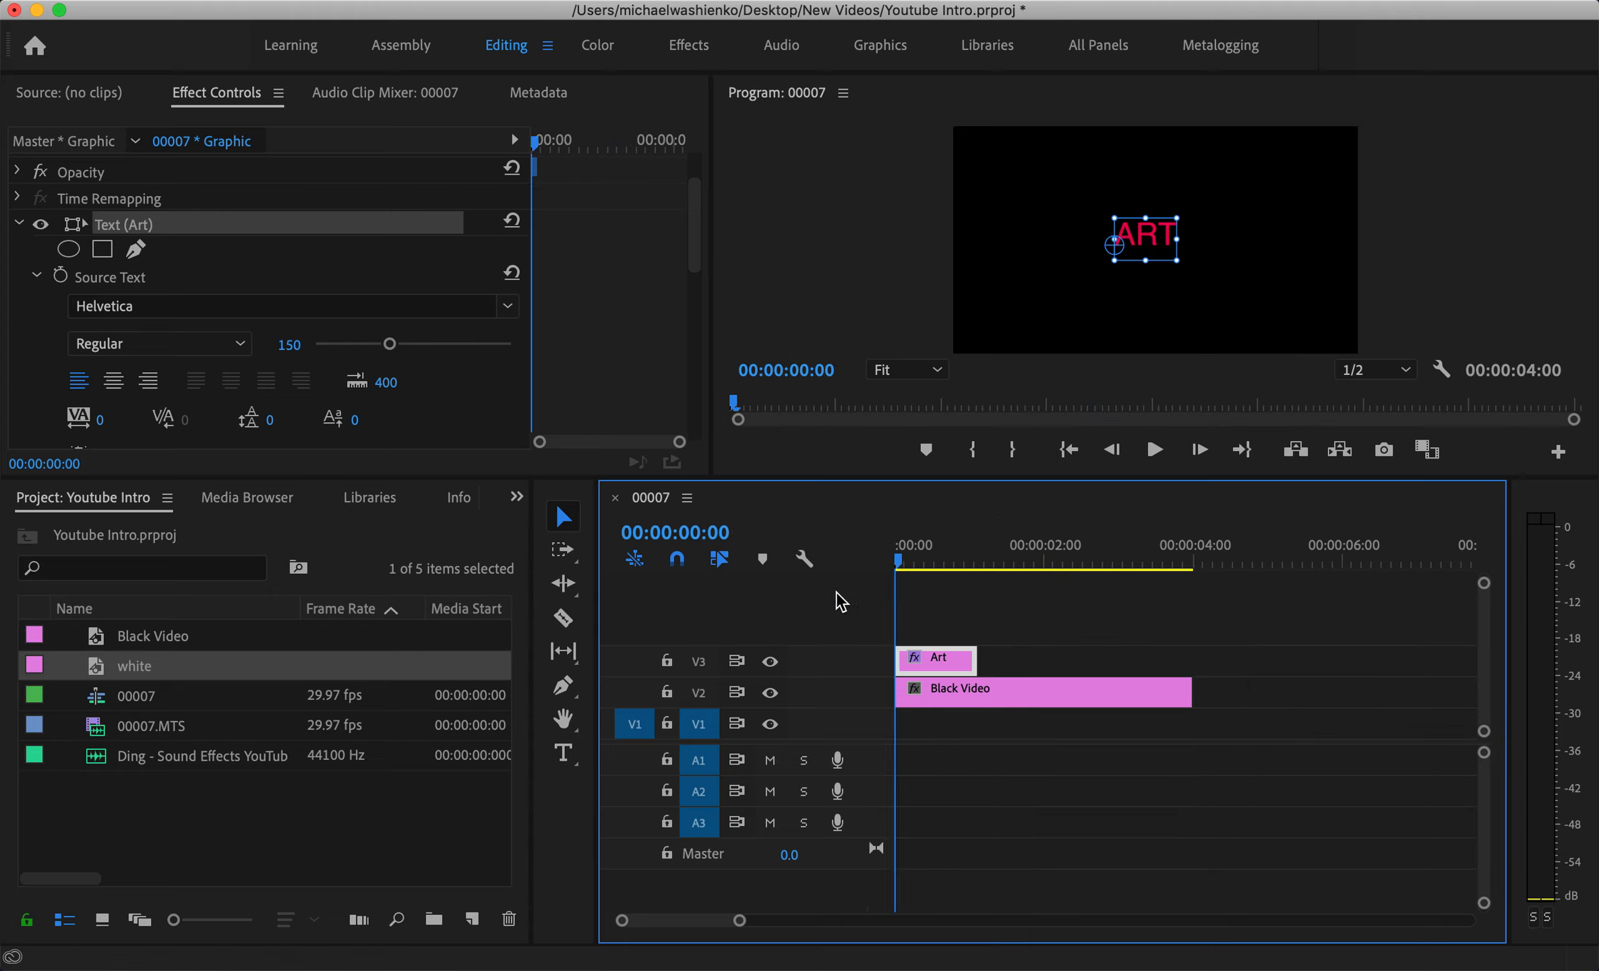
{"action": "key", "text": "space"}
{"action": "key", "text": "space"}
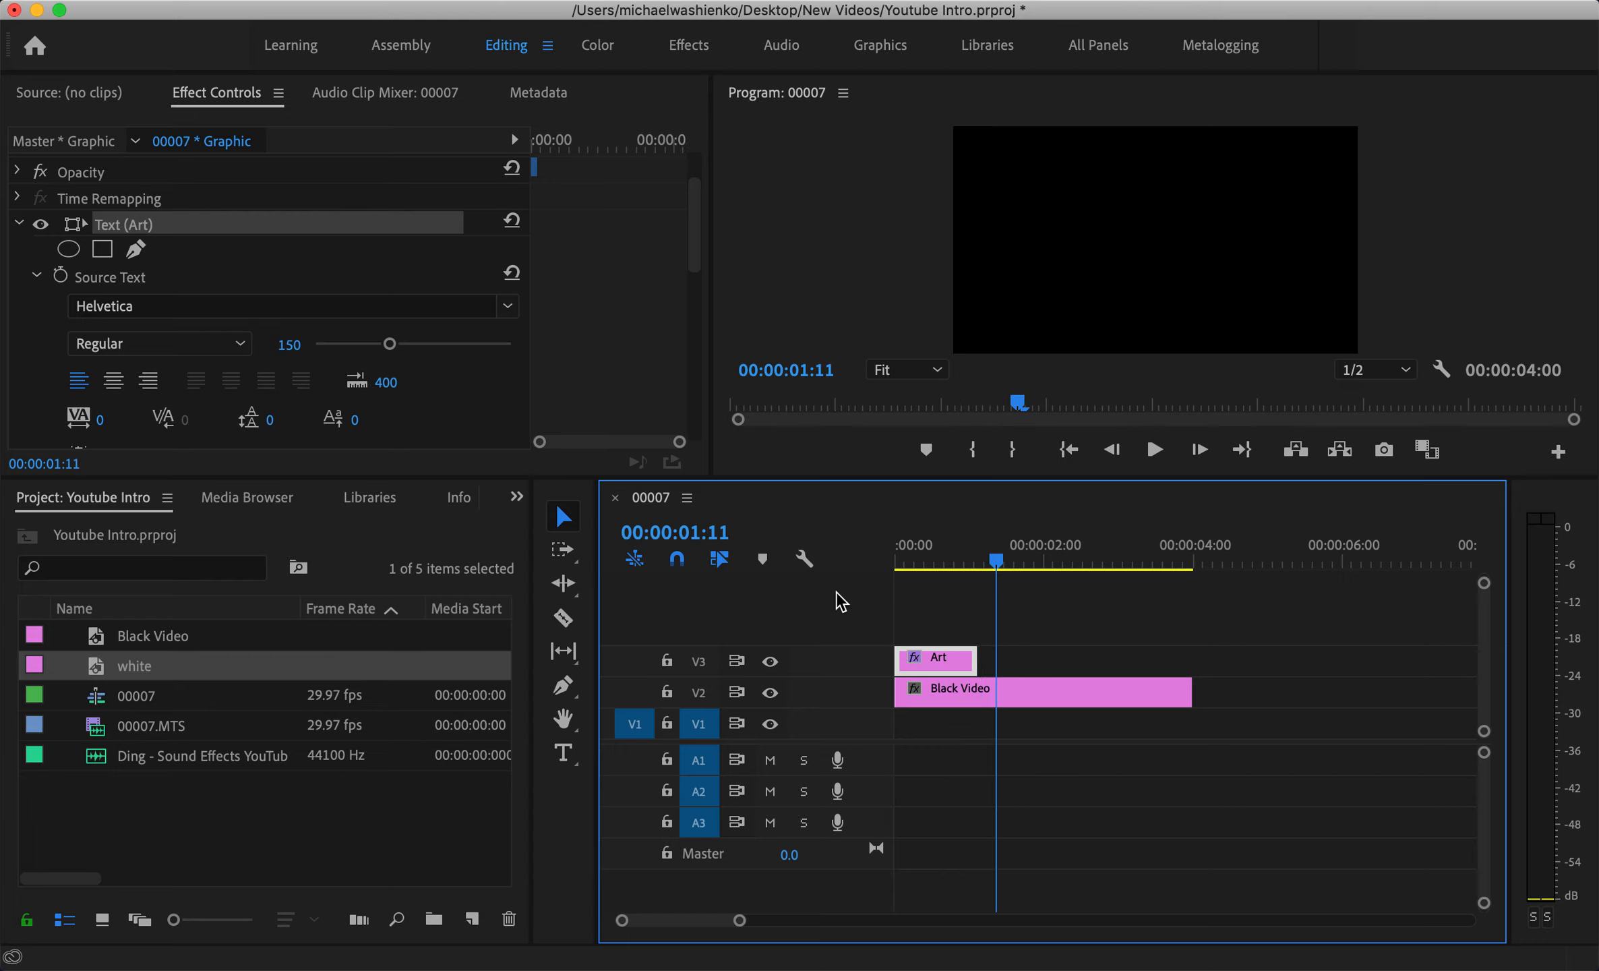
Shorten the Art clip to a duration of 00:00:00:27 and play the sequence from the start.
{"action": "left_click_drag", "start_coordinate": [966, 664], "coordinate": [954, 664]}
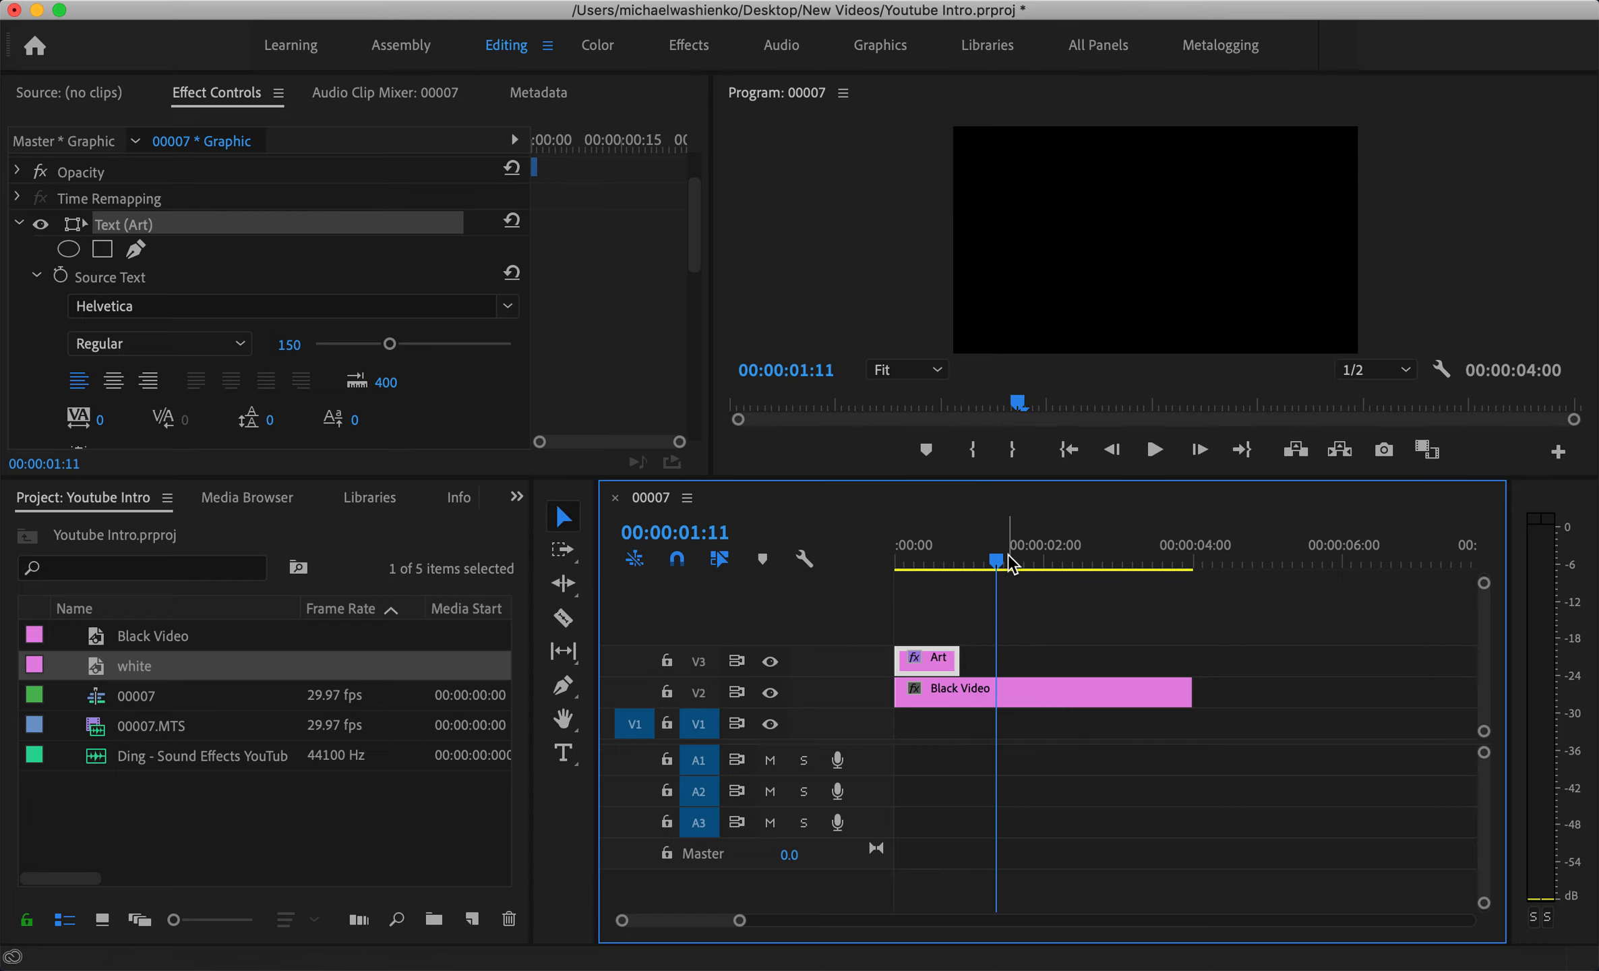
{"action": "left_click_drag", "start_coordinate": [998, 563], "coordinate": [828, 574]}
{"action": "key", "text": "space"}
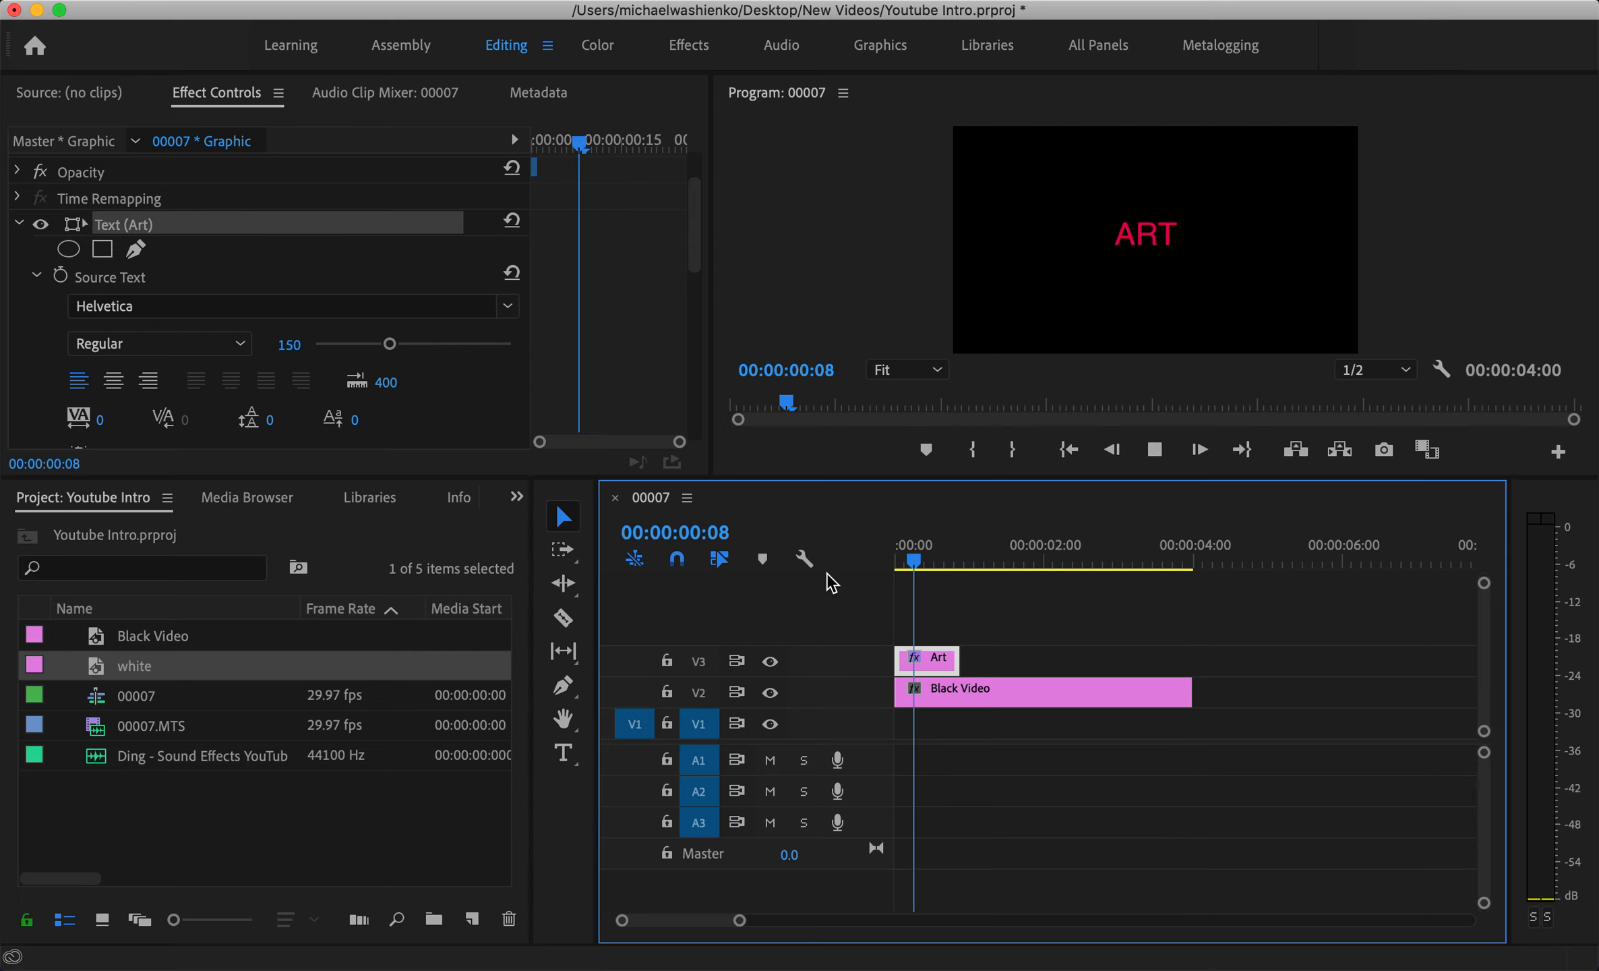
{"action": "key", "text": "space"}
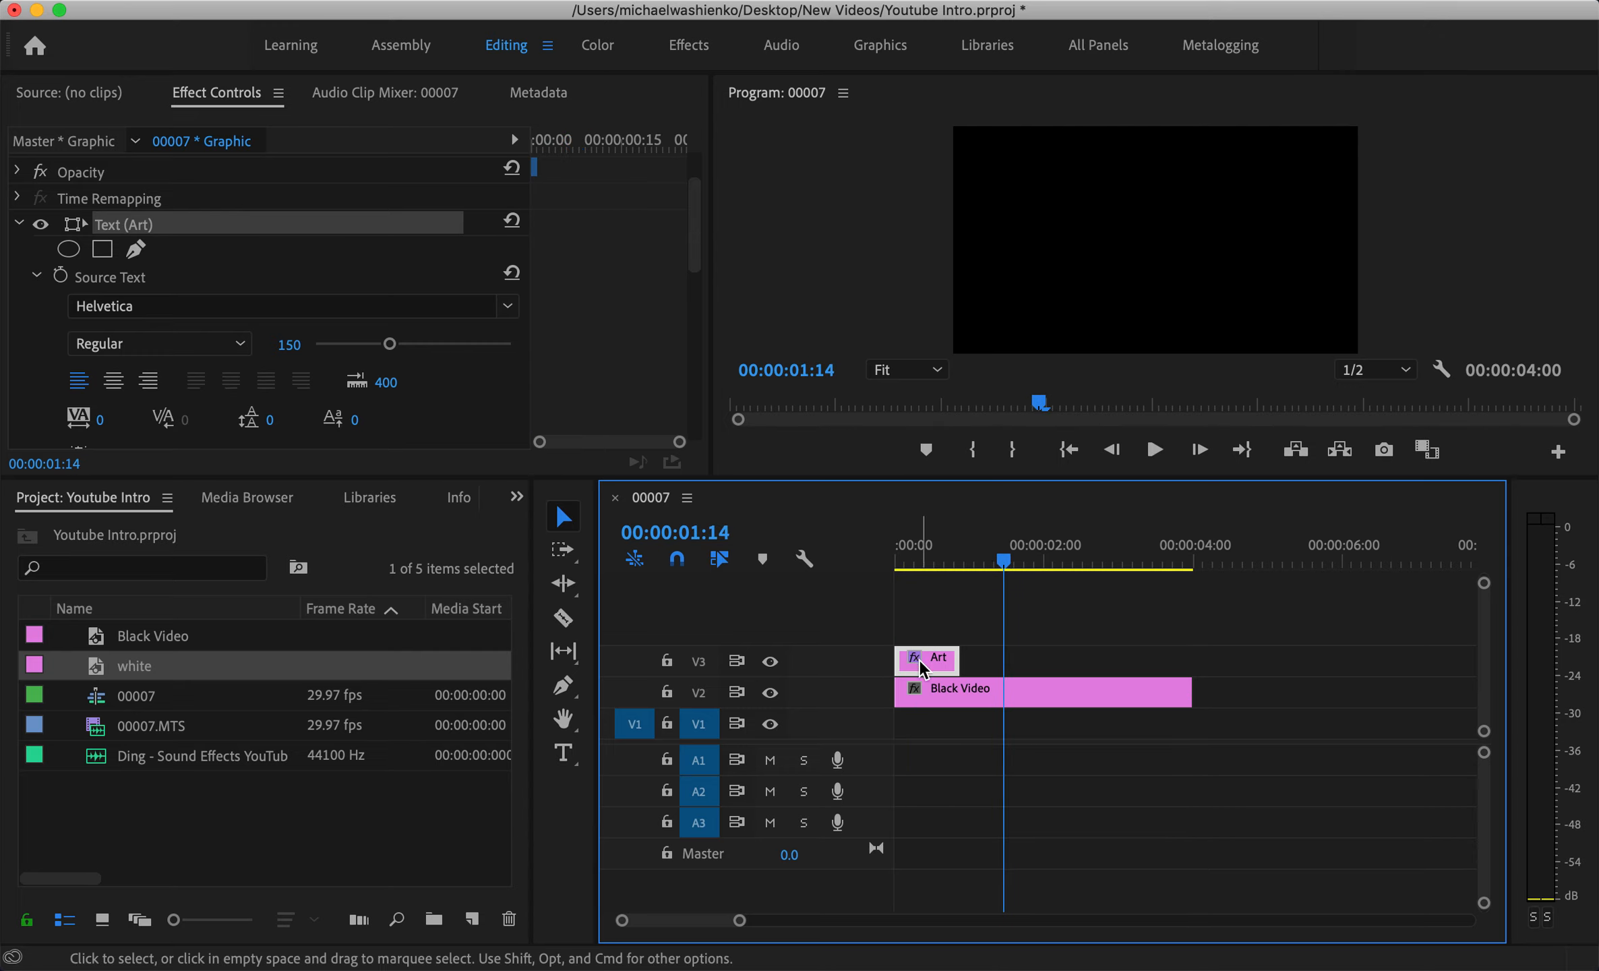
Duplicate the Art clip, place the copy directly after the original on V3 and set the playhead to 00:00:00:12.
{"action": "mouse_move", "coordinate": [917, 667]}
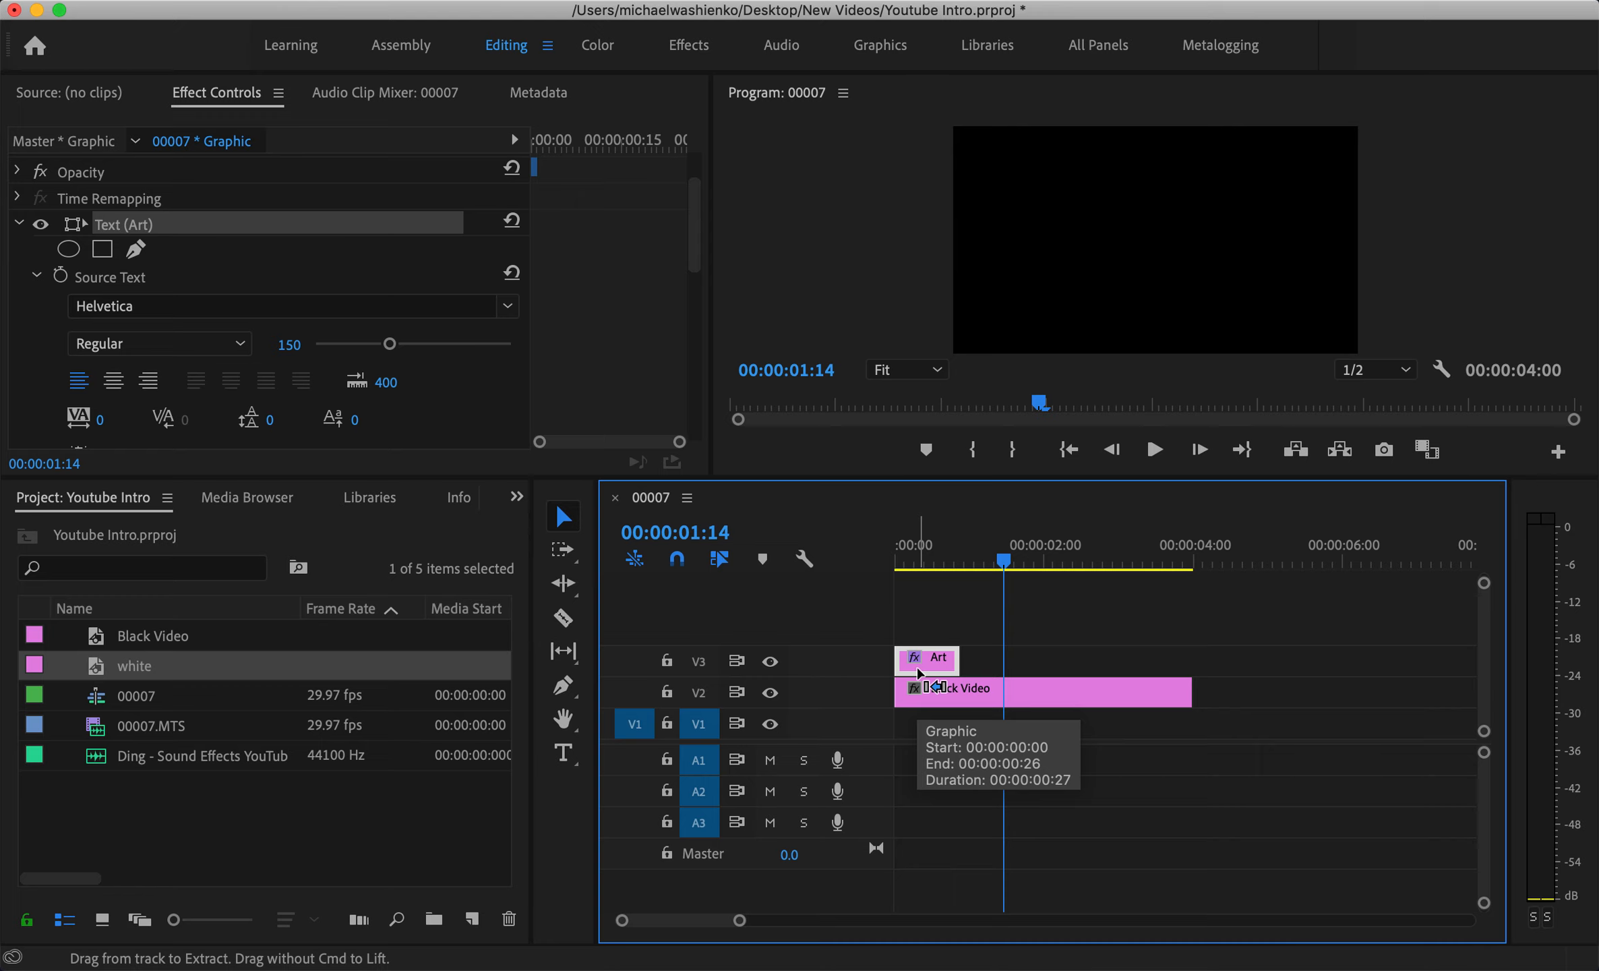
{"action": "key", "text": "super+v"}
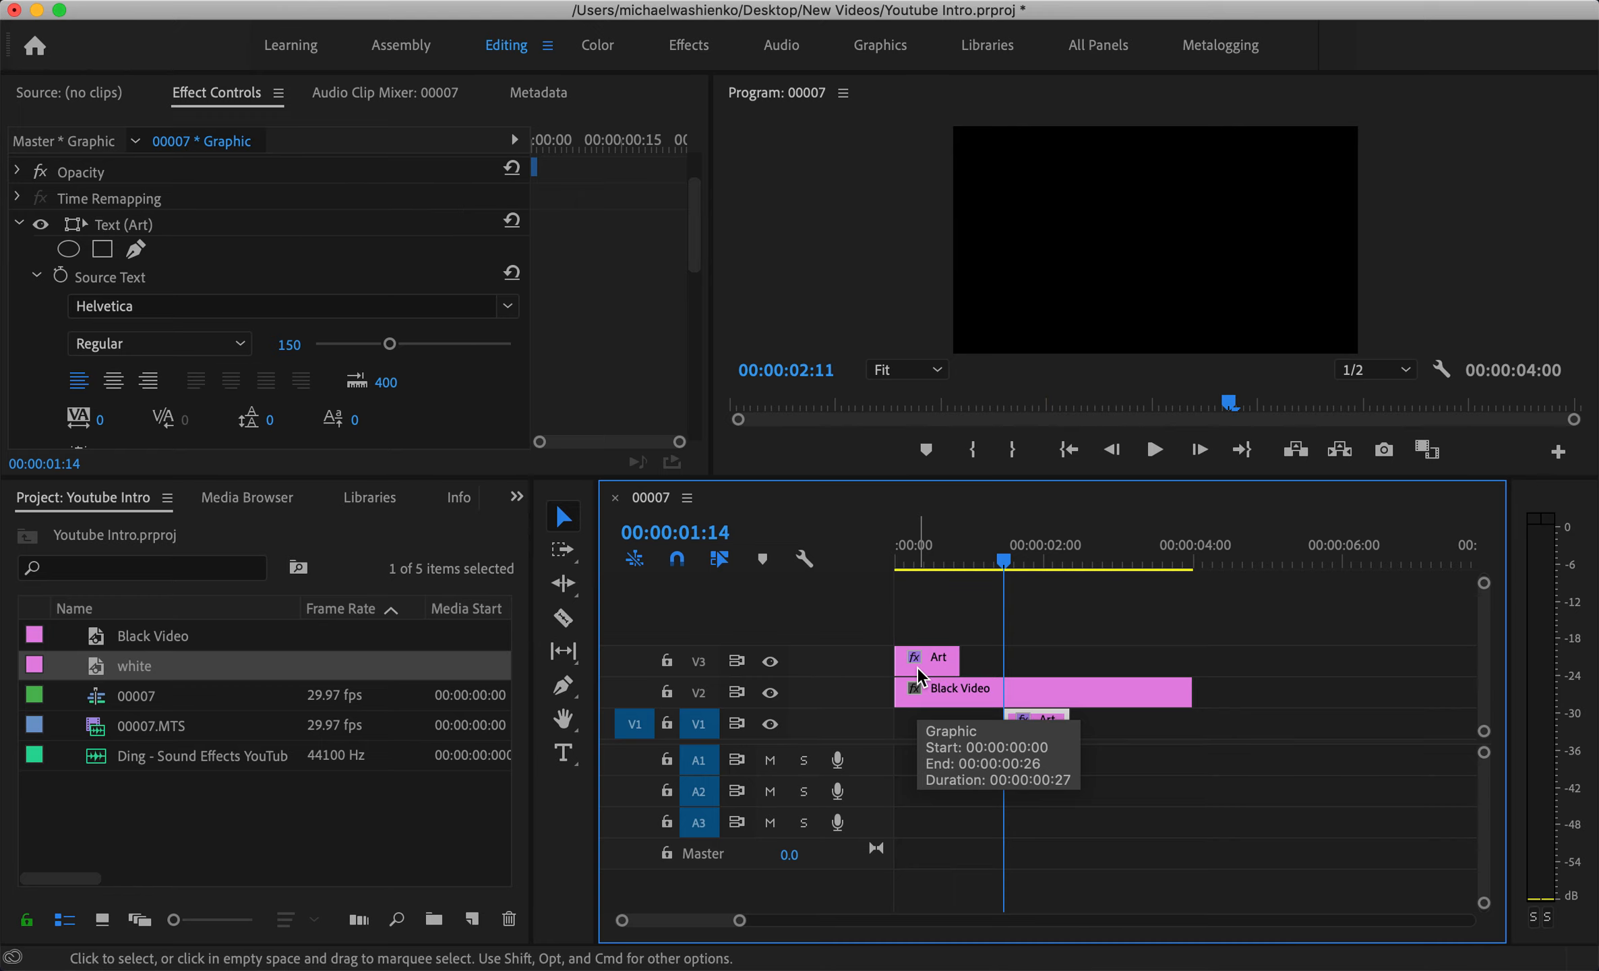
{"action": "left_click_drag", "start_coordinate": [1038, 724], "coordinate": [1006, 661]}
{"action": "key", "text": "Left"}
{"action": "left_click_drag", "start_coordinate": [1007, 560], "coordinate": [925, 561]}
{"action": "left_click_drag", "start_coordinate": [1046, 664], "coordinate": [1011, 666]}
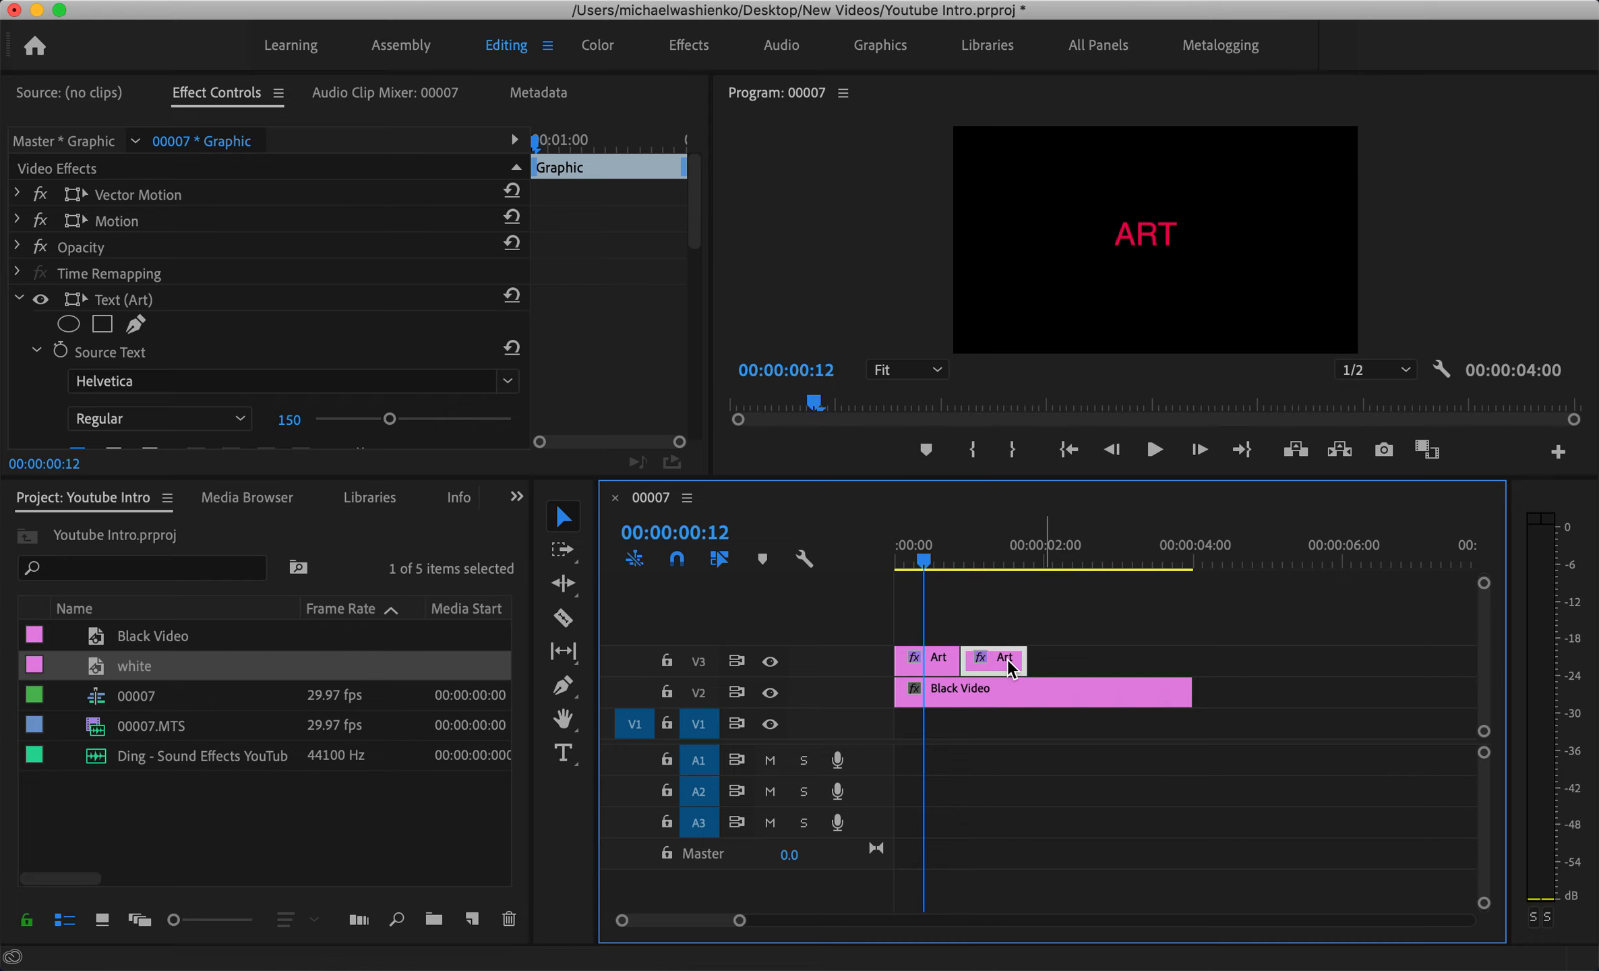
Replace the title text of the first Art clip with BOOKS.
{"action": "double_click", "coordinate": [1145, 239]}
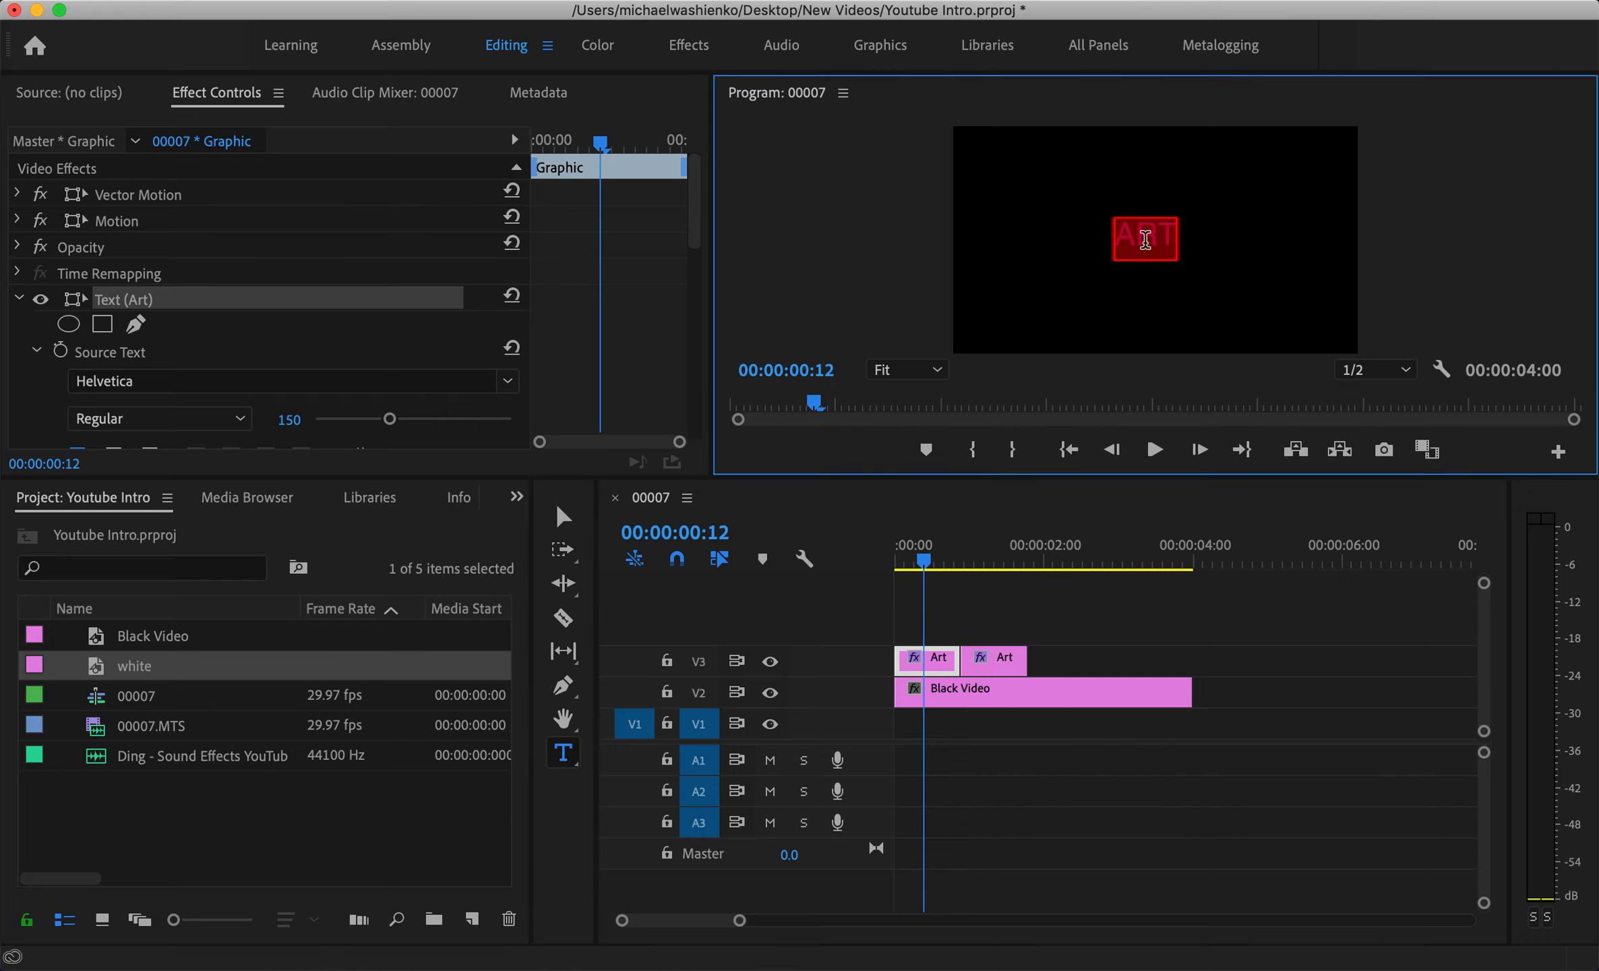
{"action": "type", "text": "BOOKS"}
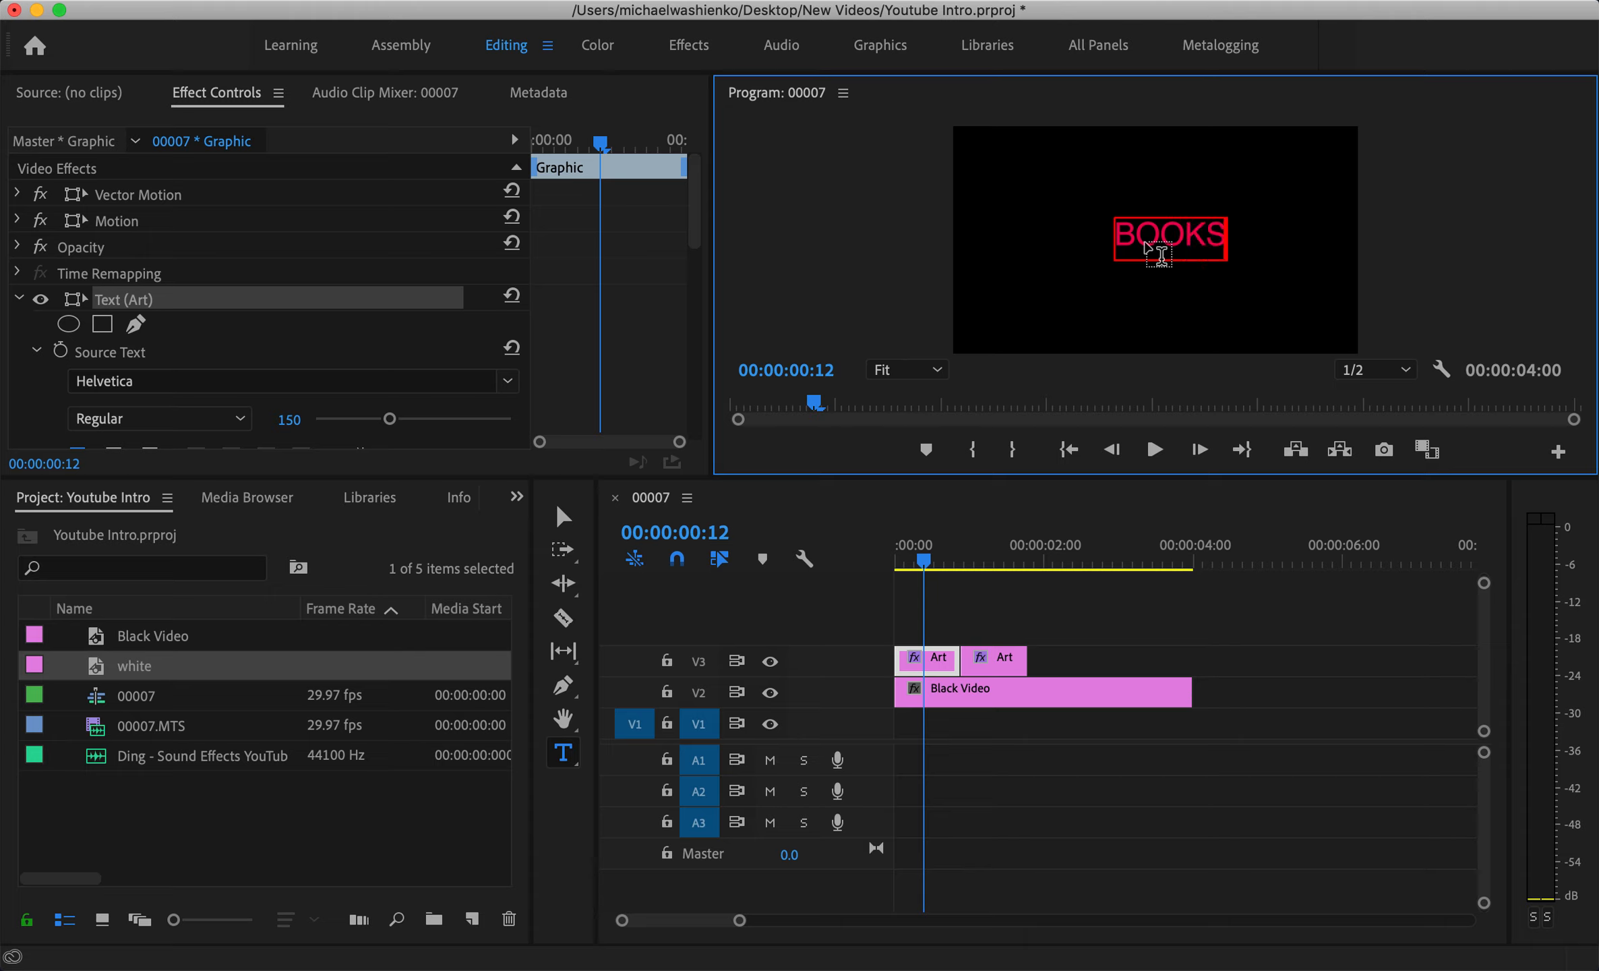
{"action": "key", "text": "Escape"}
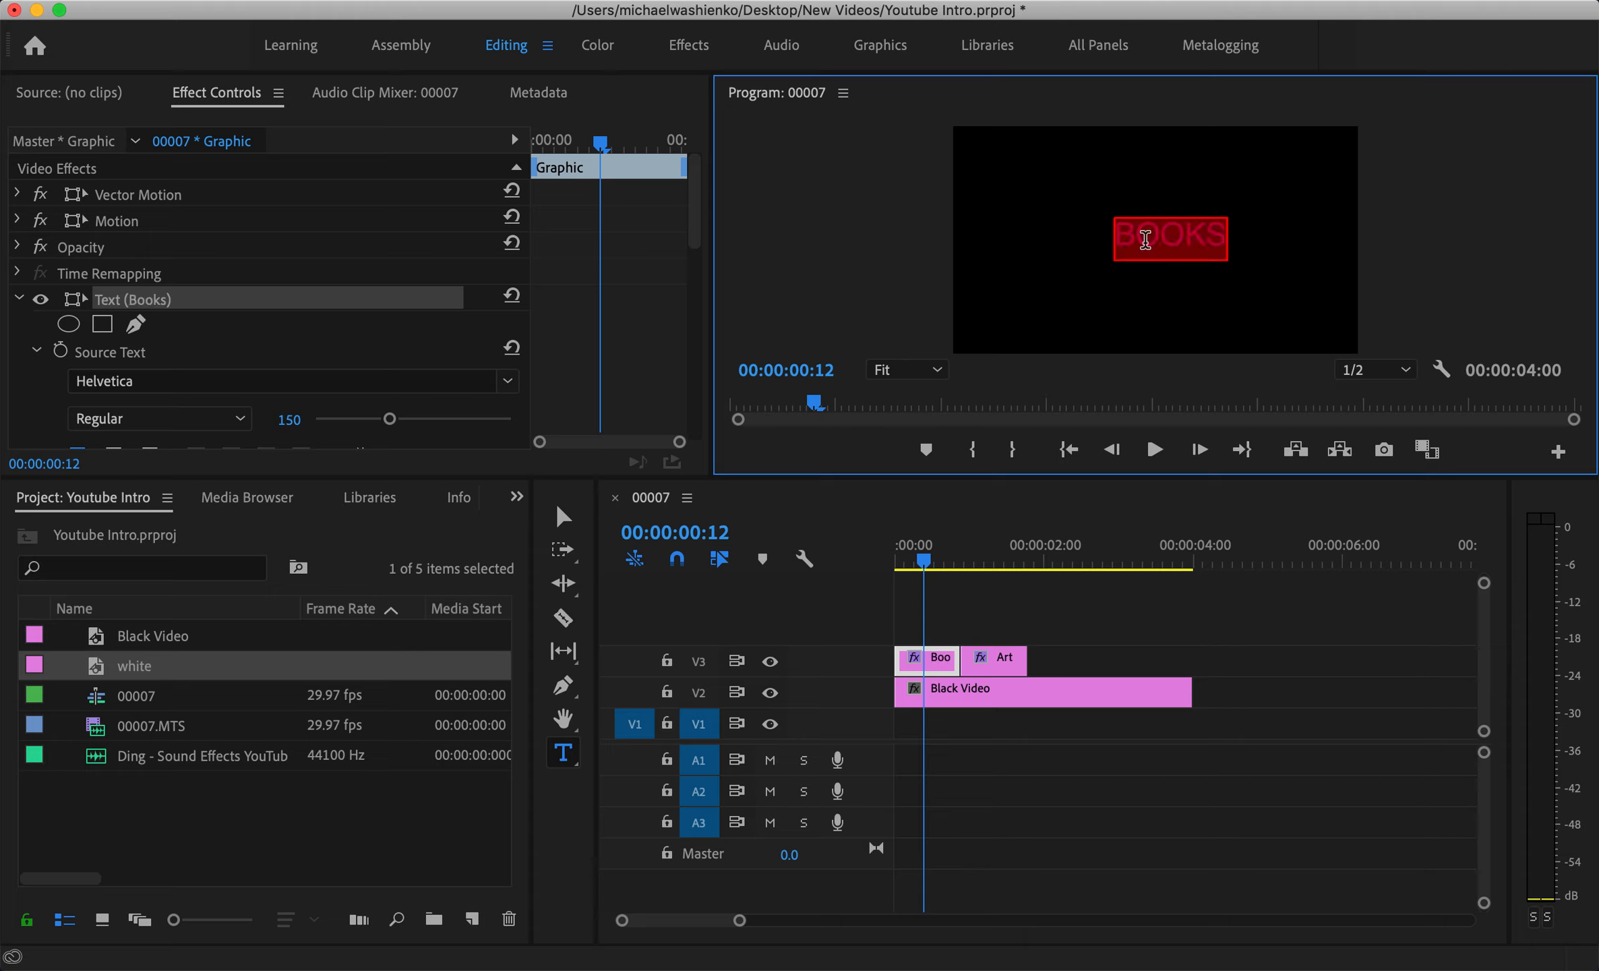
Change the BOOKS title's fill color from red to a bright light blue with a hue of 197°.
{"action": "scroll", "coordinate": [305, 290], "scroll_direction": "down", "scroll_amount": 3}
{"action": "scroll", "coordinate": [305, 290], "scroll_direction": "up", "scroll_amount": 3}
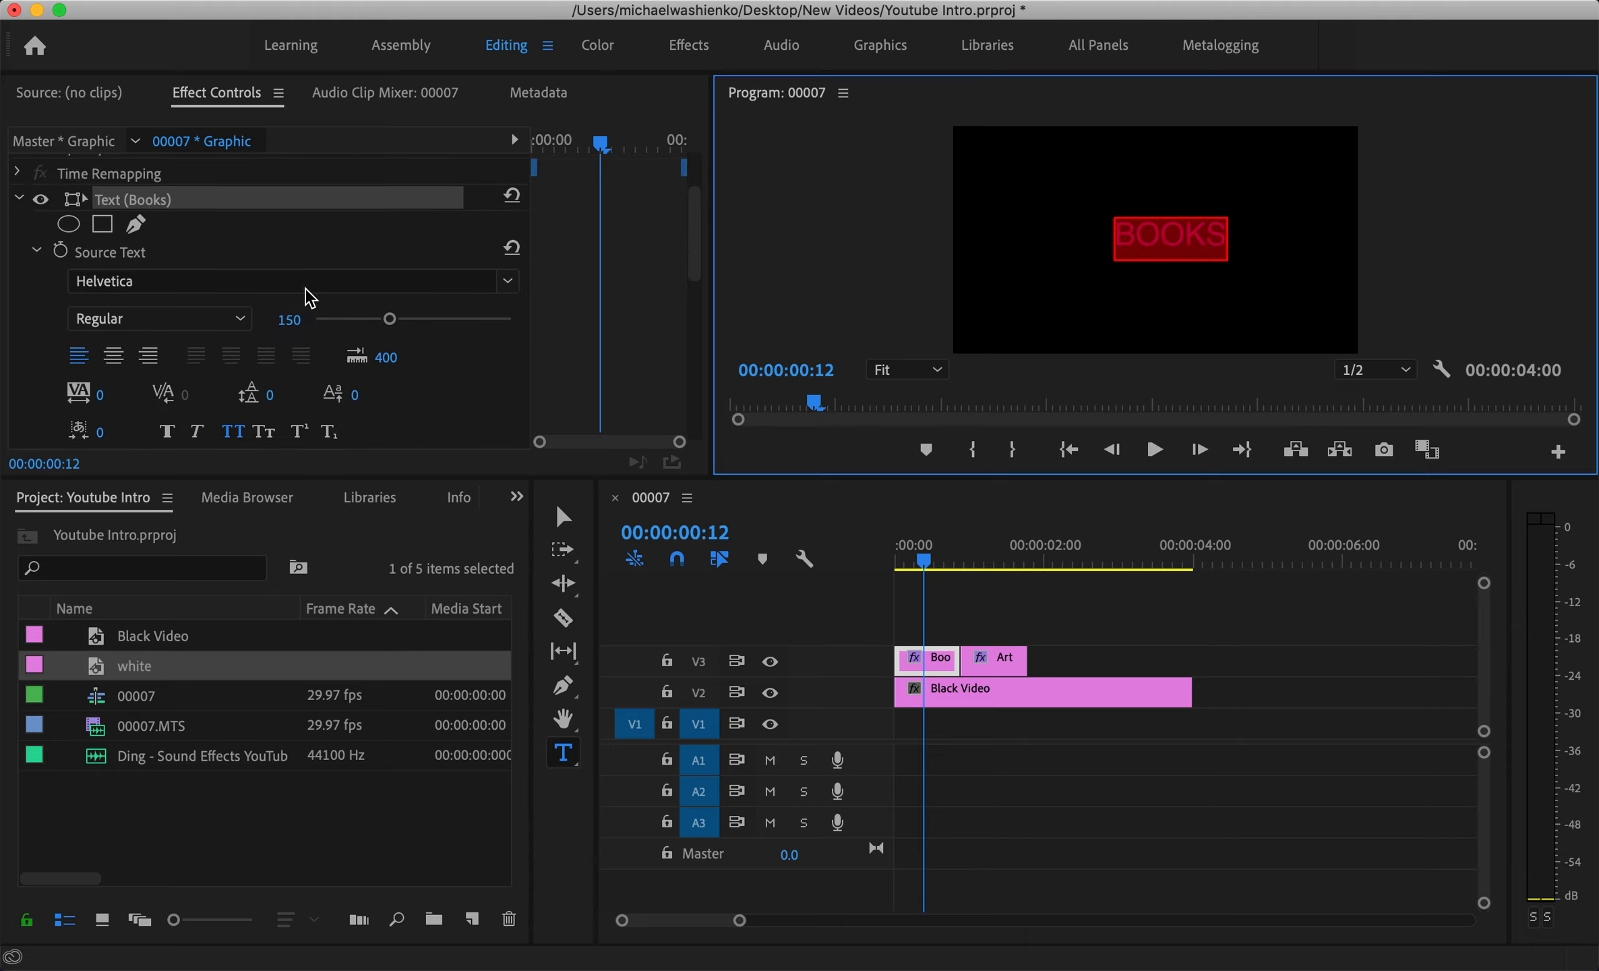
{"action": "scroll", "coordinate": [305, 290], "scroll_direction": "down", "scroll_amount": 10}
{"action": "scroll", "coordinate": [305, 297], "scroll_direction": "up", "scroll_amount": 5}
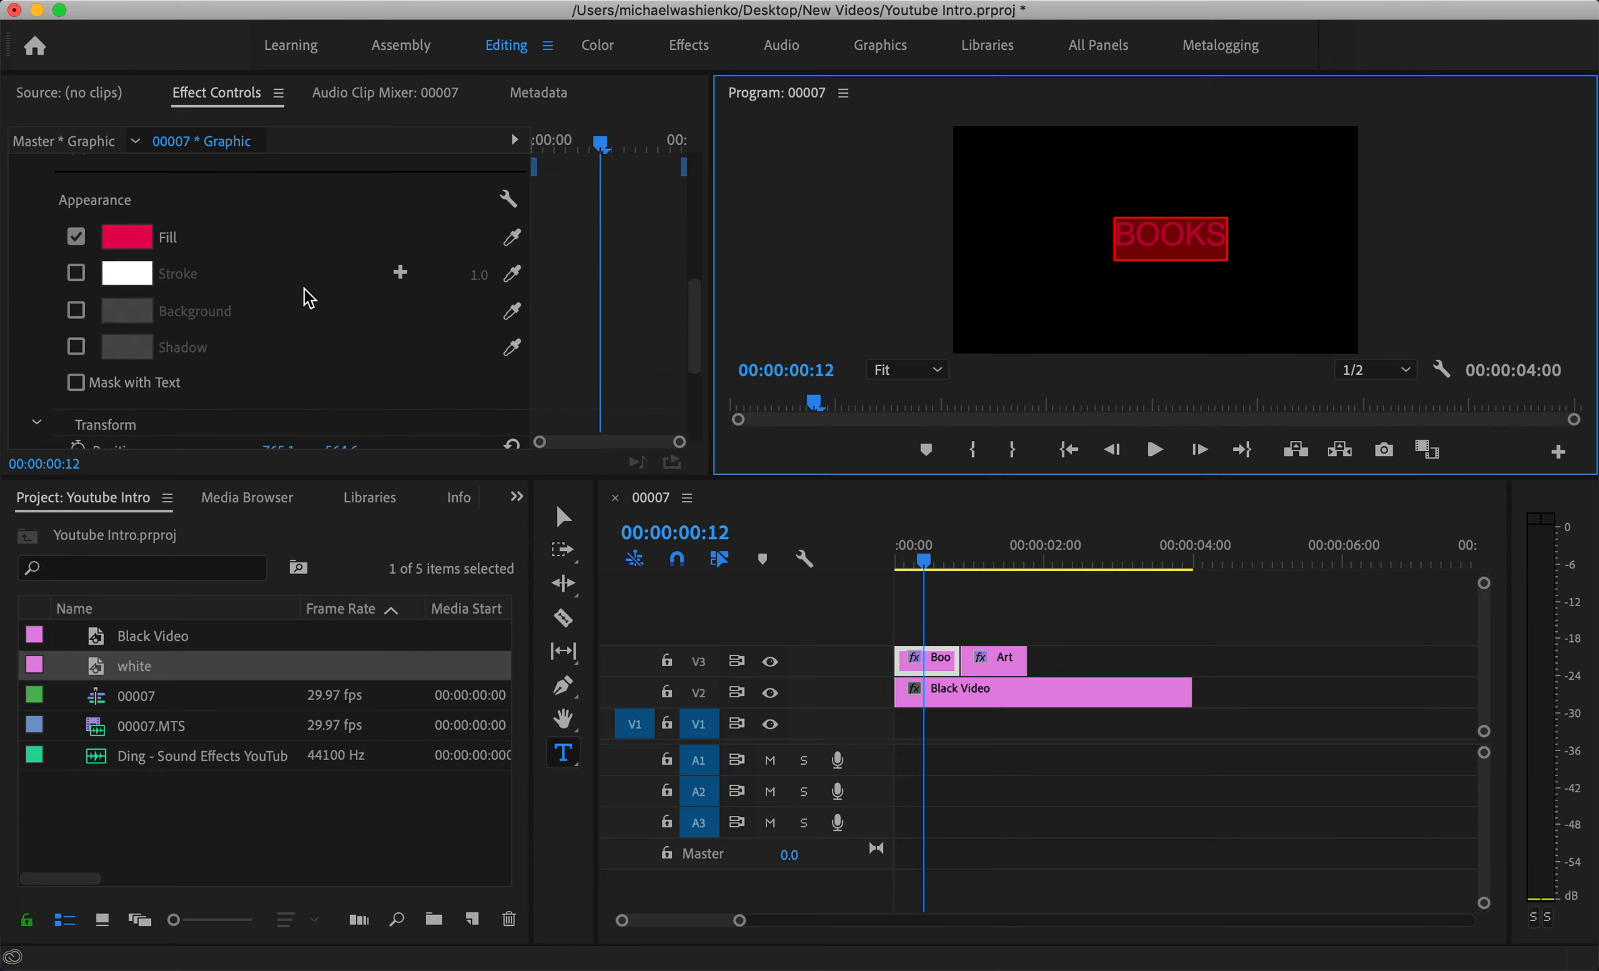
{"action": "left_click", "coordinate": [135, 243]}
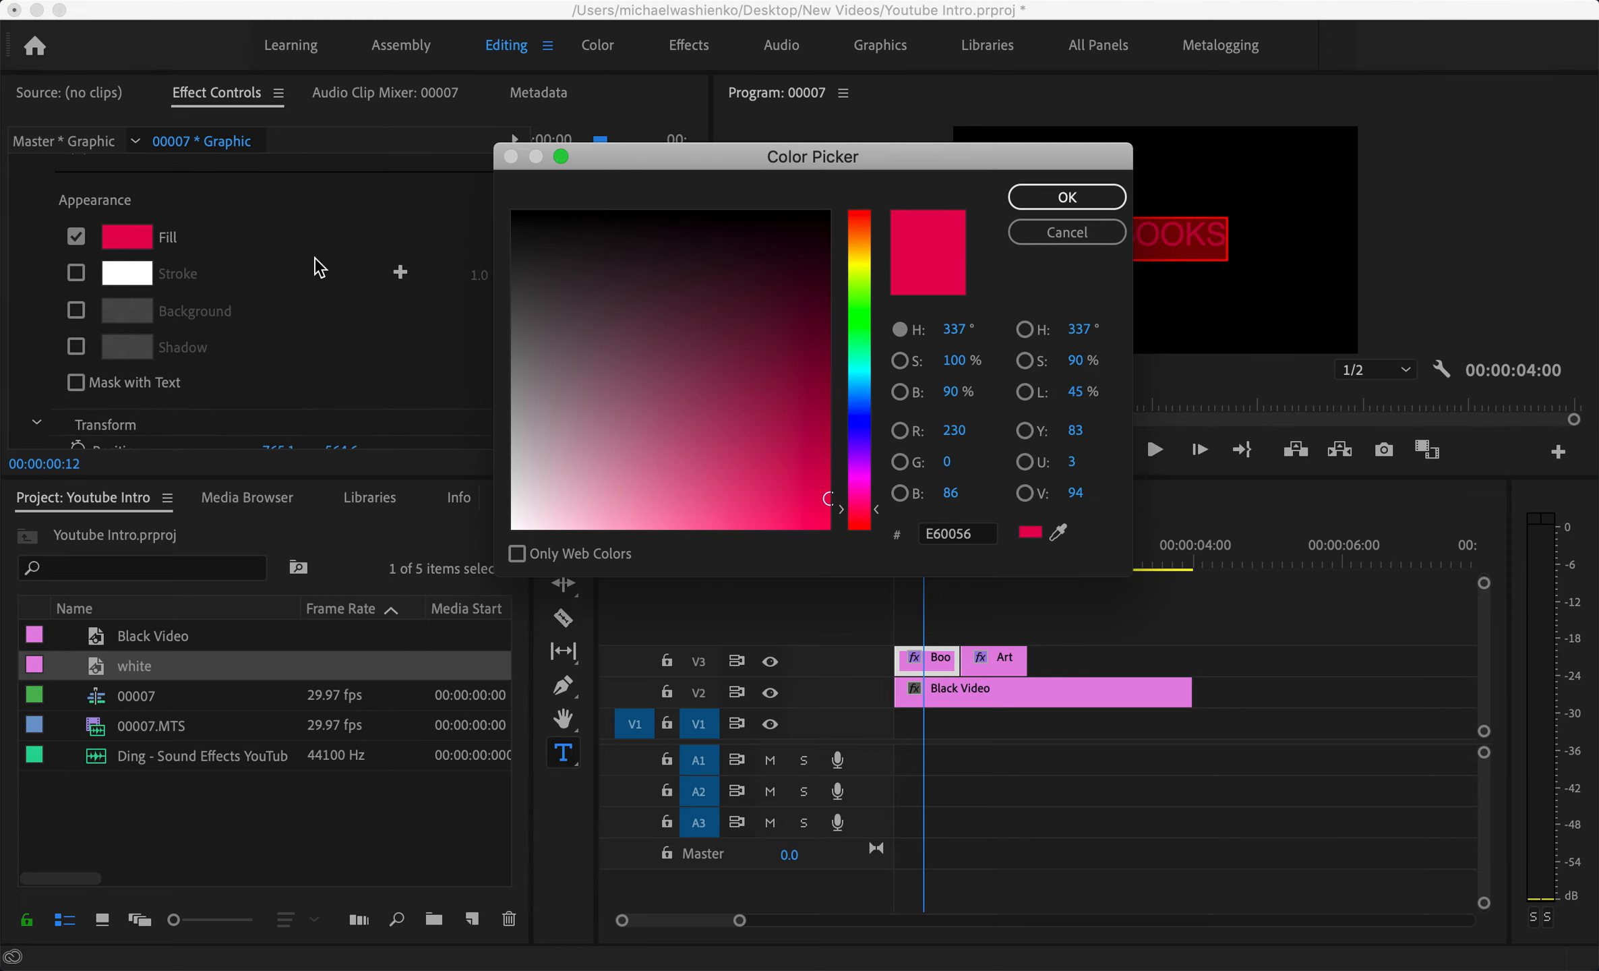
{"action": "left_click", "coordinate": [868, 397]}
{"action": "left_click", "coordinate": [863, 396]}
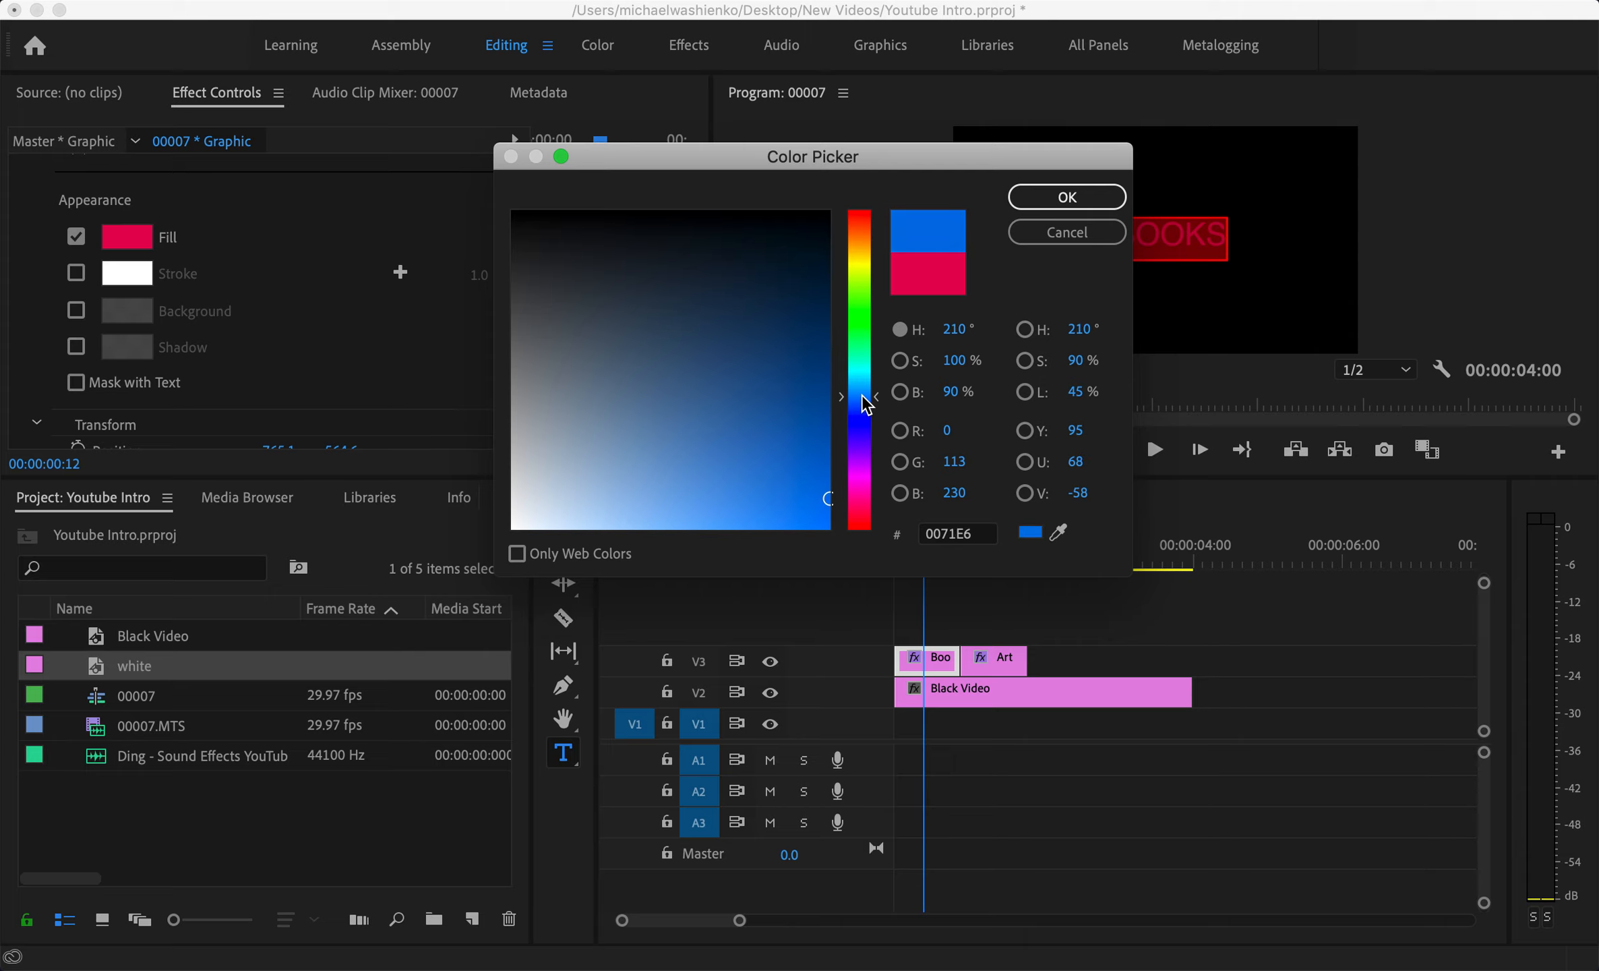
{"action": "left_click_drag", "start_coordinate": [862, 396], "coordinate": [865, 395]}
{"action": "left_click_drag", "start_coordinate": [819, 458], "coordinate": [840, 547]}
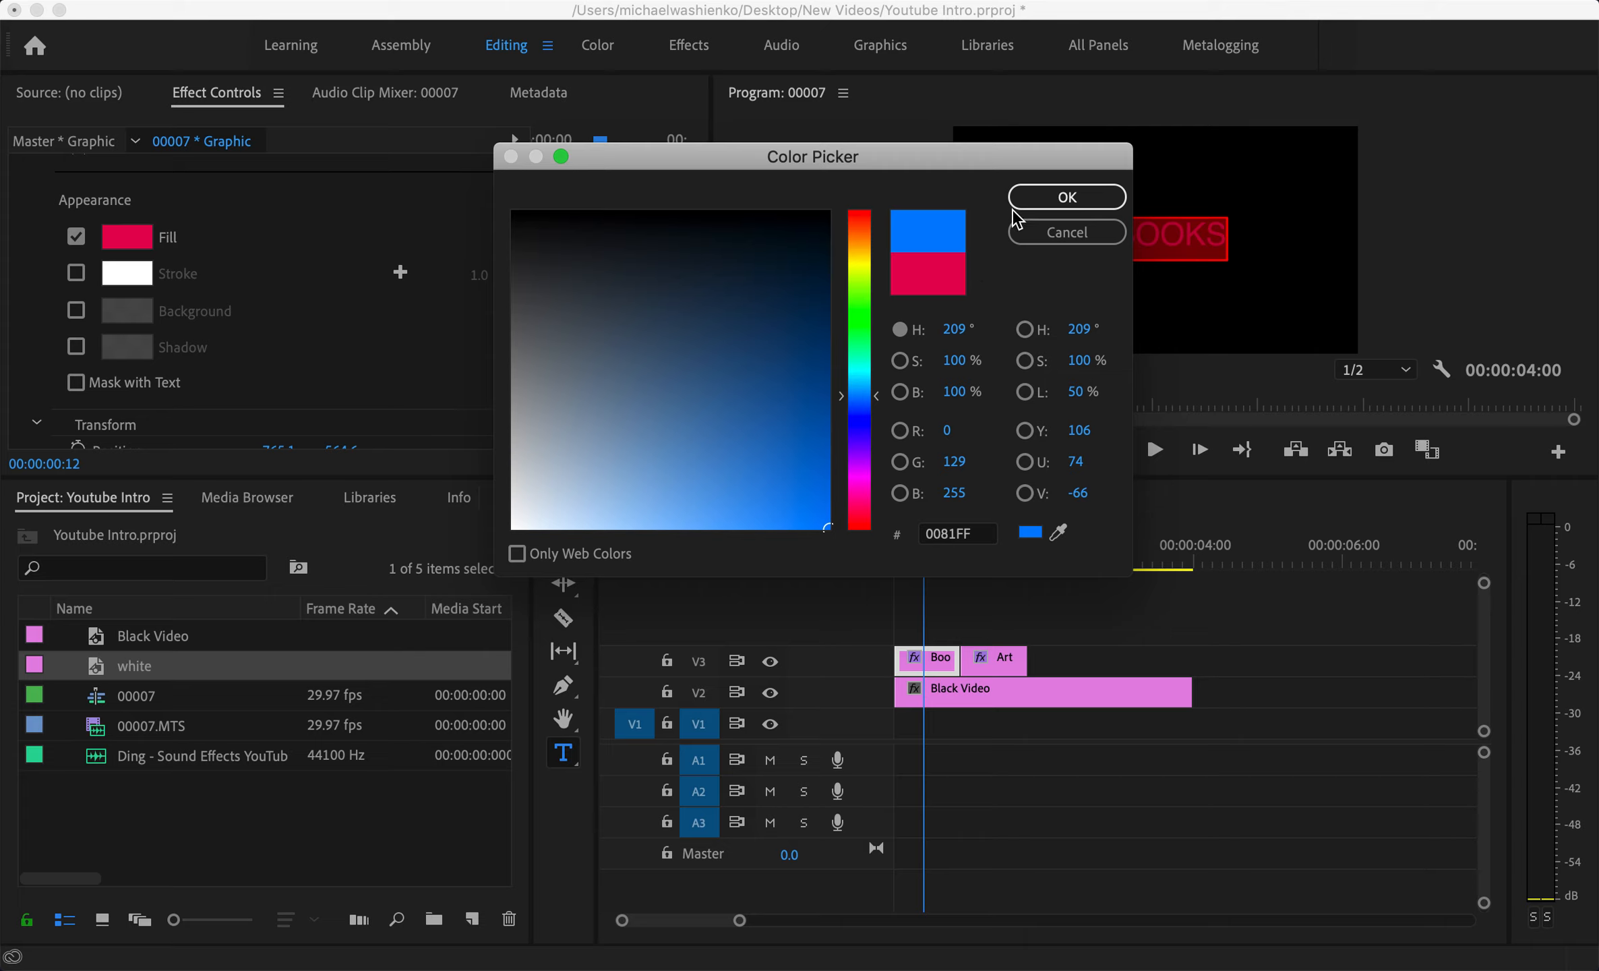
{"action": "left_click_drag", "start_coordinate": [875, 397], "coordinate": [874, 386]}
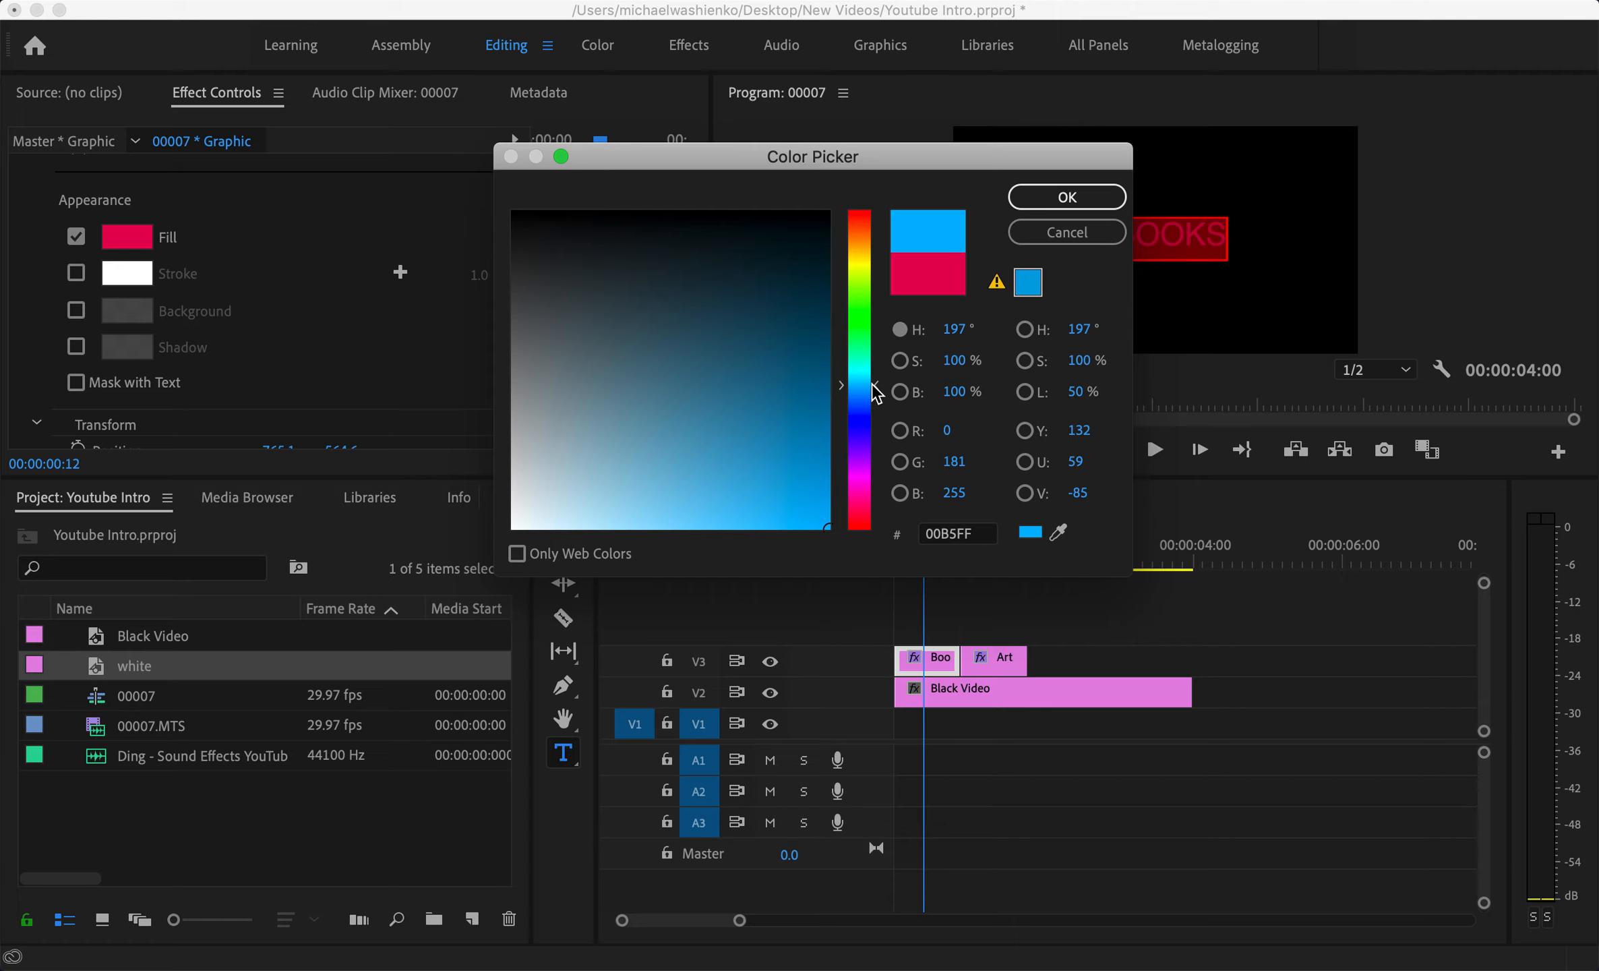
{"action": "left_click_drag", "start_coordinate": [823, 485], "coordinate": [823, 499]}
{"action": "left_click", "coordinate": [1045, 200]}
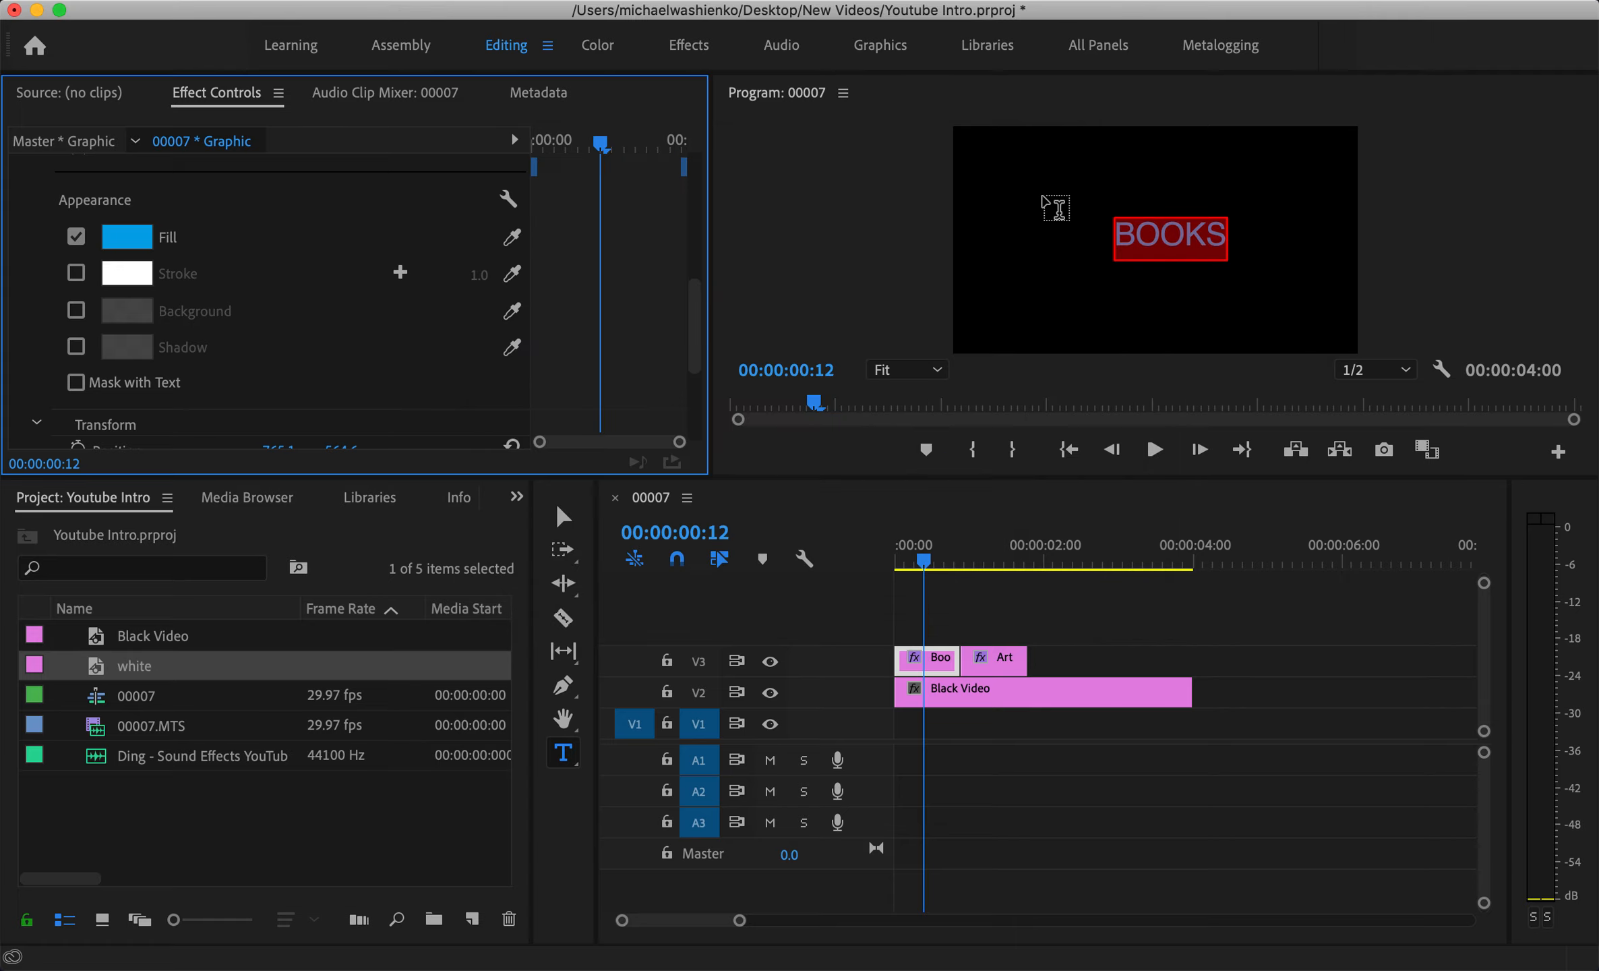
Move the BOOKS title with the Selection tool so that it sits centered in the frame.
{"action": "left_click", "coordinate": [877, 501]}
{"action": "key", "text": "v"}
{"action": "mouse_move", "coordinate": [1198, 236]}
{"action": "left_mouse_down"}
{"action": "mouse_move", "coordinate": [1161, 230]}
{"action": "mouse_move", "coordinate": [1176, 241]}
{"action": "left_mouse_up"}
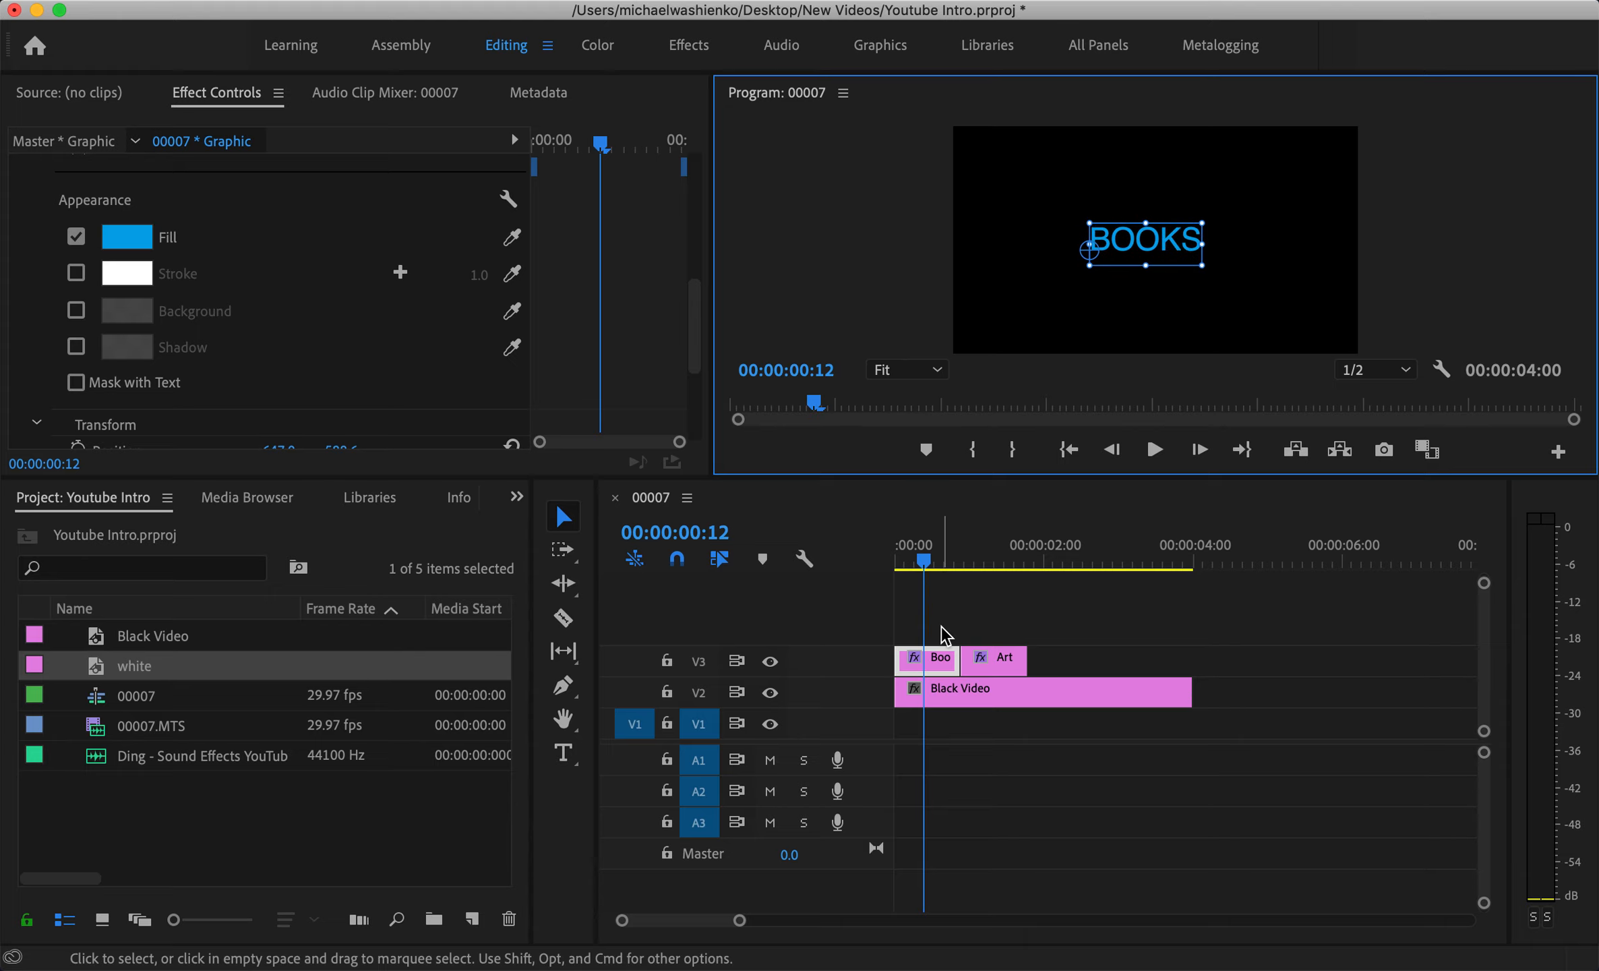
Swap the two title clips on V3 so Art comes before Books, and play the sequence from the start.
{"action": "left_click_drag", "start_coordinate": [941, 674], "coordinate": [1074, 667]}
{"action": "left_click", "coordinate": [976, 666]}
{"action": "left_click_drag", "start_coordinate": [976, 667], "coordinate": [910, 673]}
{"action": "left_click_drag", "start_coordinate": [1055, 659], "coordinate": [995, 667]}
{"action": "left_click_drag", "start_coordinate": [924, 559], "coordinate": [847, 562]}
{"action": "key", "text": "space"}
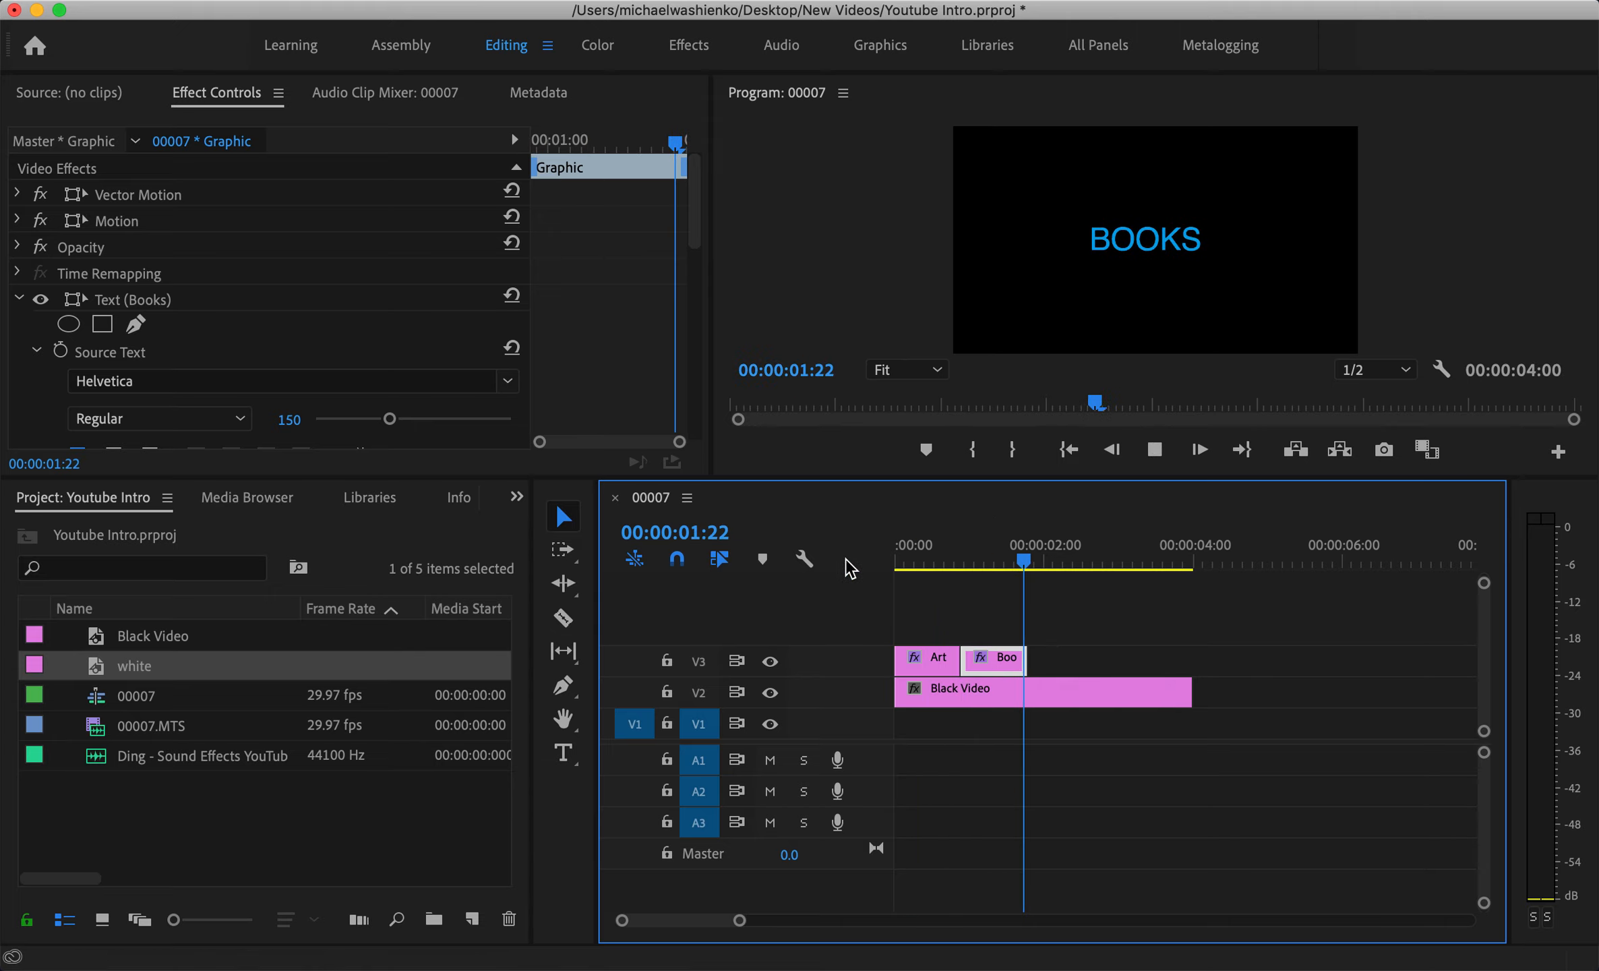
{"action": "key", "text": "space"}
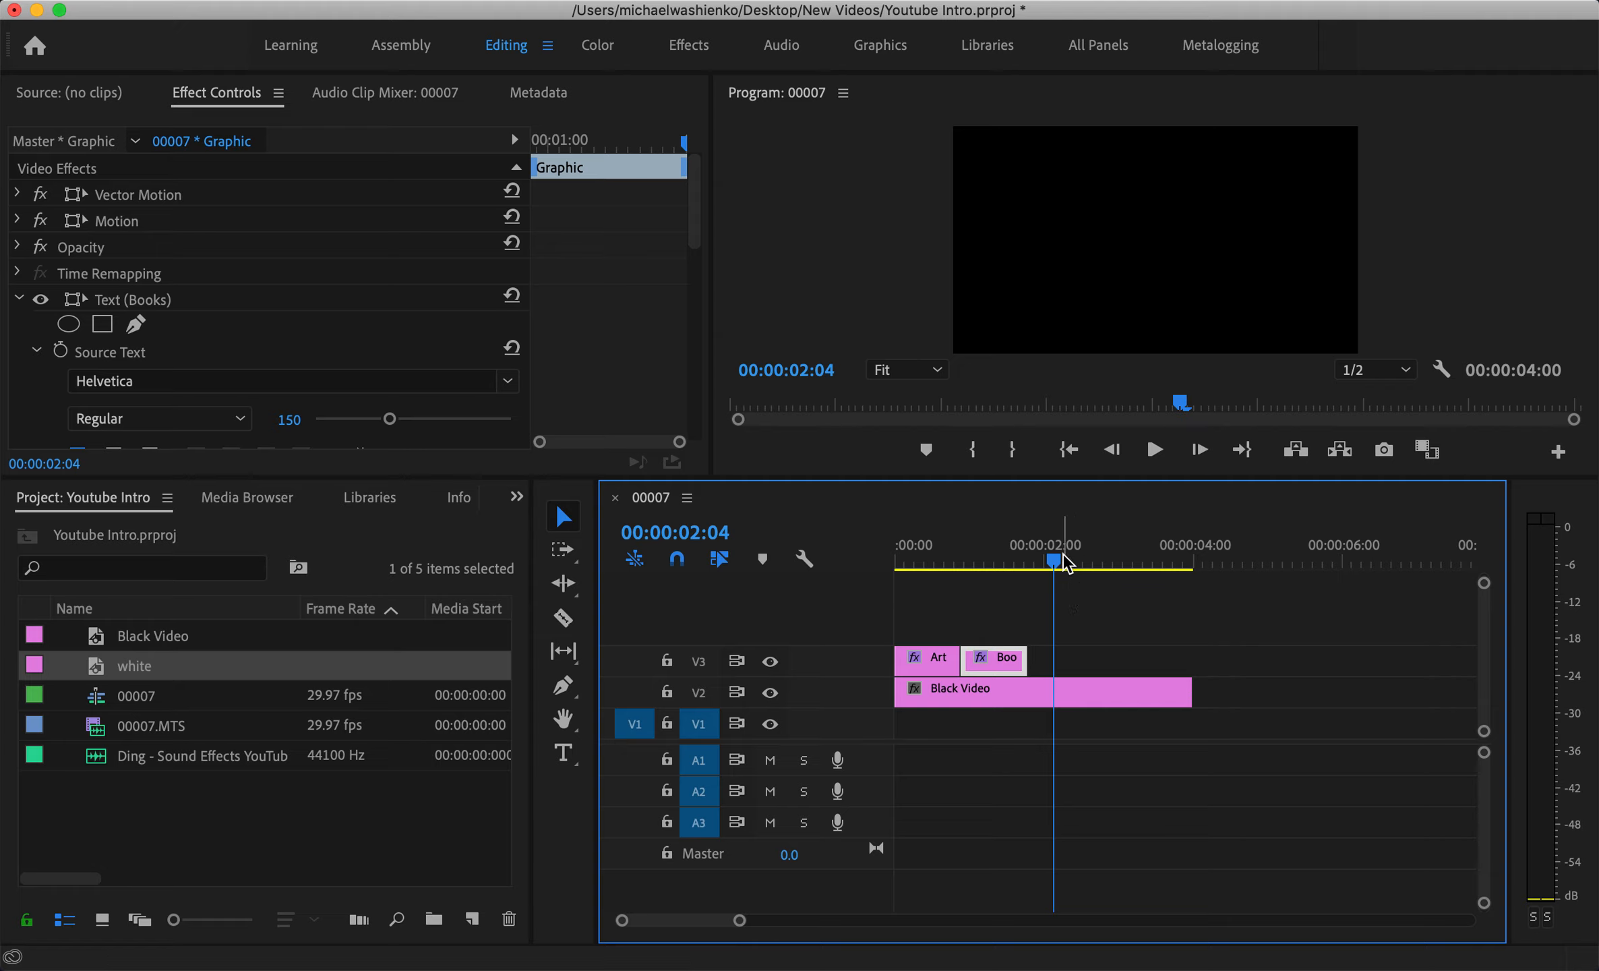
Place the playhead at 00:00:01:01 on the Books clip and retype its title text in lowercase as books.
{"action": "left_click_drag", "start_coordinate": [1061, 566], "coordinate": [960, 570]}
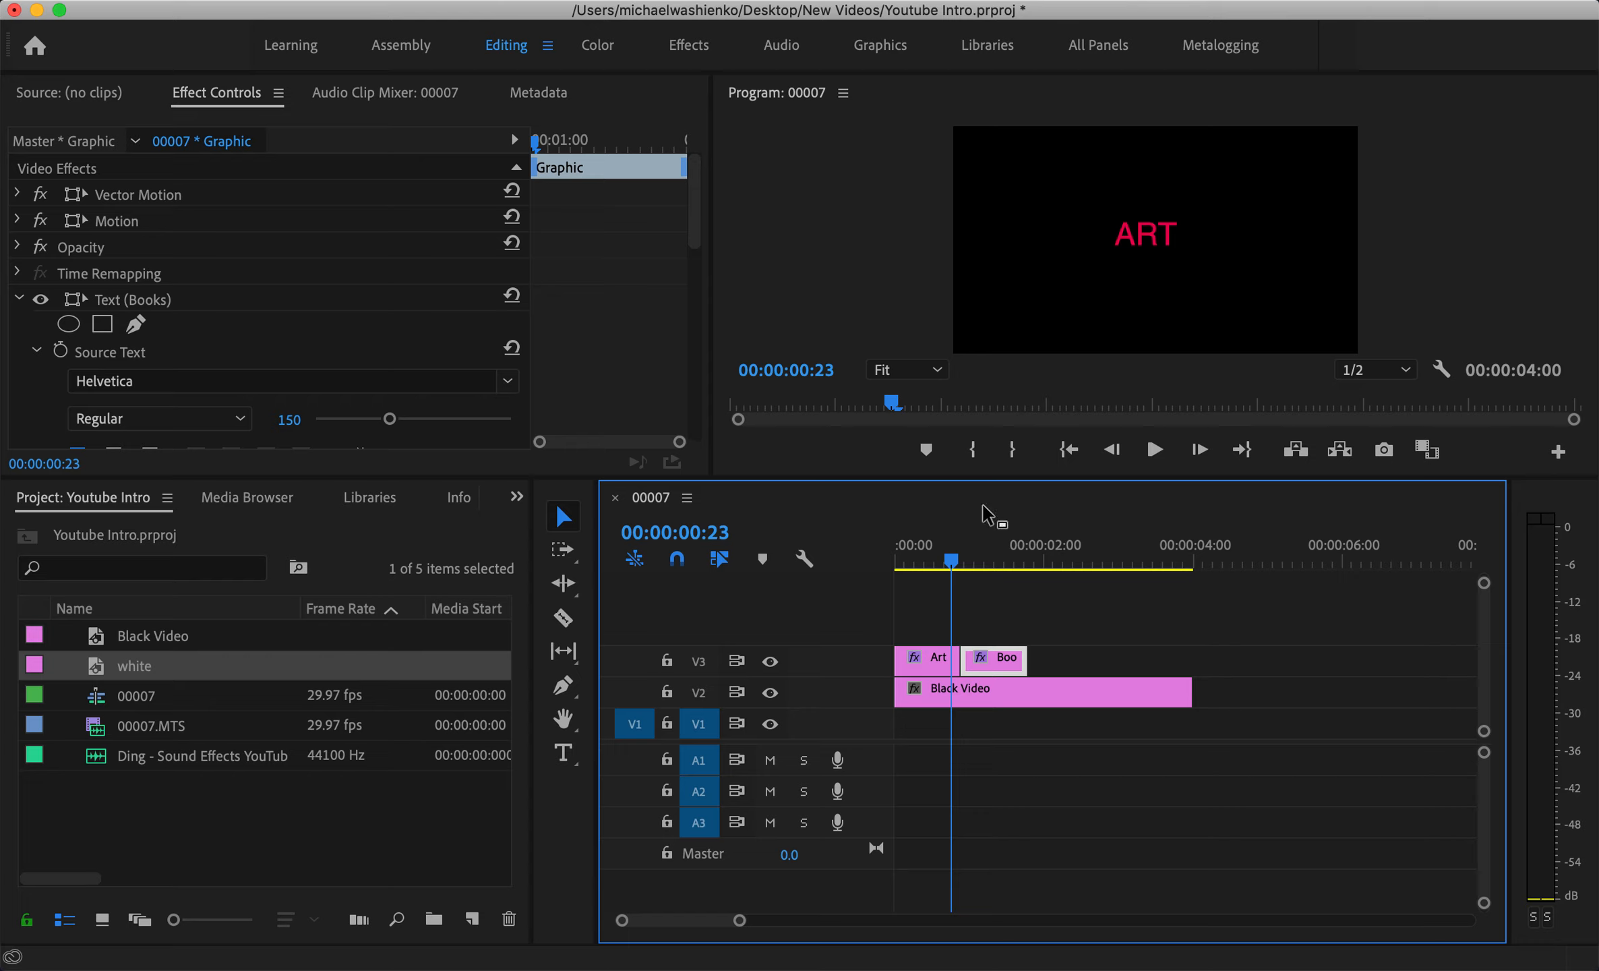
{"action": "left_click_drag", "start_coordinate": [952, 565], "coordinate": [975, 572]}
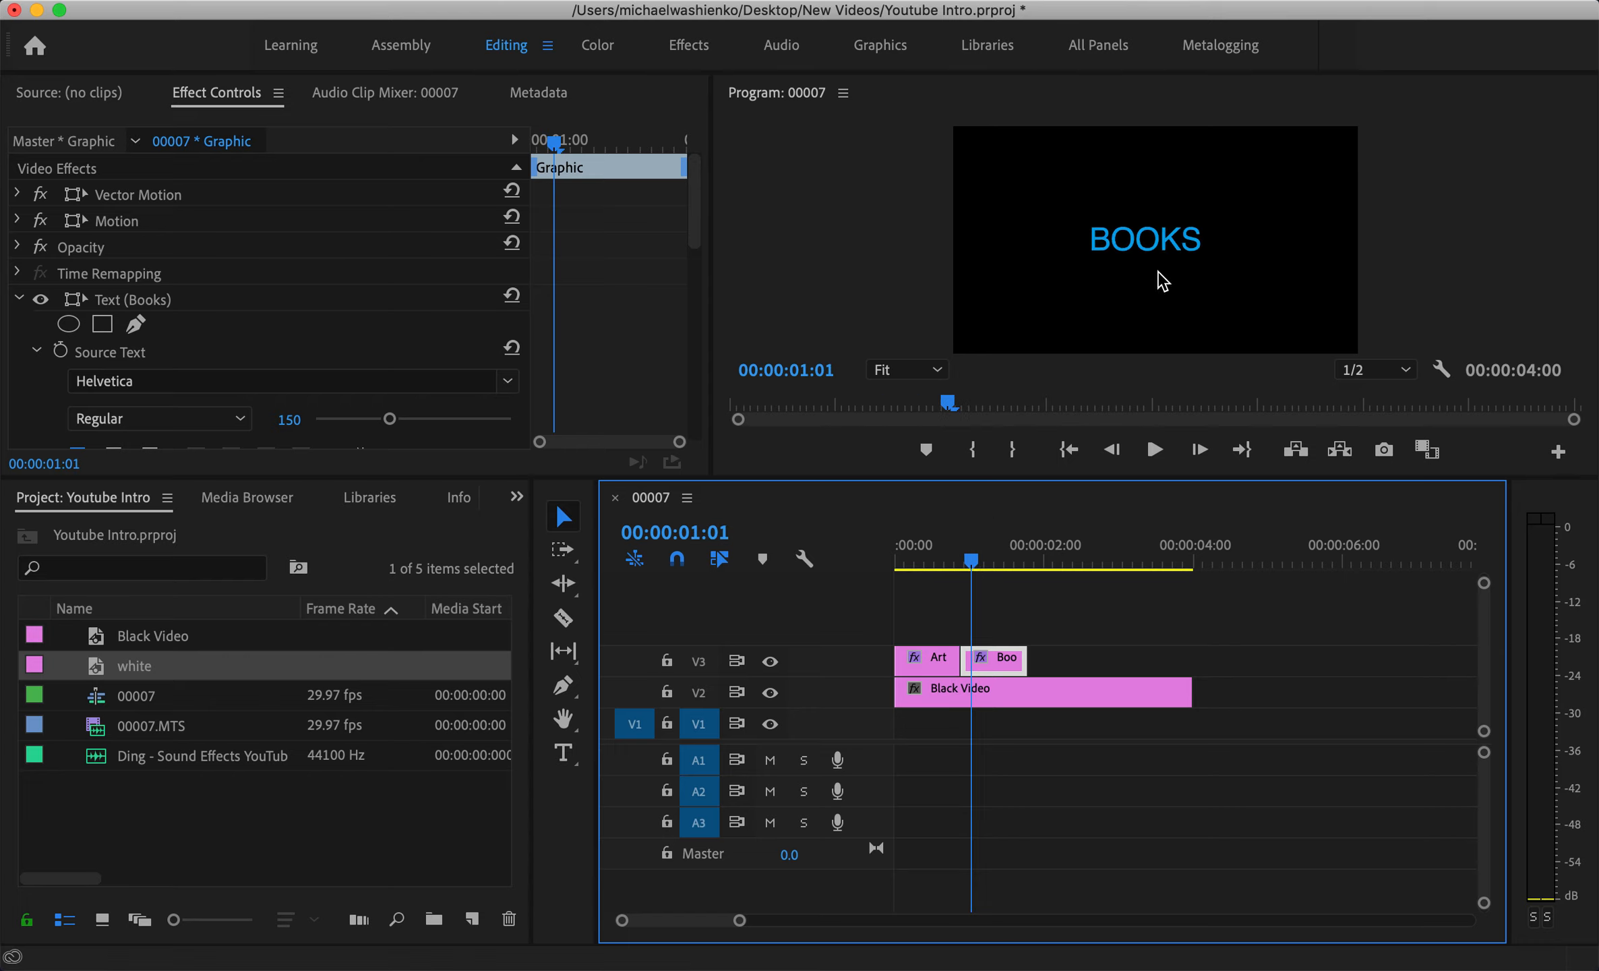
{"action": "double_click", "coordinate": [1161, 233]}
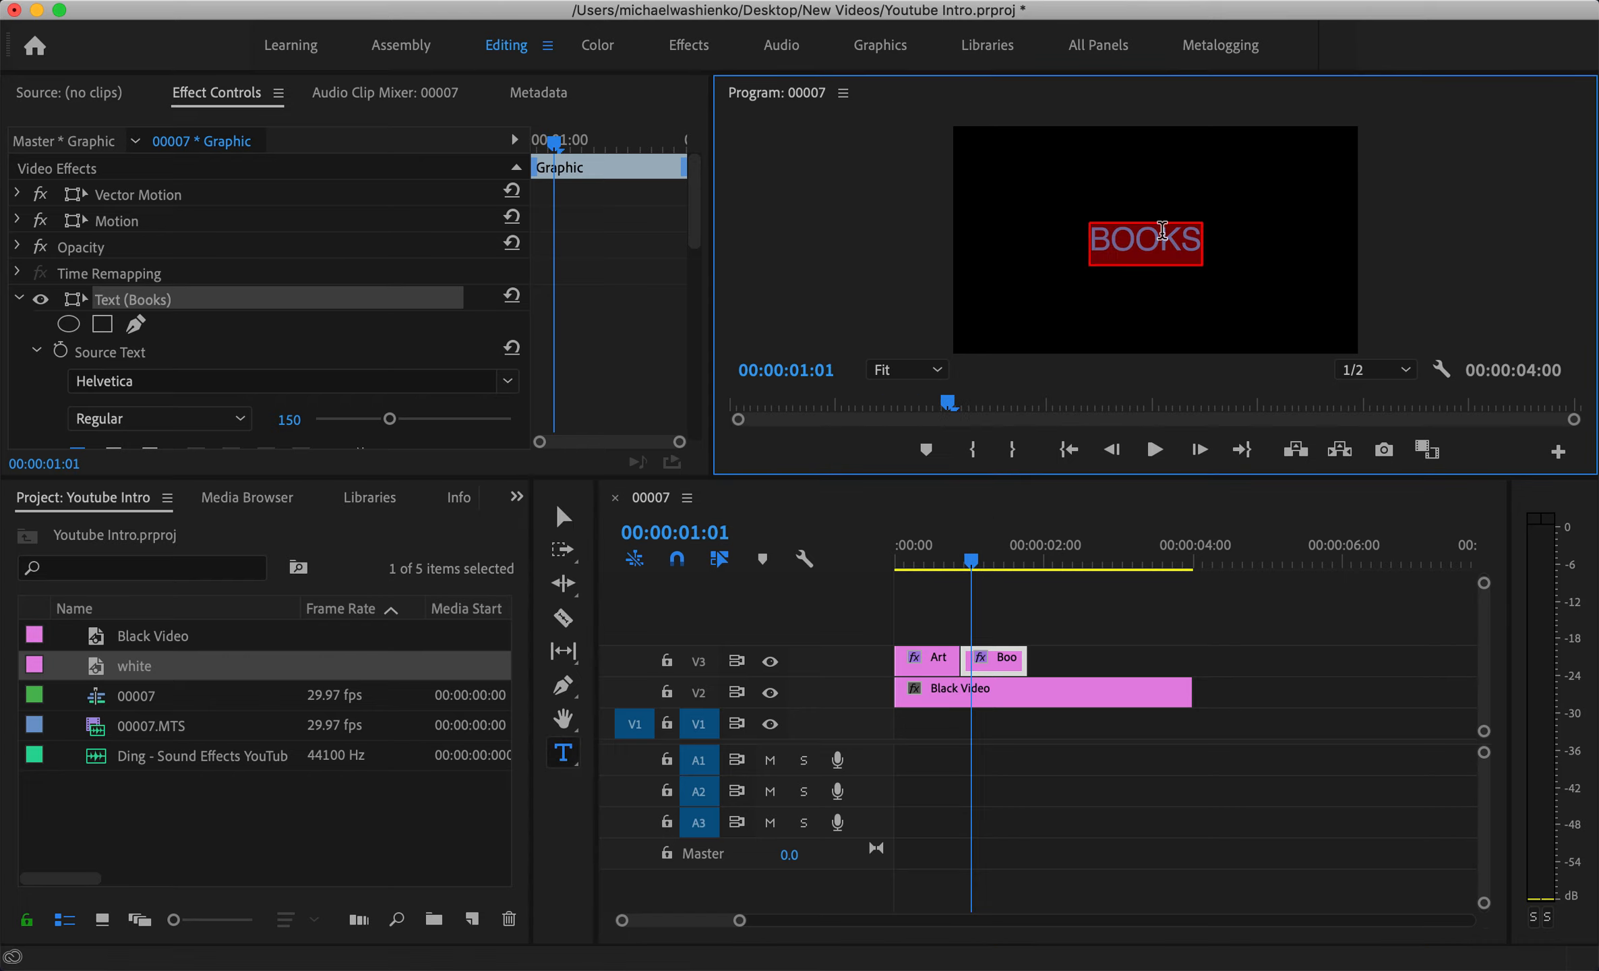
{"action": "type", "text": "BOOKS"}
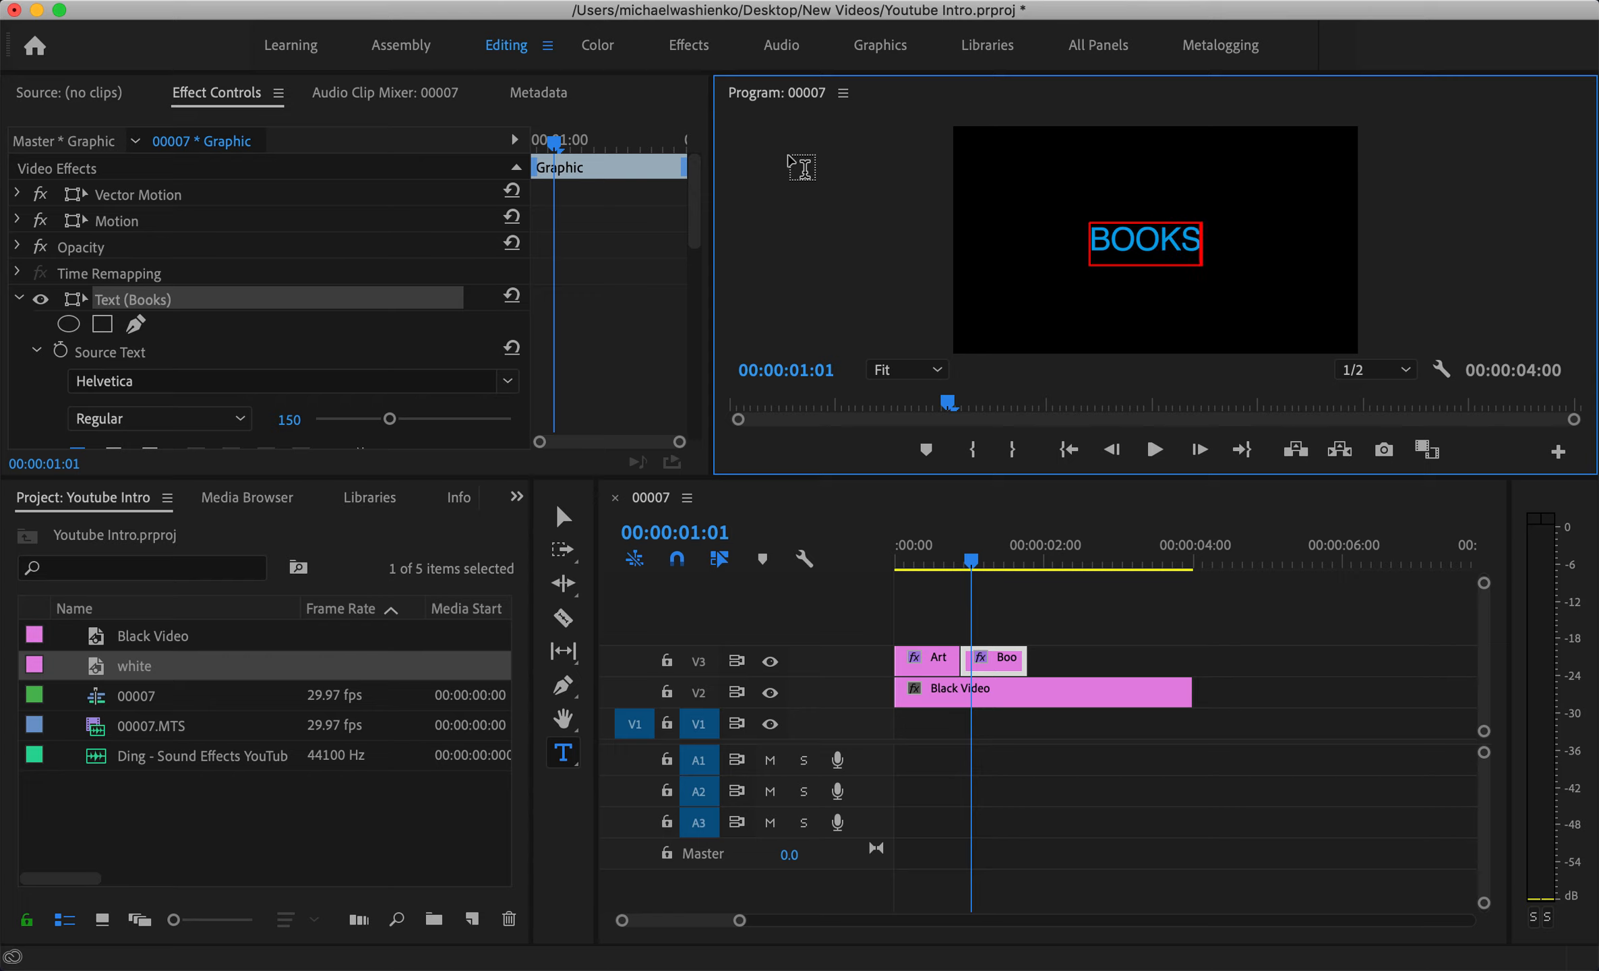
{"action": "left_click", "coordinate": [809, 500]}
{"action": "mouse_move", "coordinate": [971, 560]}
{"action": "left_mouse_down"}
{"action": "mouse_move", "coordinate": [953, 565]}
{"action": "mouse_move", "coordinate": [975, 562]}
{"action": "left_mouse_up"}
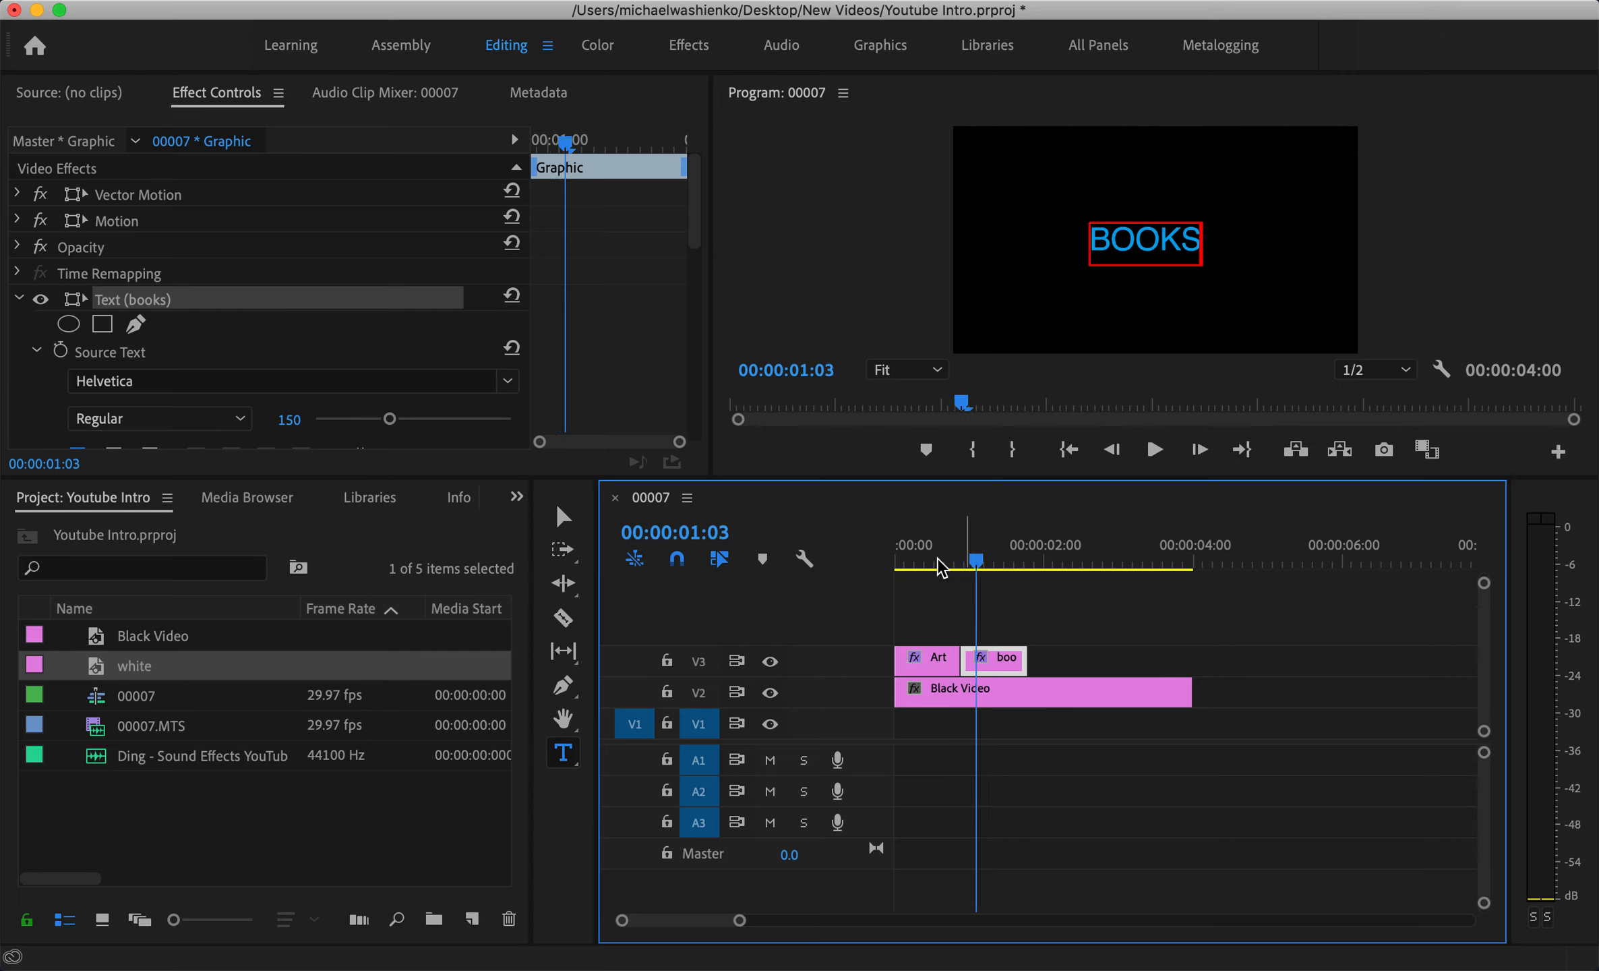
{"action": "scroll", "coordinate": [453, 353], "scroll_direction": "down", "scroll_amount": 1}
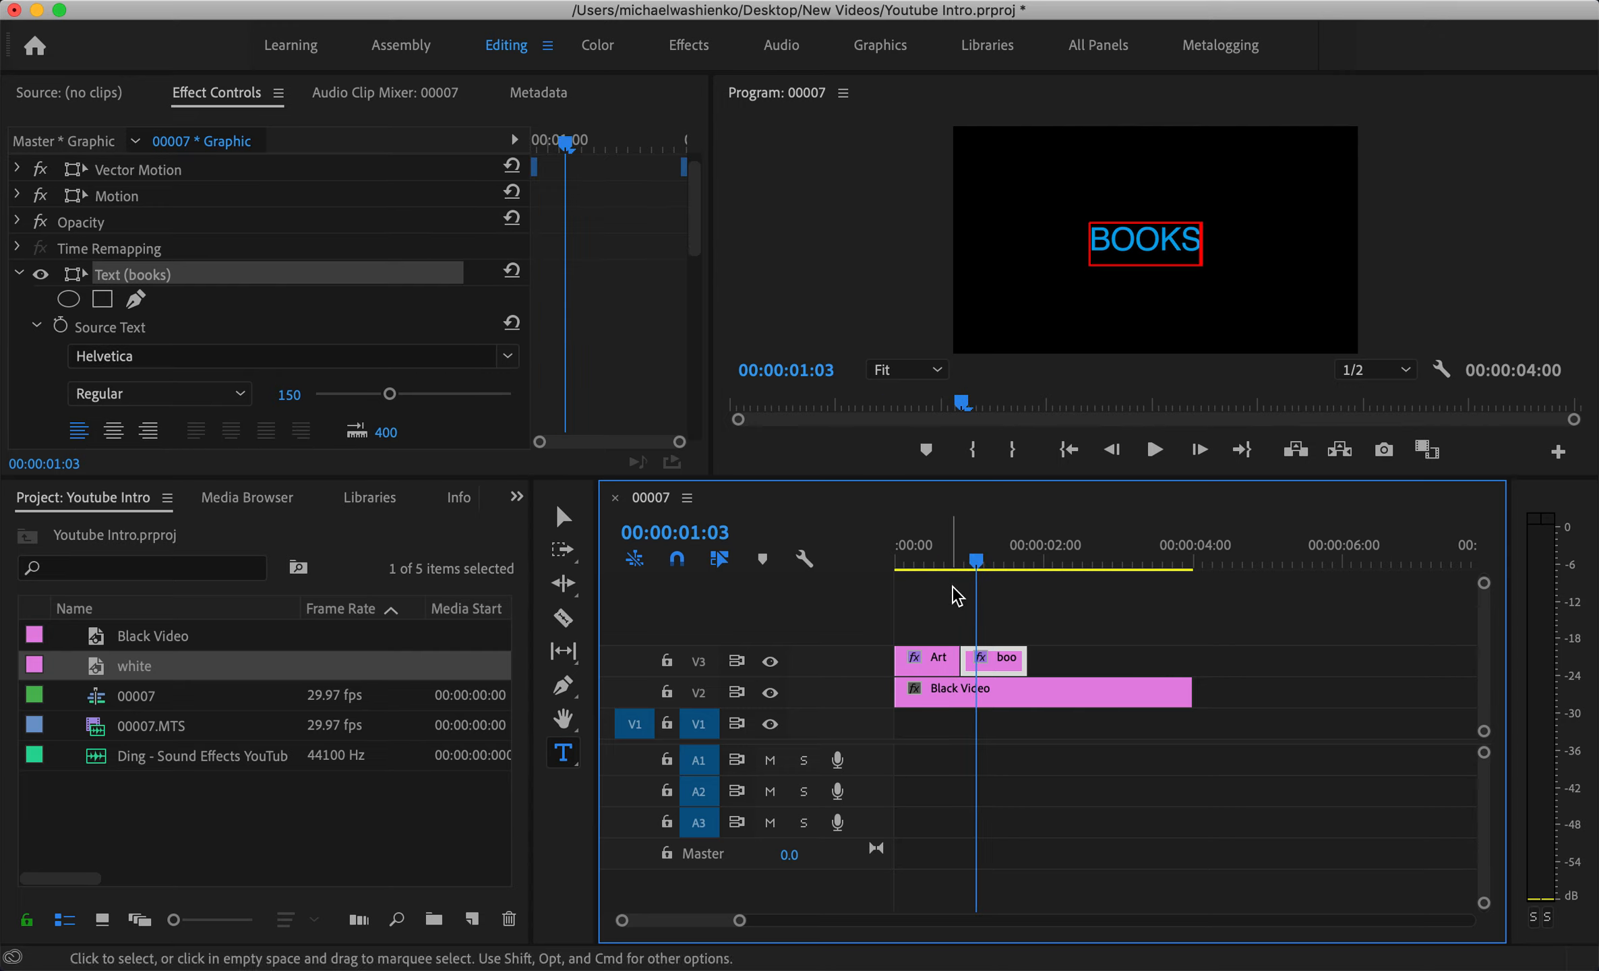
Paste a copy of the Art clip at the end of the Books clip and move it up to V3.
{"action": "left_click_drag", "start_coordinate": [978, 560], "coordinate": [973, 561]}
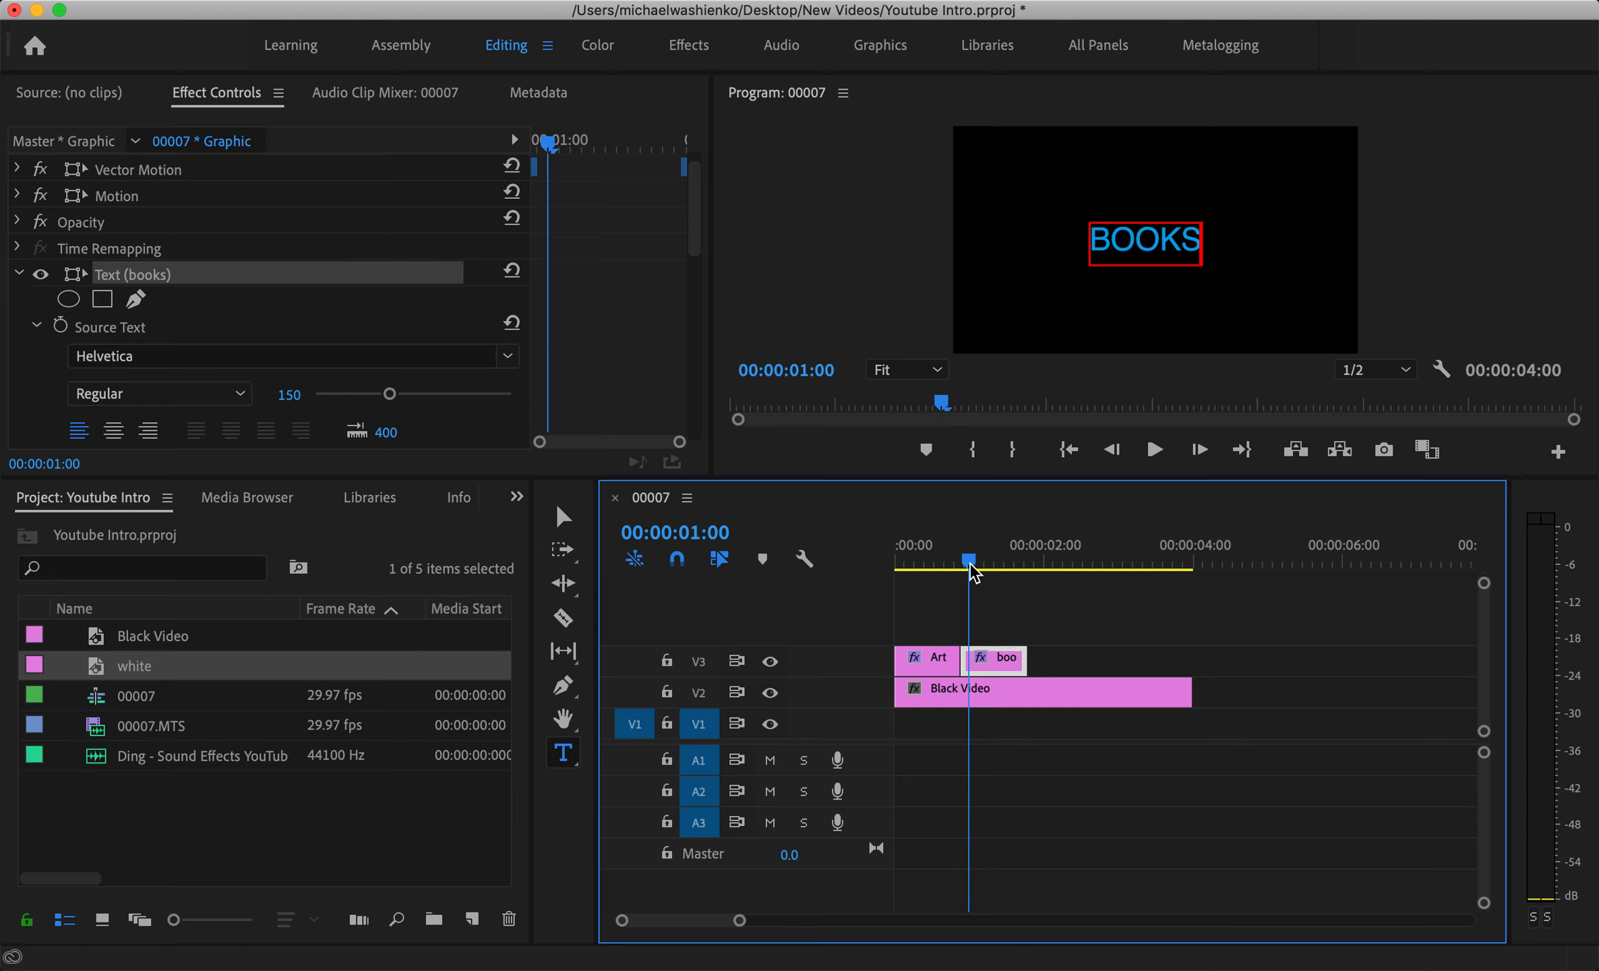
{"action": "left_click_drag", "start_coordinate": [969, 561], "coordinate": [1028, 564]}
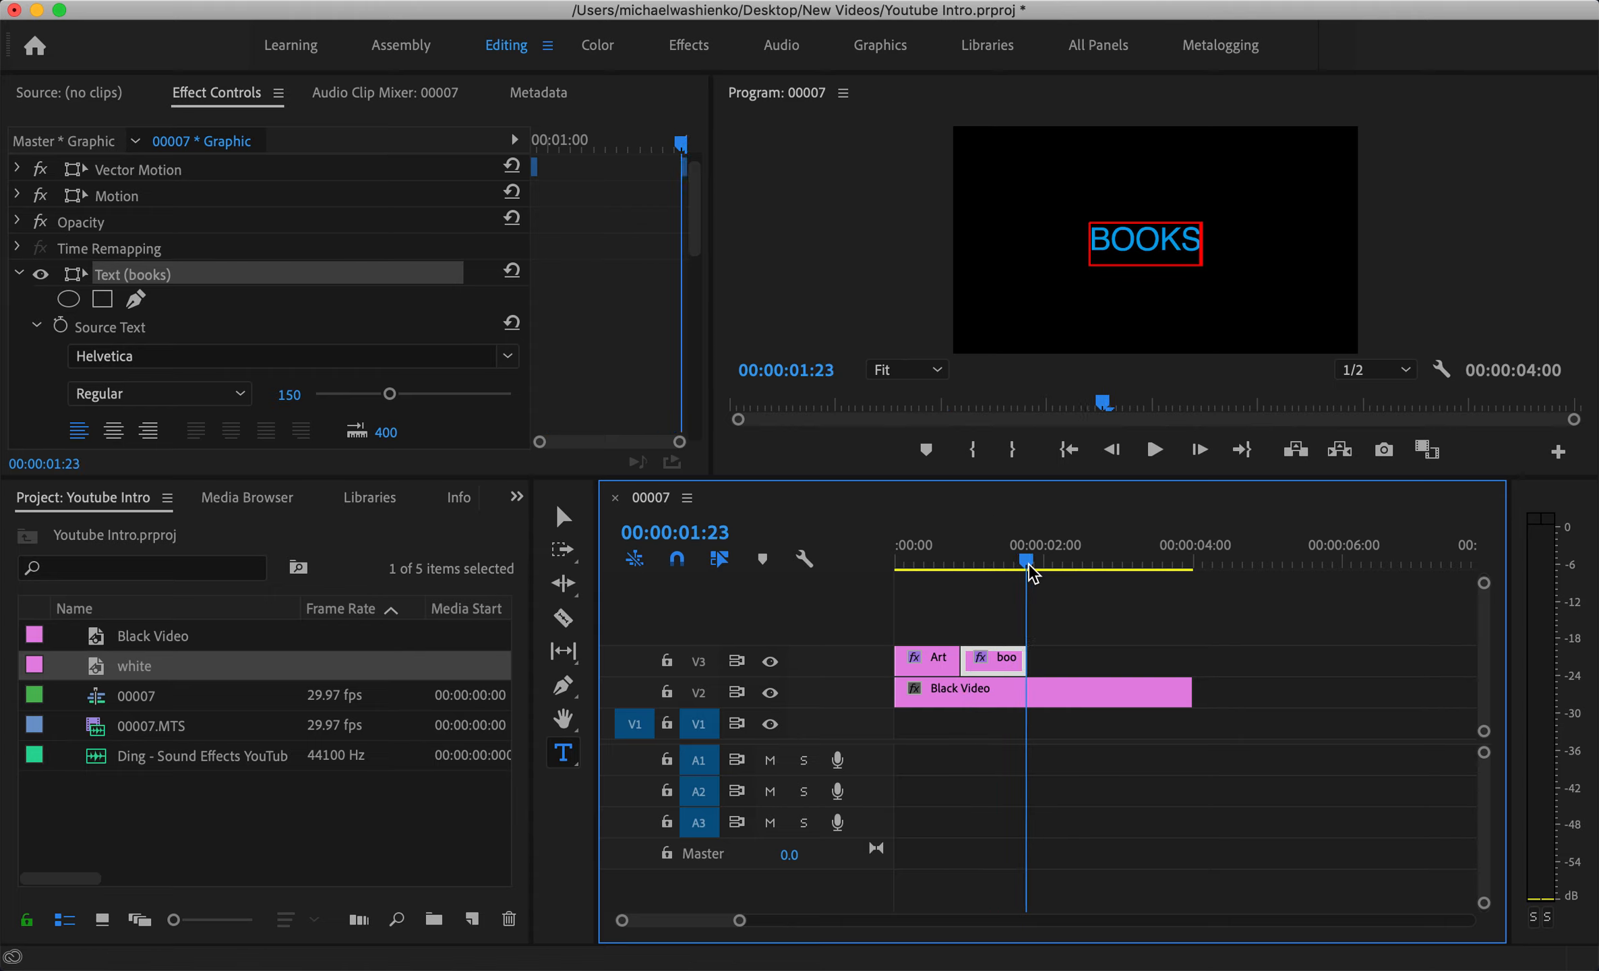
{"action": "key", "text": "super+v"}
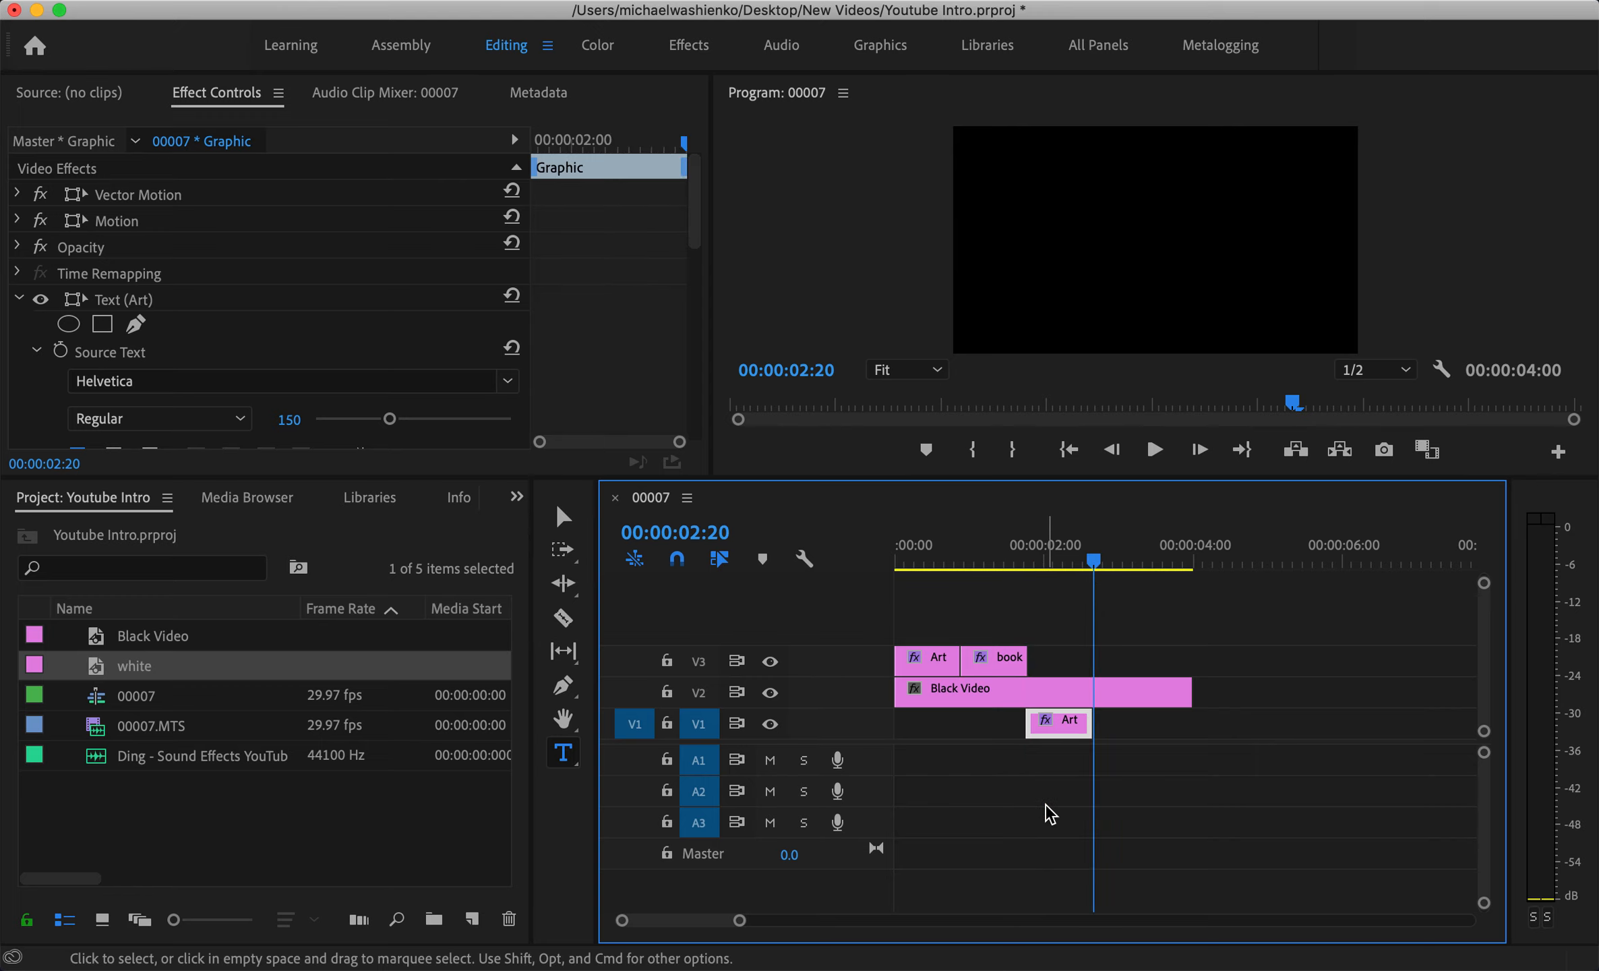
{"action": "left_click_drag", "start_coordinate": [1053, 731], "coordinate": [1069, 658]}
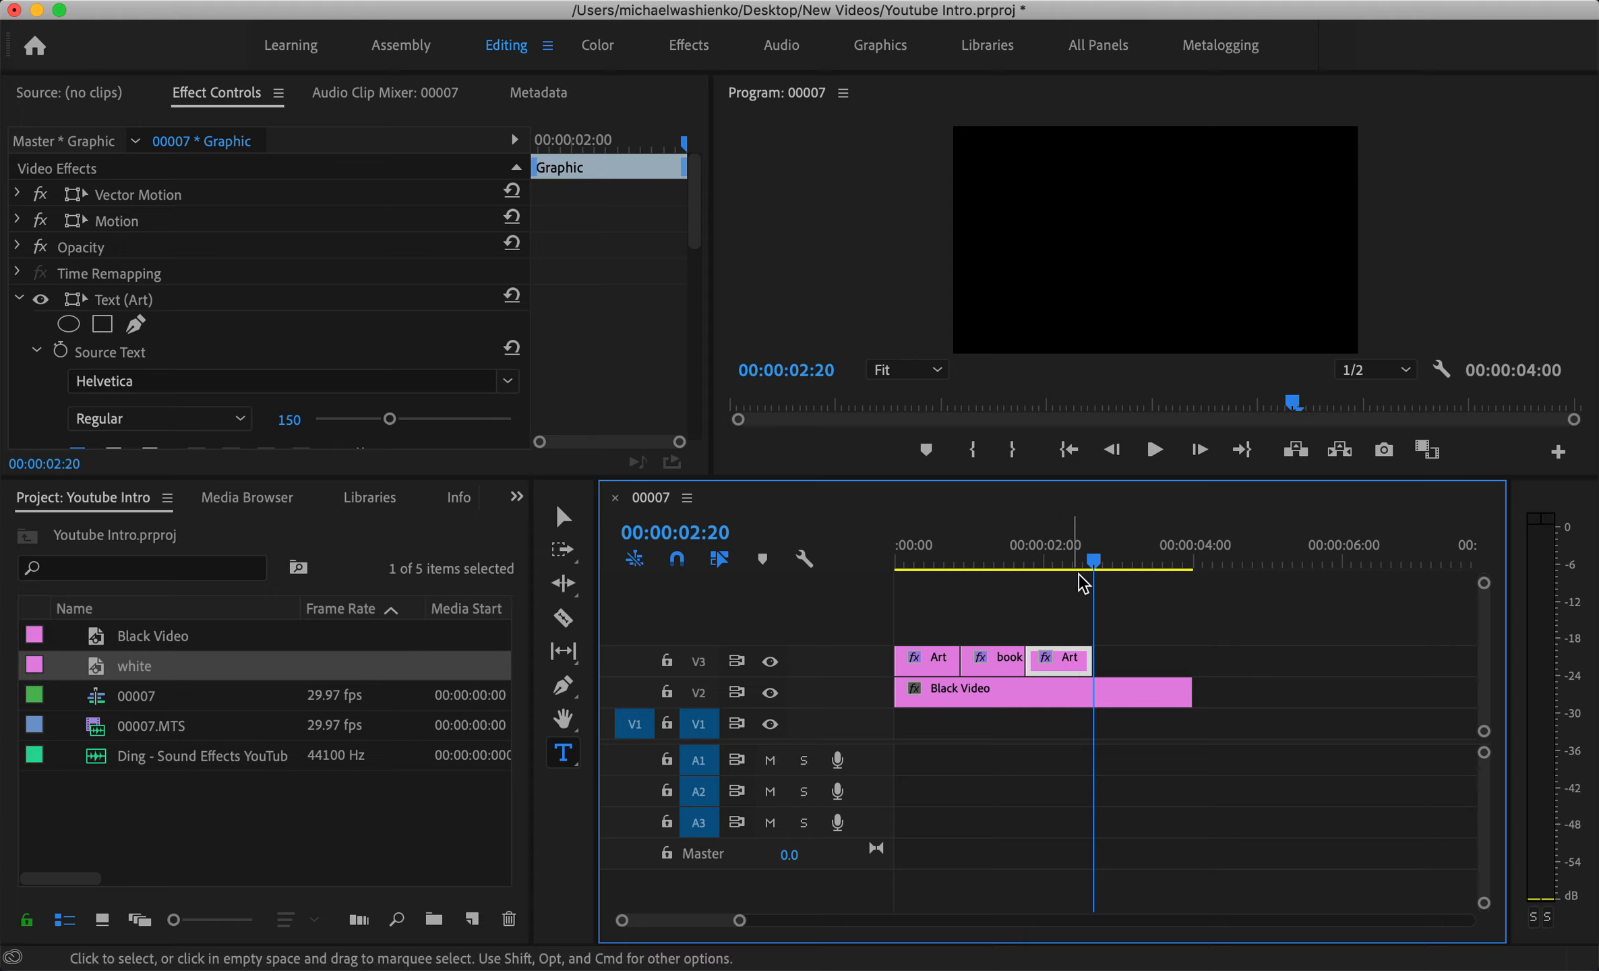
Set the playhead to 00:00:02:07 and replace the third clip's title text with career.
{"action": "left_click_drag", "start_coordinate": [1093, 564], "coordinate": [1061, 565]}
{"action": "left_click", "coordinate": [1141, 228]}
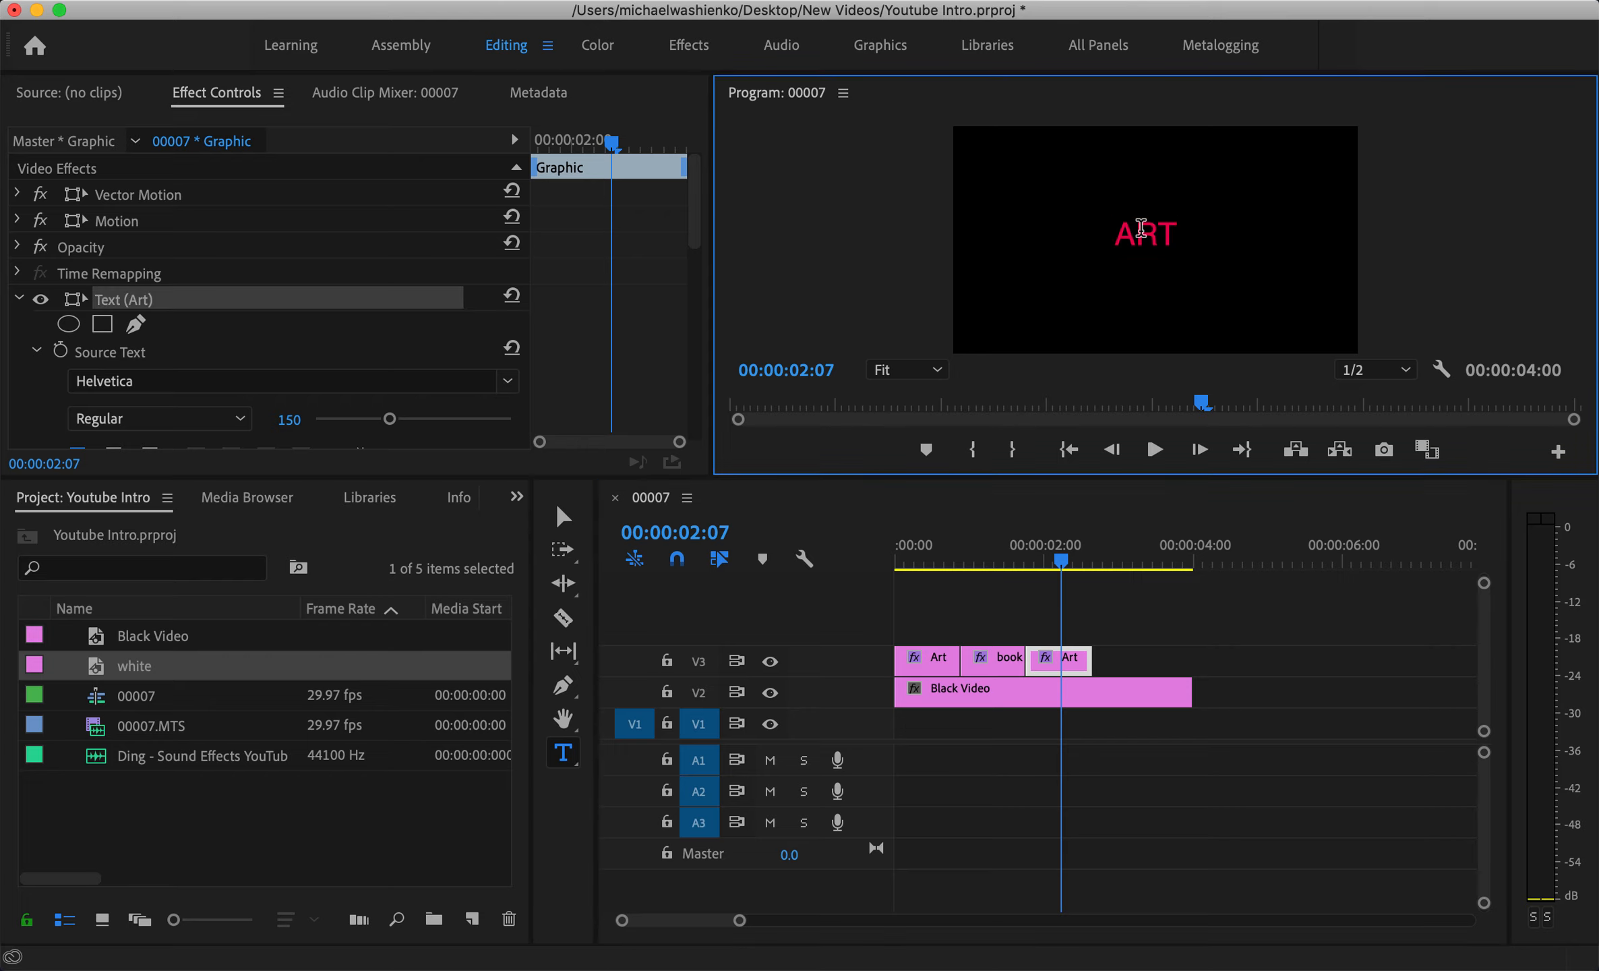
{"action": "type", "text": "CAREER"}
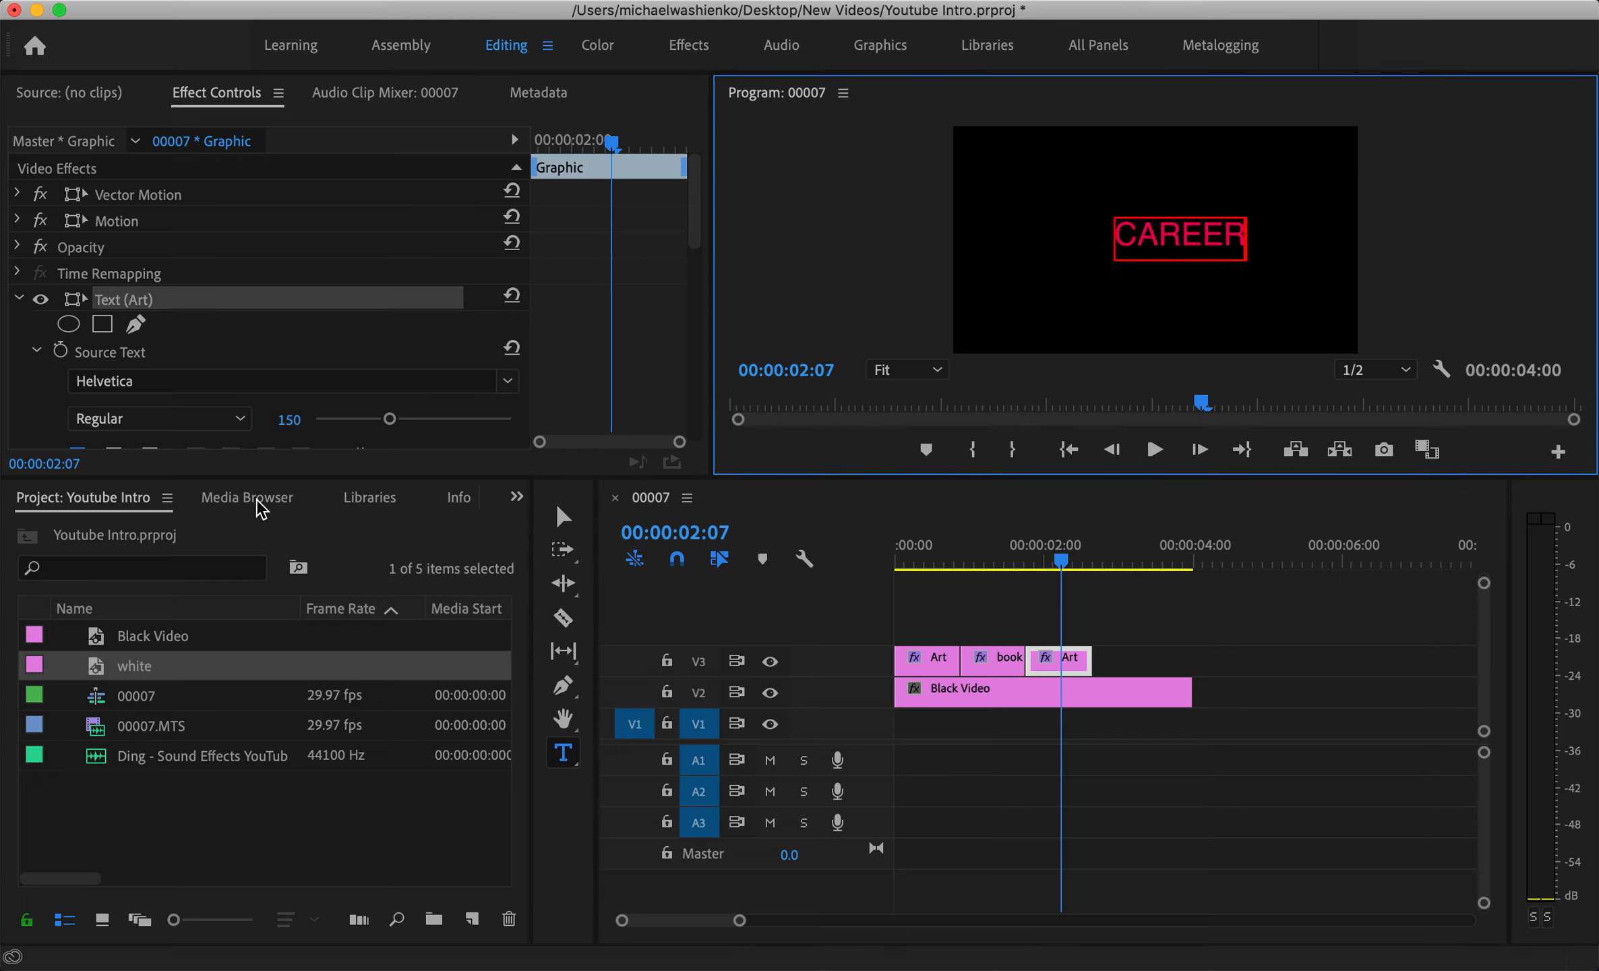
Switch the CAREER title's font to Akkurat and back to Helvetica Regular.
{"action": "left_click", "coordinate": [214, 380]}
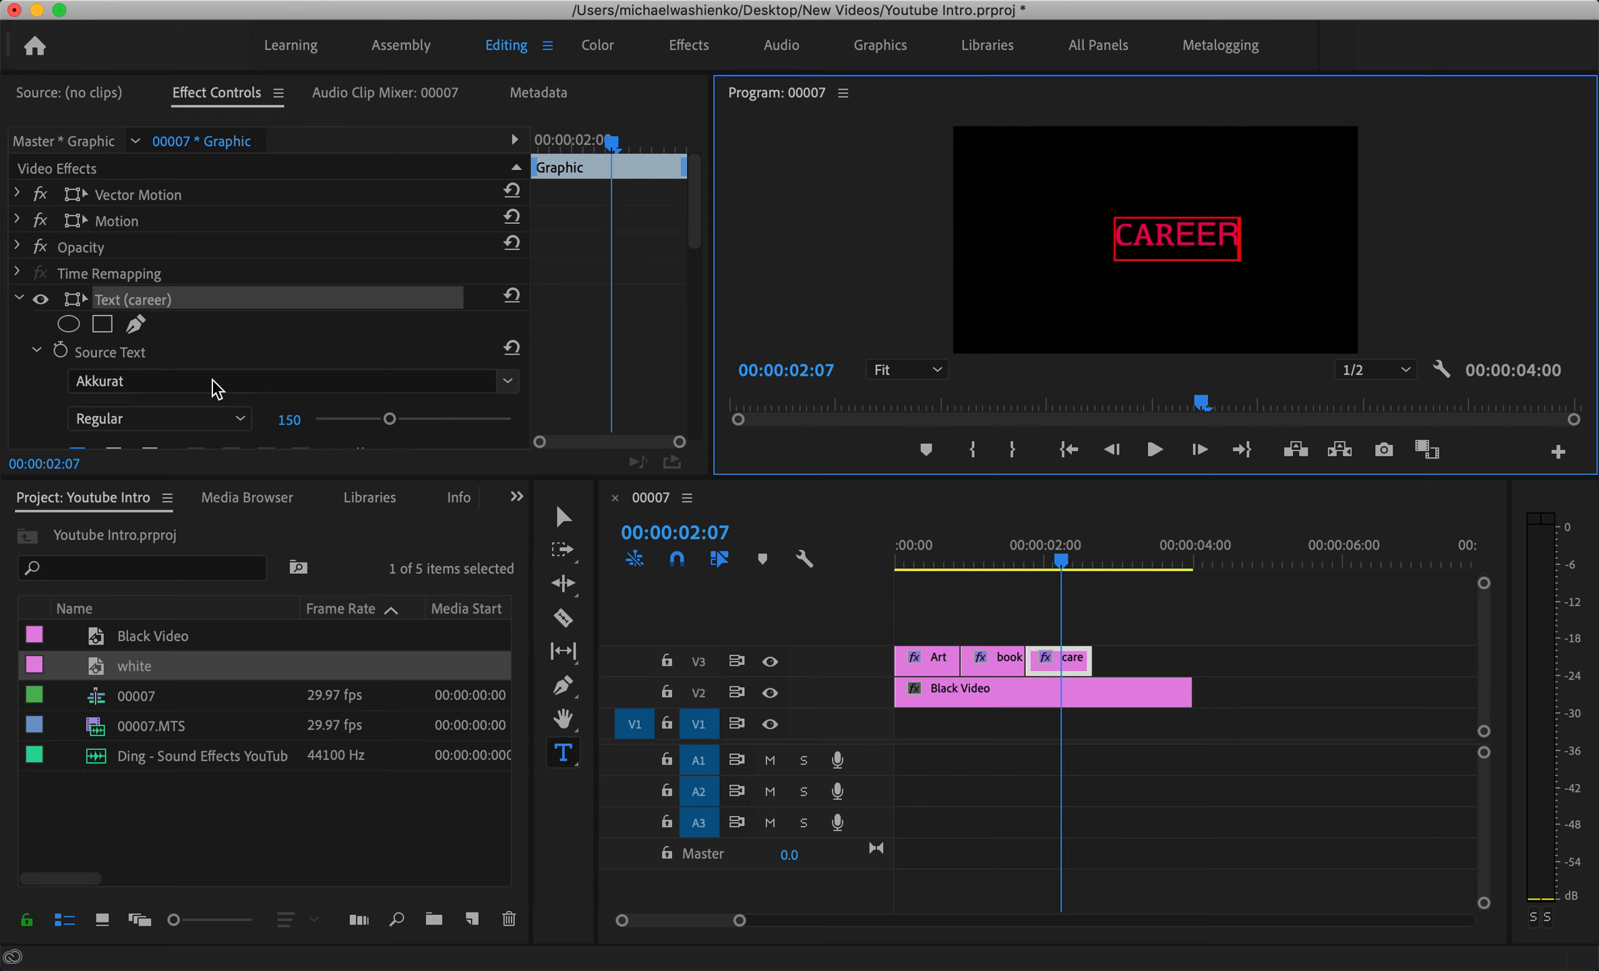
{"action": "left_click", "coordinate": [514, 388]}
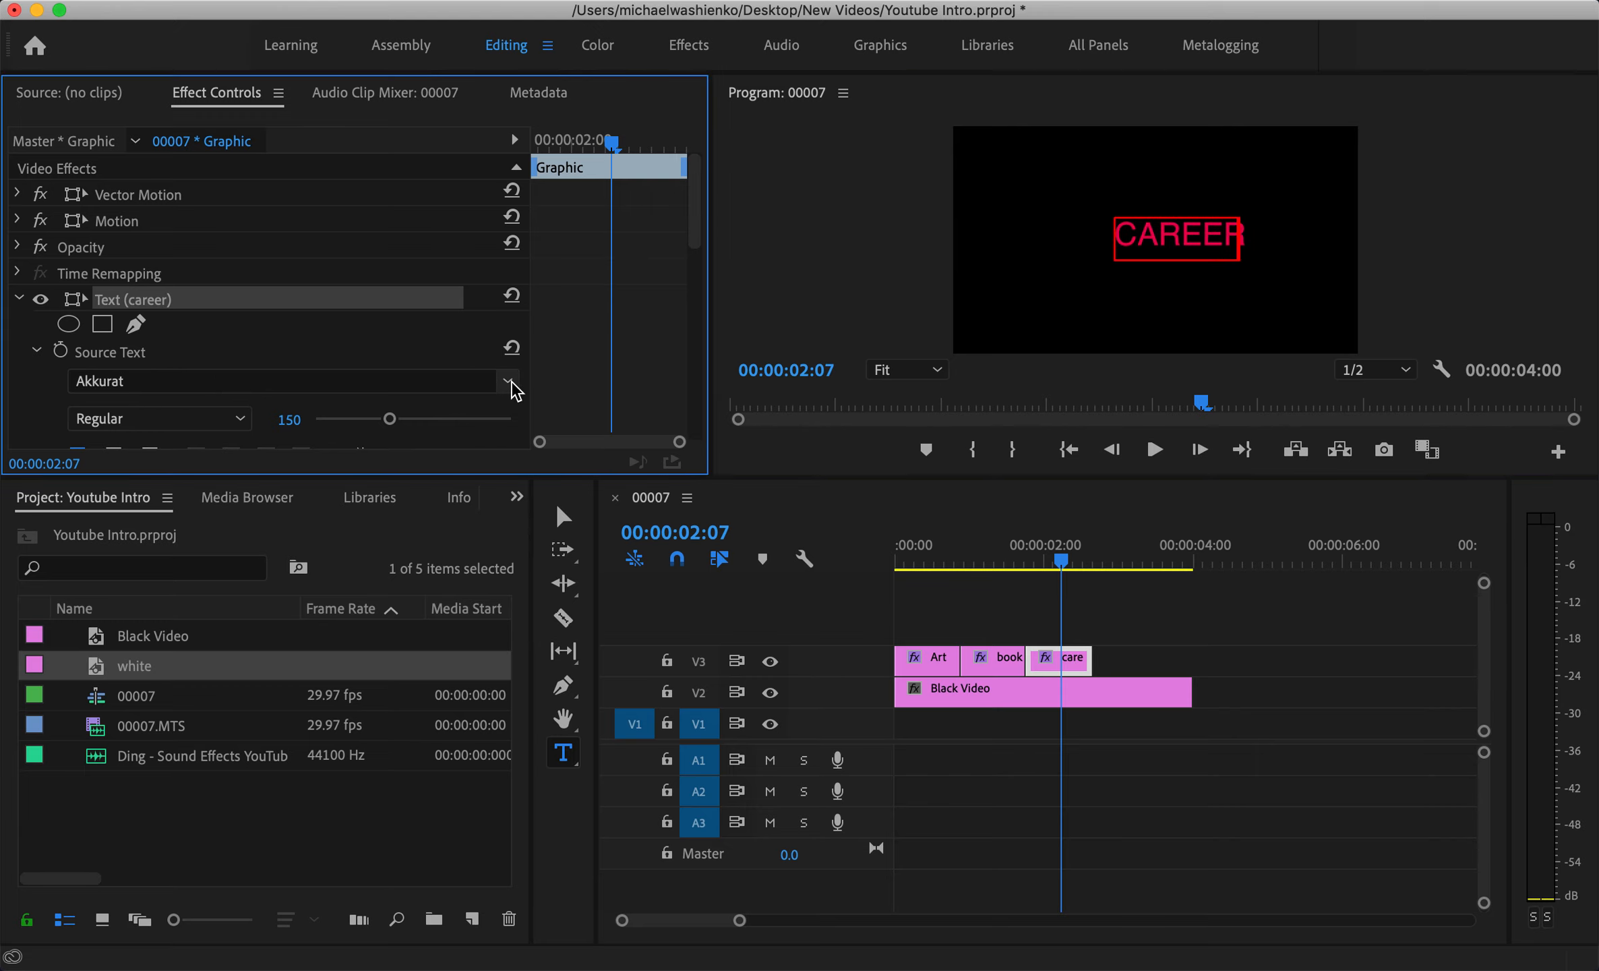
{"action": "scroll", "coordinate": [323, 499], "scroll_direction": "up", "scroll_amount": 10}
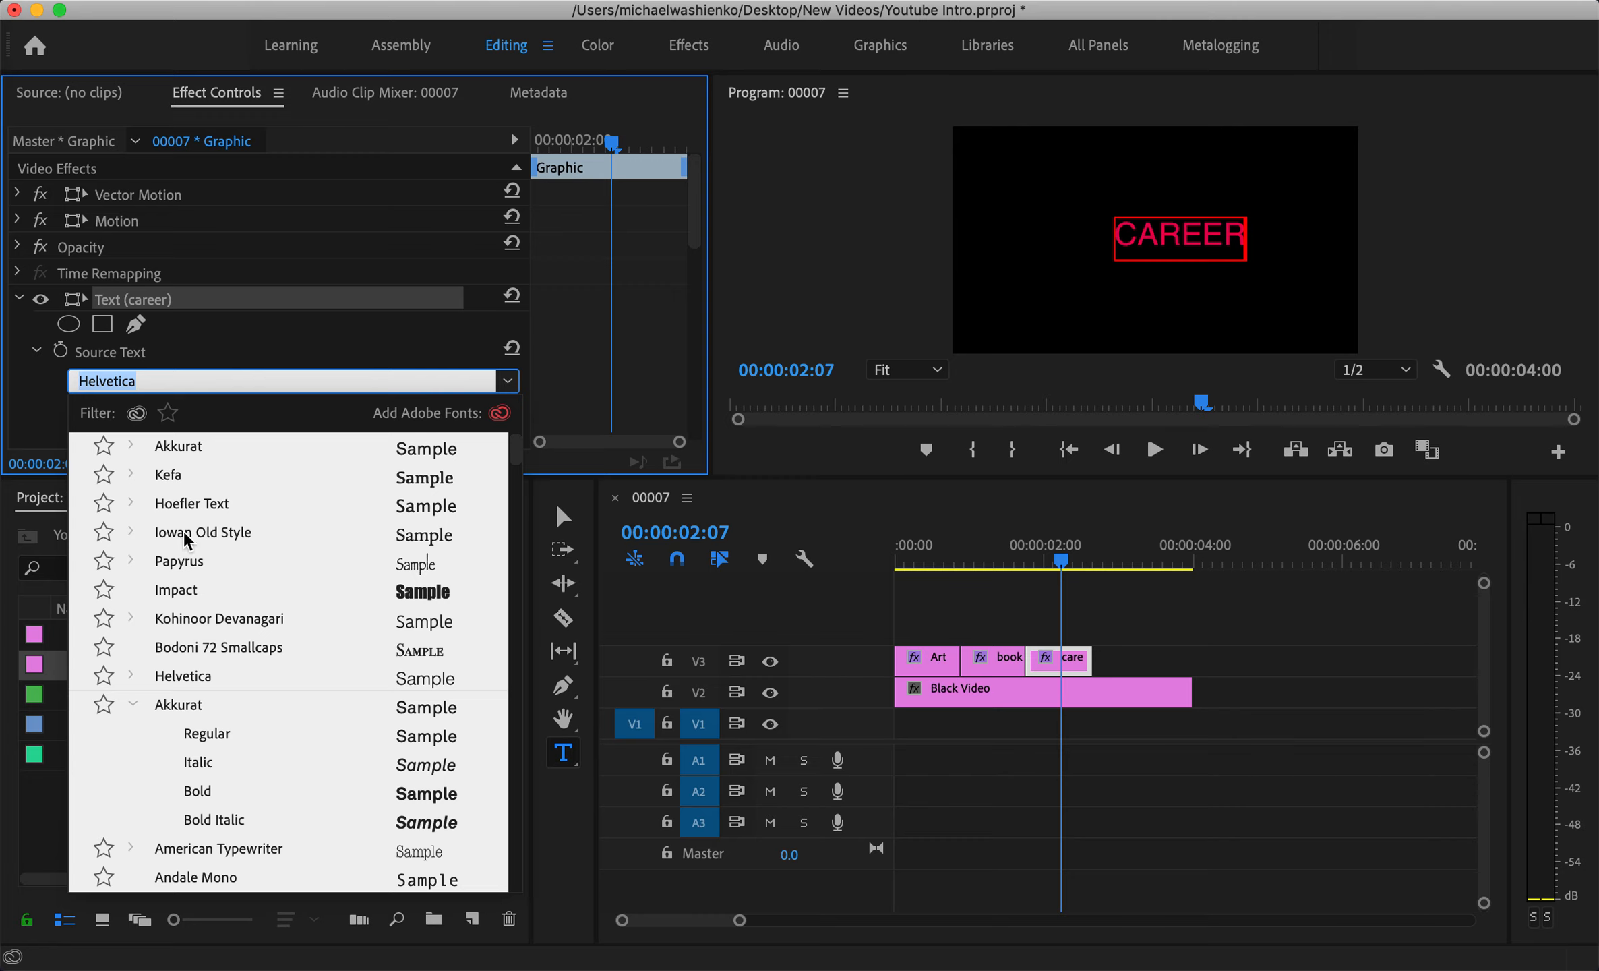
{"action": "left_click", "coordinate": [190, 677]}
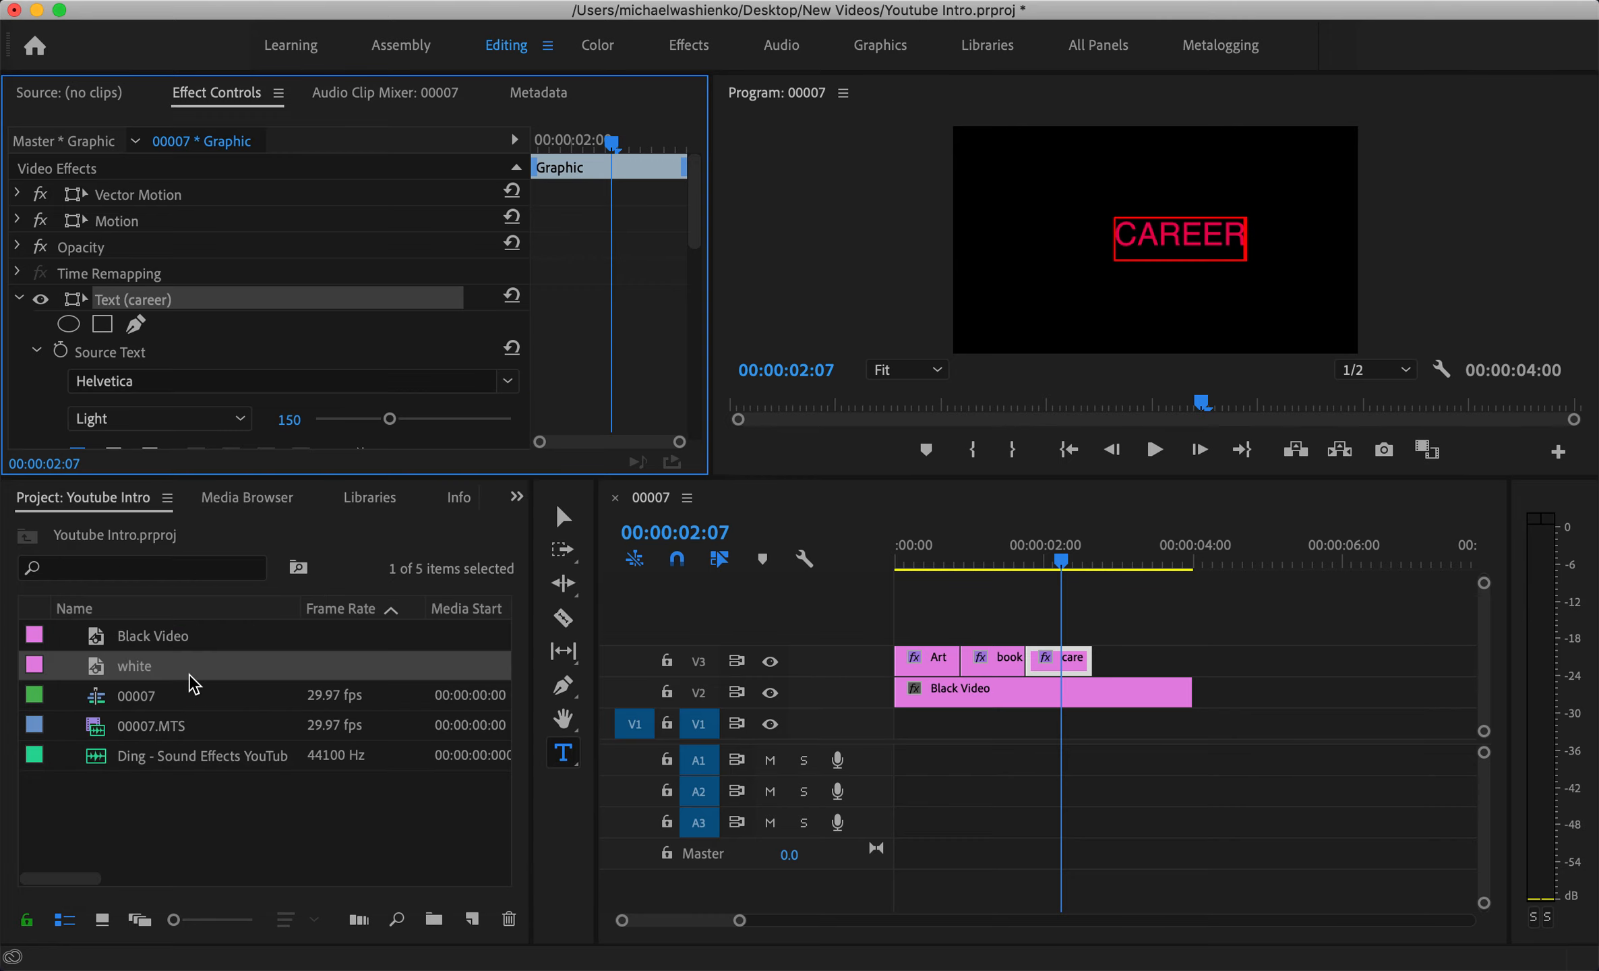
{"action": "left_click", "coordinate": [237, 420]}
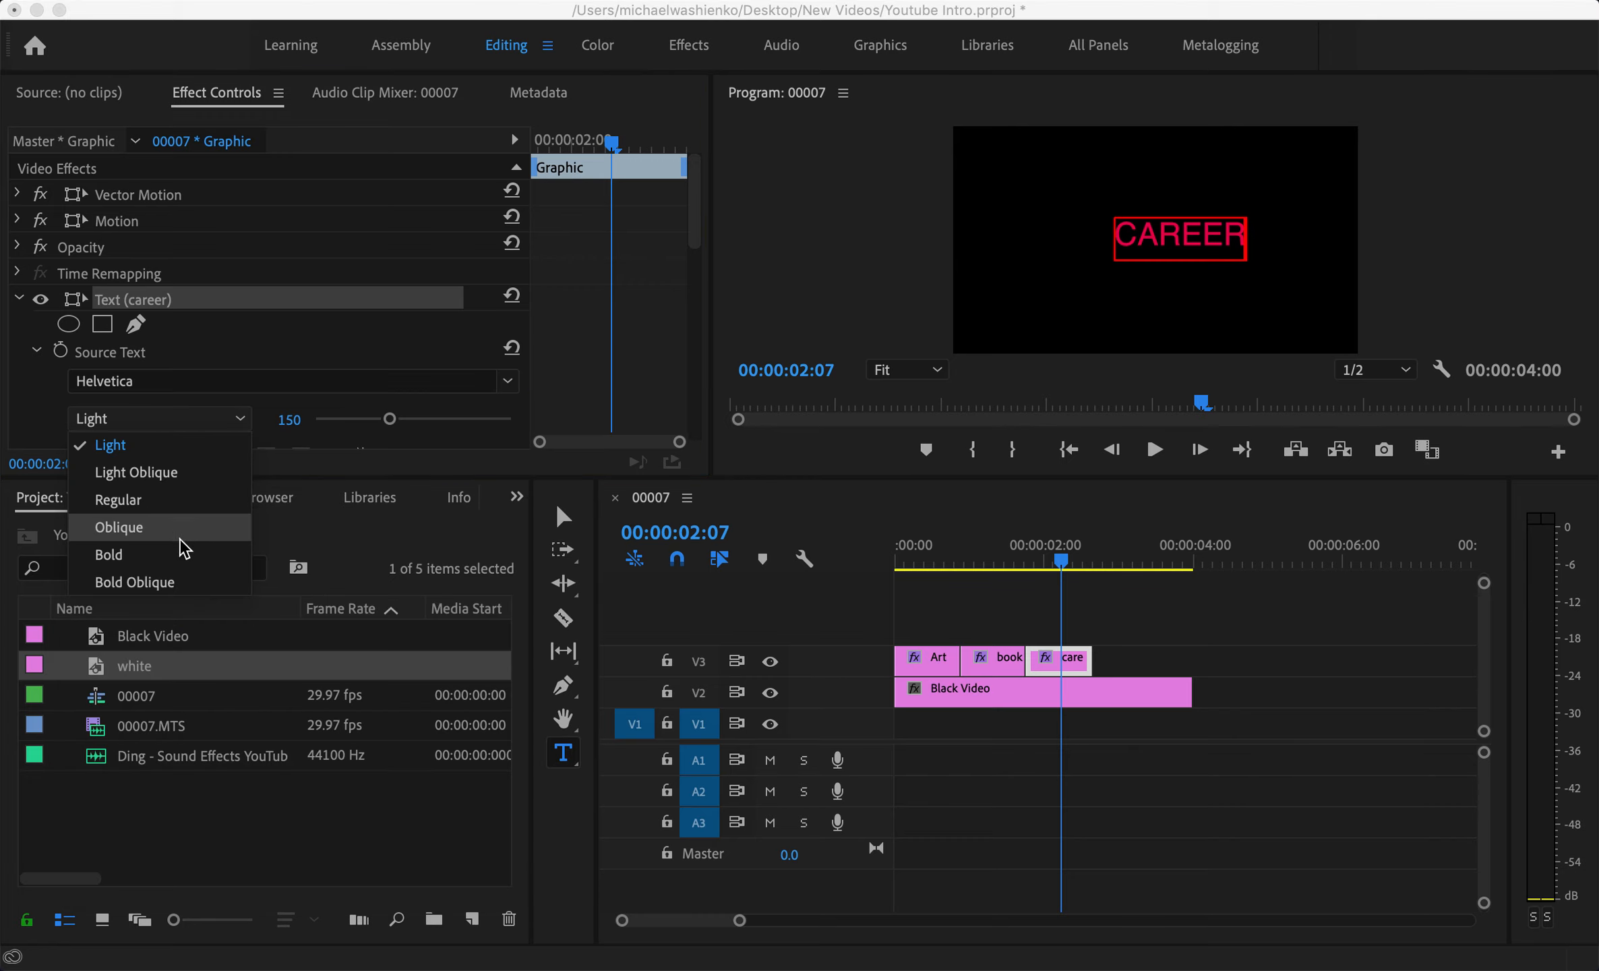
{"action": "left_click", "coordinate": [192, 500]}
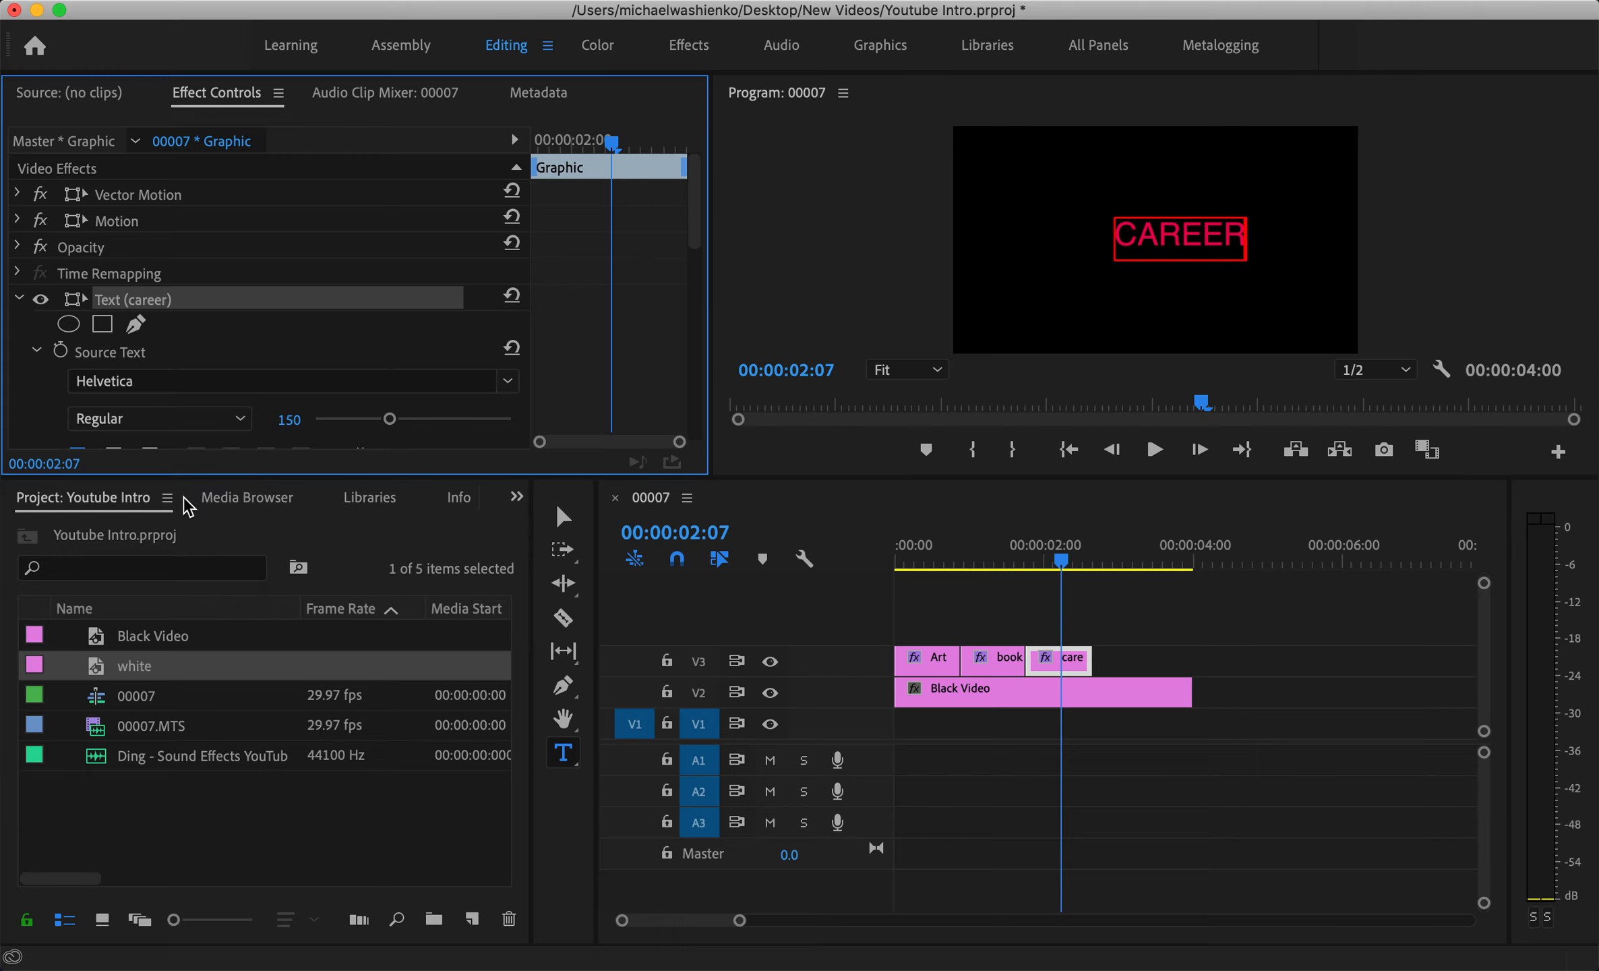
Select all of the CAREER text and set its fill color to yellow E4E43A.
{"action": "left_click", "coordinate": [1174, 228]}
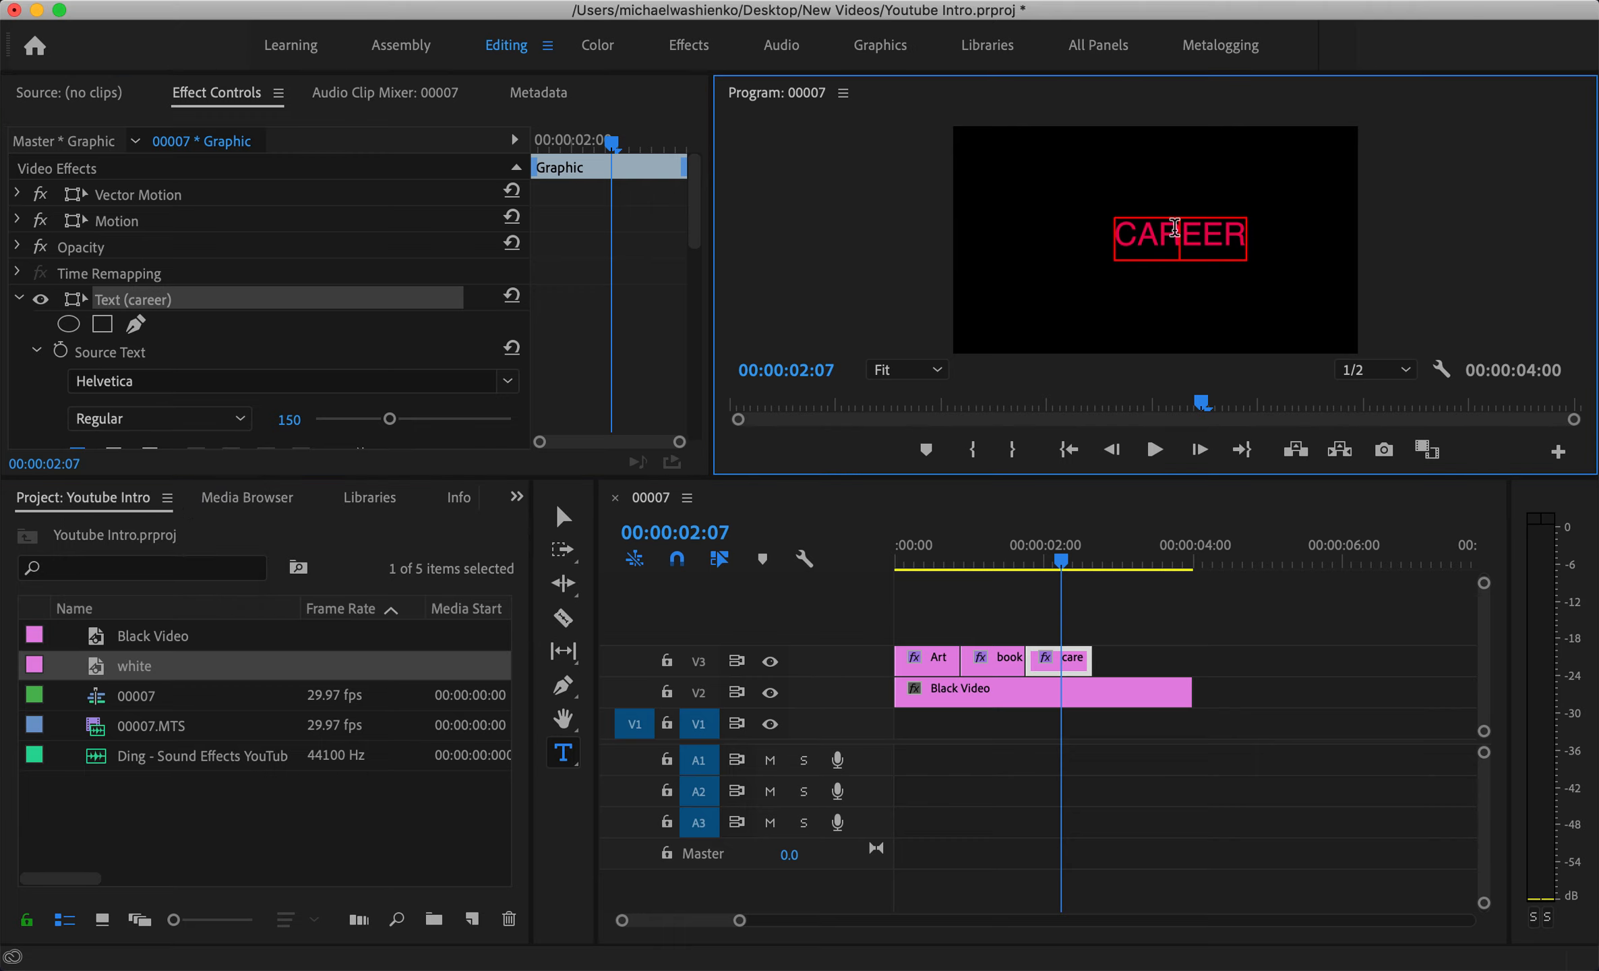
{"action": "left_click", "coordinate": [328, 300]}
{"action": "scroll", "coordinate": [320, 300], "scroll_direction": "down", "scroll_amount": 10}
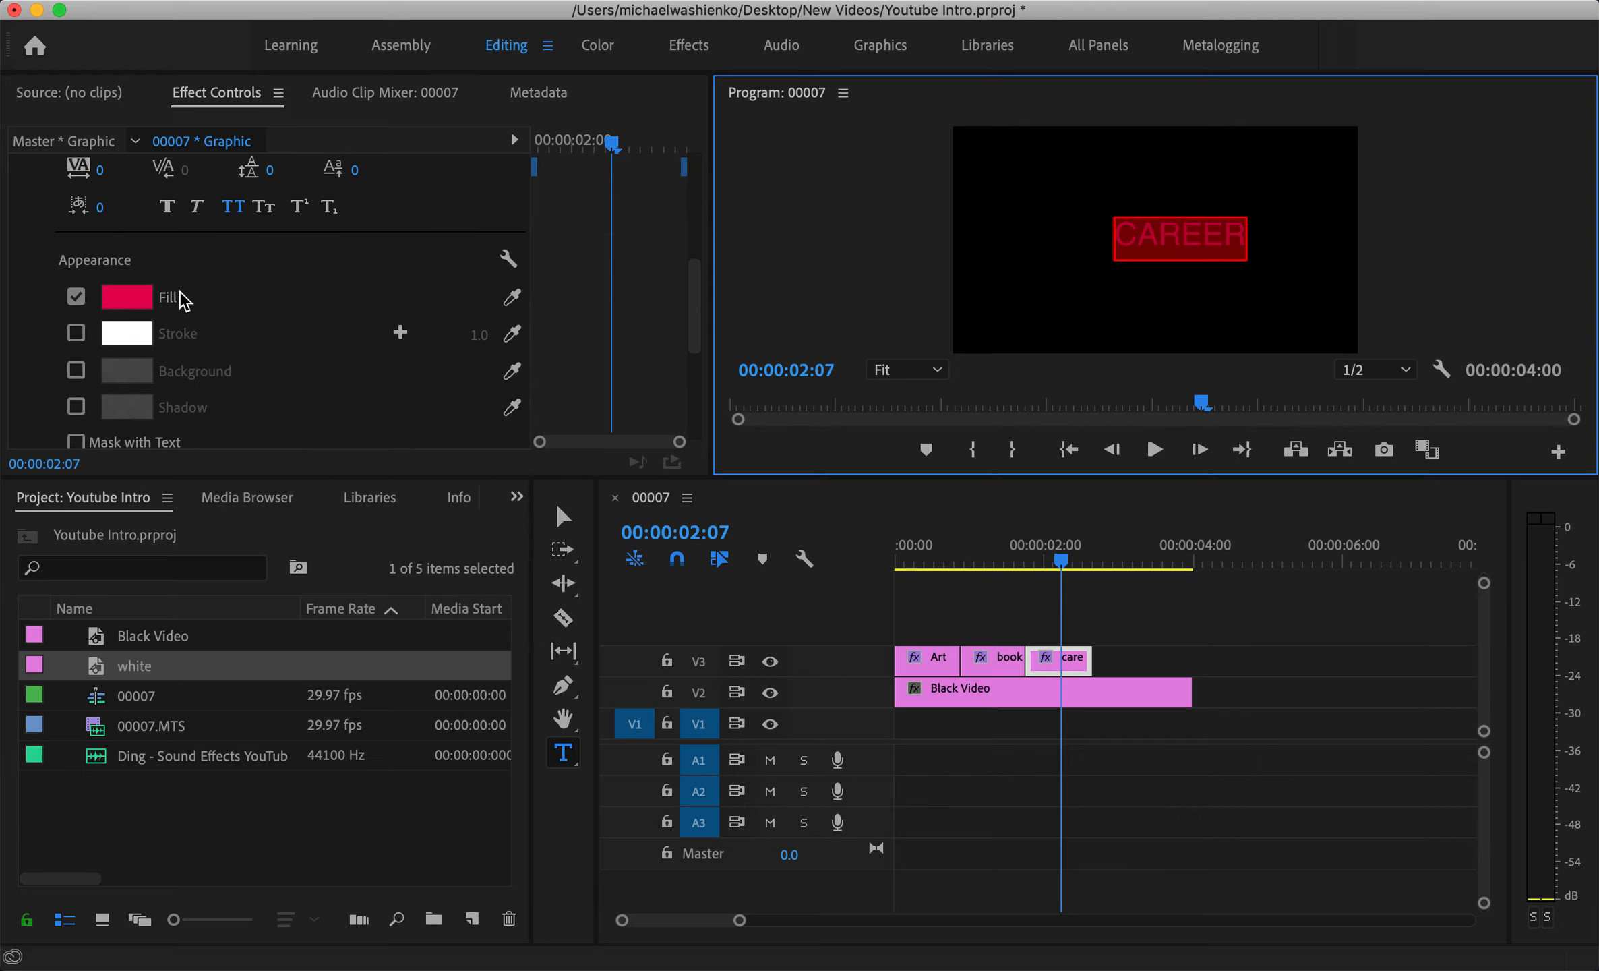
{"action": "left_click", "coordinate": [125, 297]}
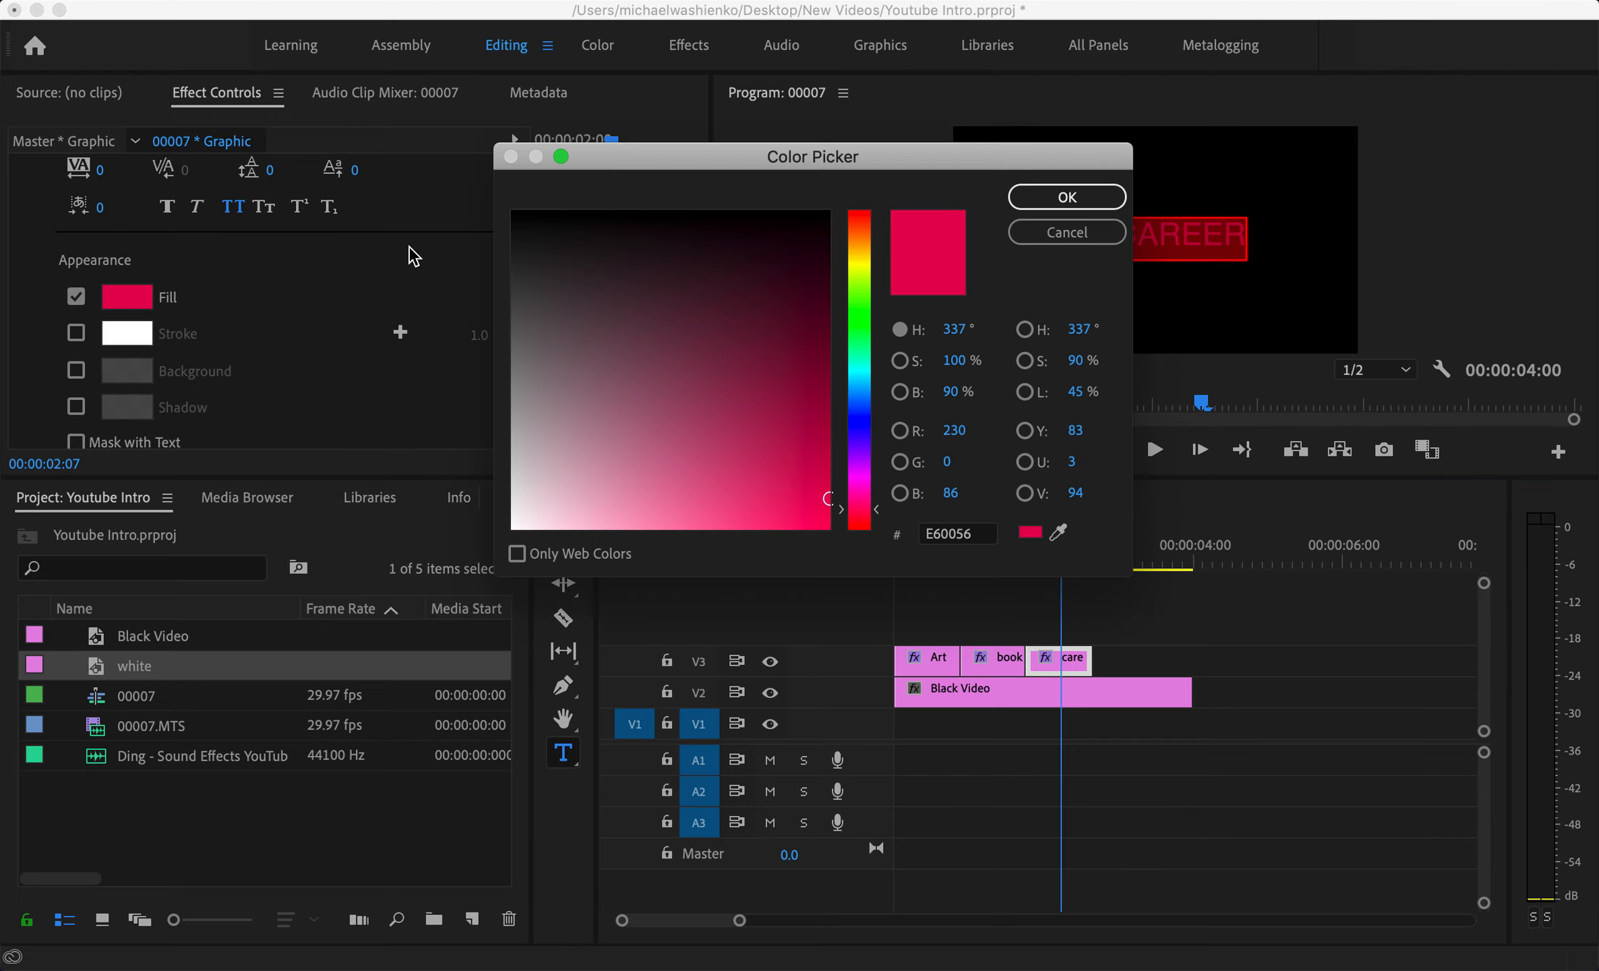
{"action": "left_click", "coordinate": [865, 263]}
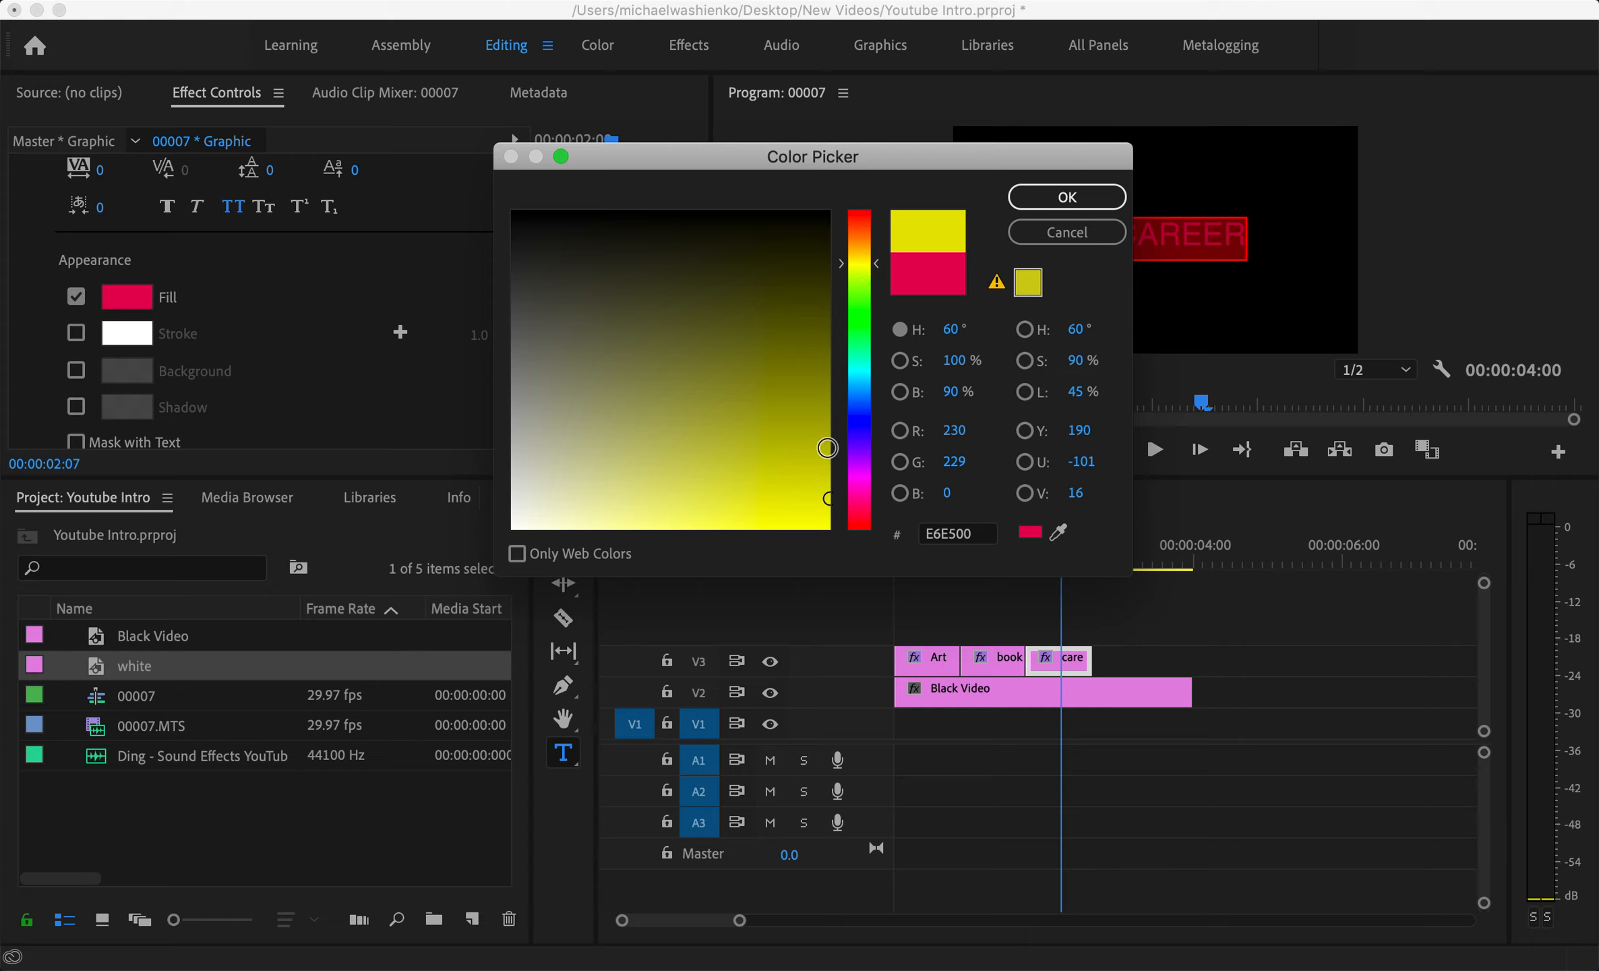
{"action": "left_click", "coordinate": [826, 501]}
{"action": "mouse_move", "coordinate": [826, 502]}
{"action": "left_mouse_down"}
{"action": "mouse_move", "coordinate": [833, 447]}
{"action": "mouse_move", "coordinate": [748, 495]}
{"action": "left_mouse_up"}
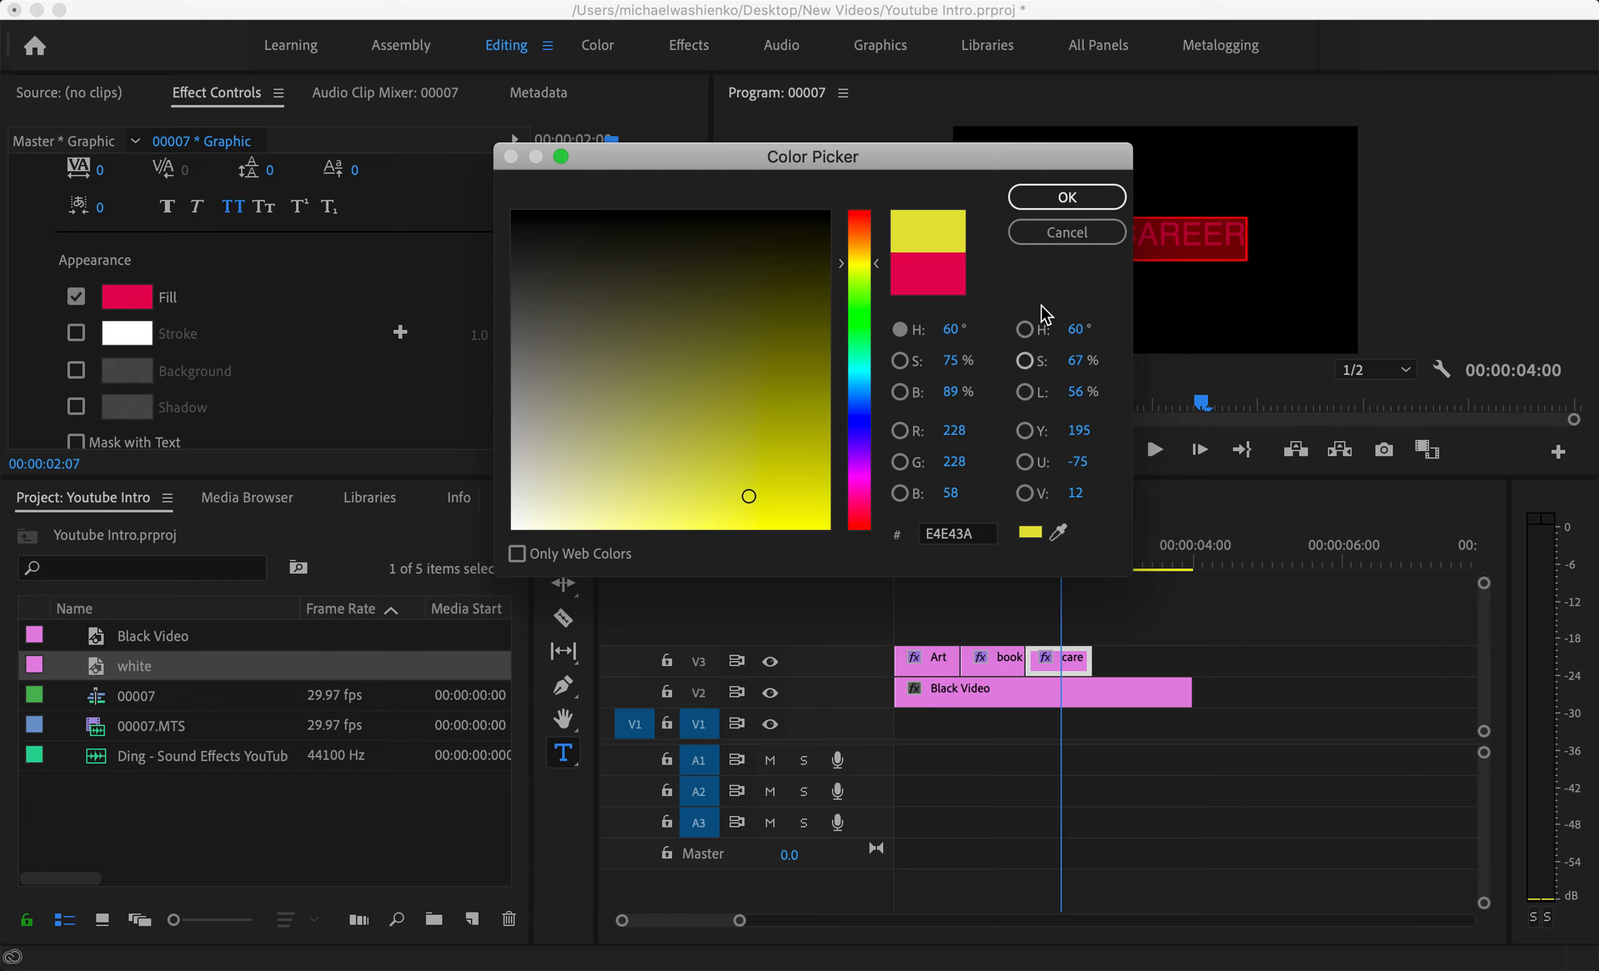
{"action": "left_click", "coordinate": [1066, 197]}
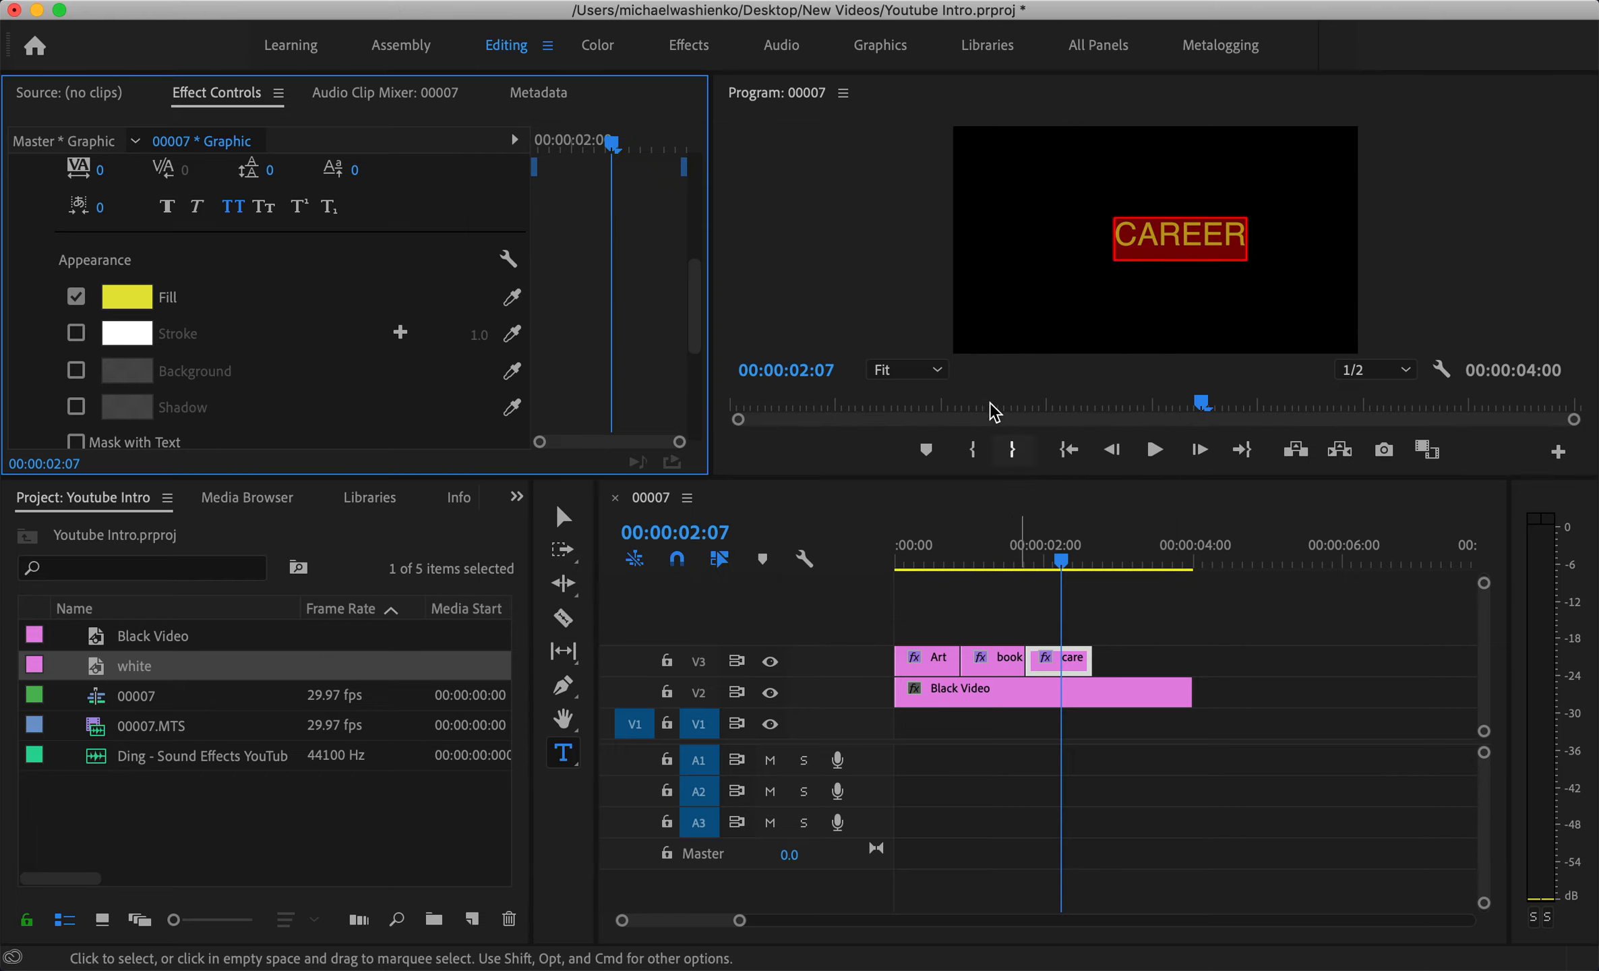
Move the CAREER title to the center of the frame and play the sequence from its start.
{"action": "left_click", "coordinate": [946, 506]}
{"action": "key", "text": "v"}
{"action": "left_click", "coordinate": [1158, 229]}
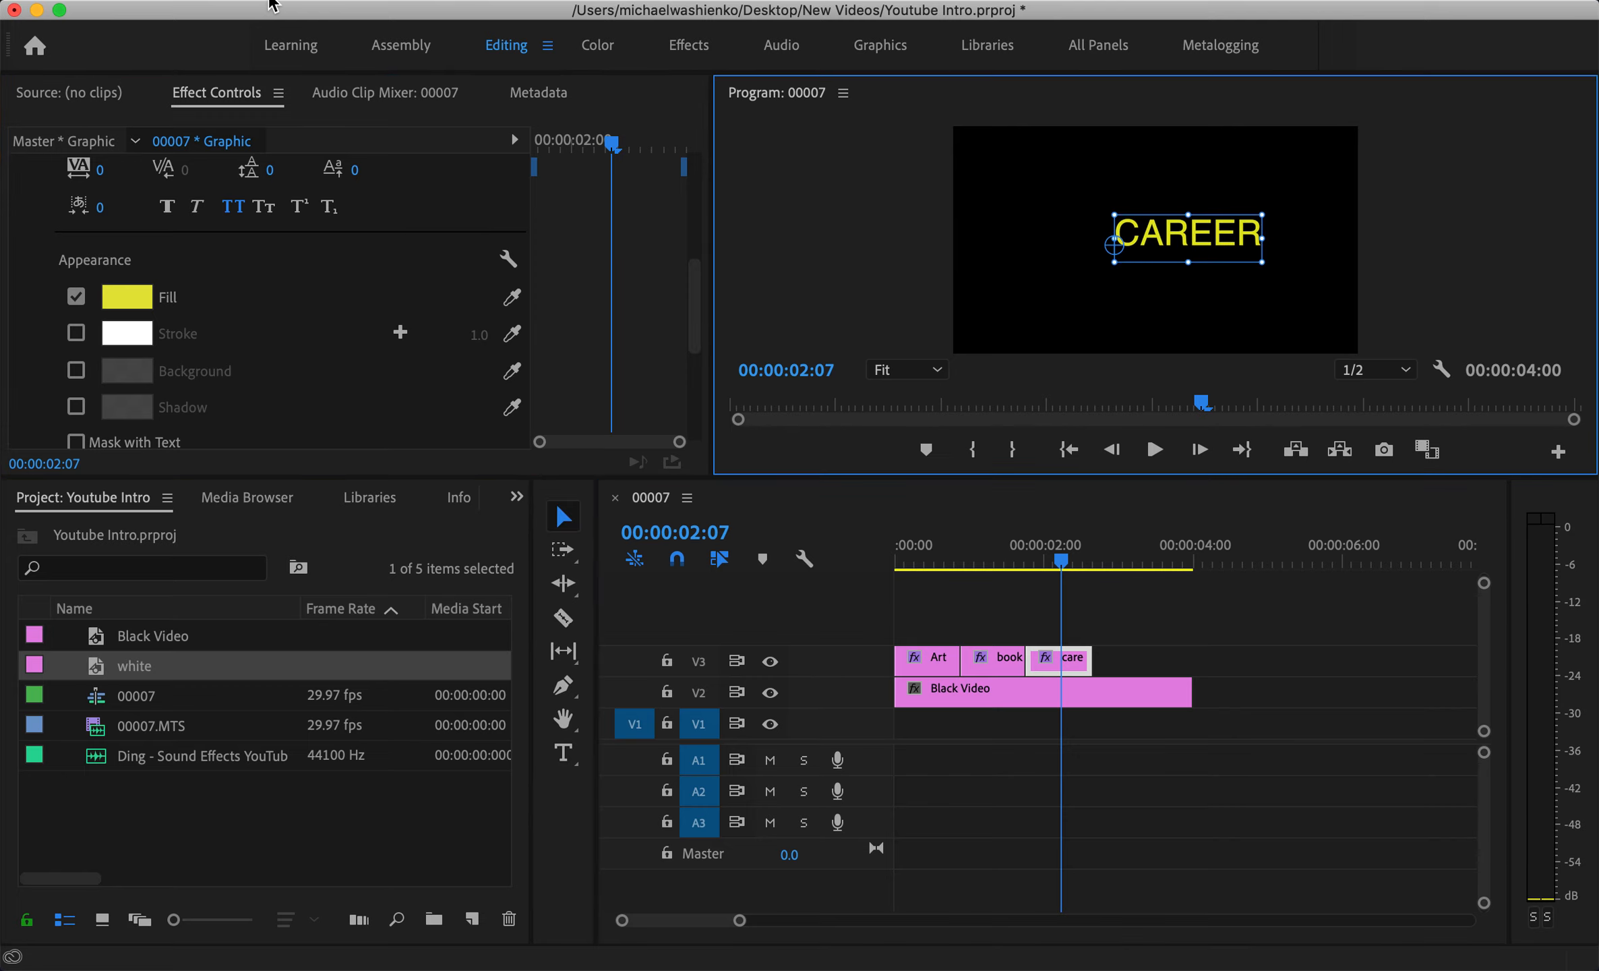
{"action": "left_click", "coordinate": [273, 4]}
{"action": "left_click", "coordinate": [284, 18]}
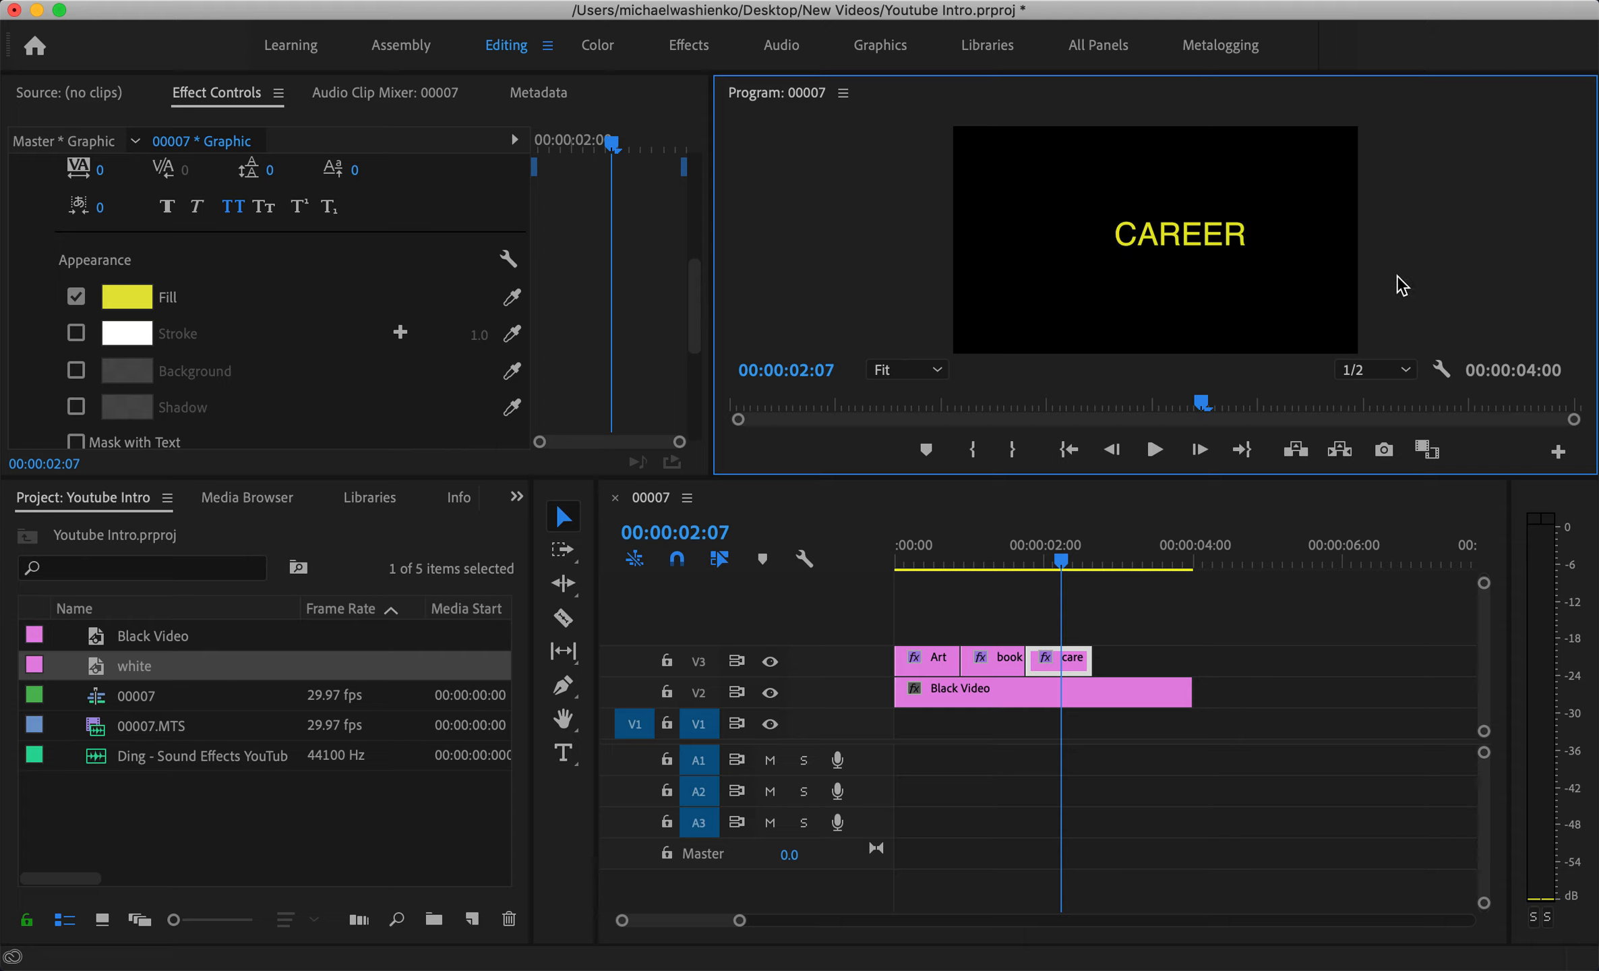
{"action": "left_click_drag", "start_coordinate": [1212, 255], "coordinate": [1173, 249]}
{"action": "left_click_drag", "start_coordinate": [1060, 560], "coordinate": [874, 569]}
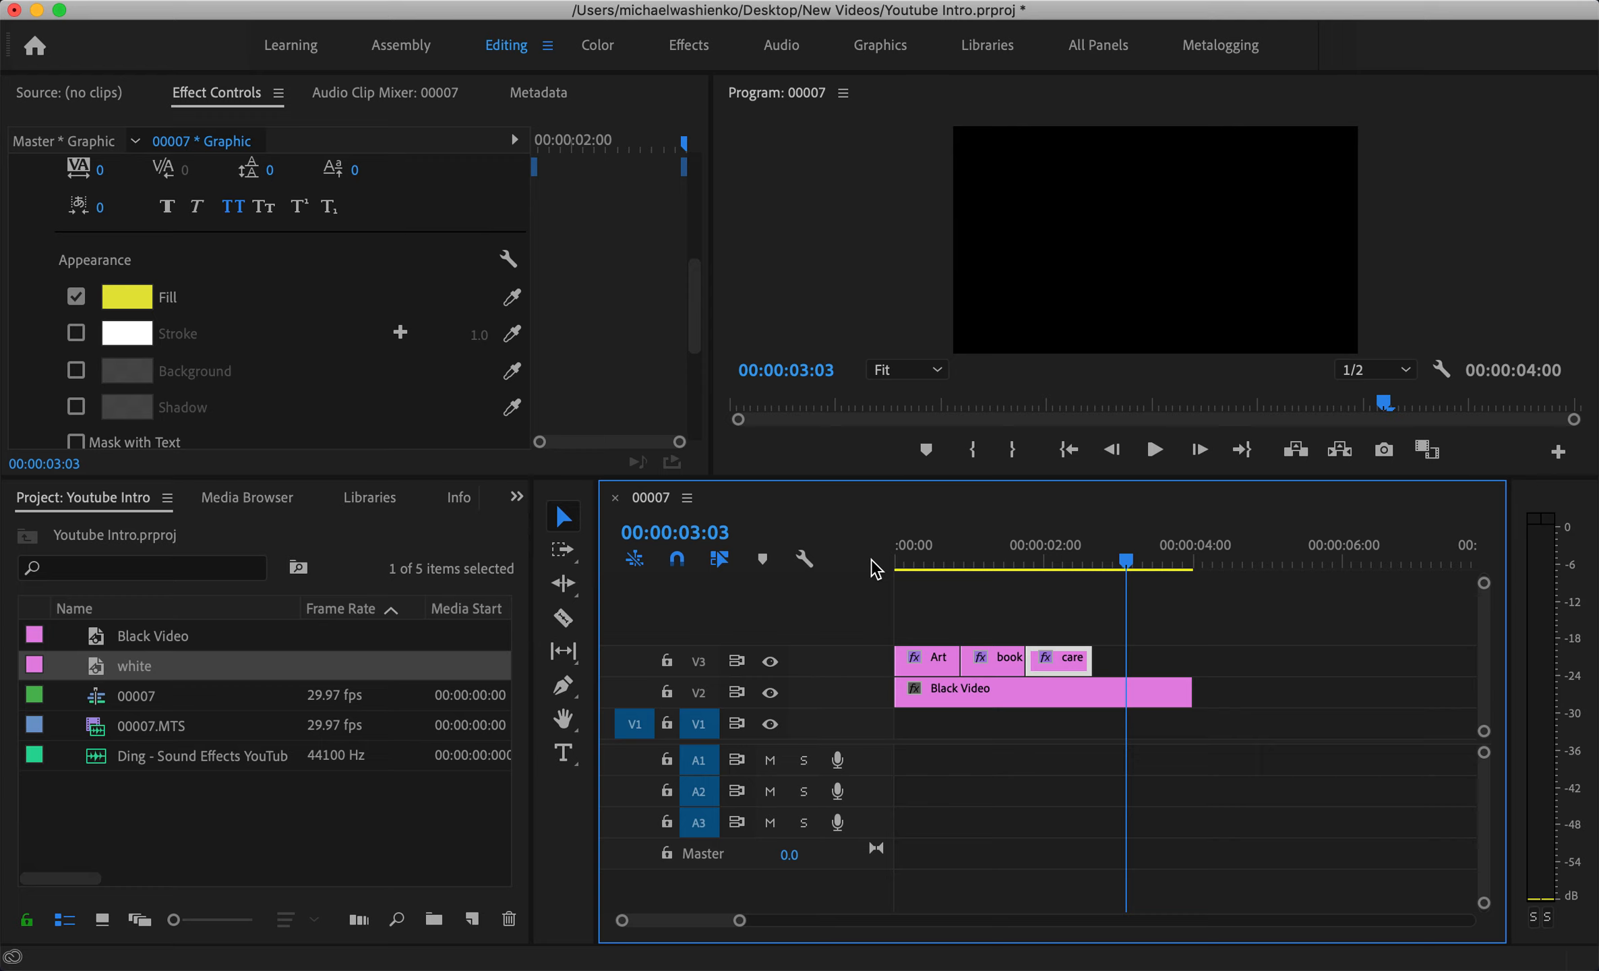
Shorten the Art clip on V3 by trimming its end to 00:00:00:25.
{"action": "left_click", "coordinate": [941, 658]}
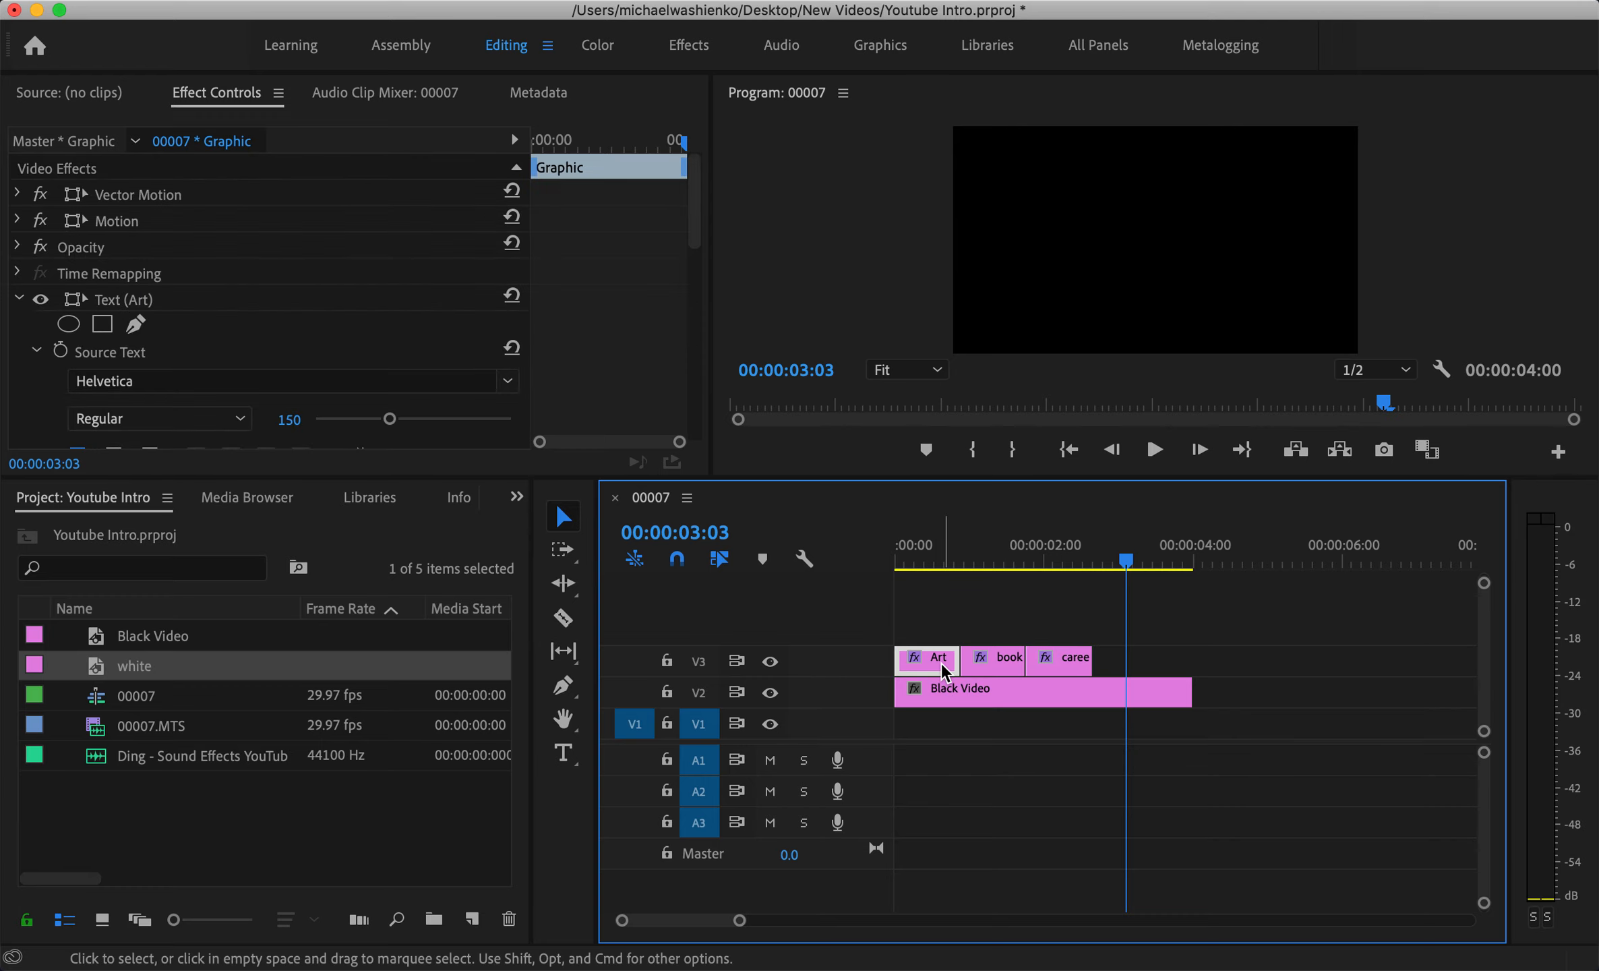
{"action": "key", "text": "="}
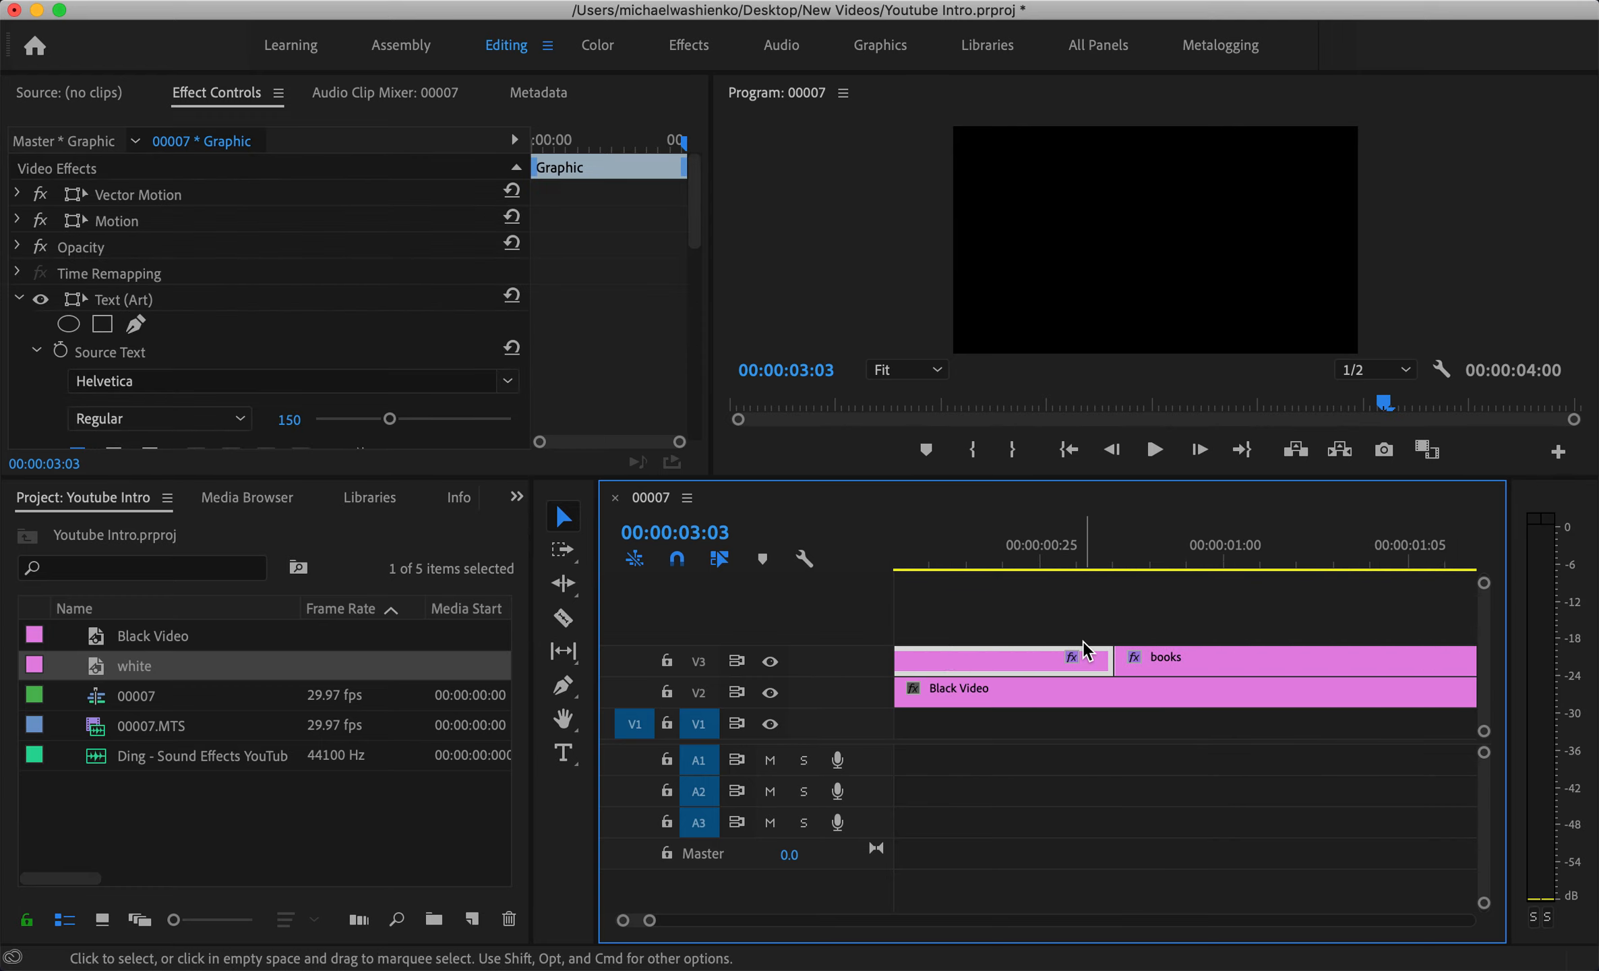
{"action": "left_click_drag", "start_coordinate": [1102, 664], "coordinate": [1037, 666]}
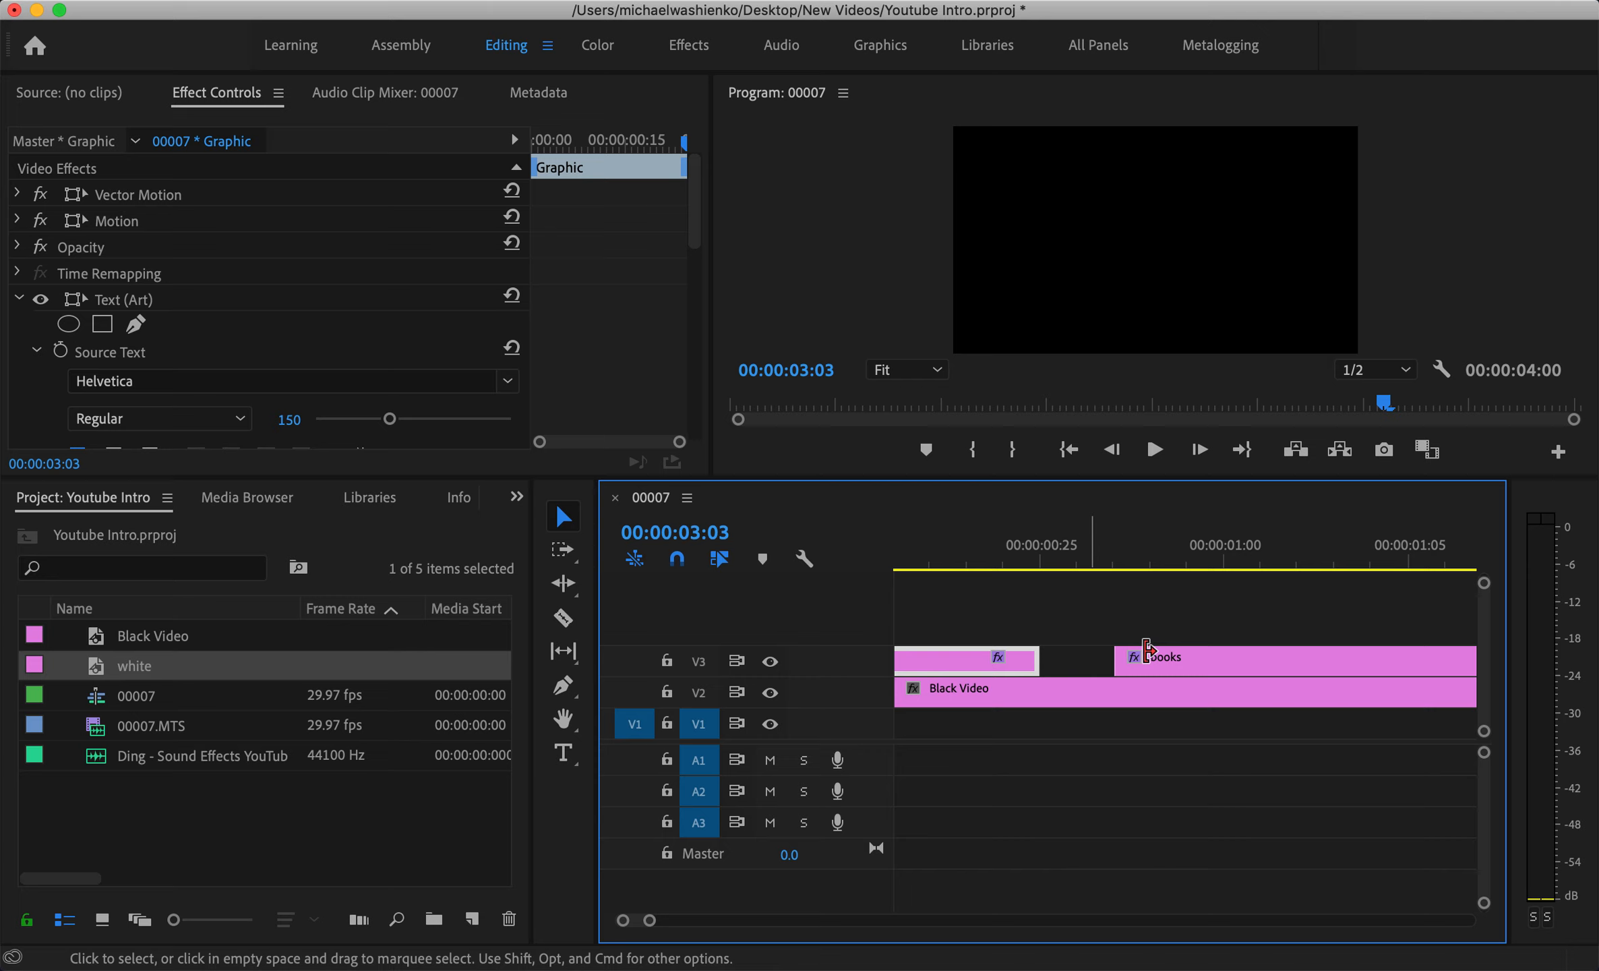
{"action": "left_click", "coordinate": [1187, 670]}
{"action": "left_click_drag", "start_coordinate": [1186, 673], "coordinate": [1109, 685]}
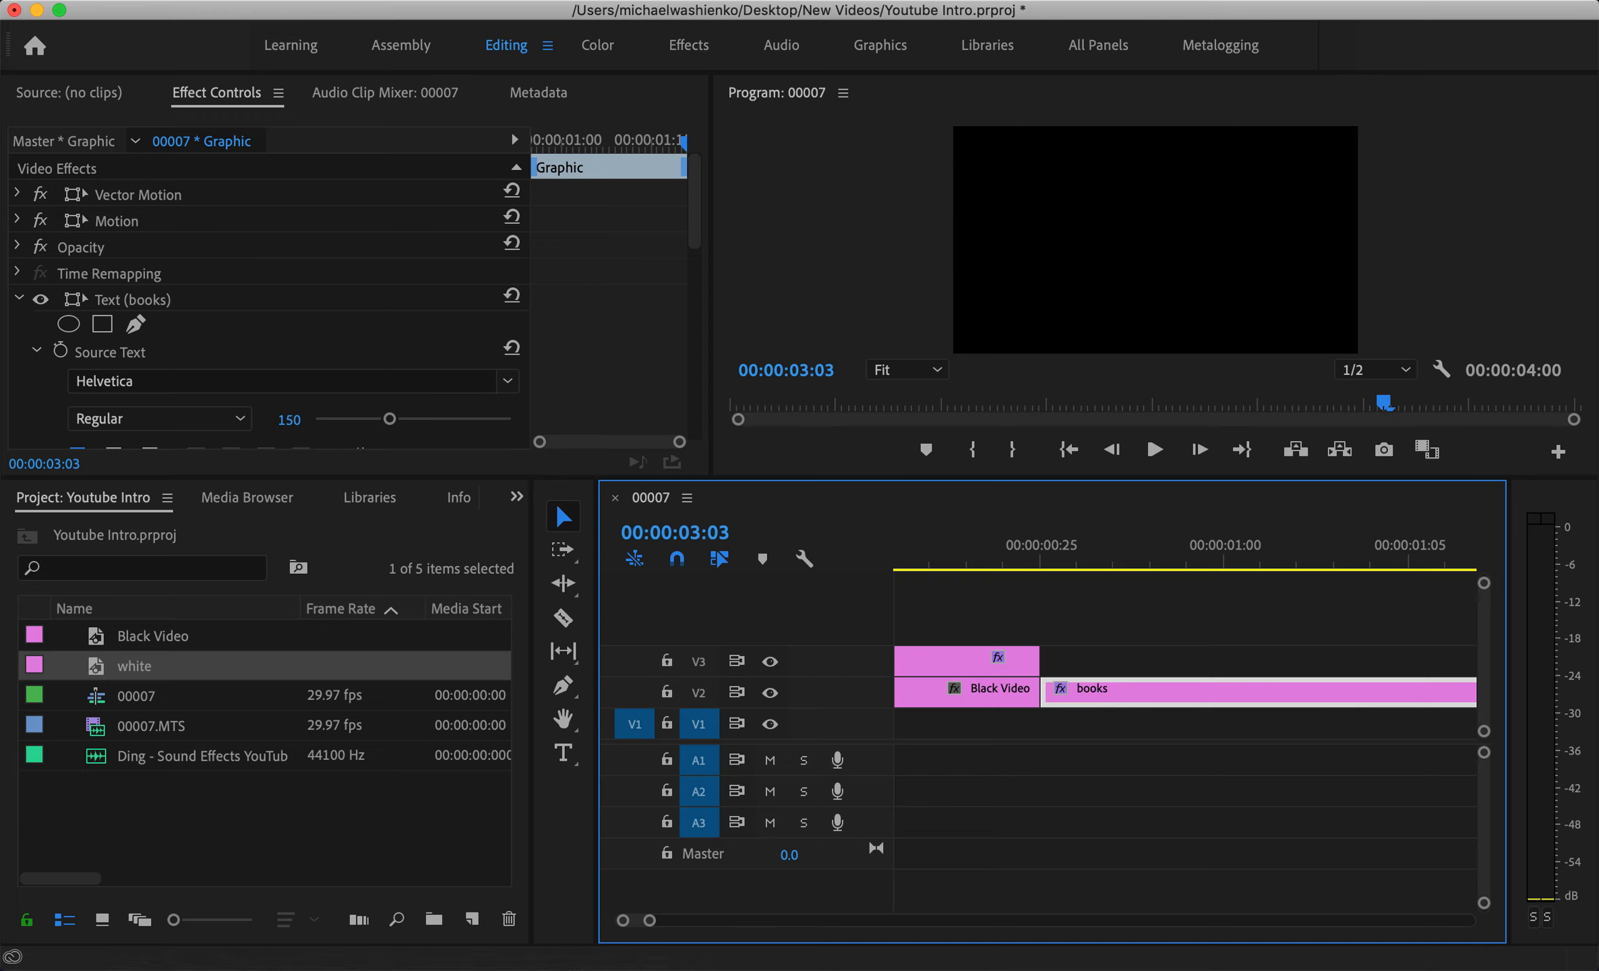
{"action": "key", "text": "super+z"}
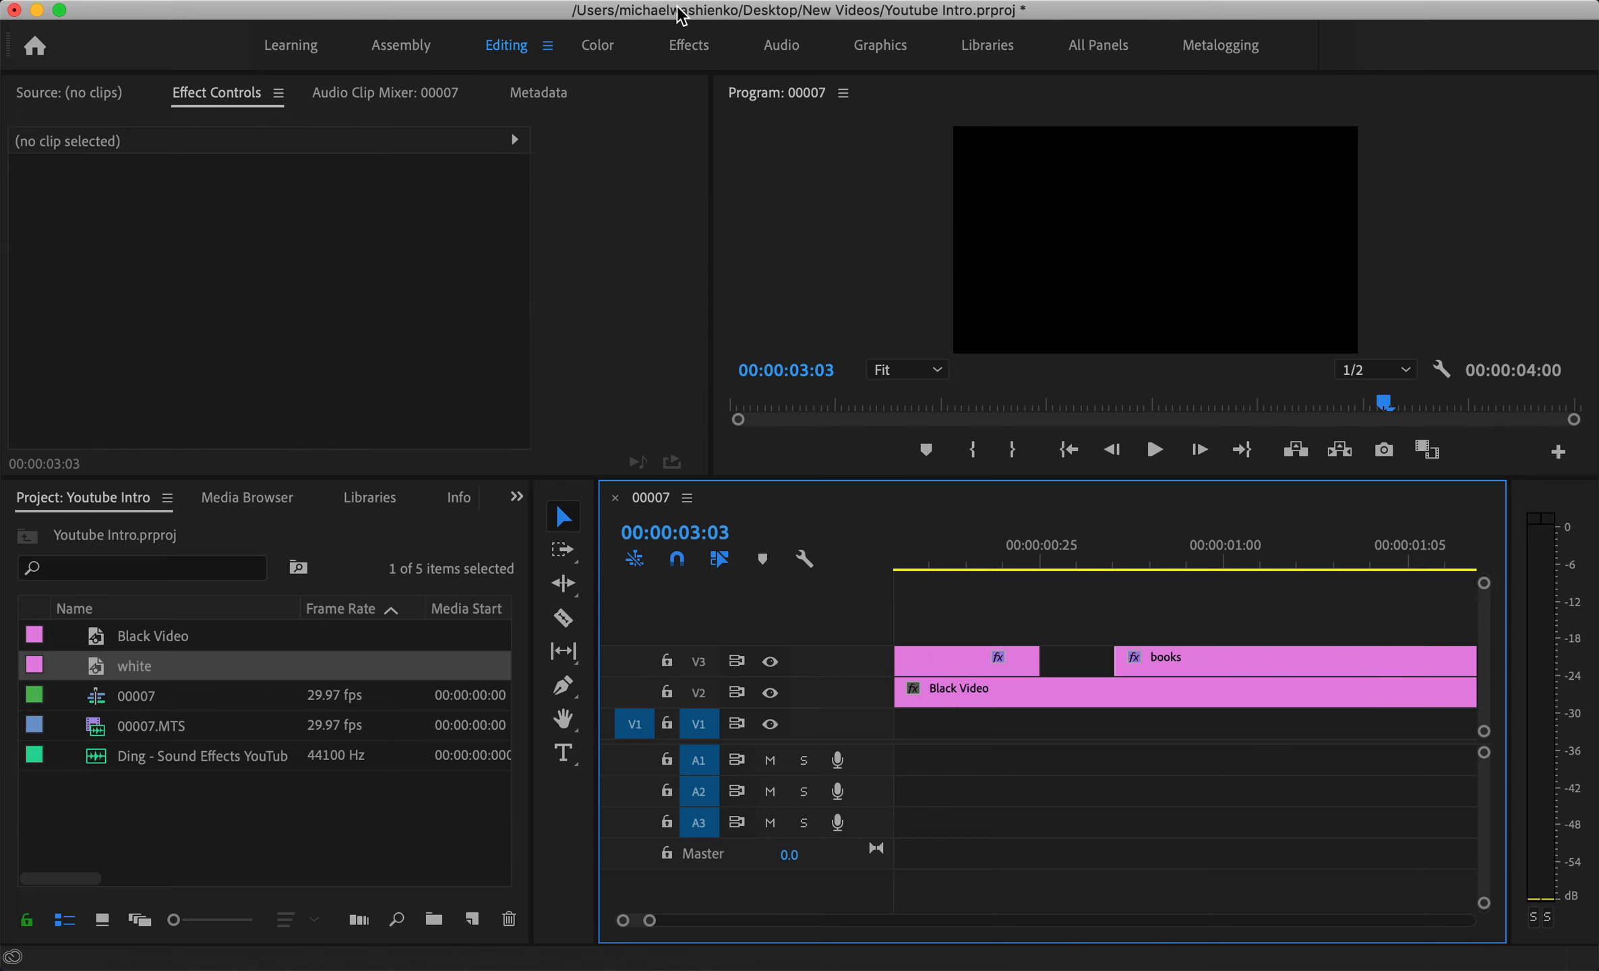
Move the Books clip against the end of the Art clip on V3 and trim its end to 00:00:01:19.
{"action": "left_click", "coordinate": [1184, 659]}
{"action": "left_click_drag", "start_coordinate": [1185, 659], "coordinate": [1099, 664]}
{"action": "scroll", "coordinate": [1103, 667], "scroll_direction": "right", "scroll_amount": 5}
{"action": "scroll", "coordinate": [1105, 667], "scroll_direction": "right", "scroll_amount": 3}
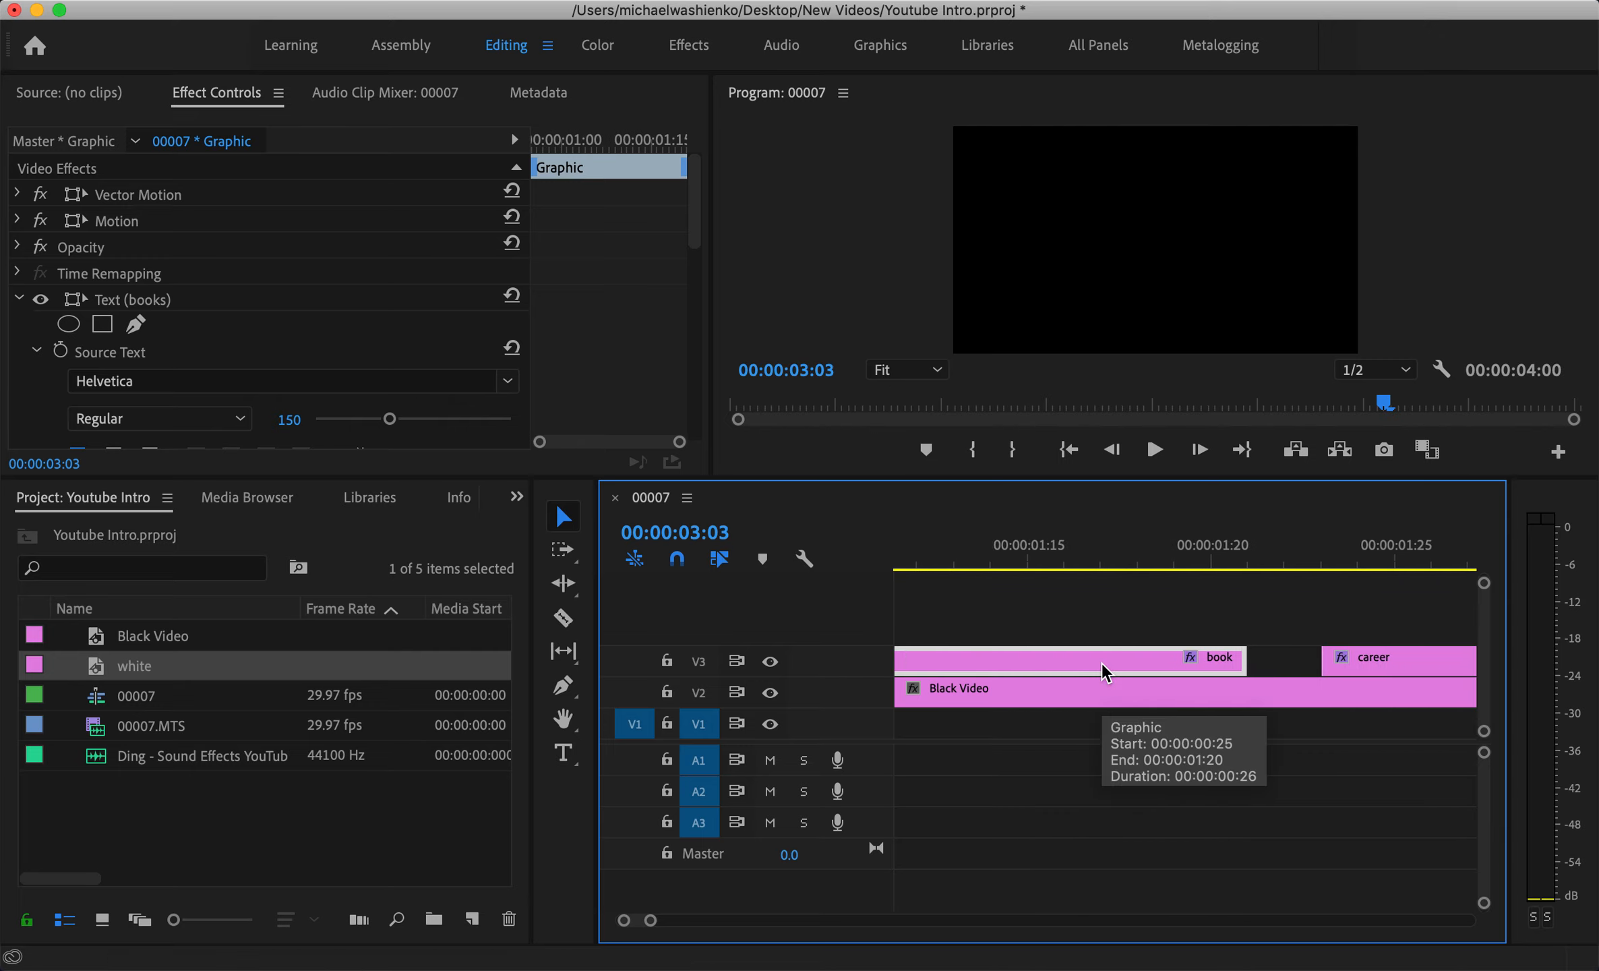
{"action": "left_click_drag", "start_coordinate": [1201, 660], "coordinate": [1132, 667]}
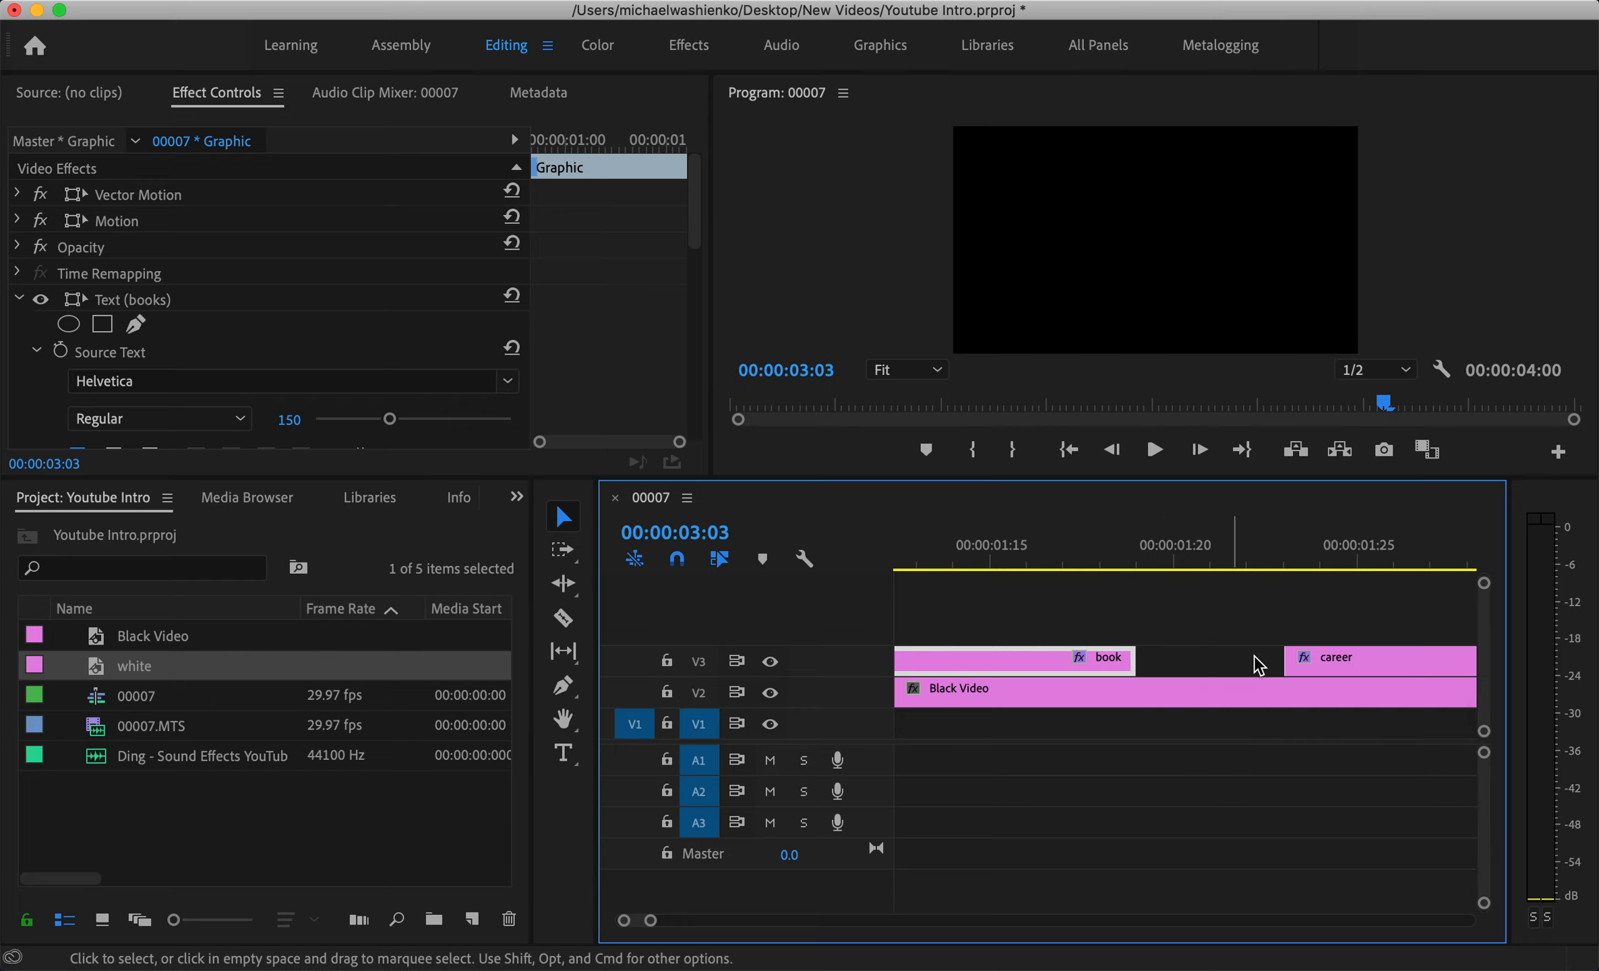
Move the Career clip against the end of the Books clip on V3 and trim its end to 00:00:02:13.
{"action": "left_click", "coordinate": [1226, 621]}
{"action": "left_click_drag", "start_coordinate": [1333, 657], "coordinate": [1186, 657]}
{"action": "scroll", "coordinate": [1186, 657], "scroll_direction": "down", "scroll_amount": 10}
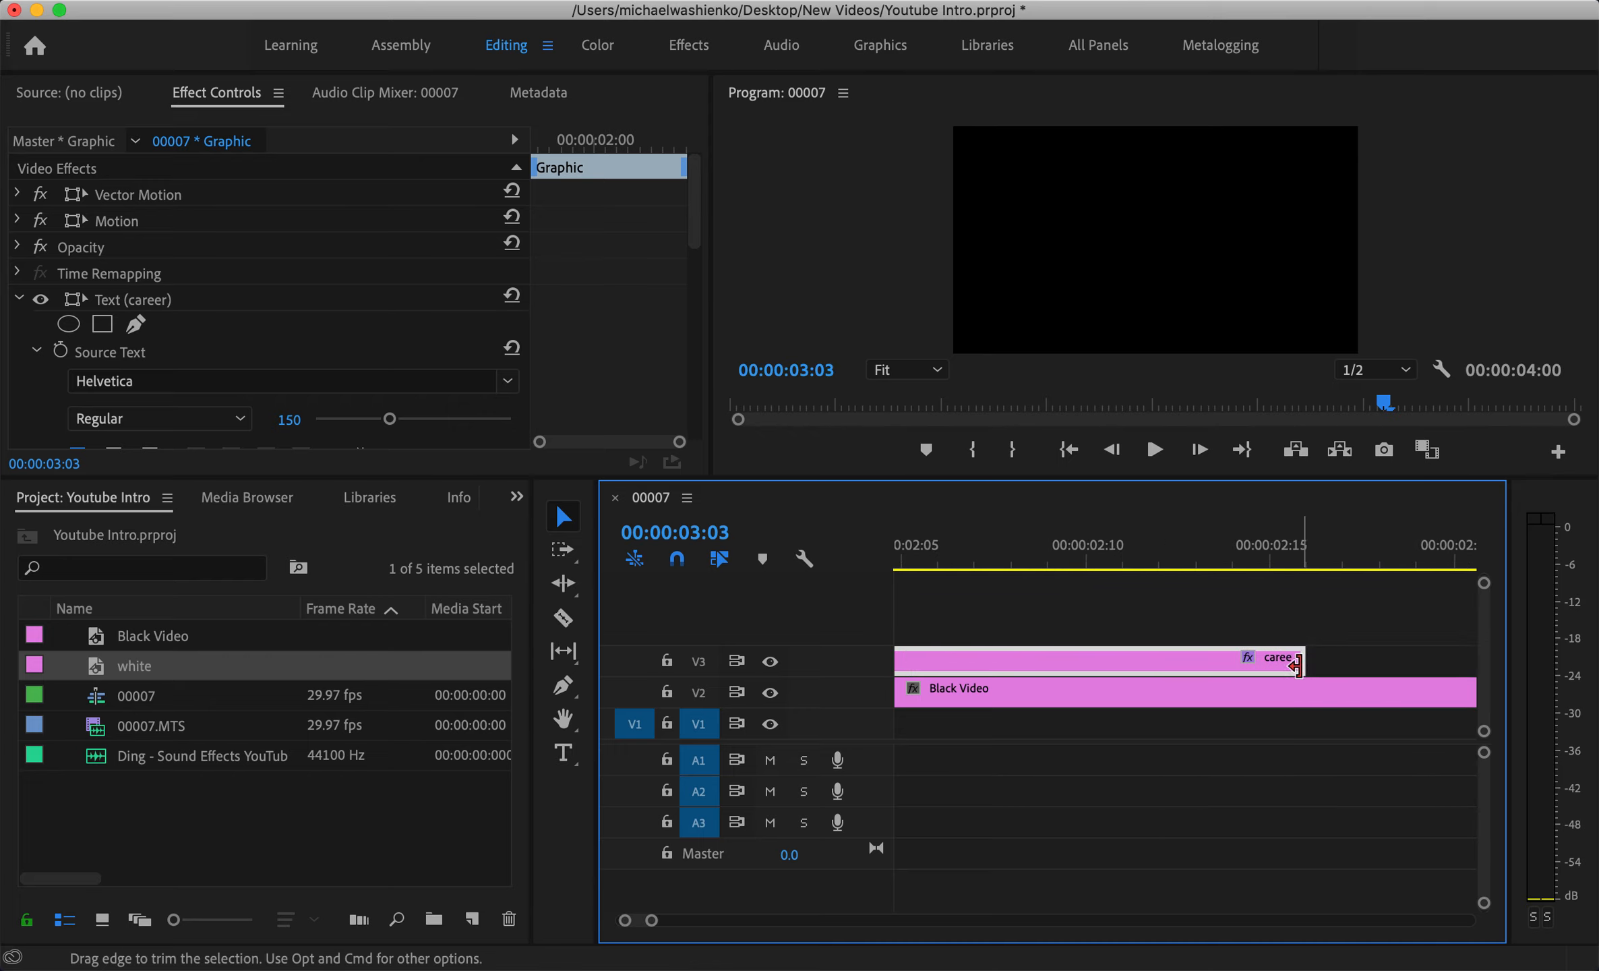
{"action": "left_click_drag", "start_coordinate": [1249, 648], "coordinate": [1225, 644]}
{"action": "scroll", "coordinate": [1223, 648], "scroll_direction": "down", "scroll_amount": 2}
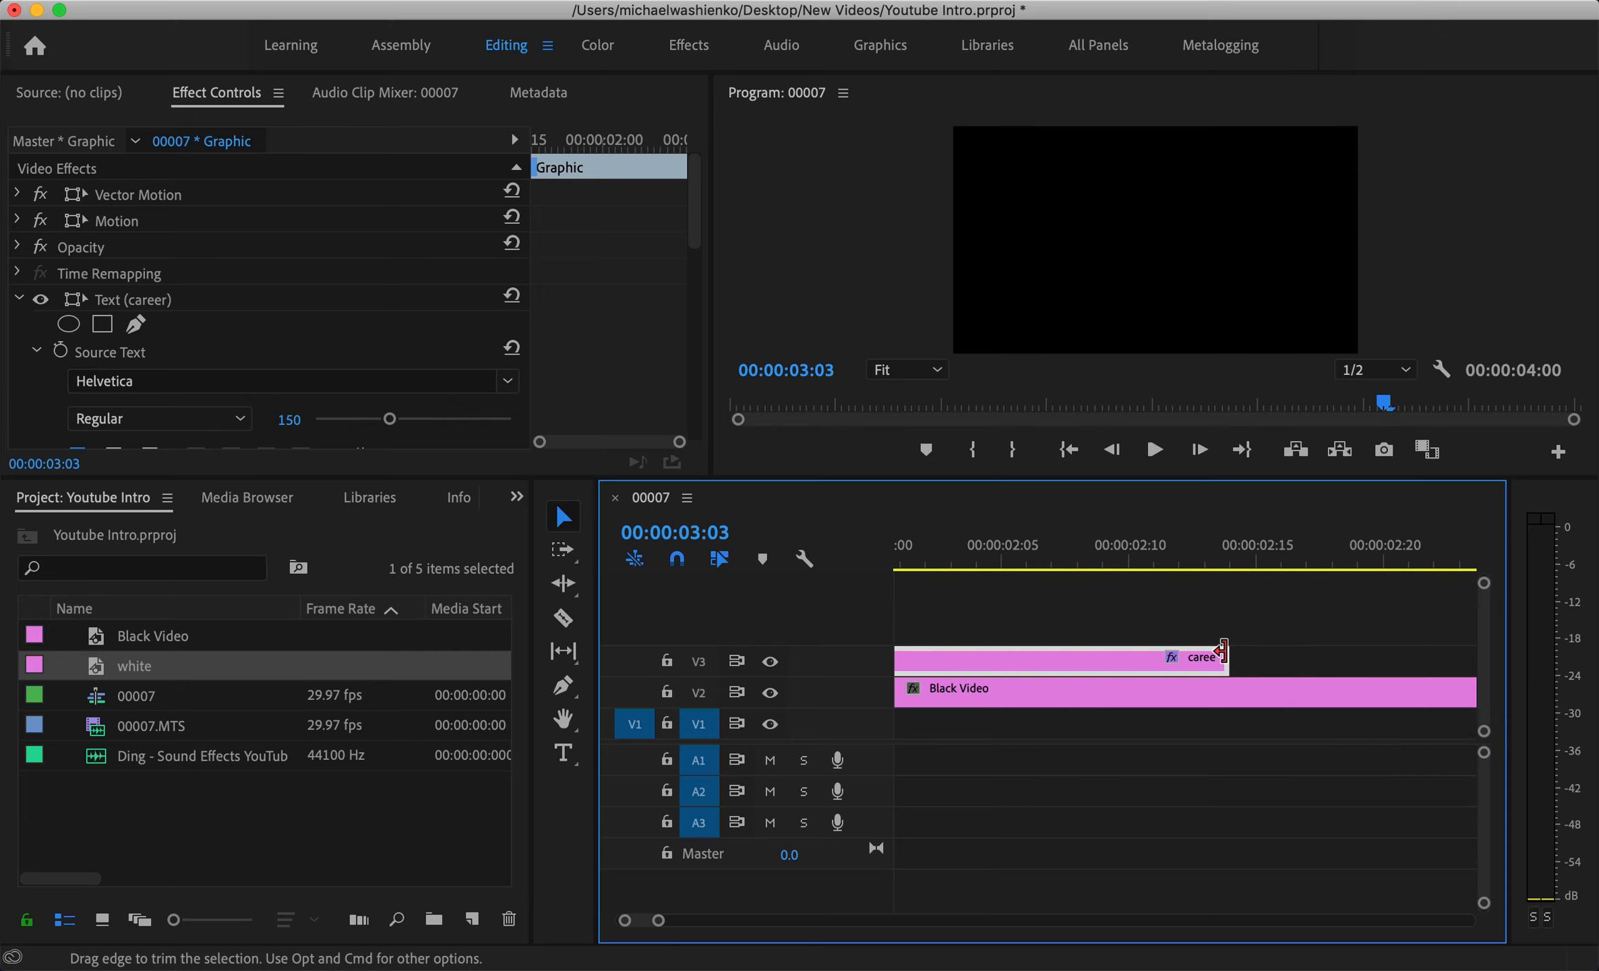
{"action": "scroll", "coordinate": [1222, 650], "scroll_direction": "down", "scroll_amount": 5}
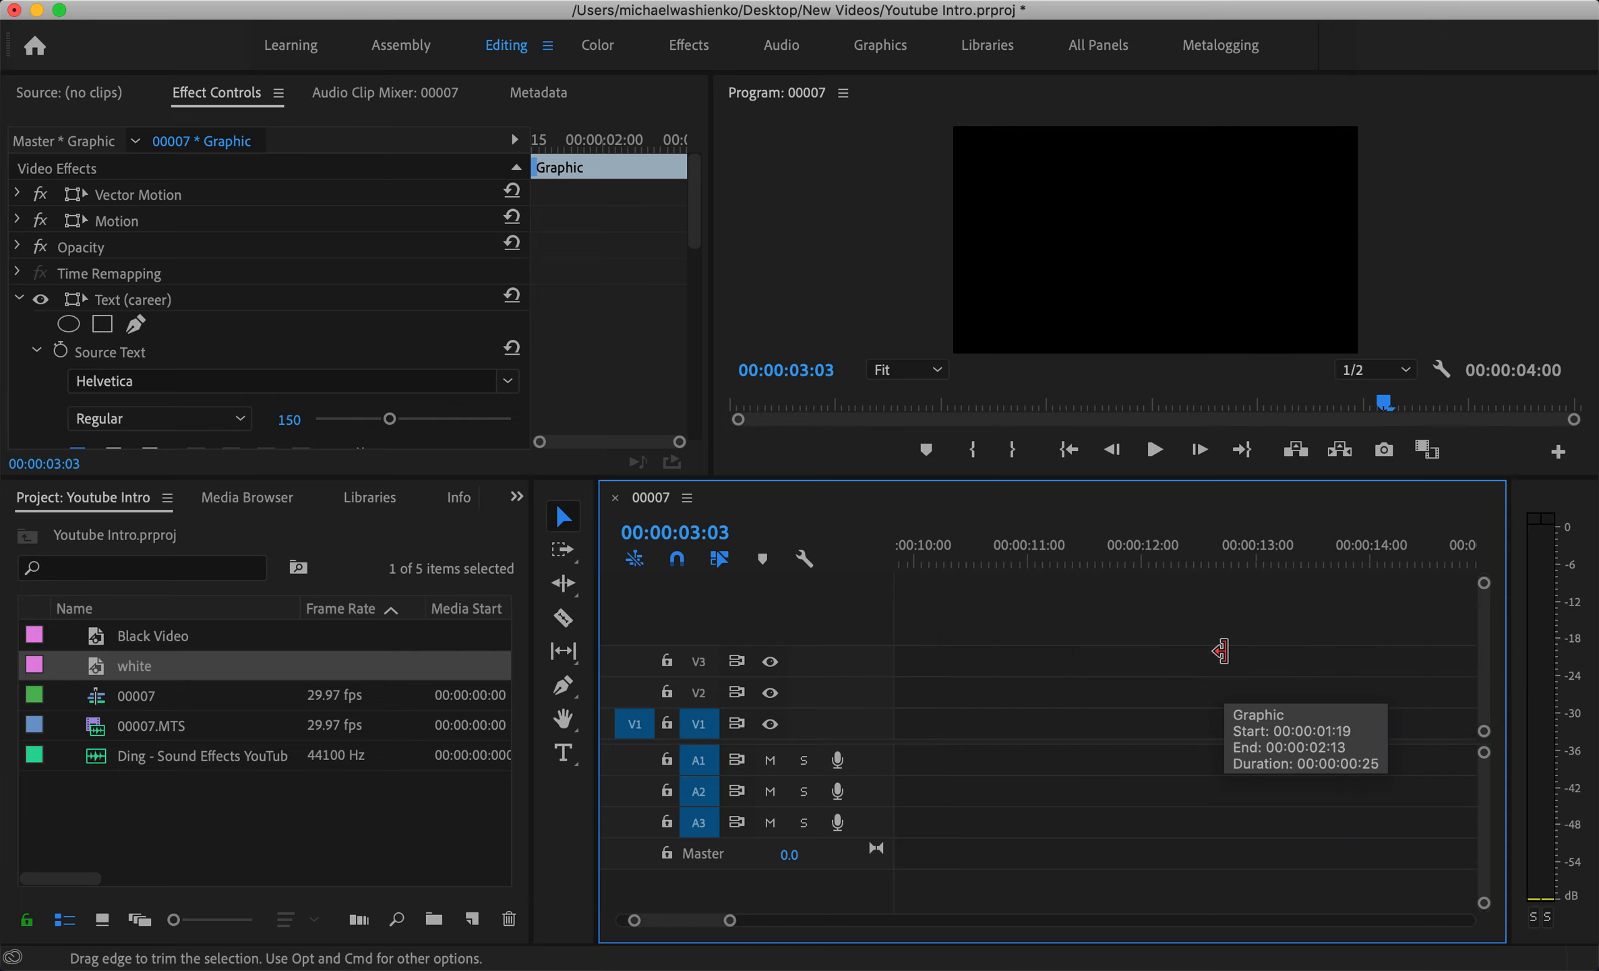
Play back the three shortened word titles from the start of the sequence.
{"action": "scroll", "coordinate": [1223, 654], "scroll_direction": "up", "scroll_amount": 5}
{"action": "left_click_drag", "start_coordinate": [1252, 566], "coordinate": [813, 596]}
{"action": "key", "text": "space"}
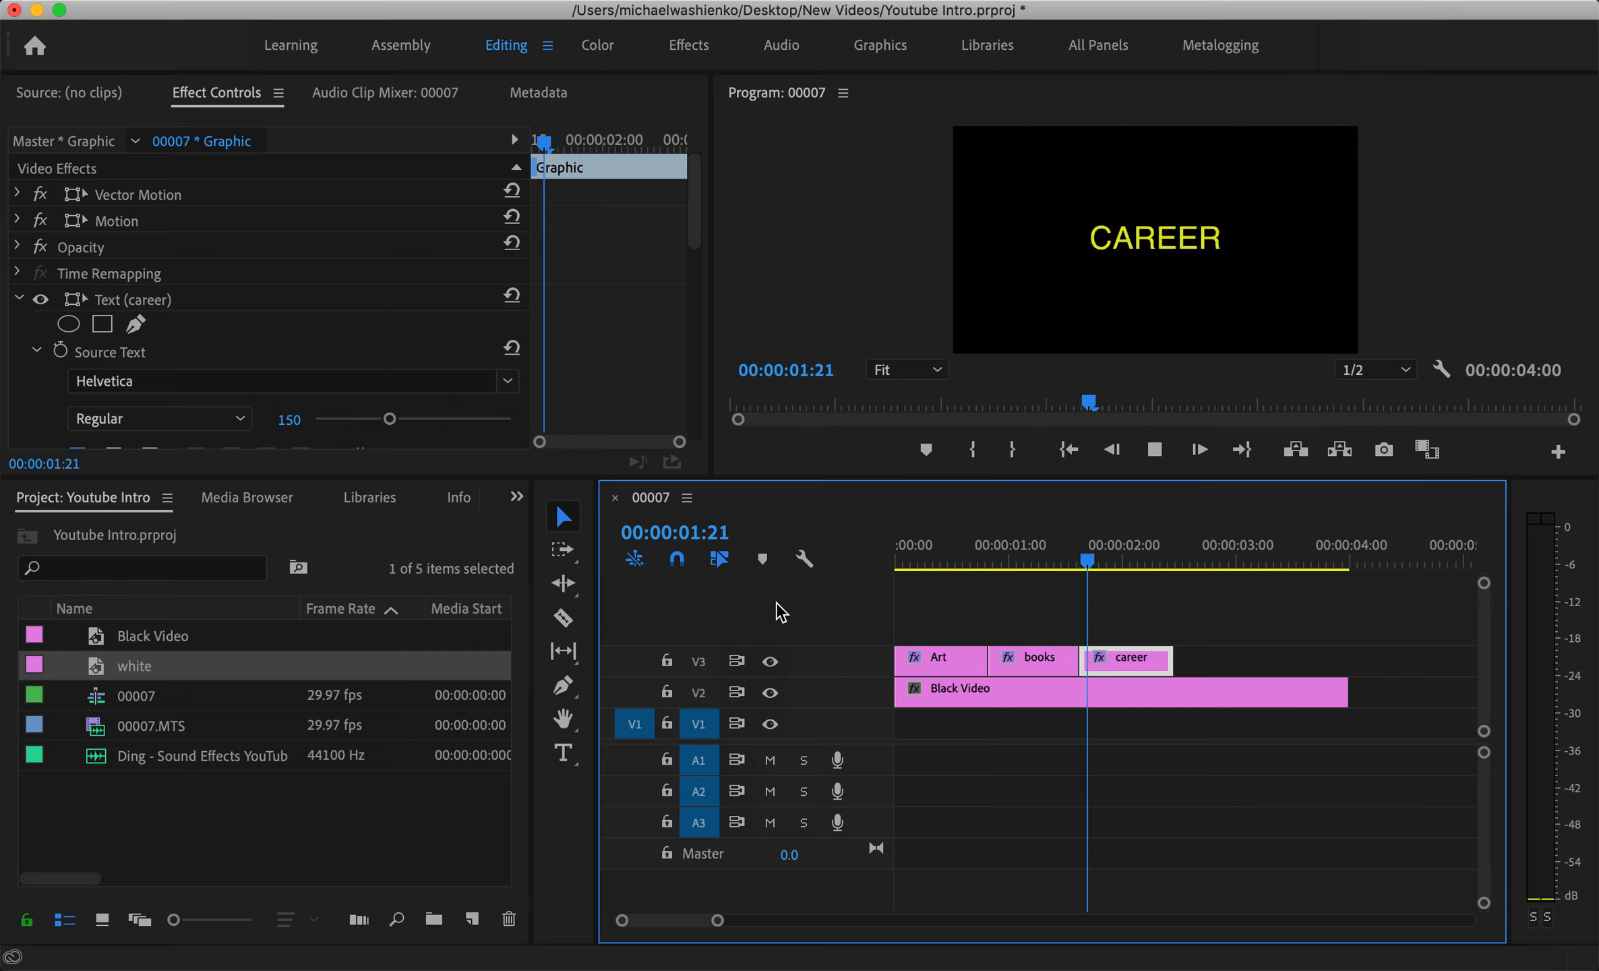
{"action": "key", "text": "space"}
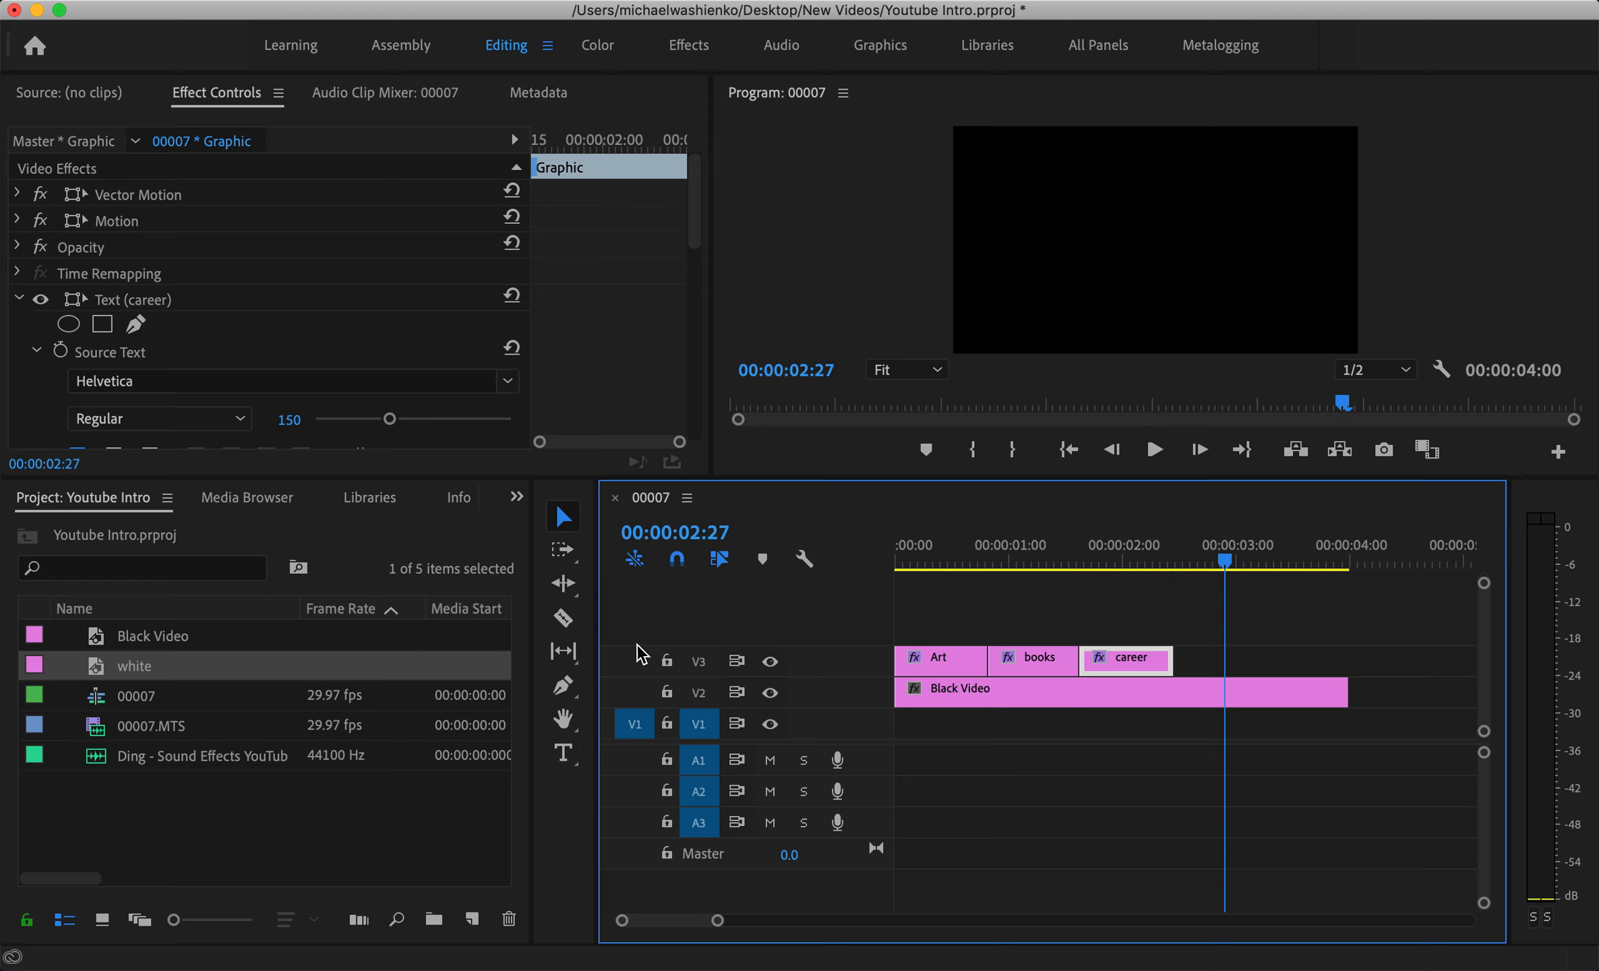
Place the white item on V3 directly after the Career clip and trim its end to match the Black Video clip.
{"action": "left_click", "coordinate": [291, 669]}
{"action": "left_click", "coordinate": [337, 673]}
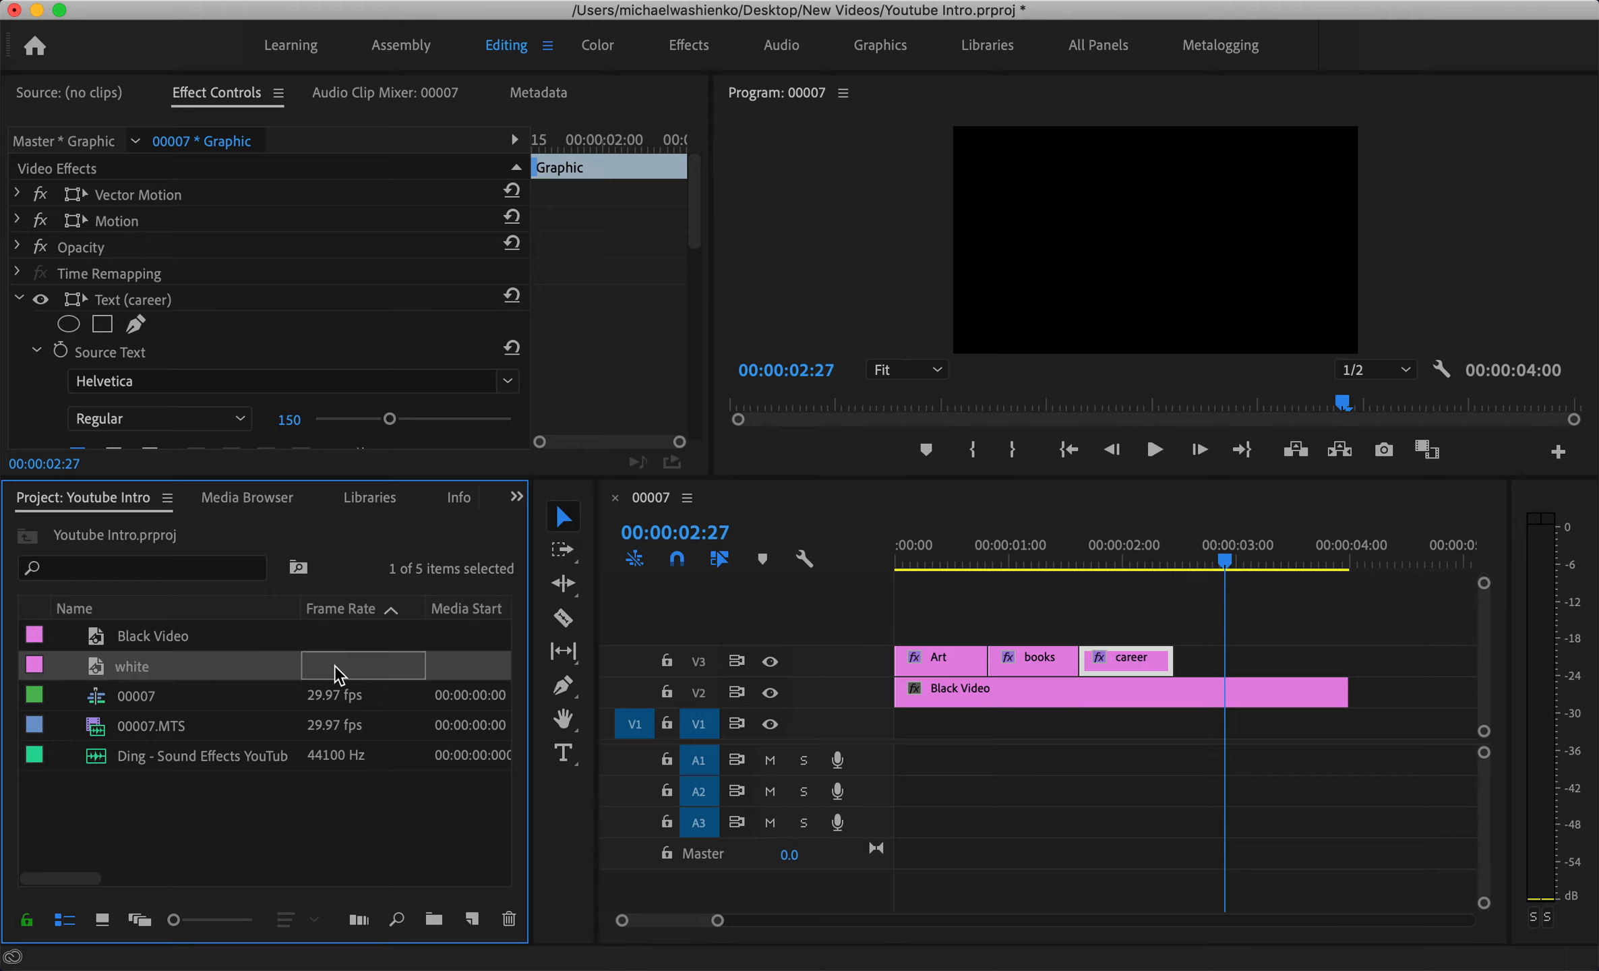
{"action": "left_click_drag", "start_coordinate": [220, 671], "coordinate": [1188, 666]}
{"action": "scroll", "coordinate": [1263, 713], "scroll_direction": "right", "scroll_amount": 5}
{"action": "scroll", "coordinate": [1130, 685], "scroll_direction": "down", "scroll_amount": 5}
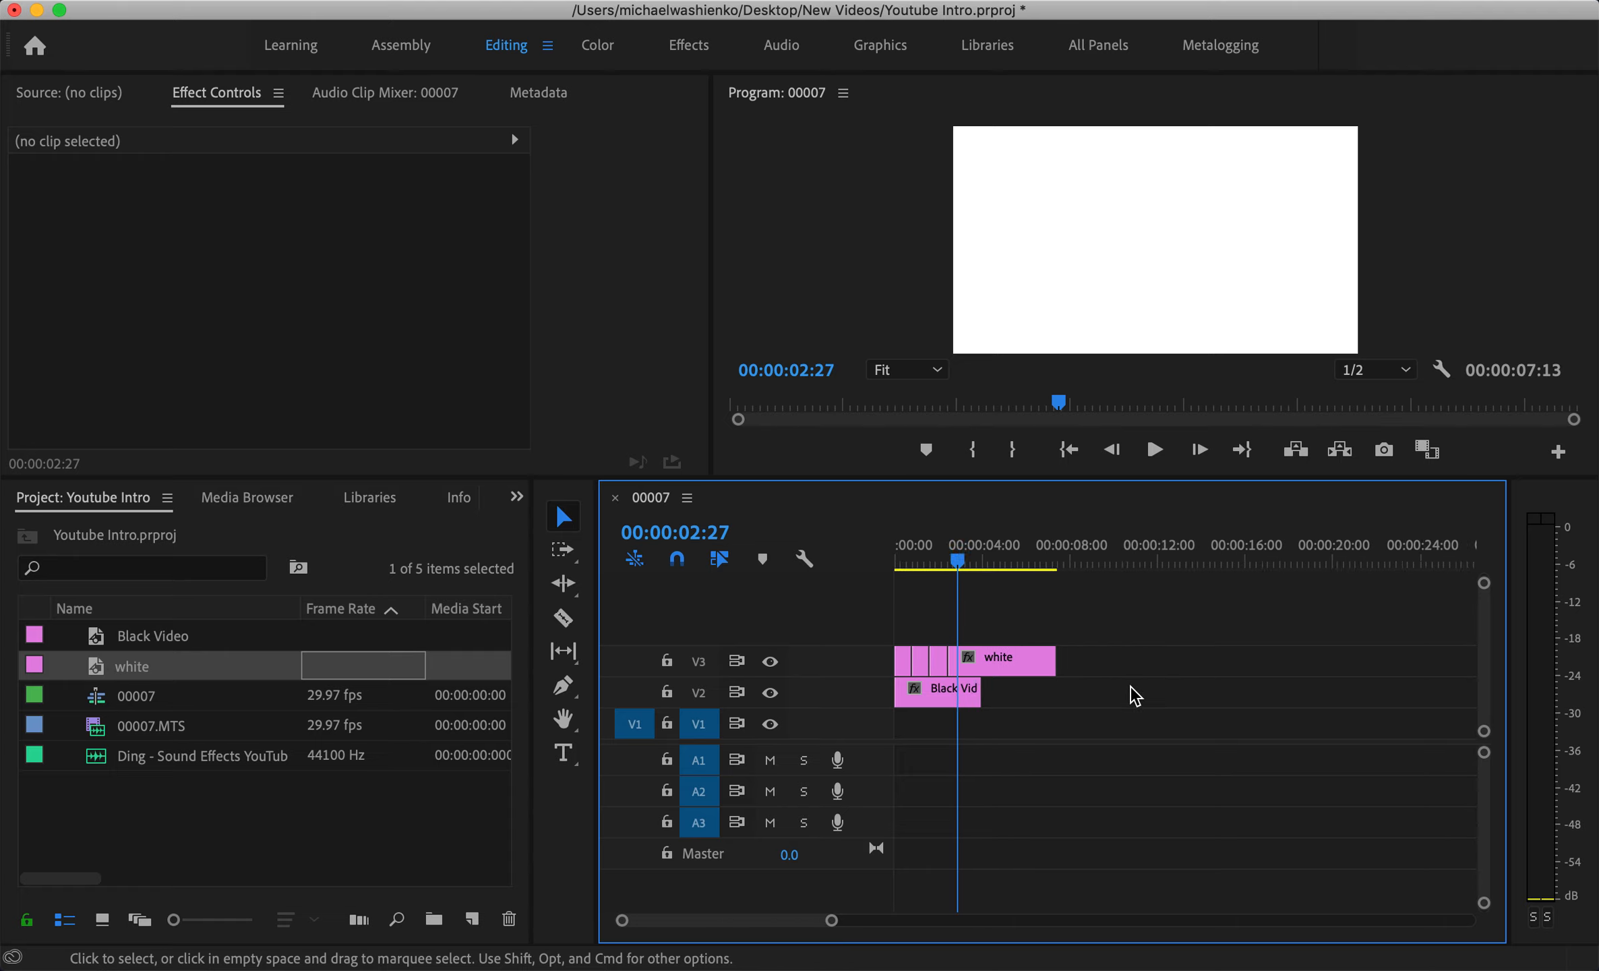
{"action": "left_click_drag", "start_coordinate": [1036, 659], "coordinate": [969, 661]}
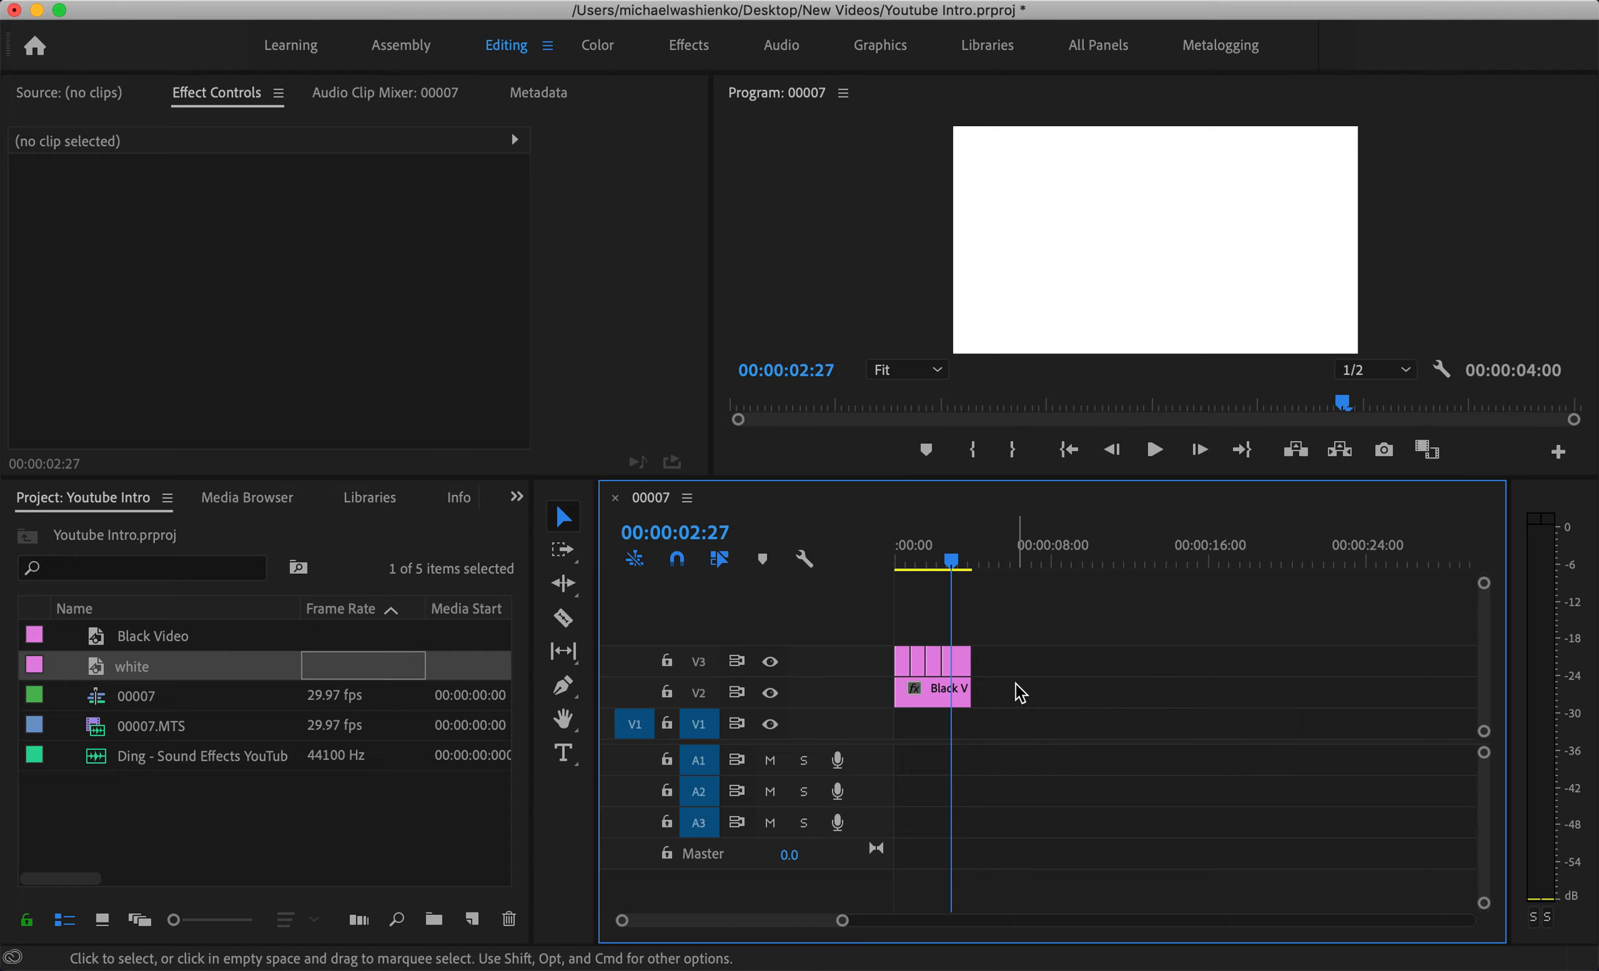
{"action": "scroll", "coordinate": [1020, 692], "scroll_direction": "up", "scroll_amount": 6}
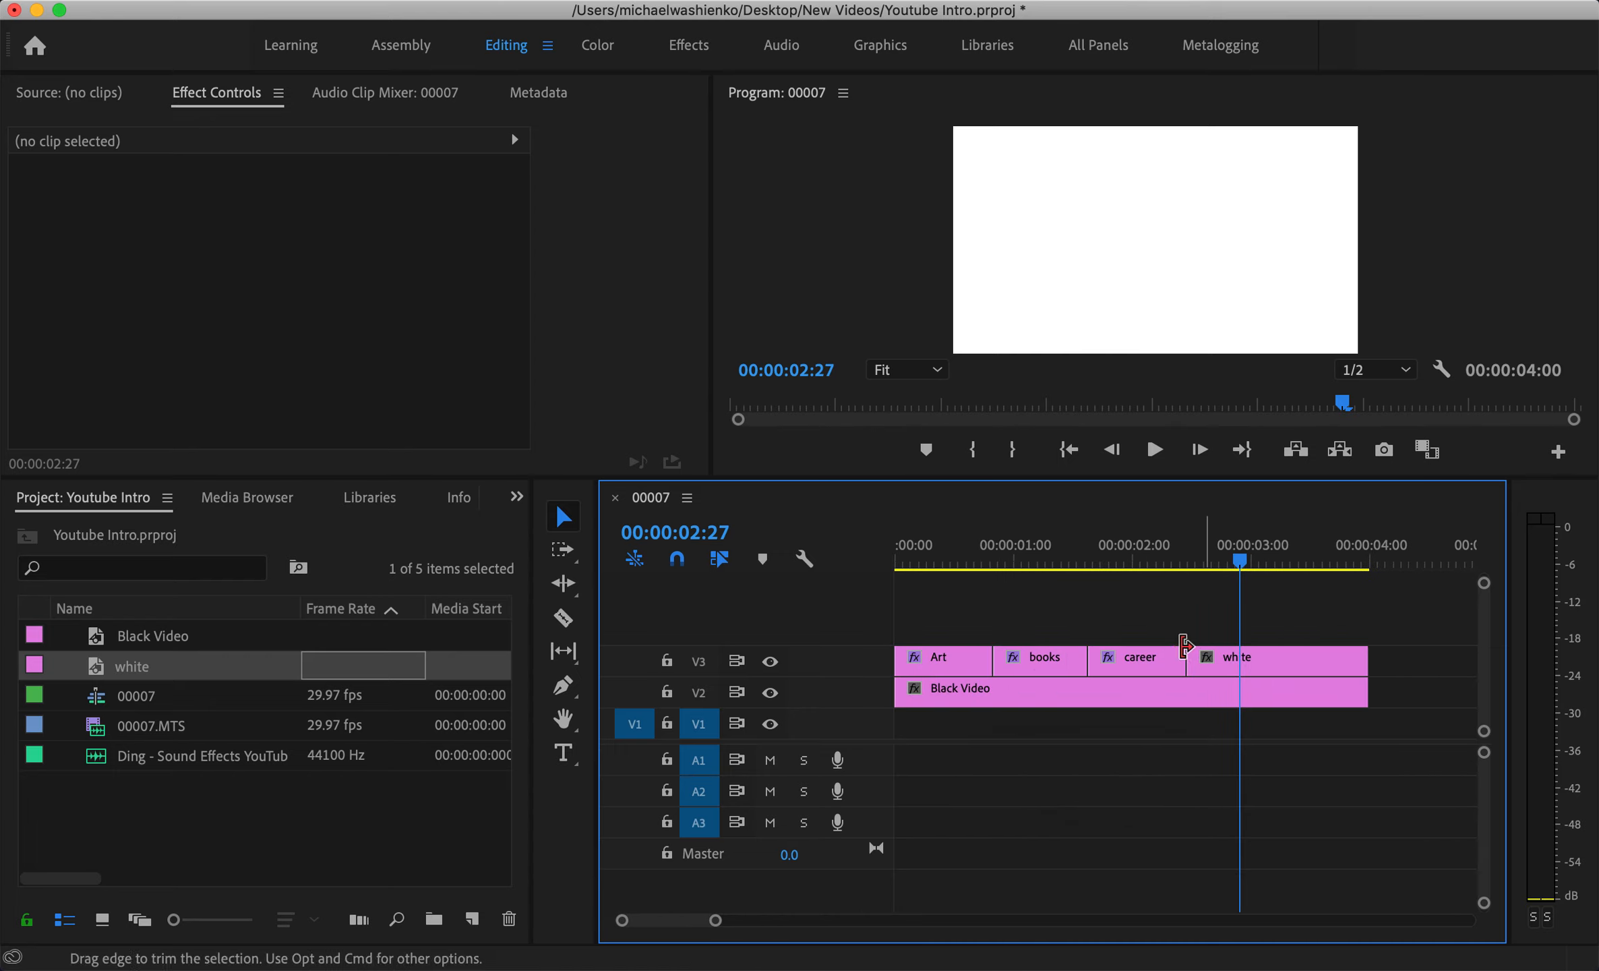
Paste a copy of the Career clip onto V4 above the white clip and extend it to the white clip's length.
{"action": "left_click", "coordinate": [1146, 660]}
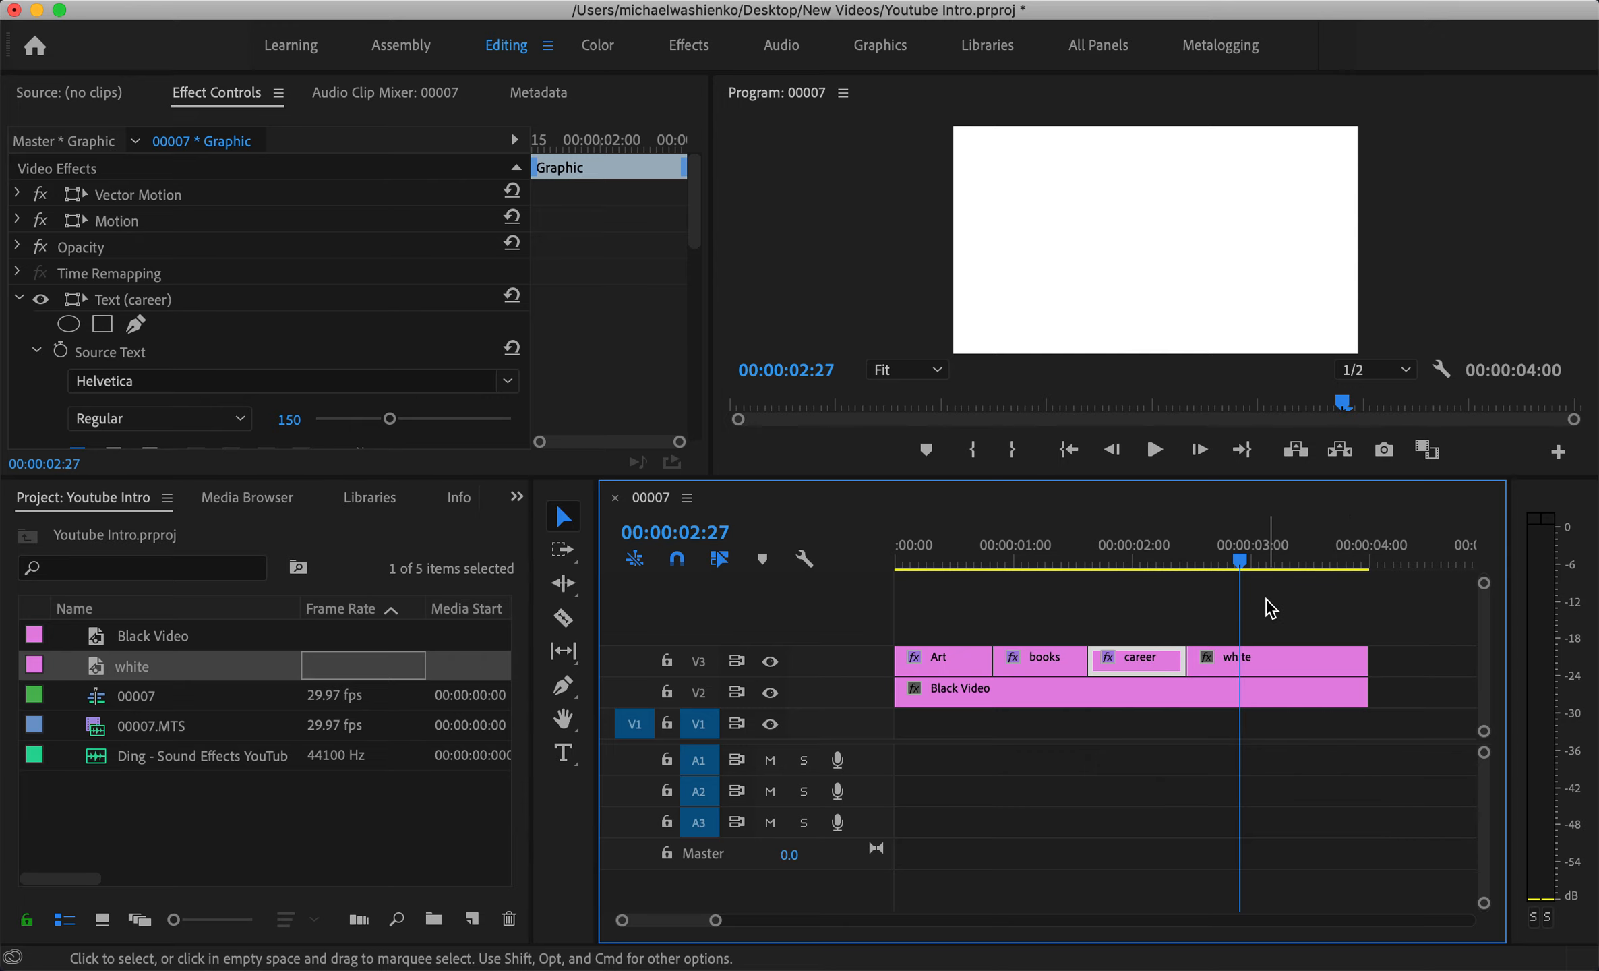
{"action": "key", "text": "super+v"}
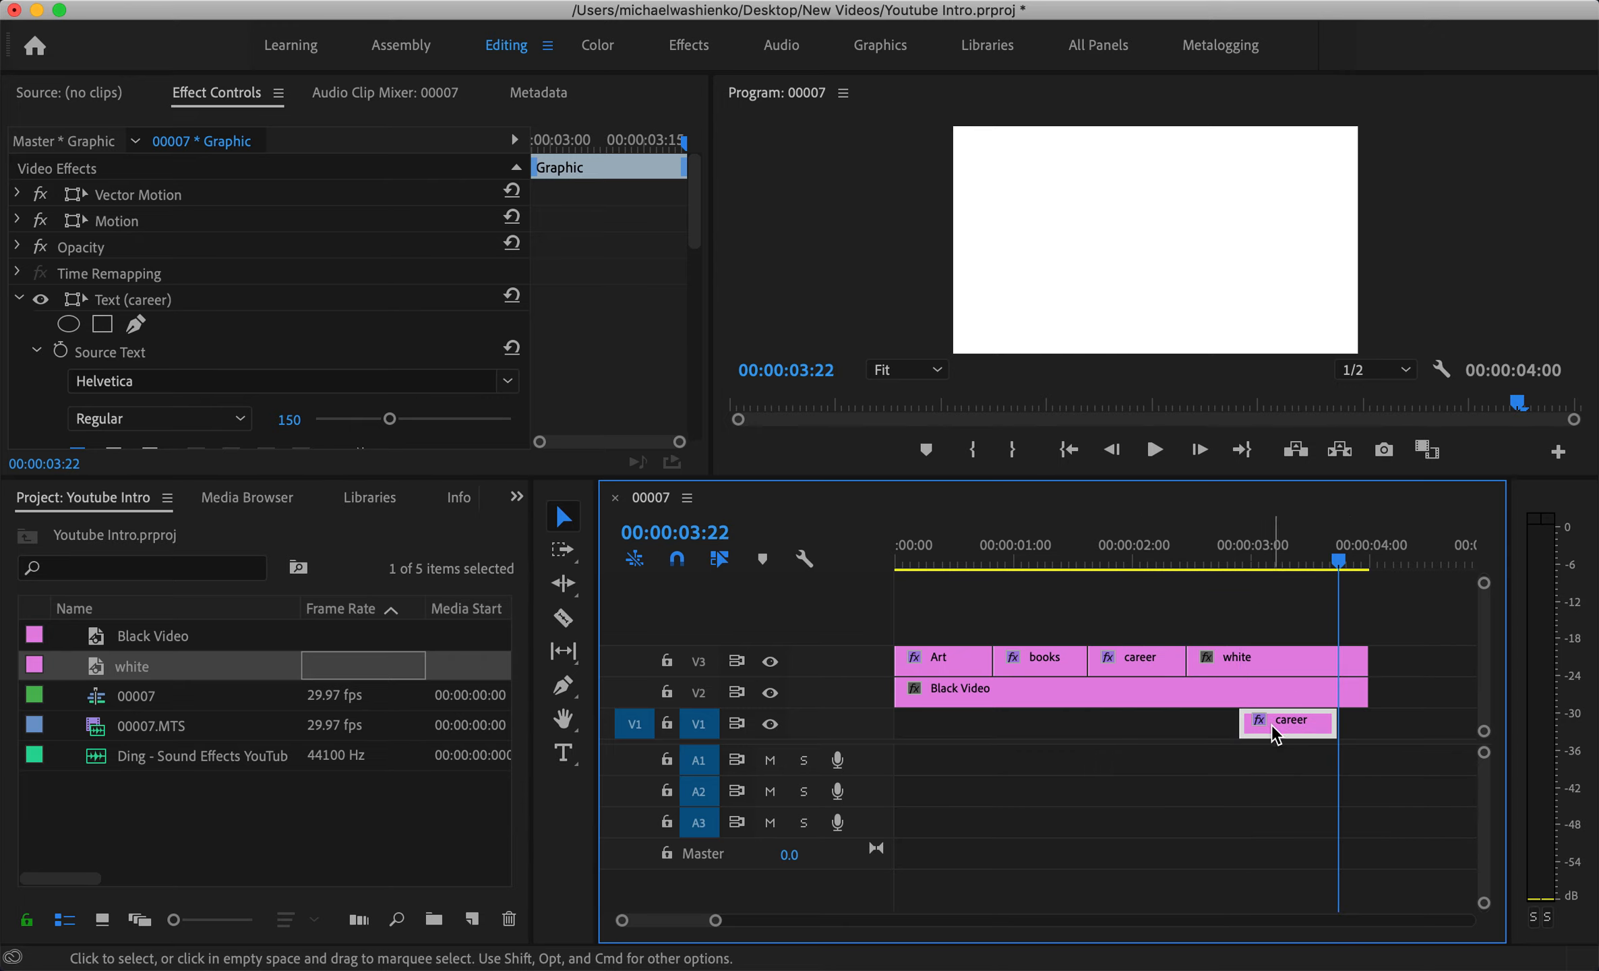
{"action": "left_click_drag", "start_coordinate": [1261, 725], "coordinate": [1367, 619]}
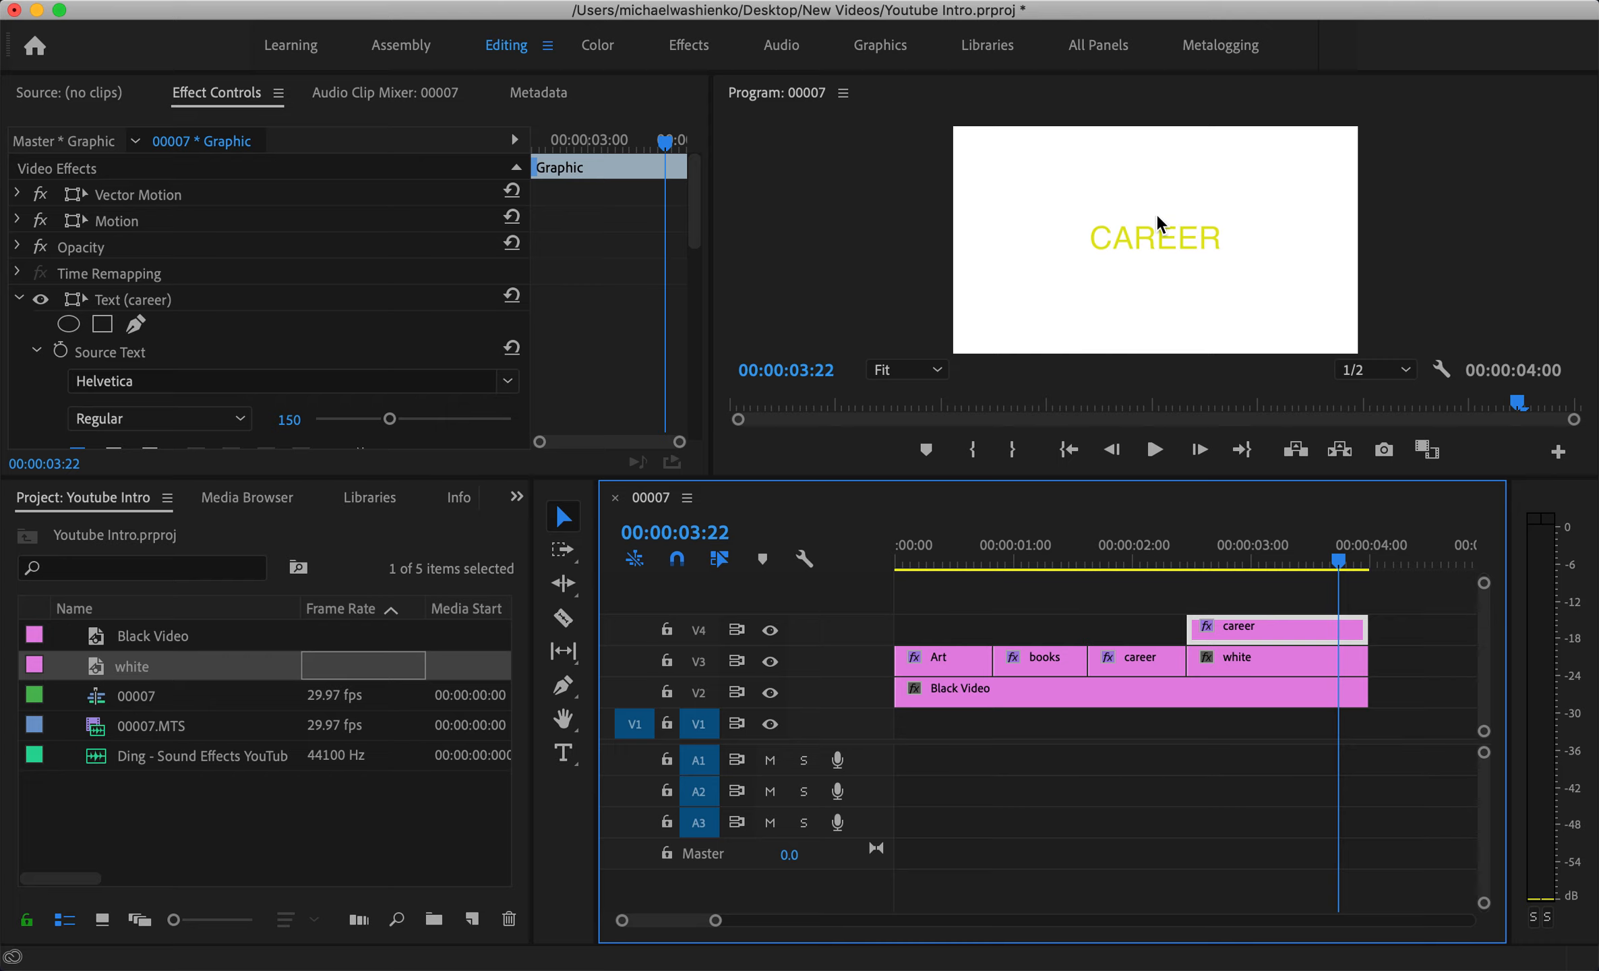
Clear the text of the title copy on V4 and set its font to Impact.
{"action": "double_click", "coordinate": [1151, 244]}
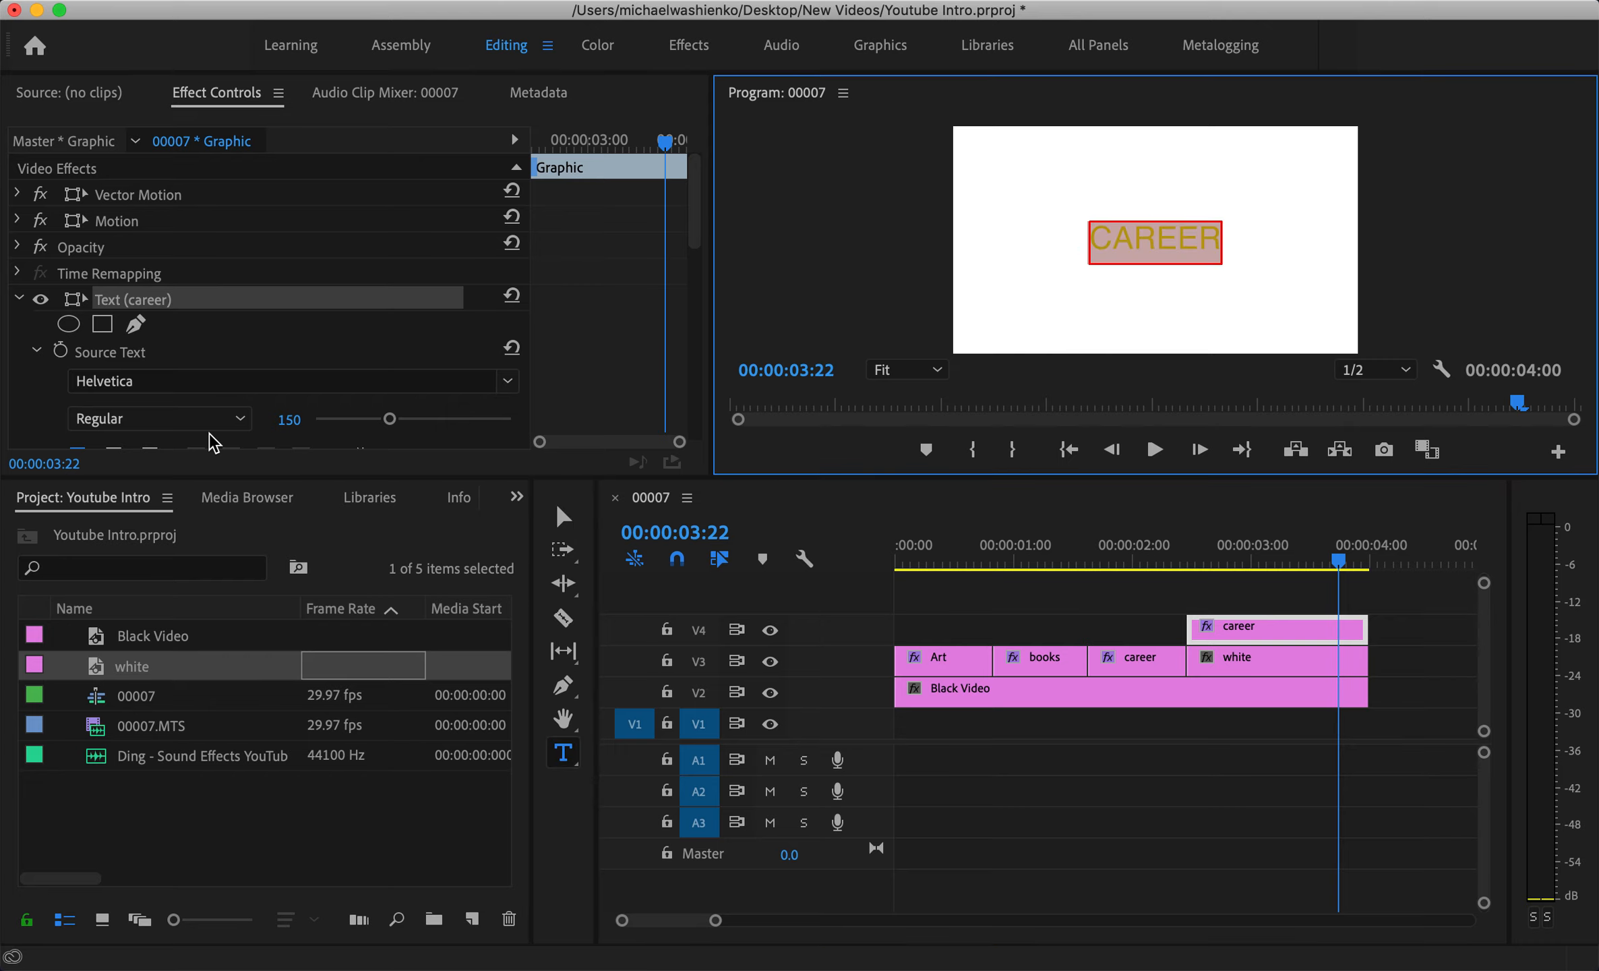
{"action": "type", "text": "L"}
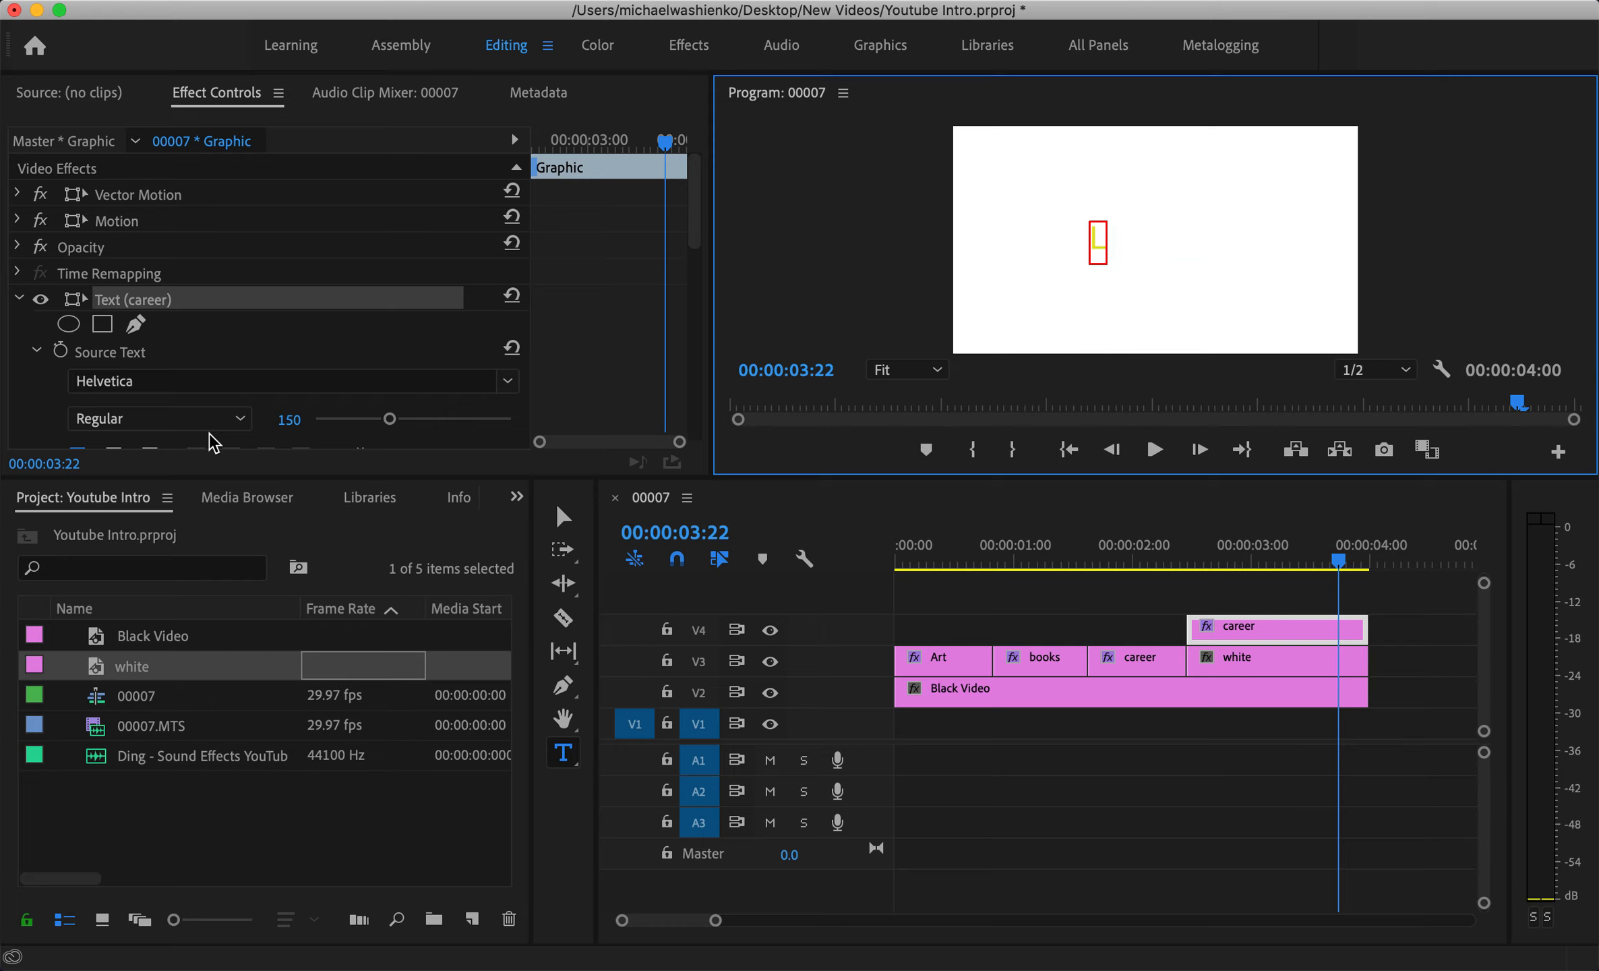
{"action": "key", "text": "BackSpace"}
{"action": "left_click", "coordinate": [215, 381]}
{"action": "left_click", "coordinate": [215, 381]}
{"action": "scroll", "coordinate": [223, 505], "scroll_direction": "up", "scroll_amount": 5}
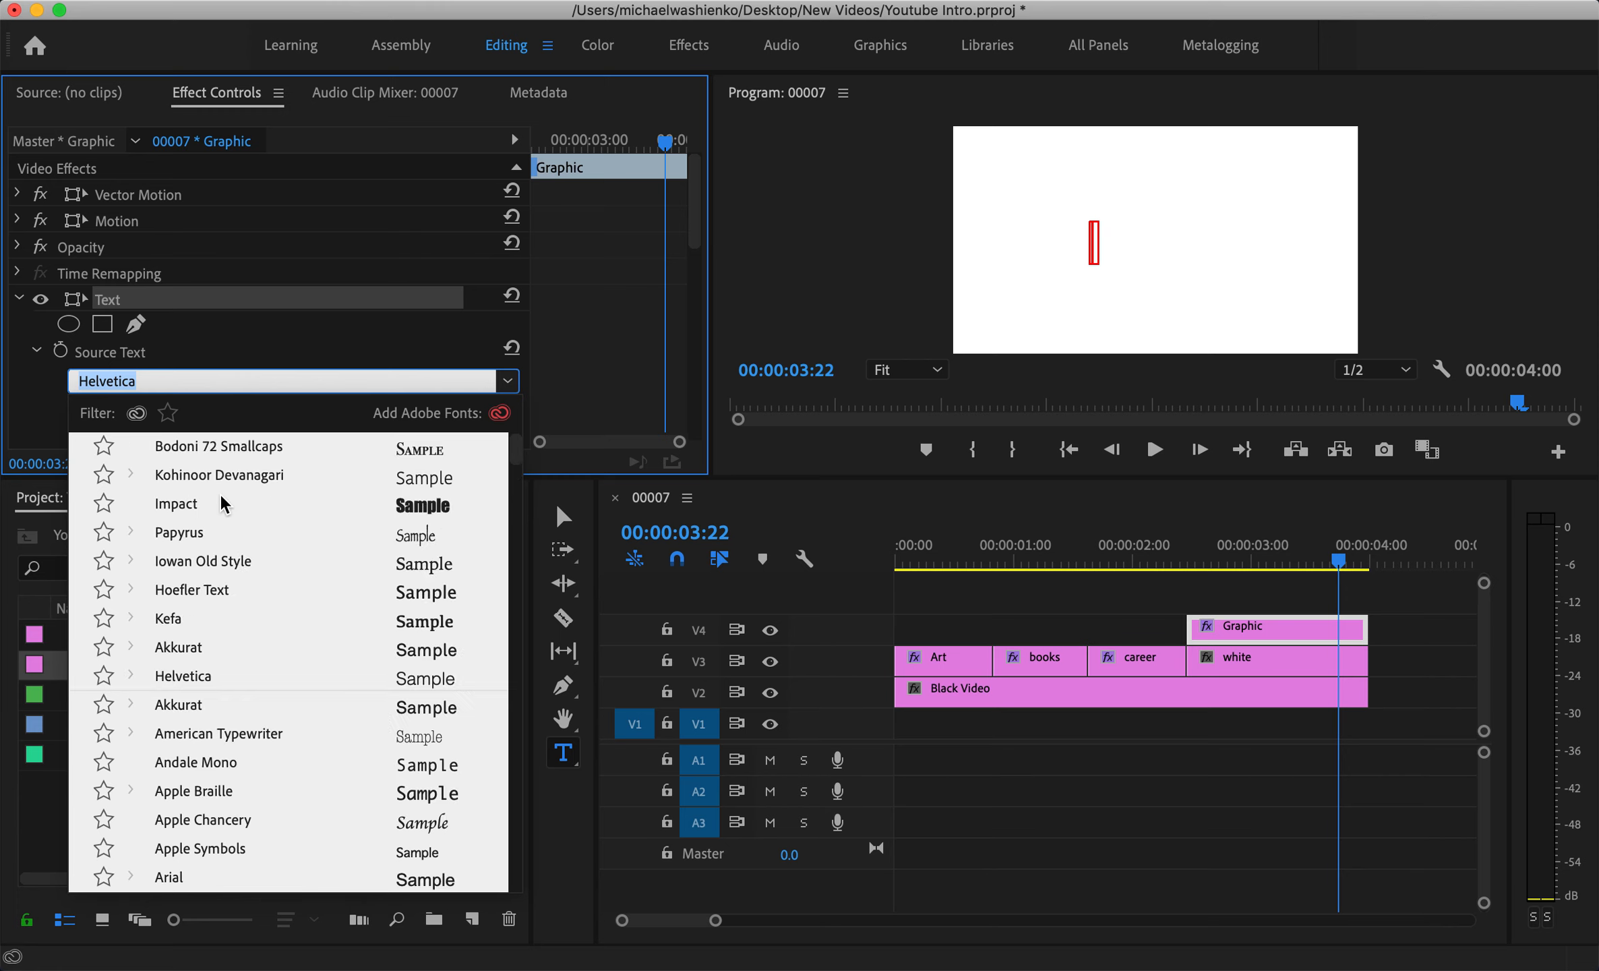
{"action": "left_click", "coordinate": [175, 514]}
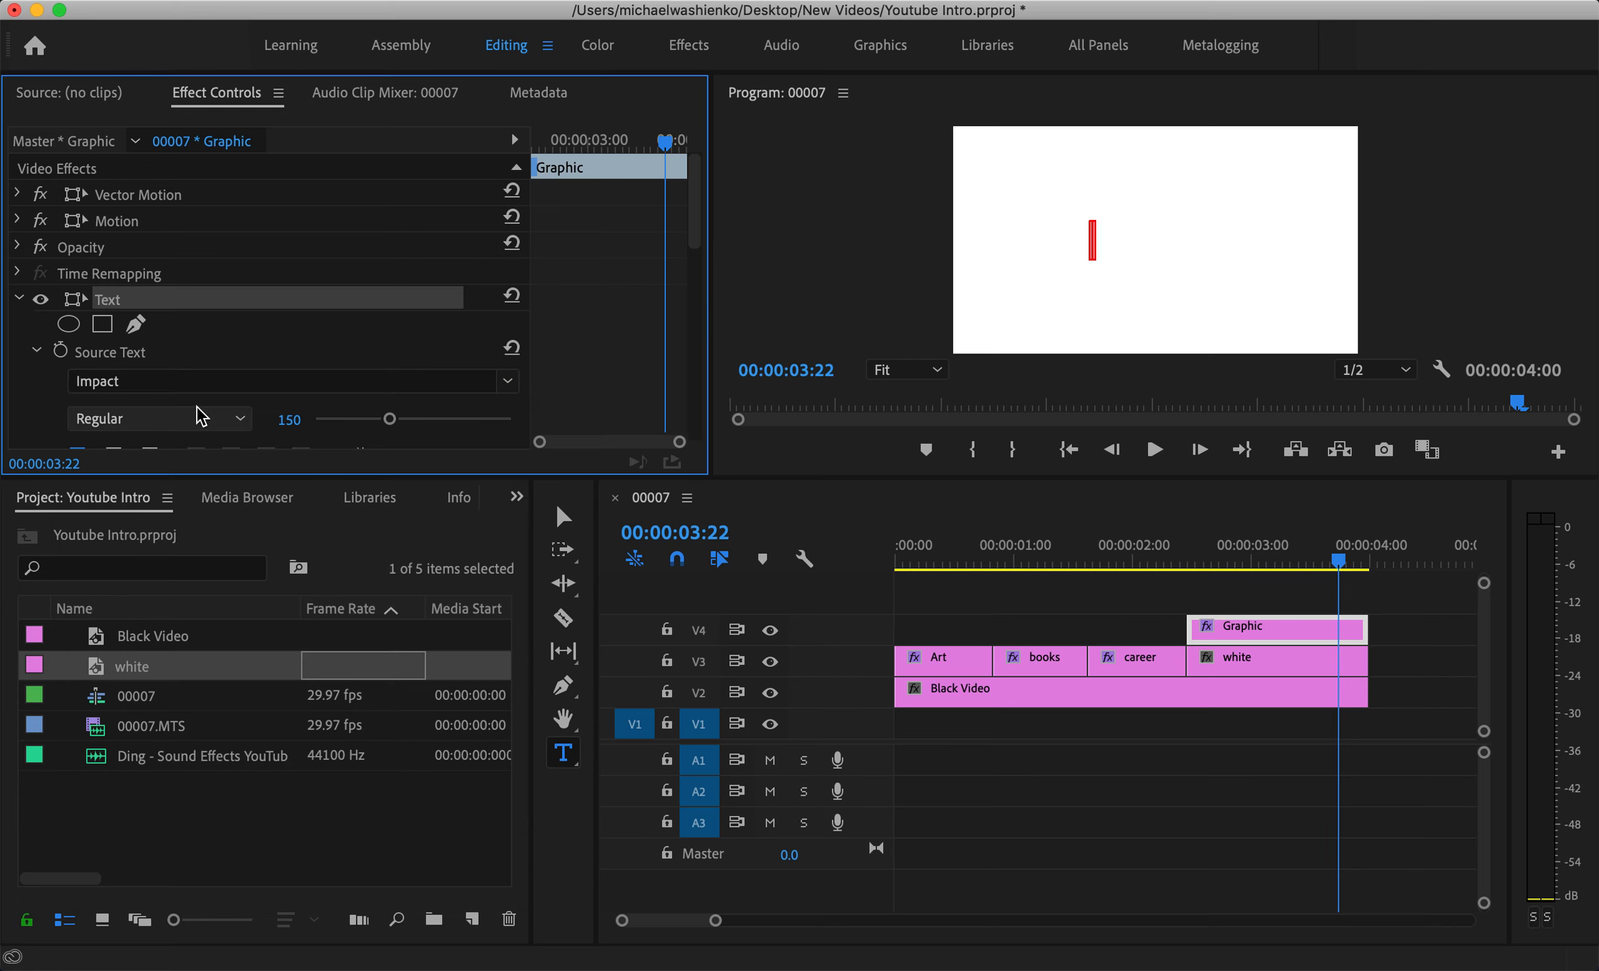
Turn off All Caps for the emptied title on V4.
{"action": "scroll", "coordinate": [242, 307], "scroll_direction": "down", "scroll_amount": 3}
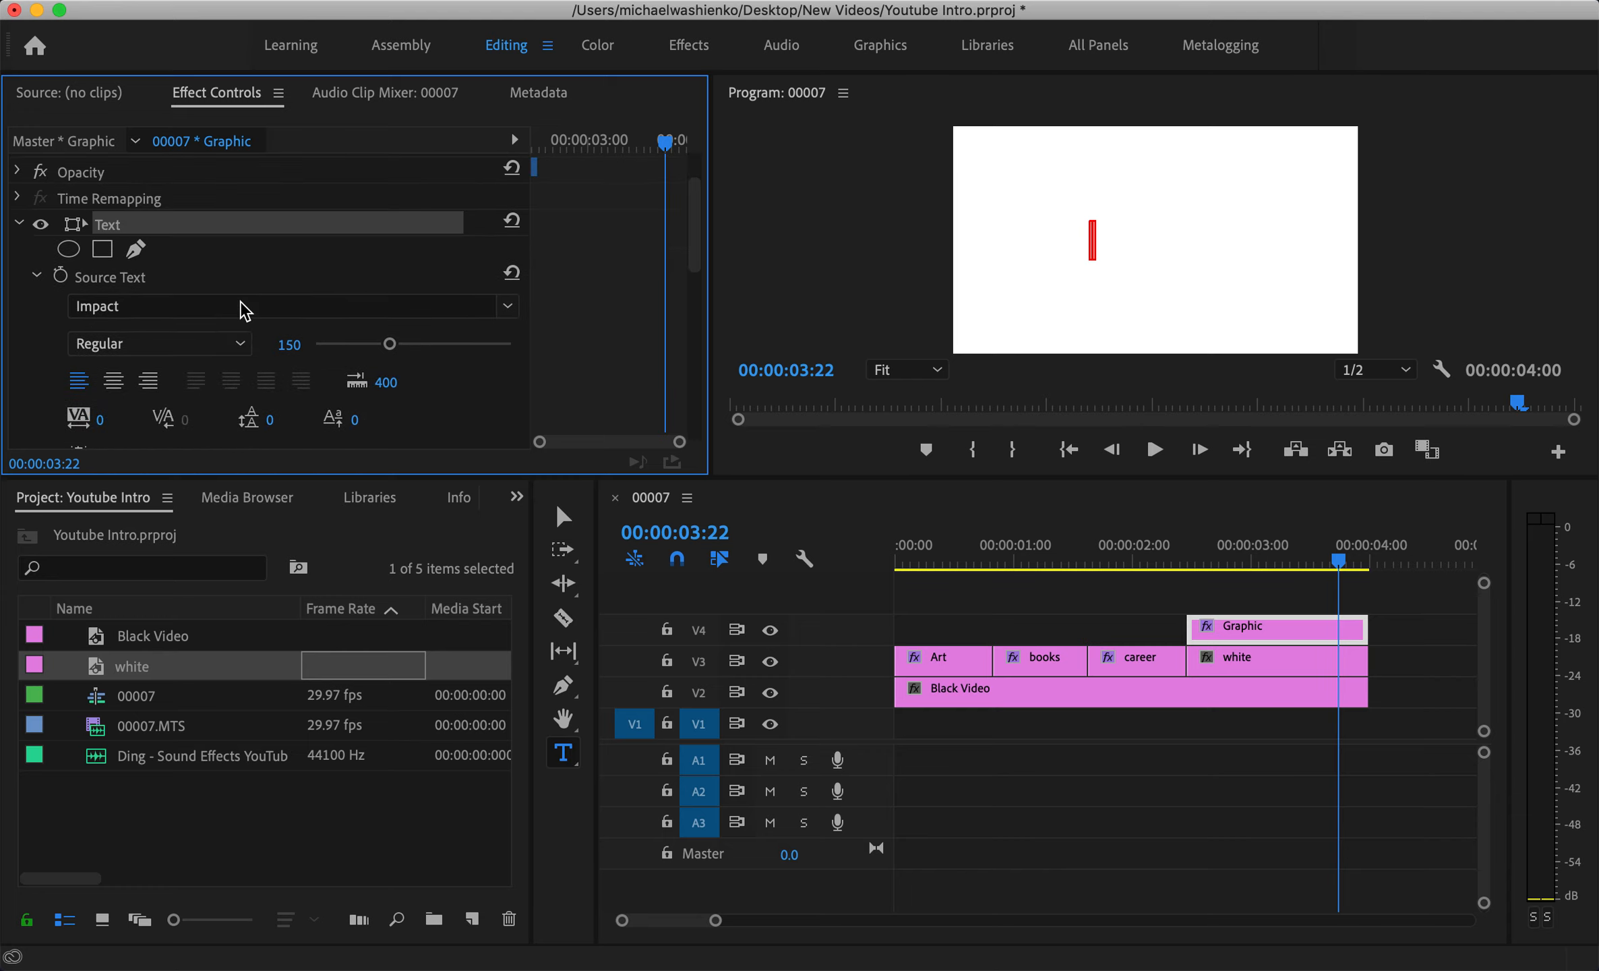
{"action": "scroll", "coordinate": [222, 375], "scroll_direction": "down", "scroll_amount": 2}
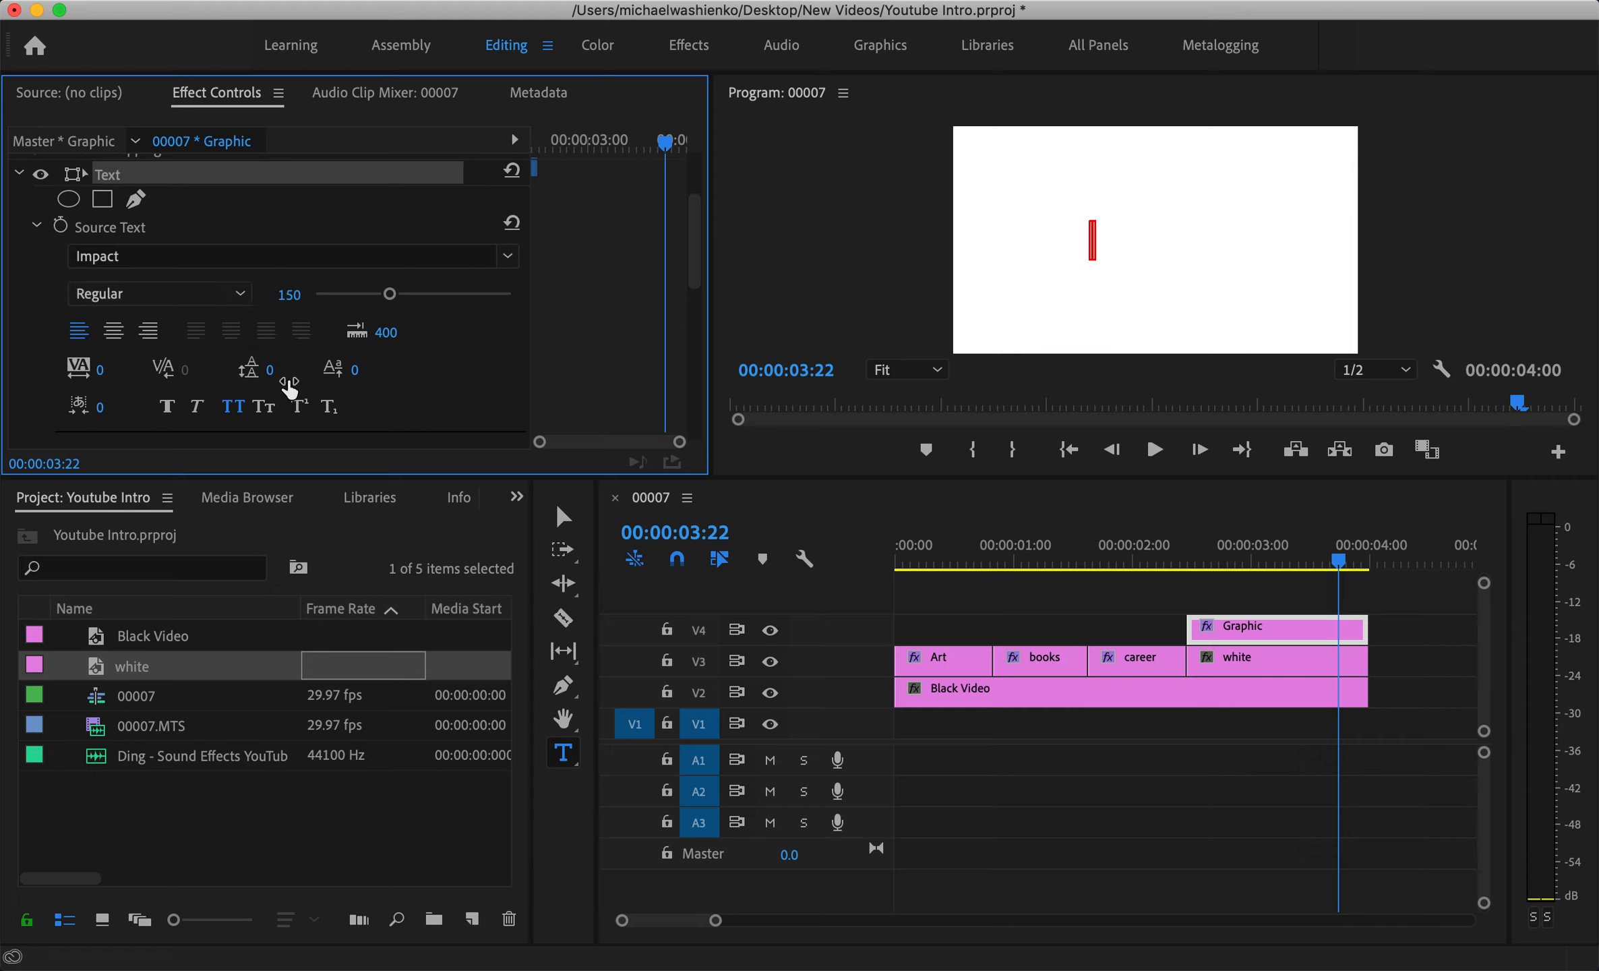
{"action": "left_click", "coordinate": [233, 407]}
Play the sequence, stop at 00:00:02:27 over the white clip, and enter Lost Alphabet as the V4 title's text.
{"action": "key", "text": "space"}
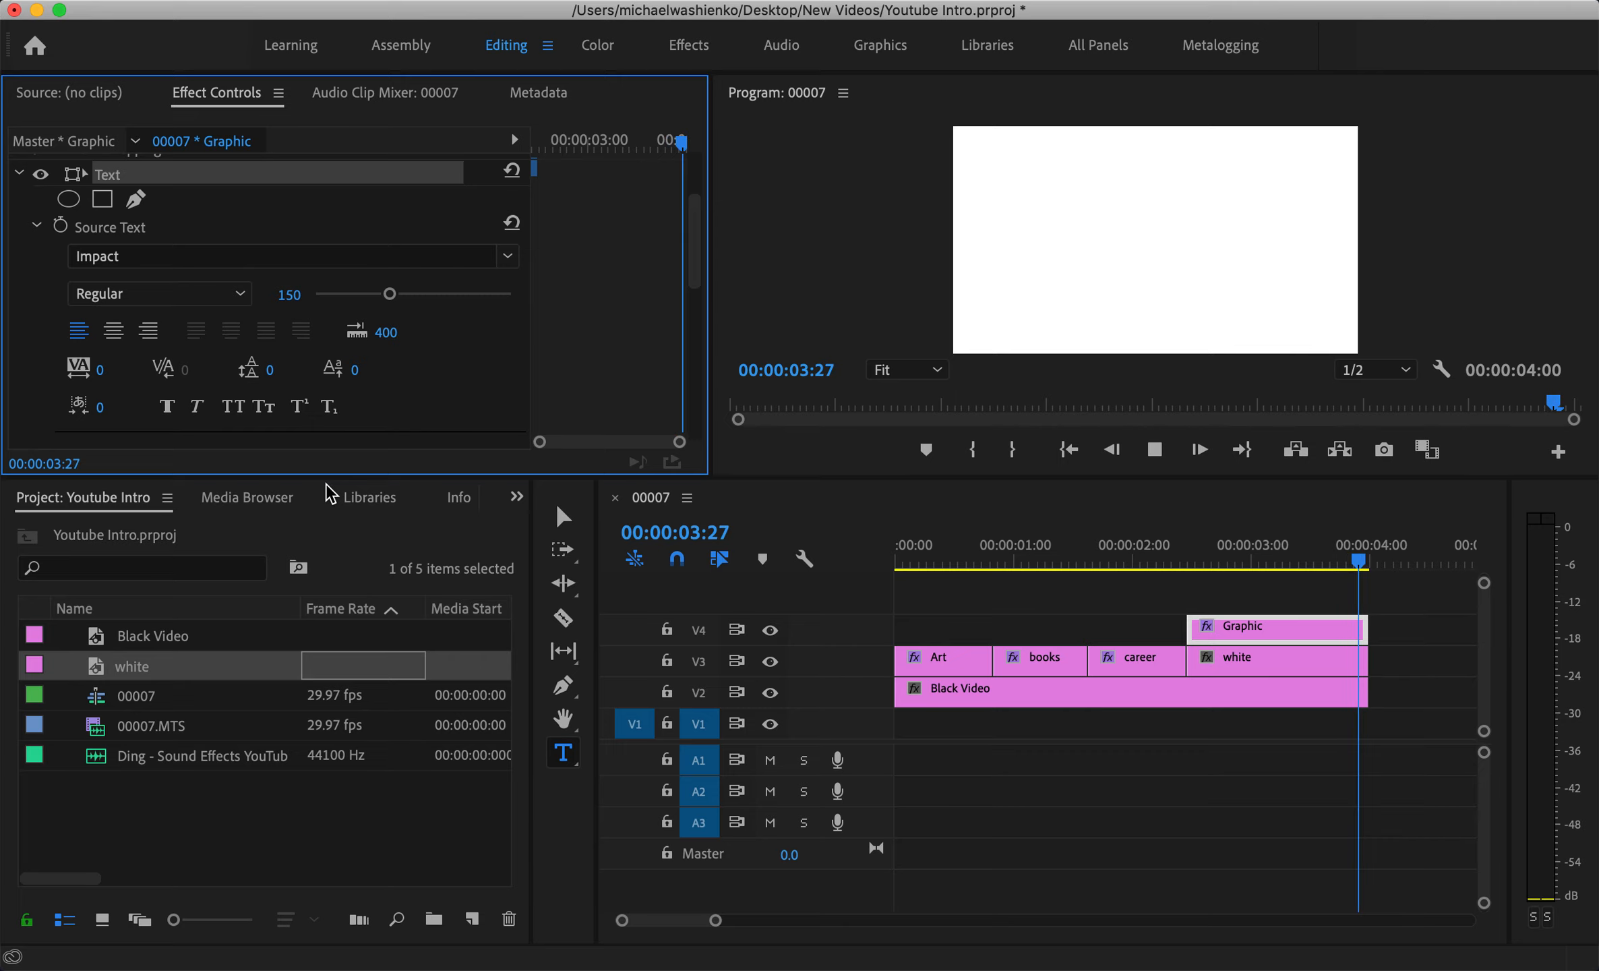
{"action": "key", "text": "space"}
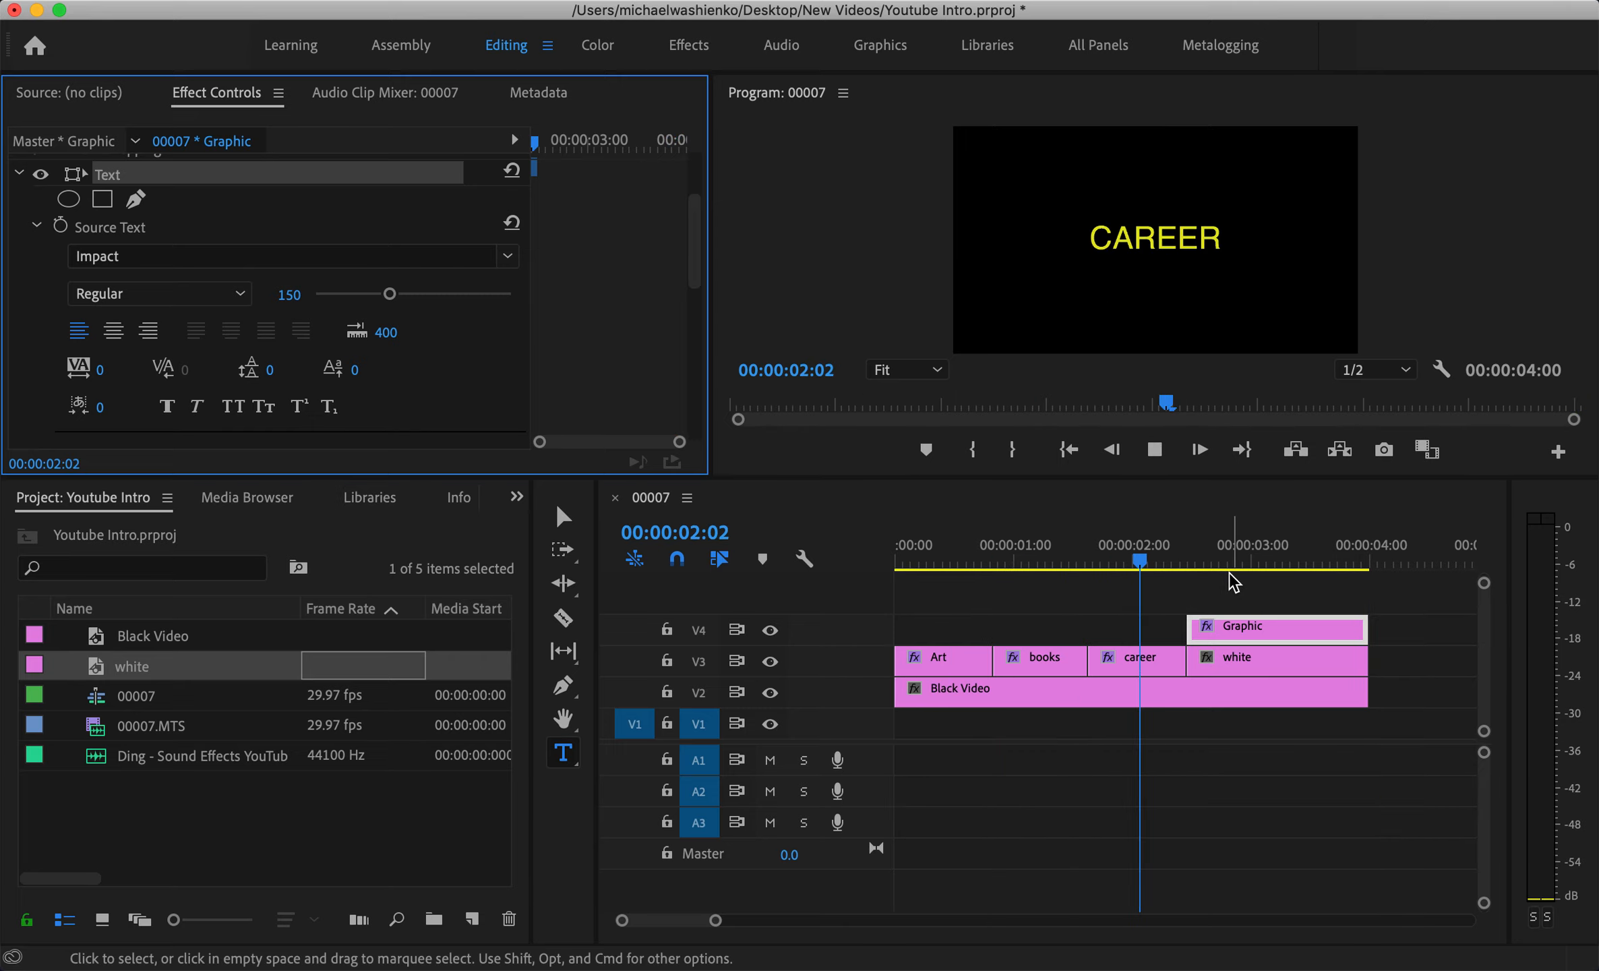
{"action": "key", "text": "space"}
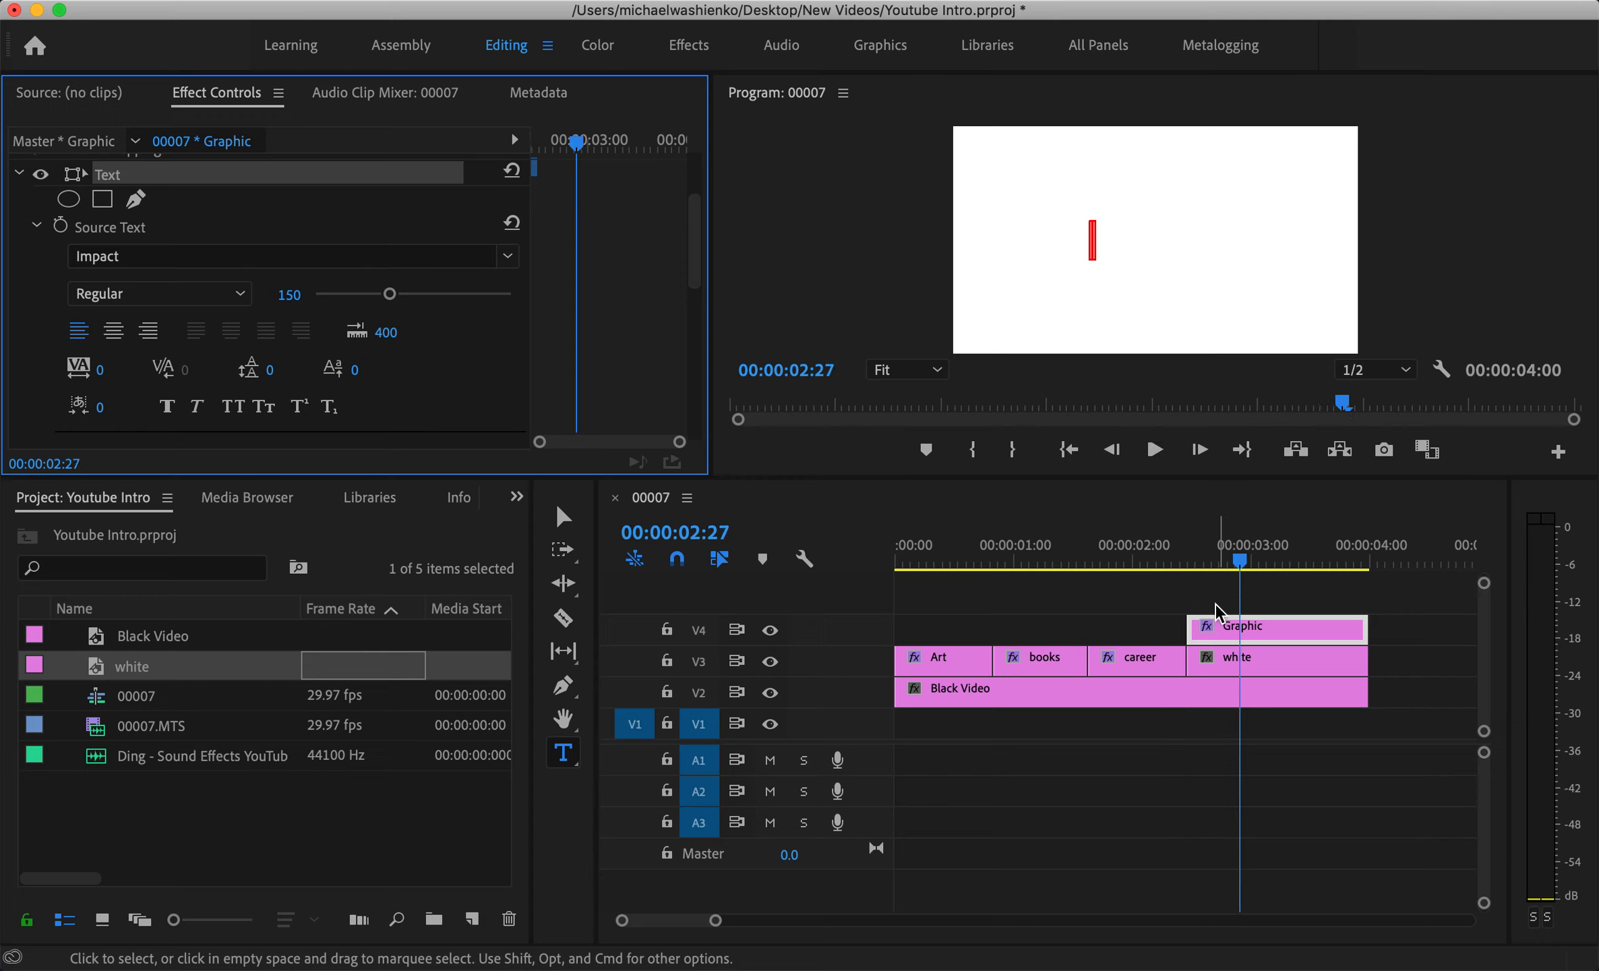
{"action": "left_click", "coordinate": [1093, 233]}
{"action": "type", "text": "LO"}
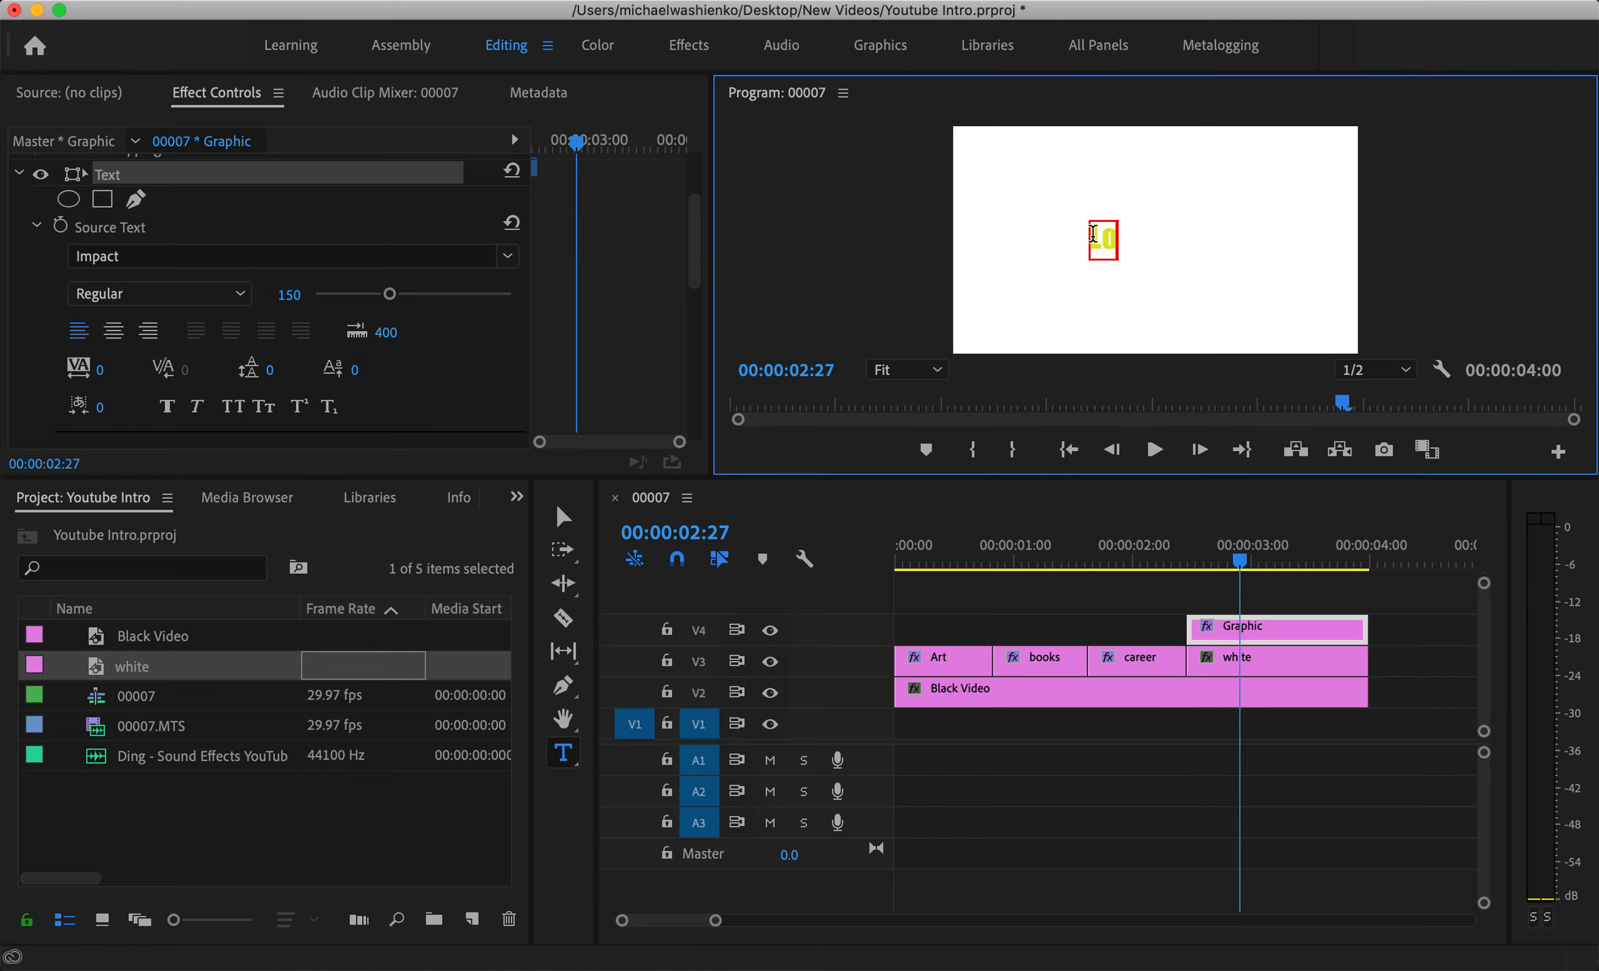
{"action": "type", "text": "st Alpha"}
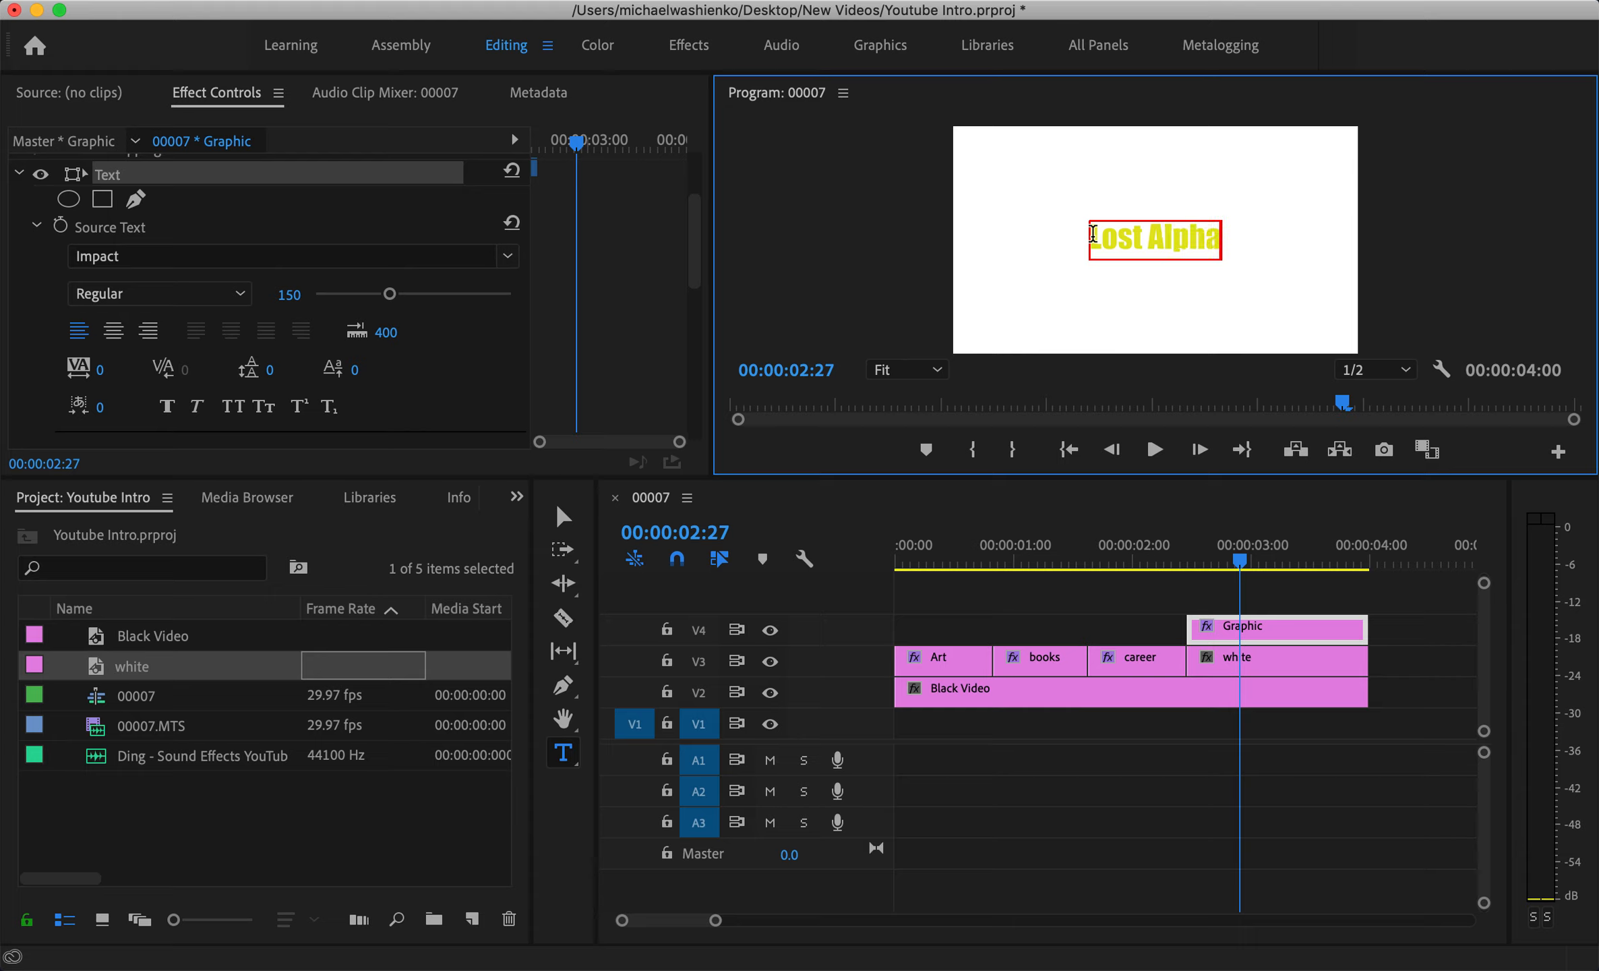
{"action": "type", "text": "bet"}
Select the whole Lost Alphabet text and preview other fonts for it, keeping Impact.
{"action": "key", "text": "super+a"}
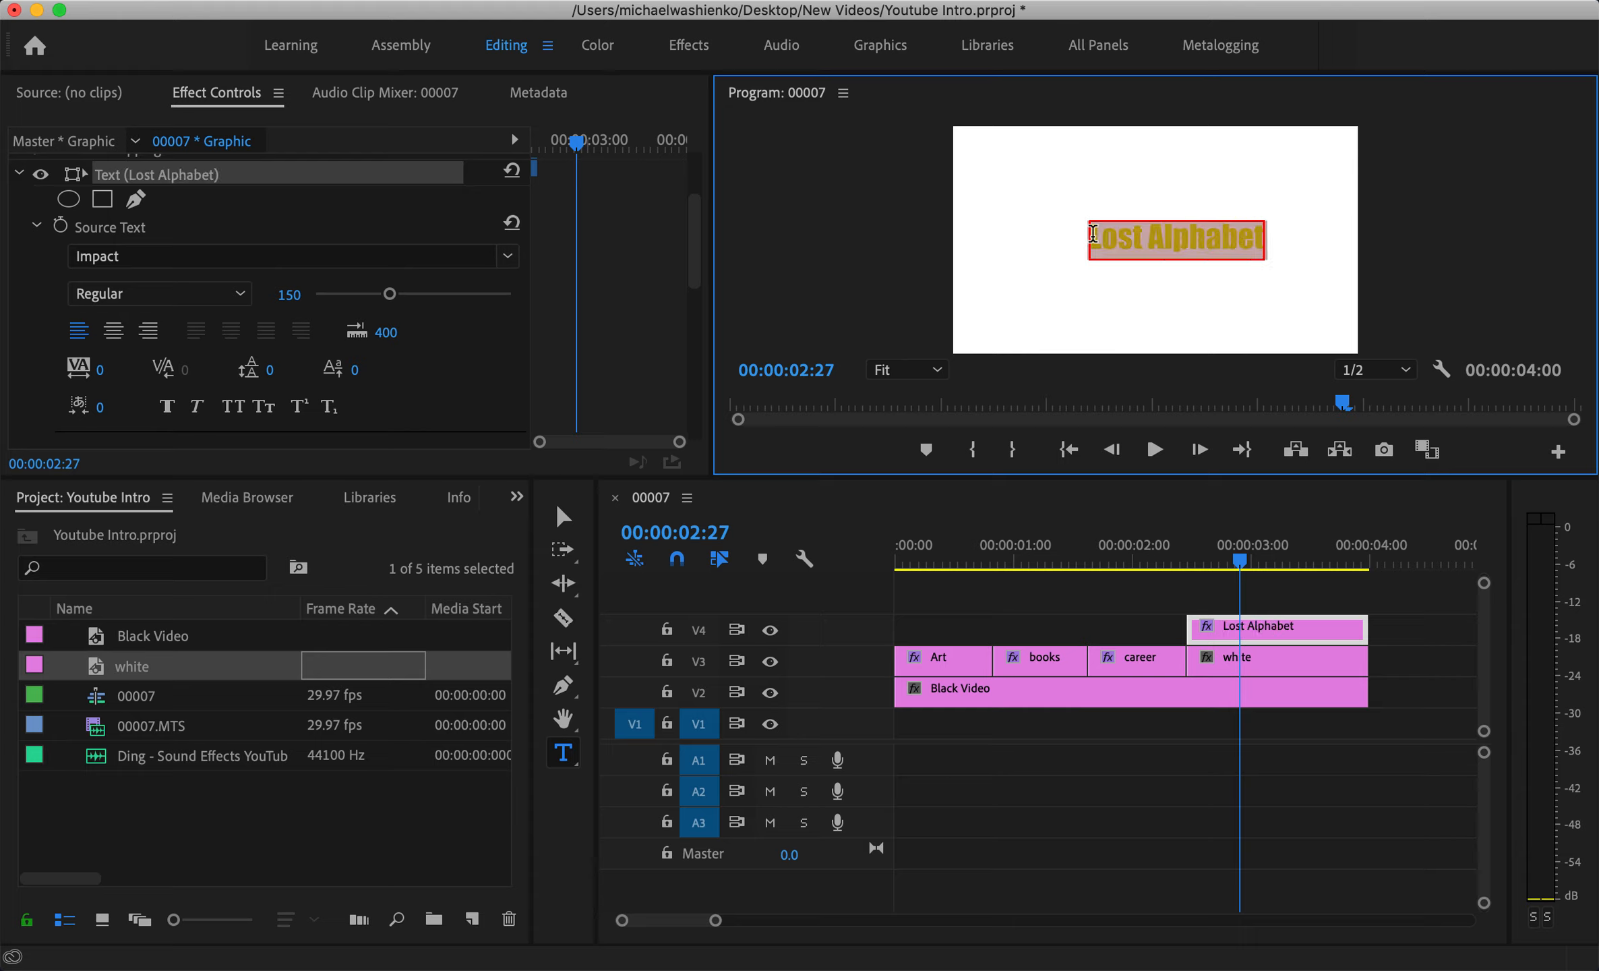
{"action": "scroll", "coordinate": [441, 258], "scroll_direction": "up", "scroll_amount": 5}
{"action": "left_click", "coordinate": [442, 263]}
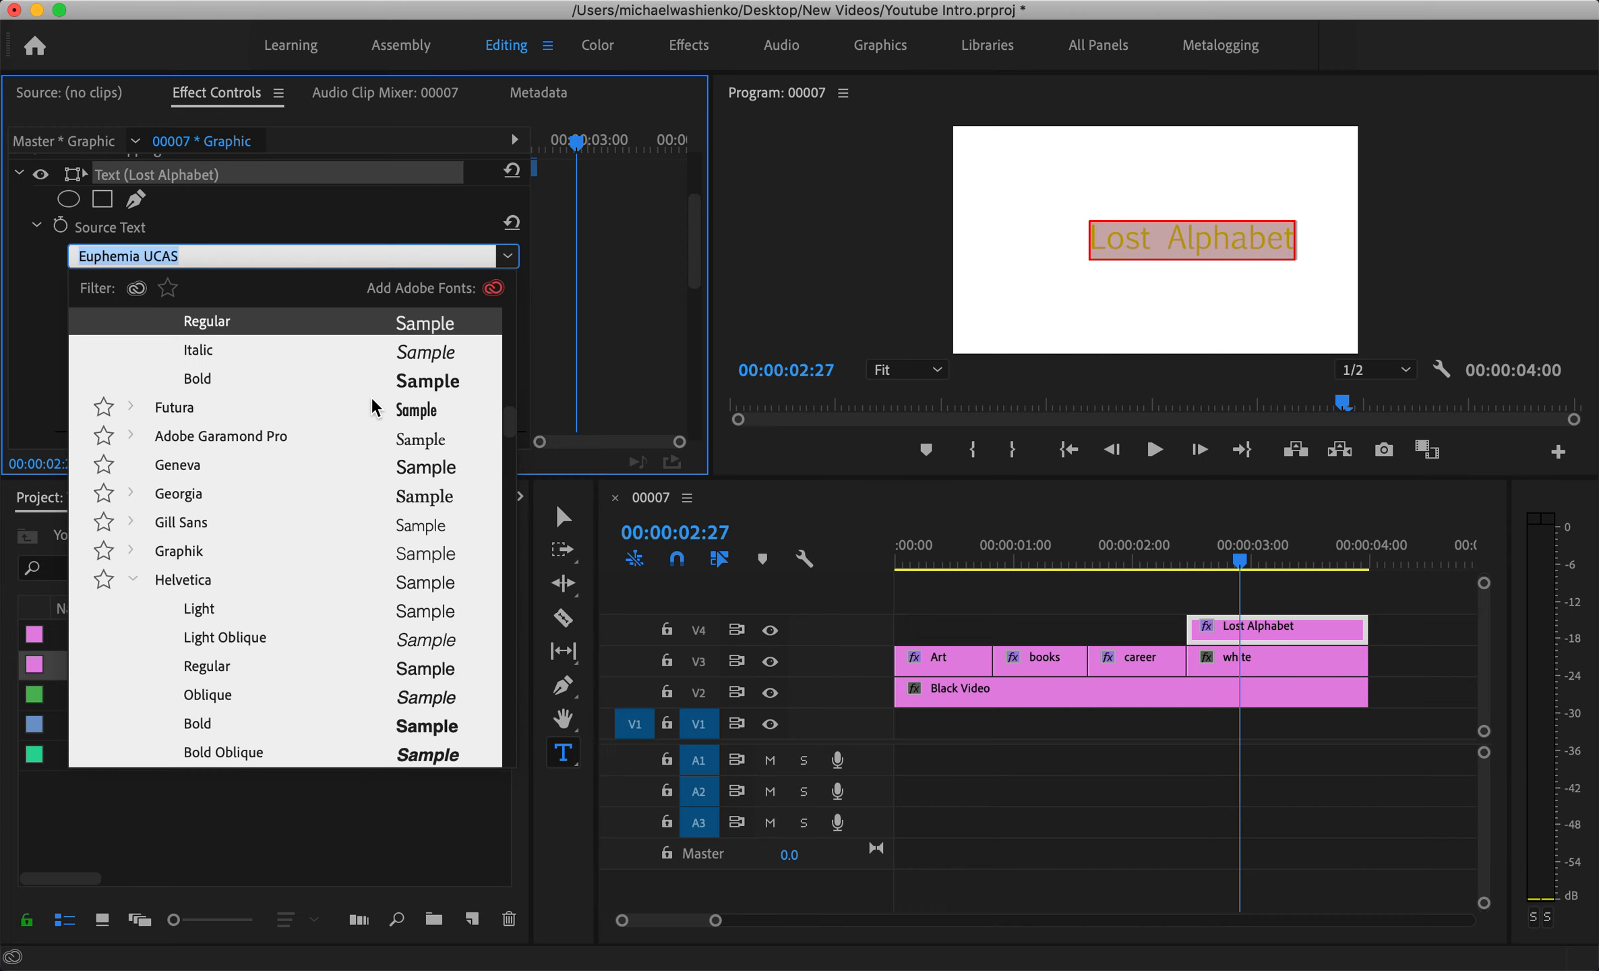
{"action": "left_click", "coordinate": [226, 357]}
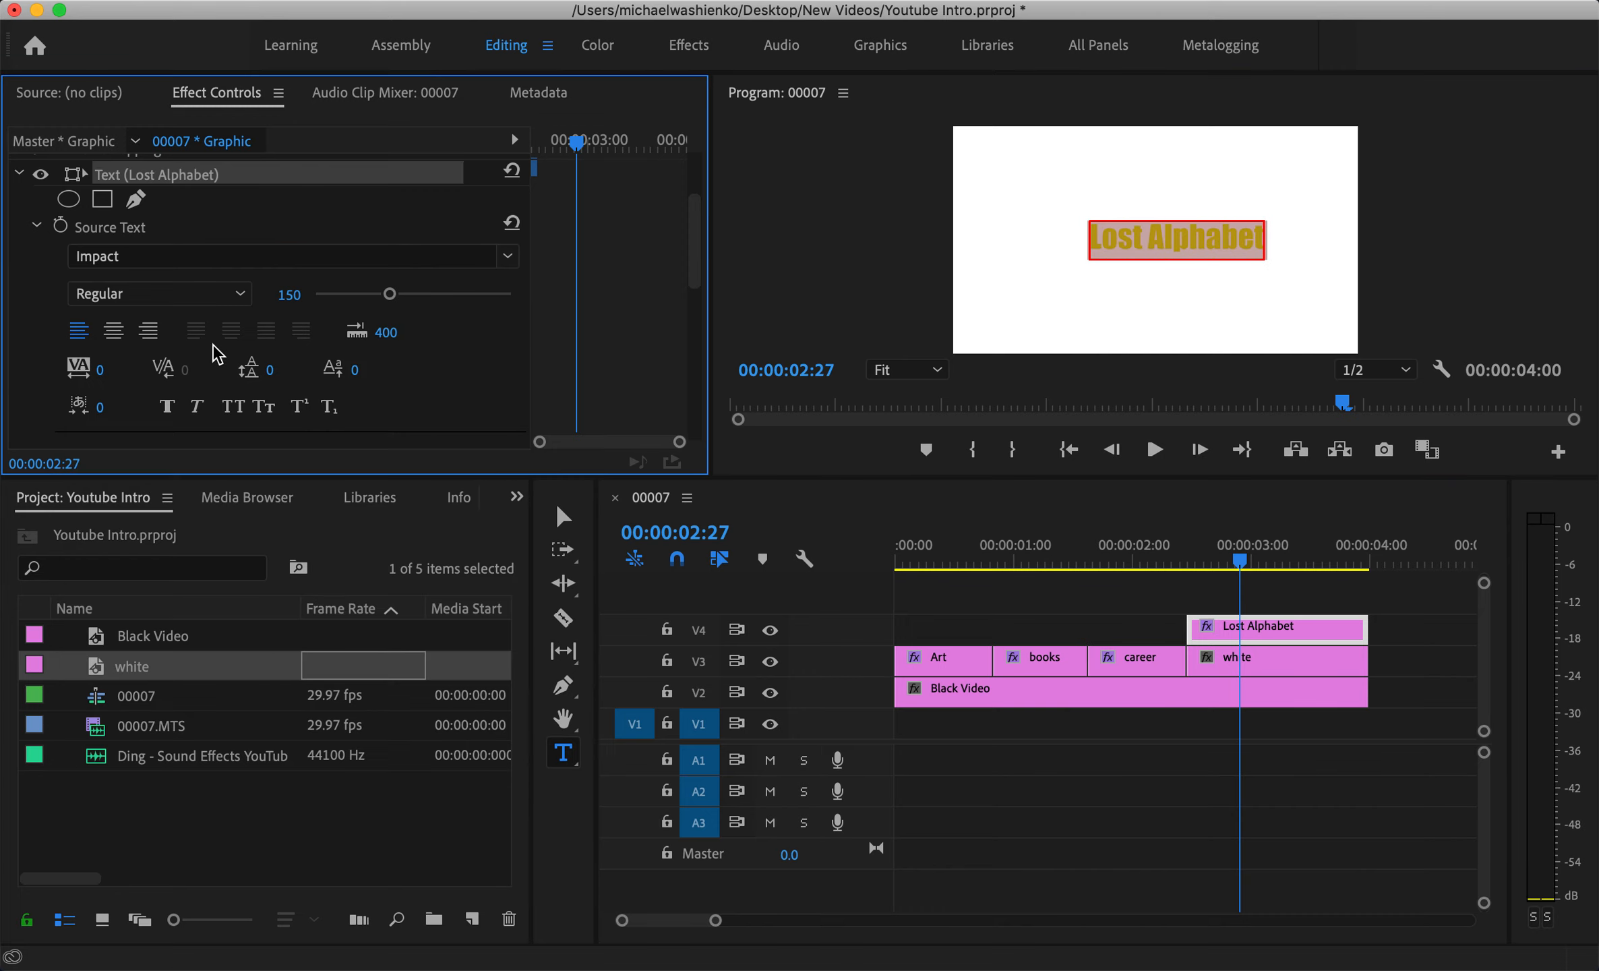
{"action": "scroll", "coordinate": [384, 335], "scroll_direction": "up", "scroll_amount": 3}
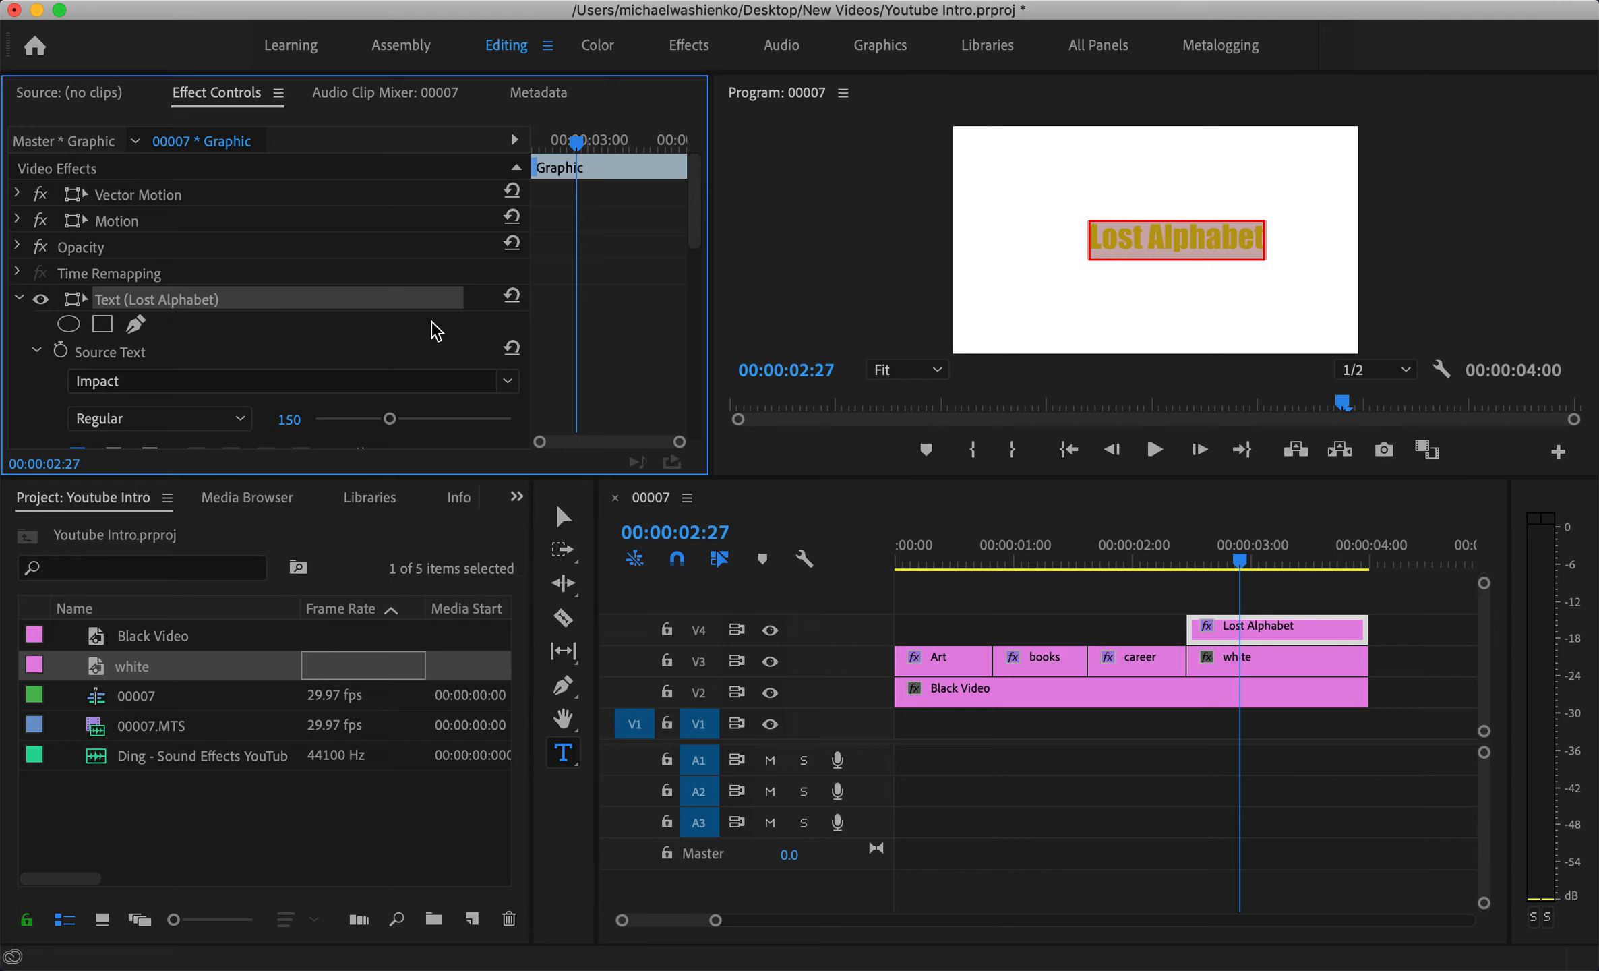
Set the Lost Alphabet title's fill to black and its font size to 170.
{"action": "scroll", "coordinate": [542, 296], "scroll_direction": "down", "scroll_amount": 6}
{"action": "left_click", "coordinate": [128, 376]}
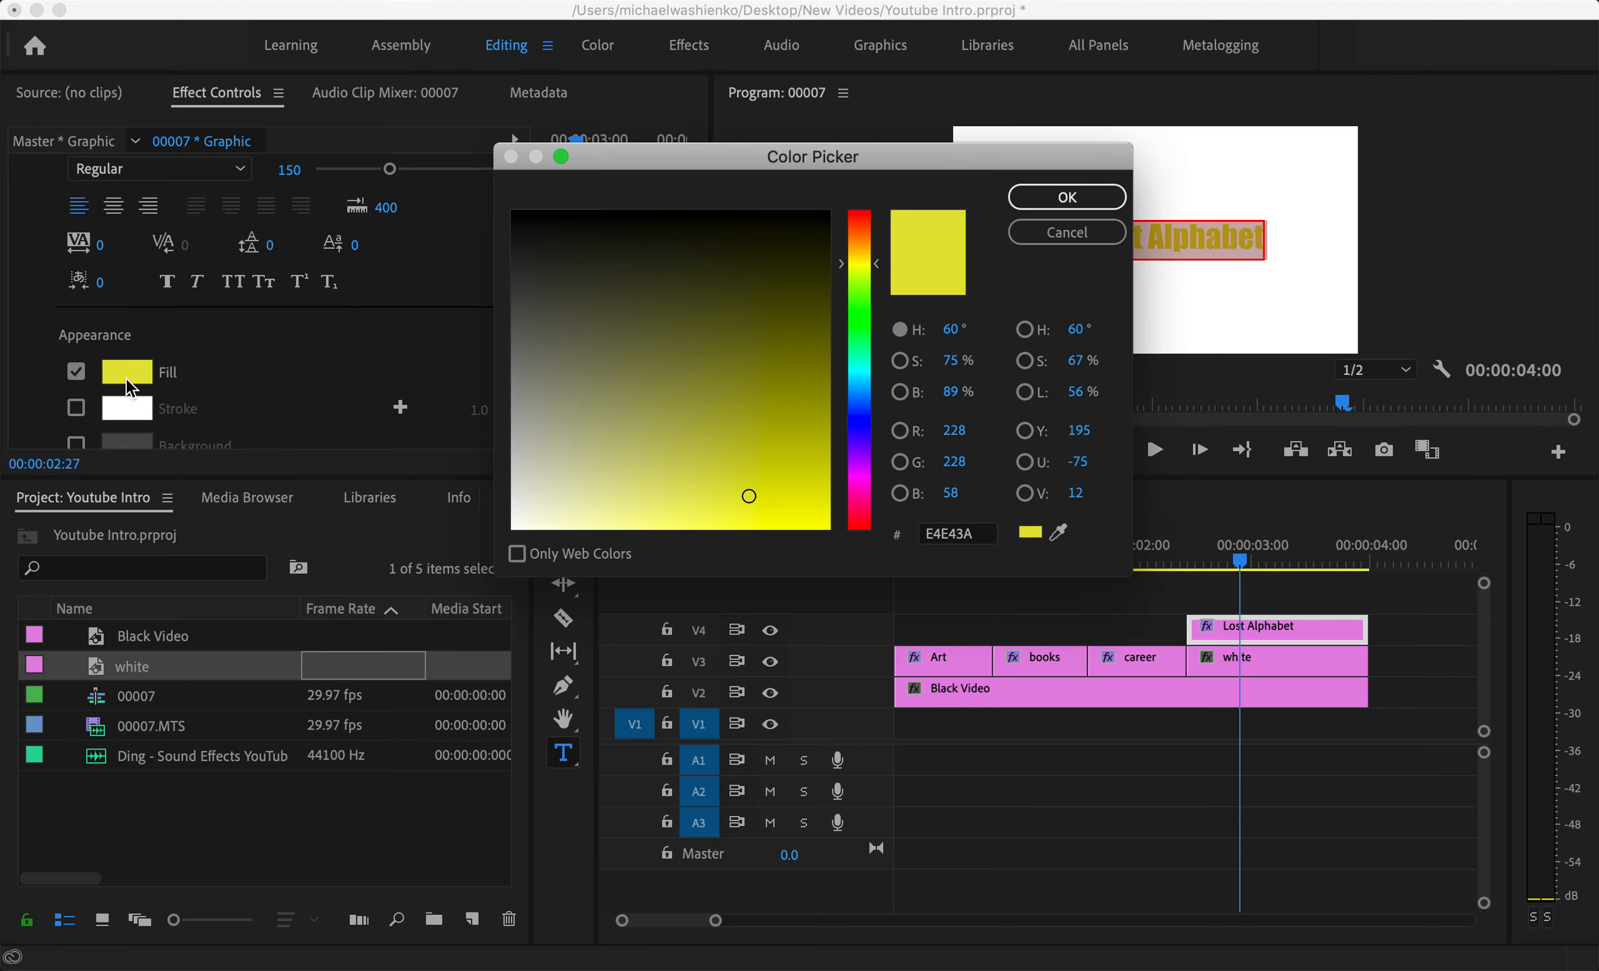
{"action": "left_click", "coordinate": [707, 277]}
{"action": "left_click", "coordinate": [1067, 196]}
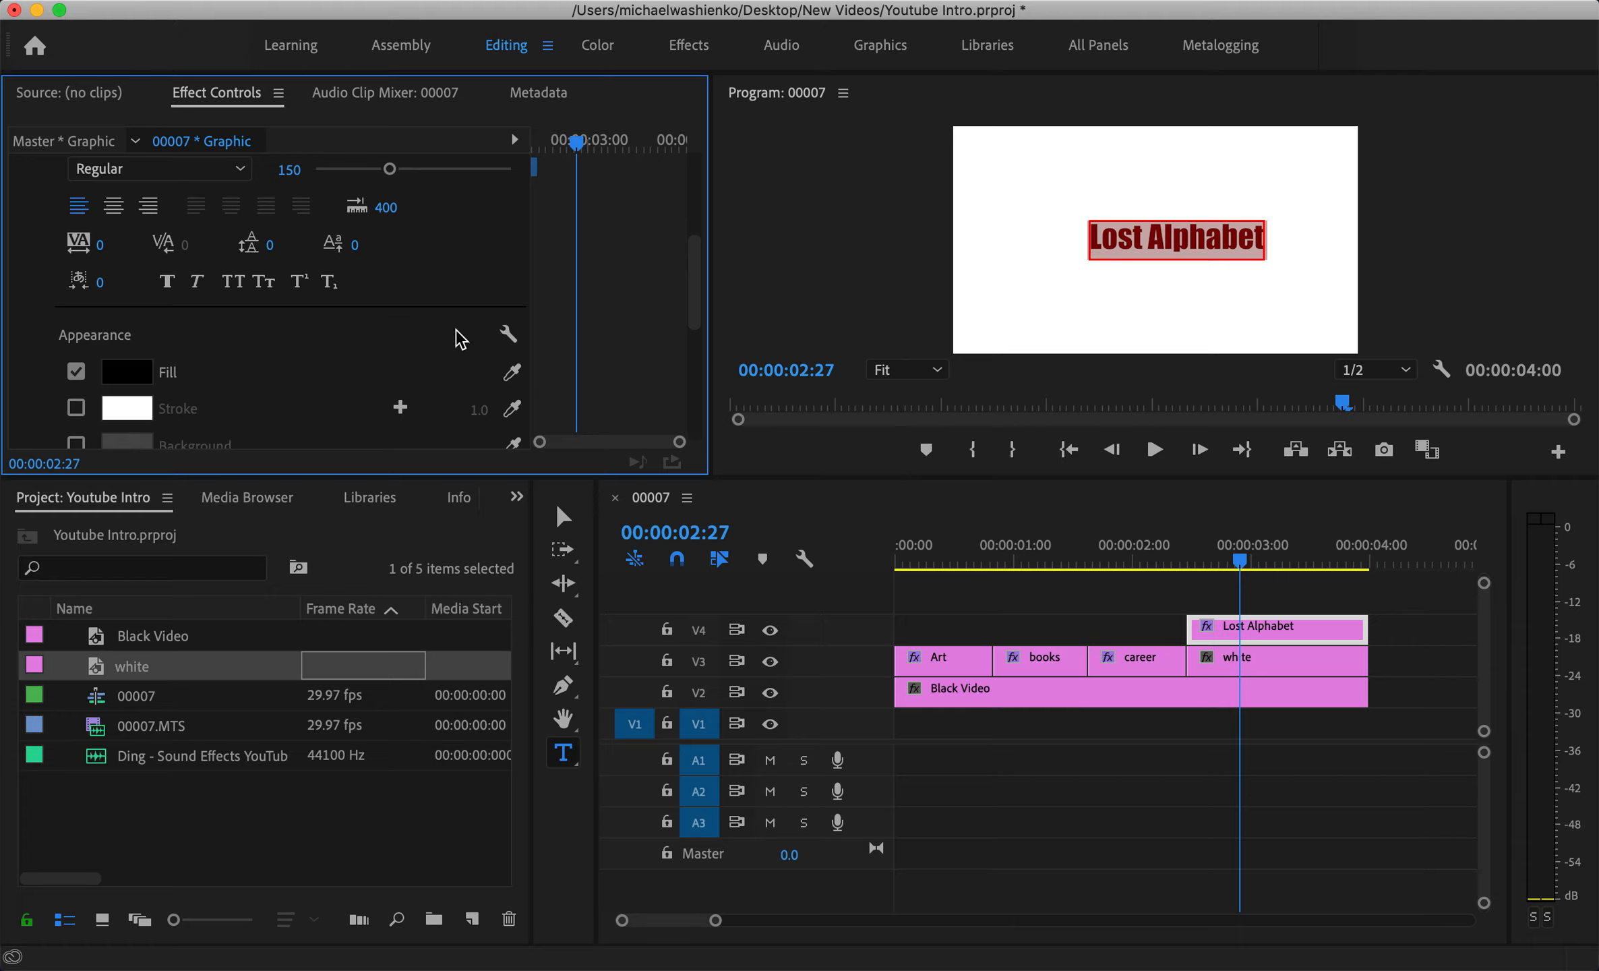
{"action": "left_click_drag", "start_coordinate": [391, 169], "coordinate": [405, 170]}
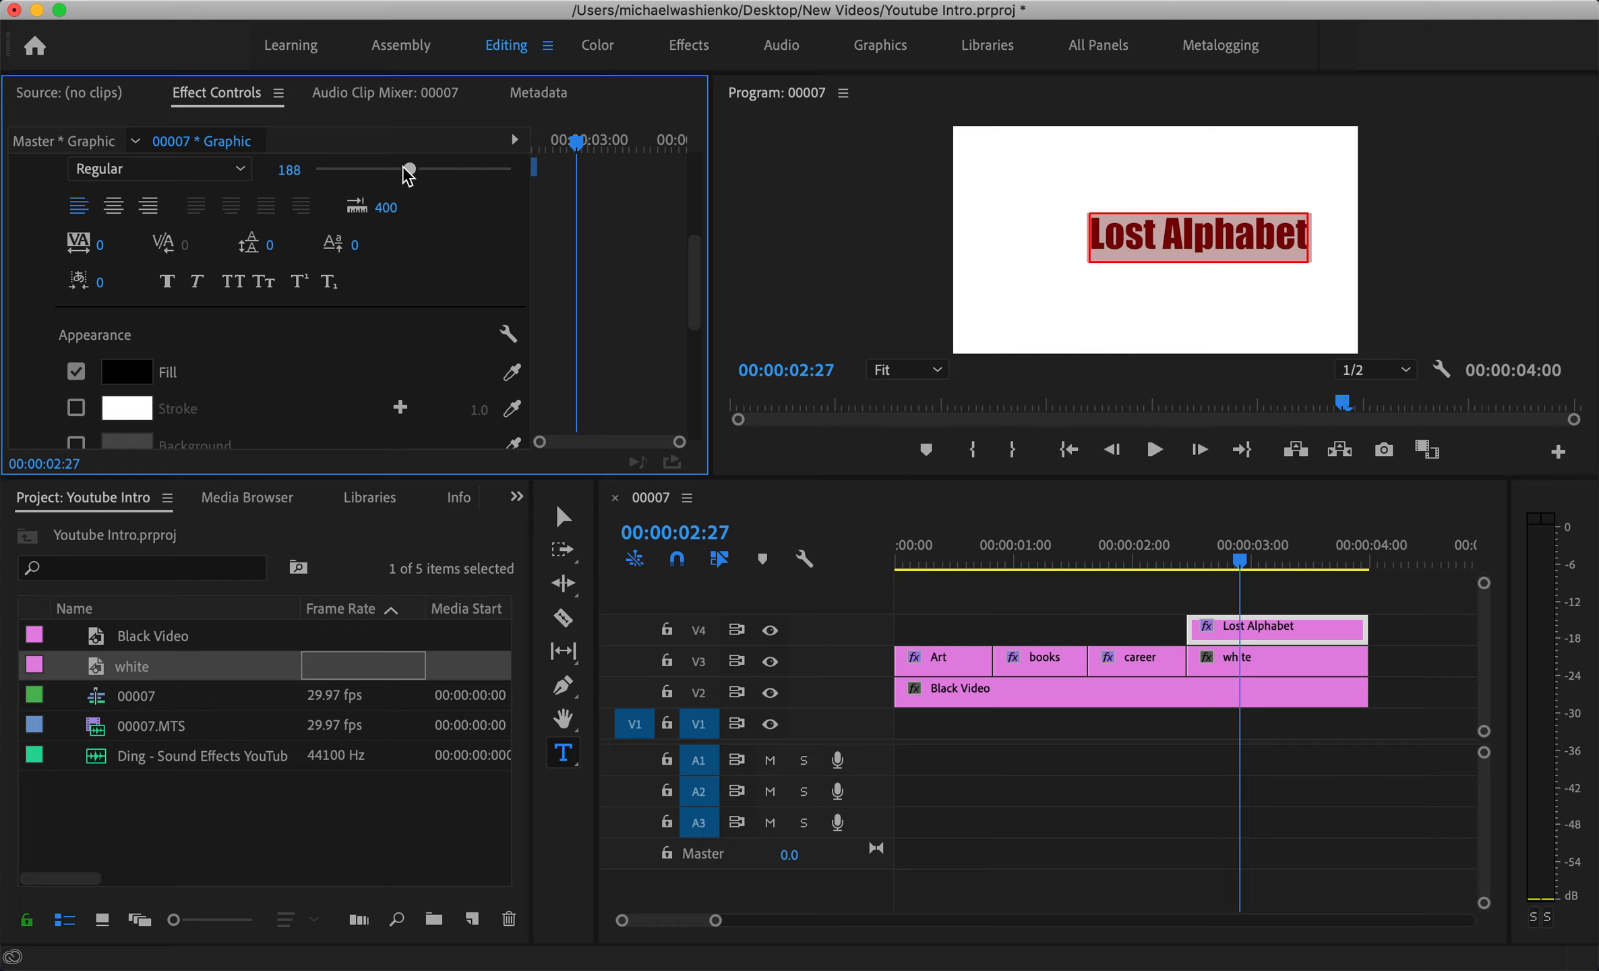
{"action": "left_click_drag", "start_coordinate": [401, 168], "coordinate": [401, 169]}
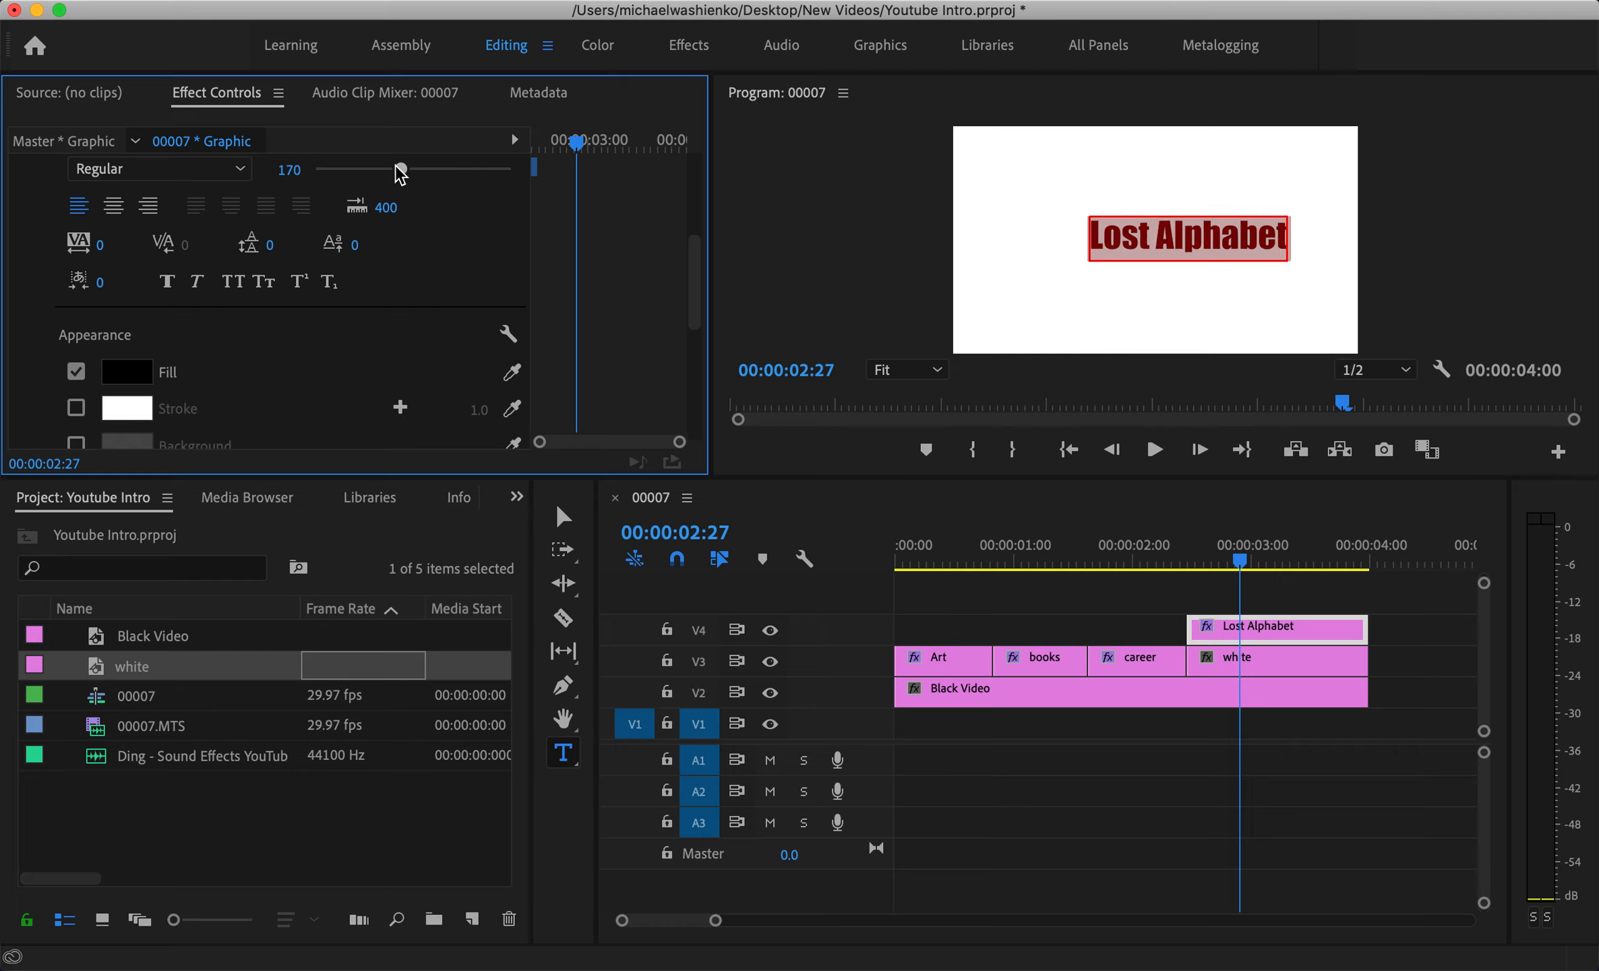
Move the Lost Alphabet title with the Selection tool to the center of the white frame.
{"action": "left_click", "coordinate": [832, 506]}
{"action": "key", "text": "v"}
{"action": "left_click", "coordinate": [1173, 236]}
{"action": "left_click_drag", "start_coordinate": [1173, 236], "coordinate": [1163, 251]}
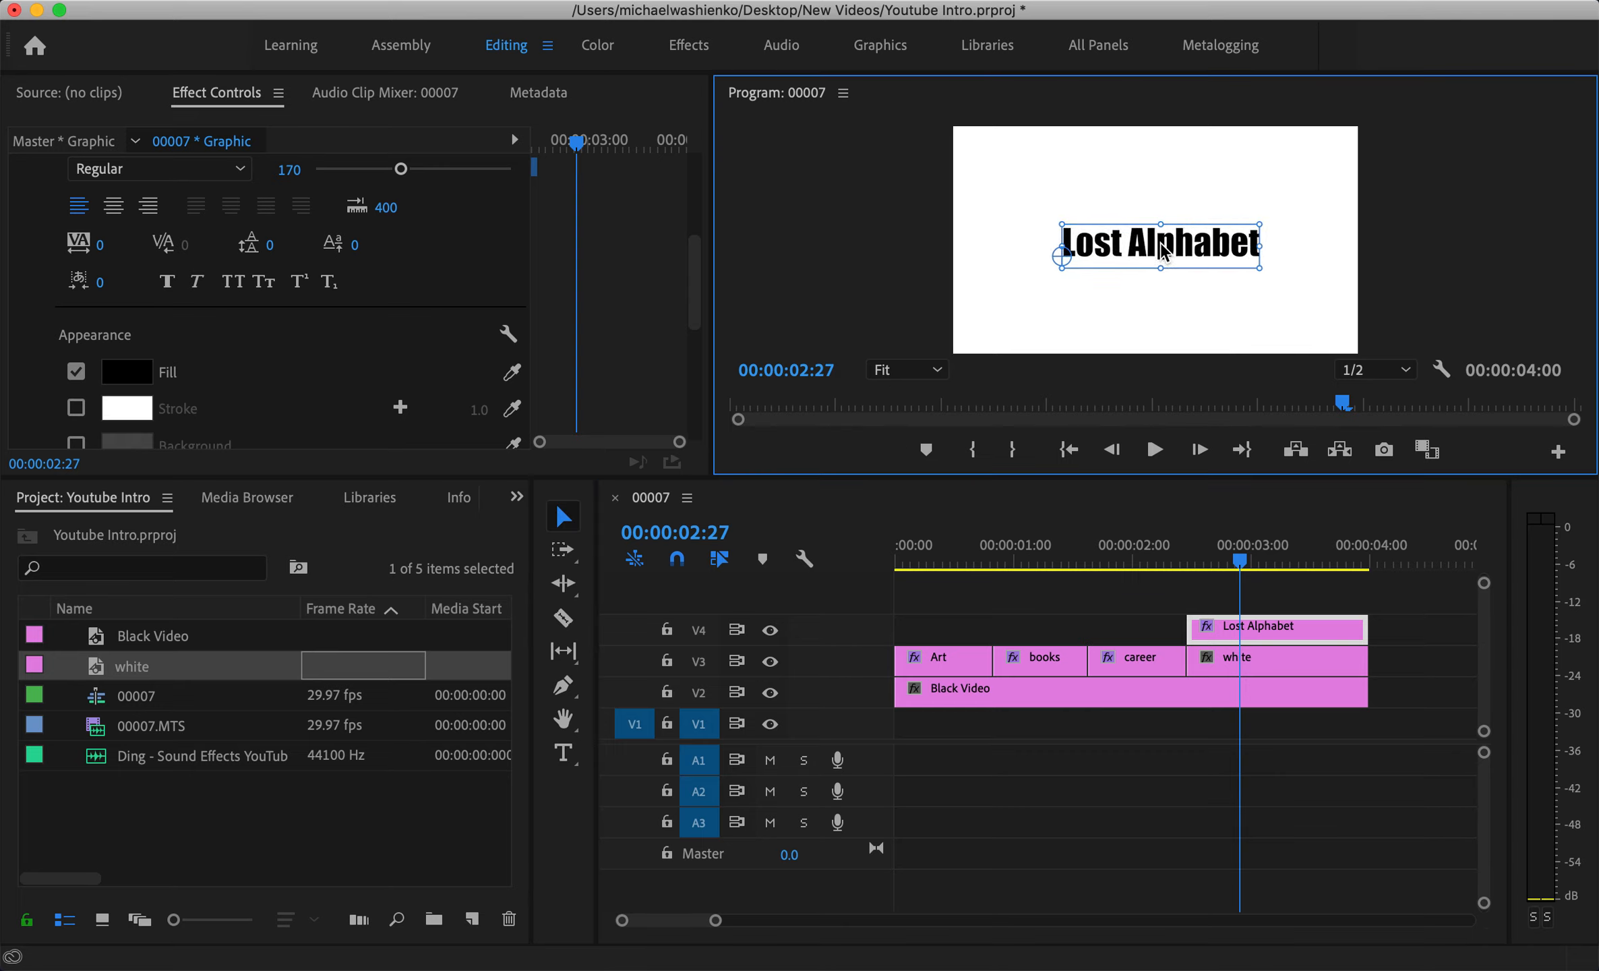
{"action": "left_click_drag", "start_coordinate": [1161, 249], "coordinate": [1164, 249]}
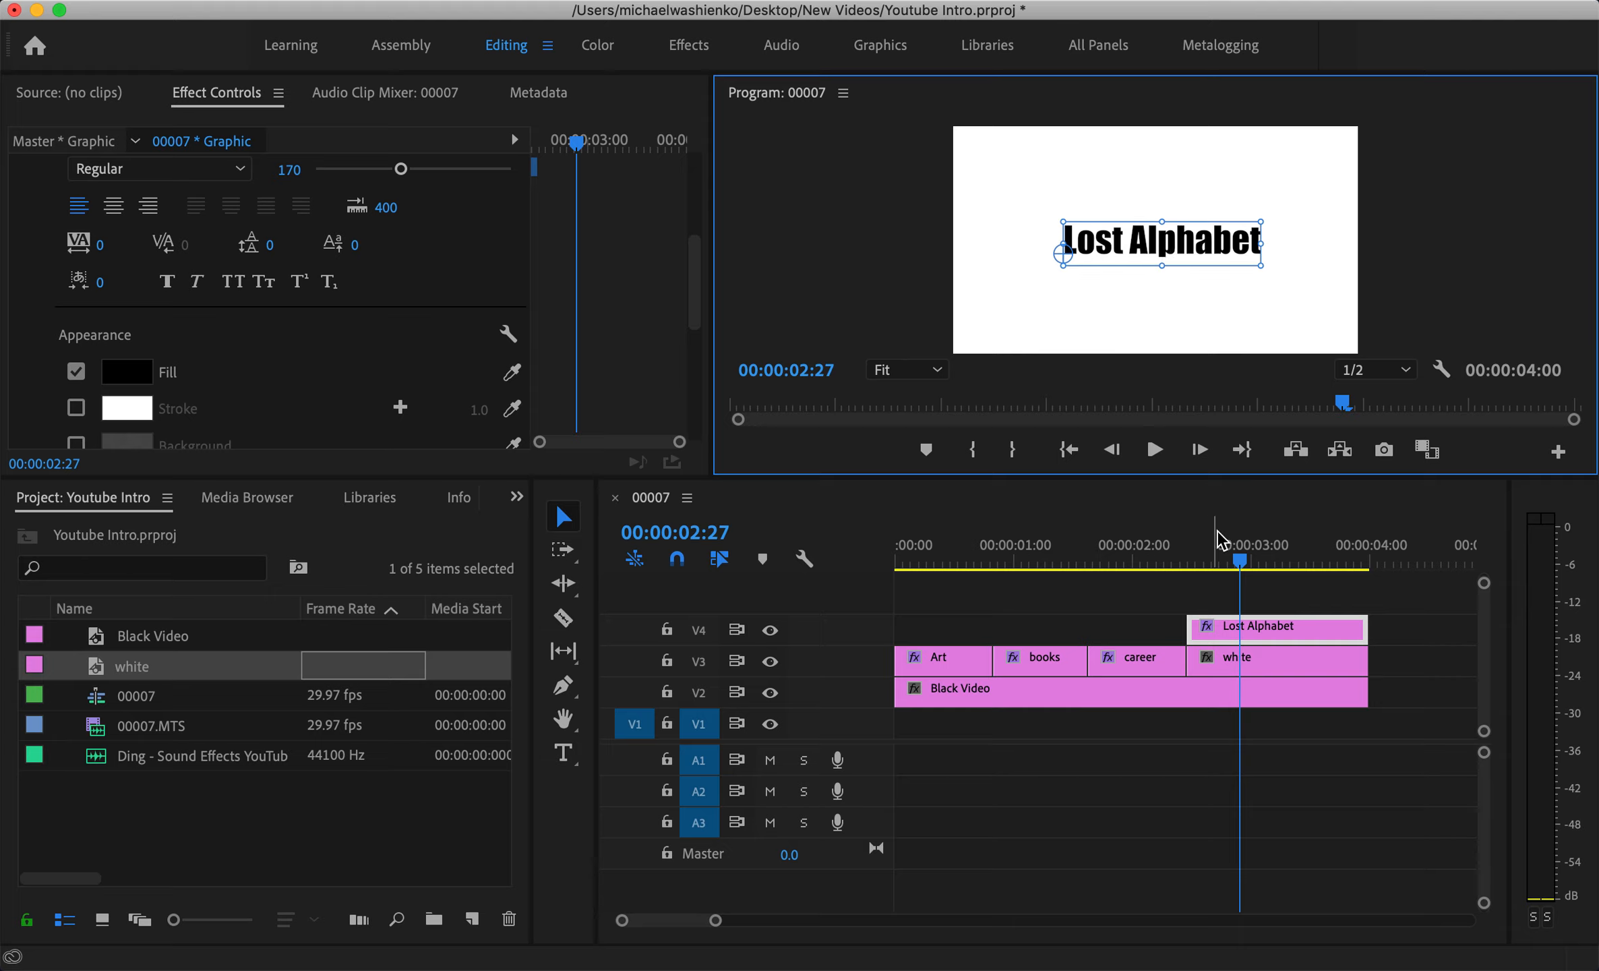
Play the sequence from the start through to the Lost Alphabet title, stopping at 00:00:03:06.
{"action": "left_click_drag", "start_coordinate": [1239, 560], "coordinate": [855, 561]}
{"action": "key", "text": "space"}
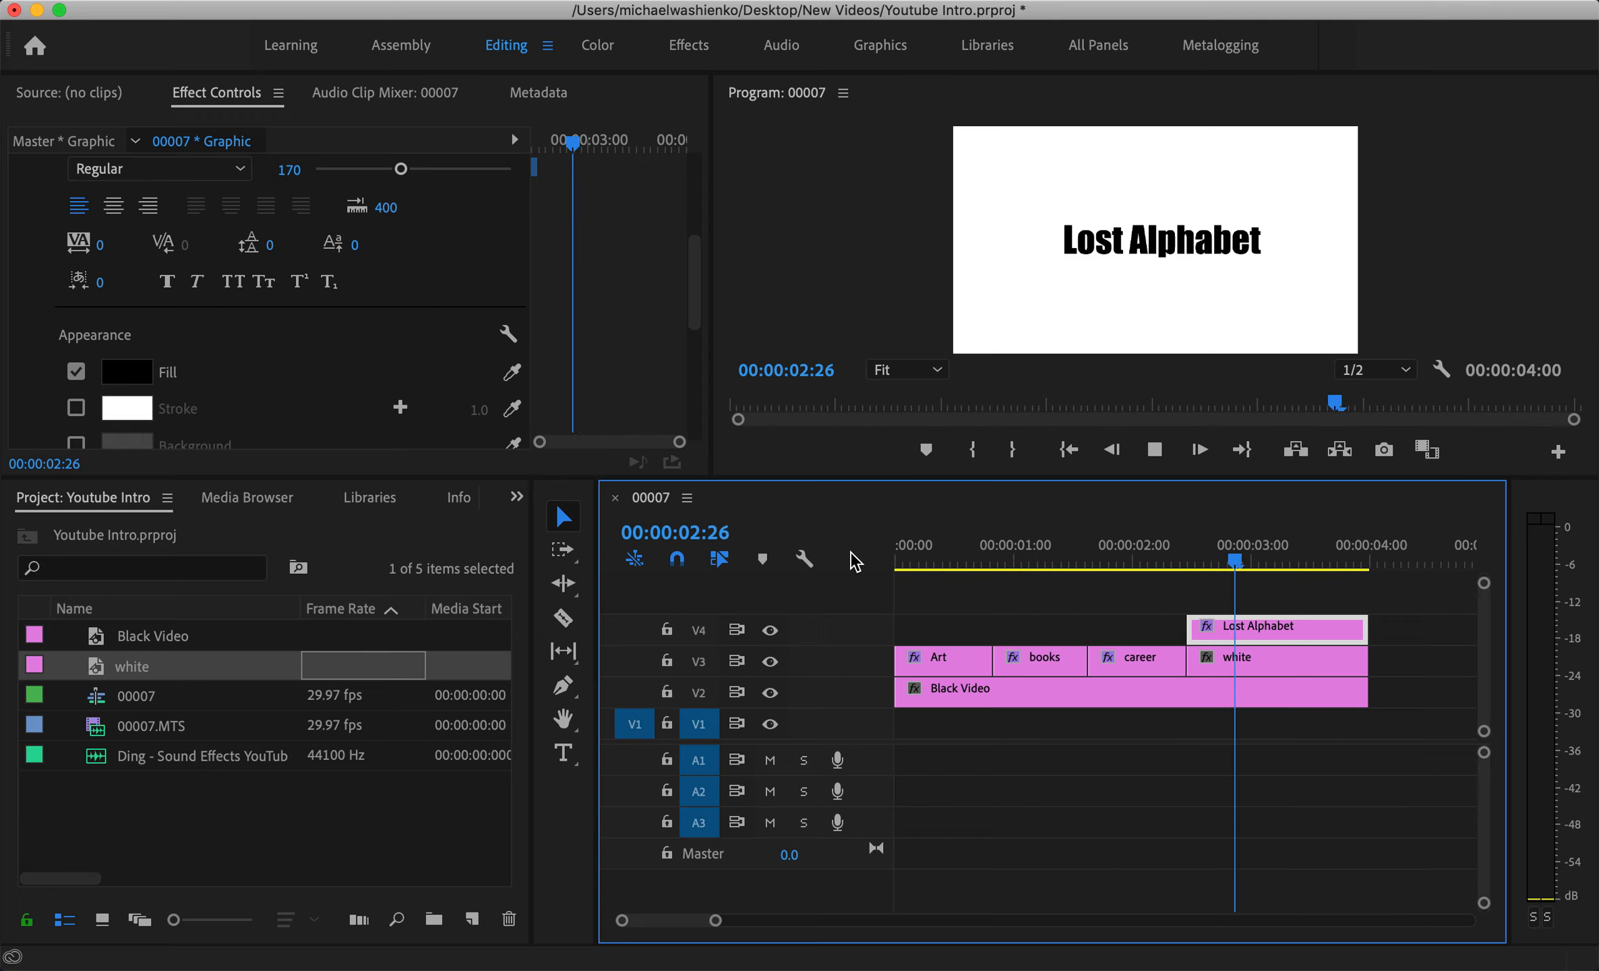
{"action": "key", "text": "space"}
Trim two frames off the end of the Art clip for a duration of 23 frames.
{"action": "left_click", "coordinate": [947, 655]}
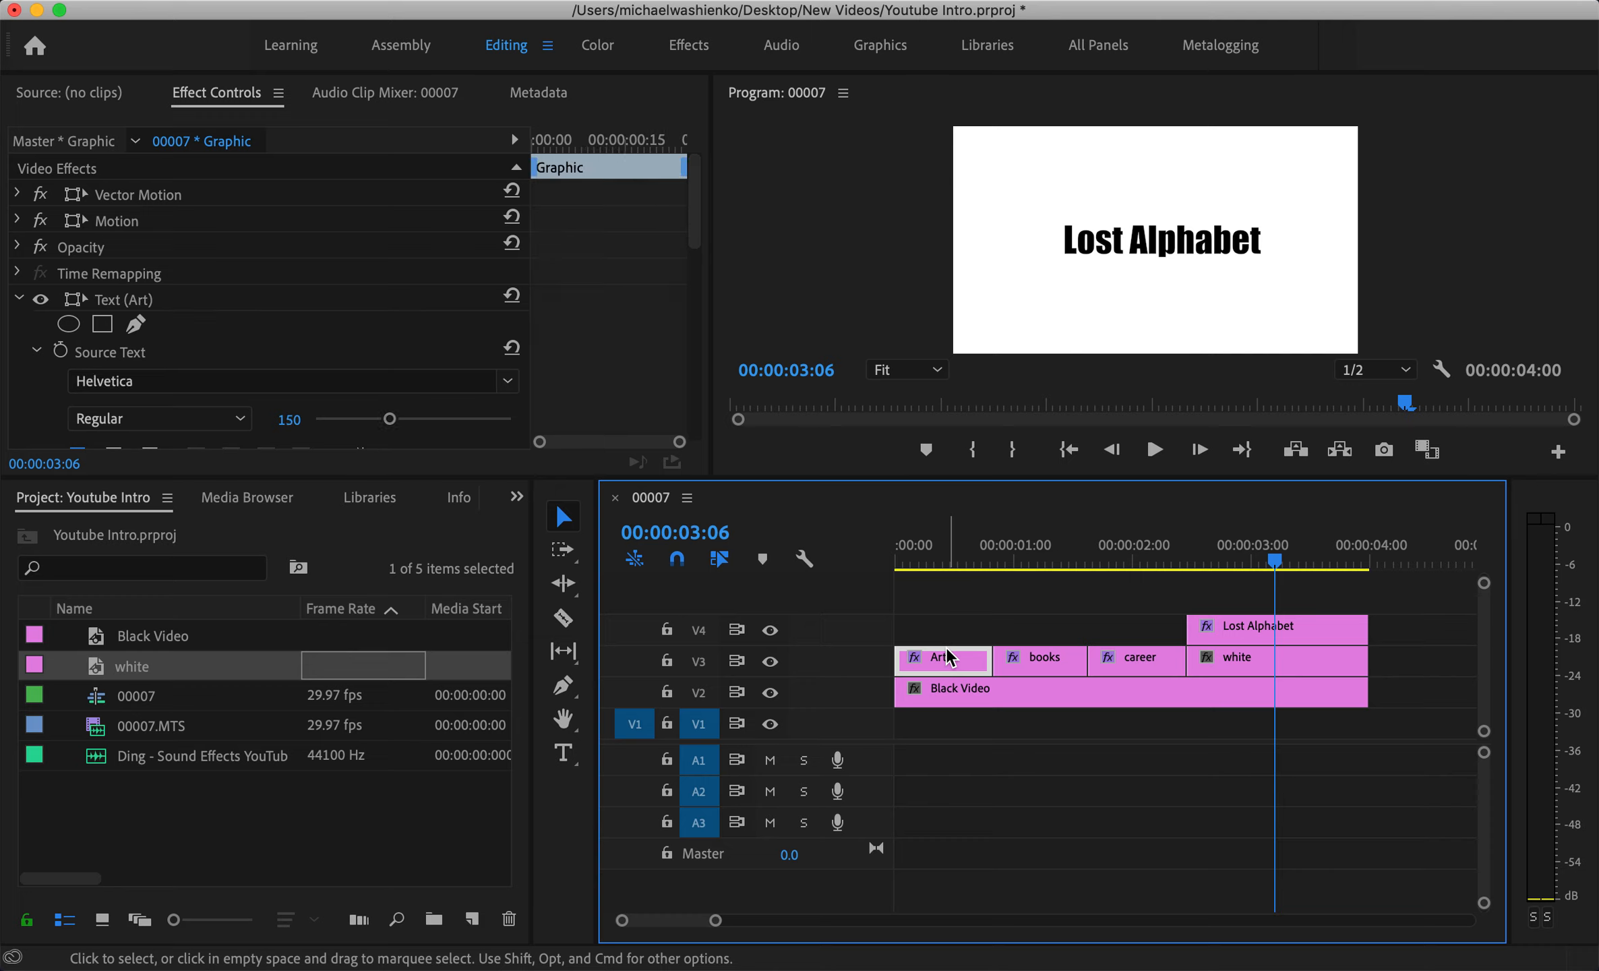
{"action": "scroll", "coordinate": [942, 633], "scroll_direction": "up", "scroll_amount": 3}
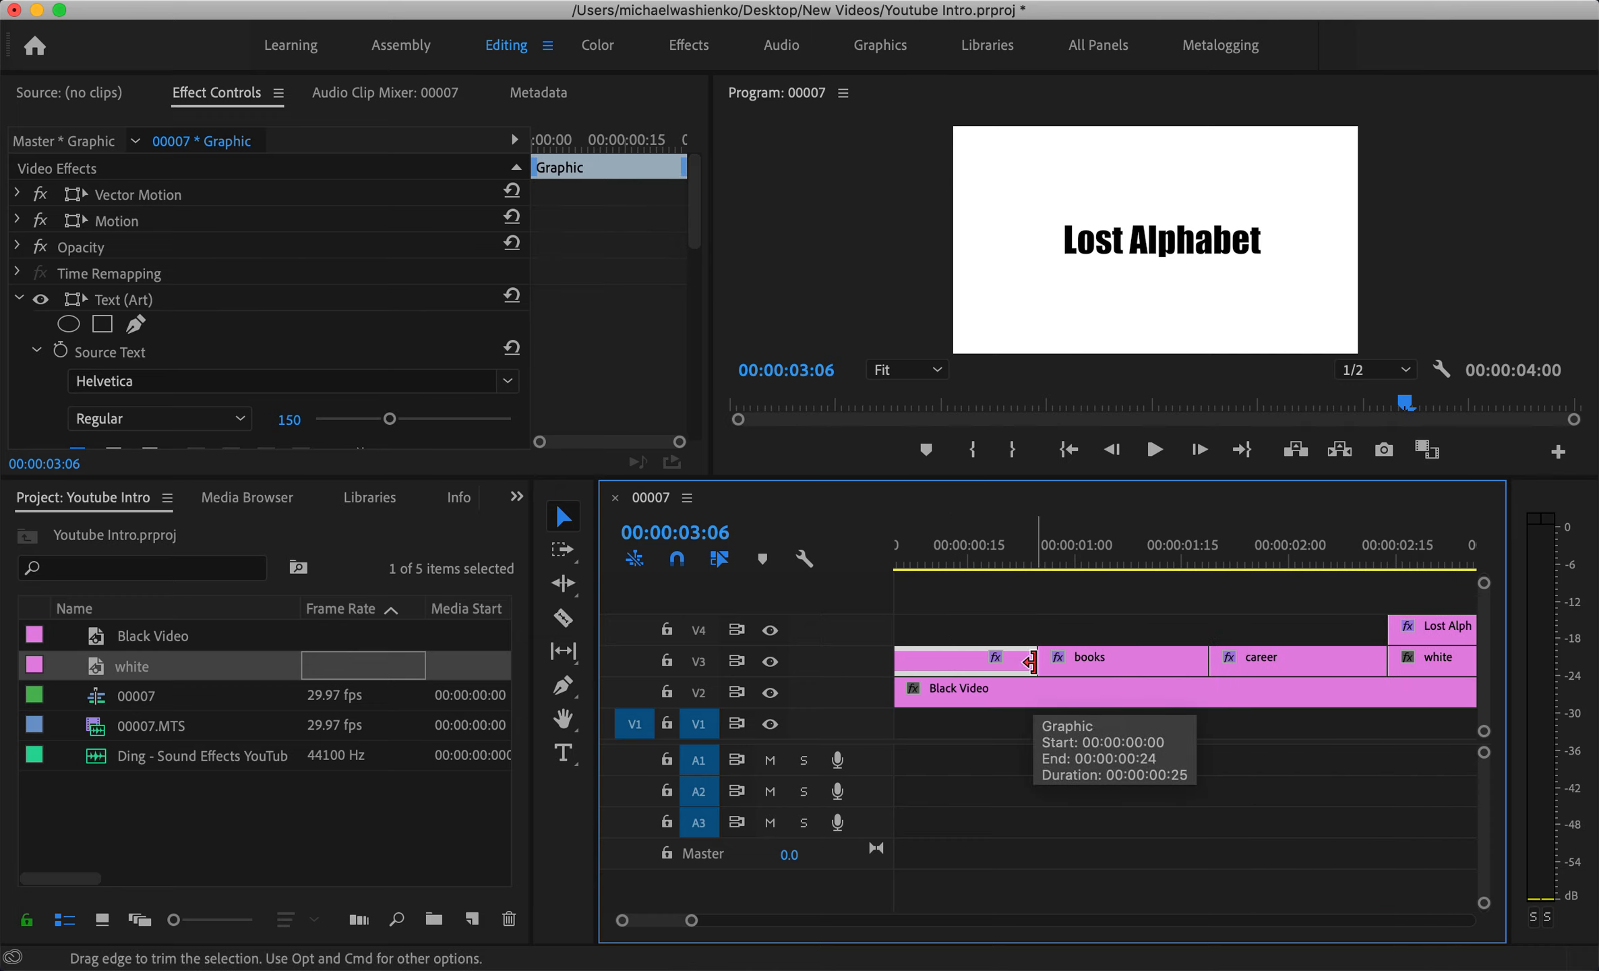
{"action": "scroll", "coordinate": [1030, 661], "scroll_direction": "up", "scroll_amount": 6}
{"action": "left_click_drag", "start_coordinate": [1045, 666], "coordinate": [987, 660]}
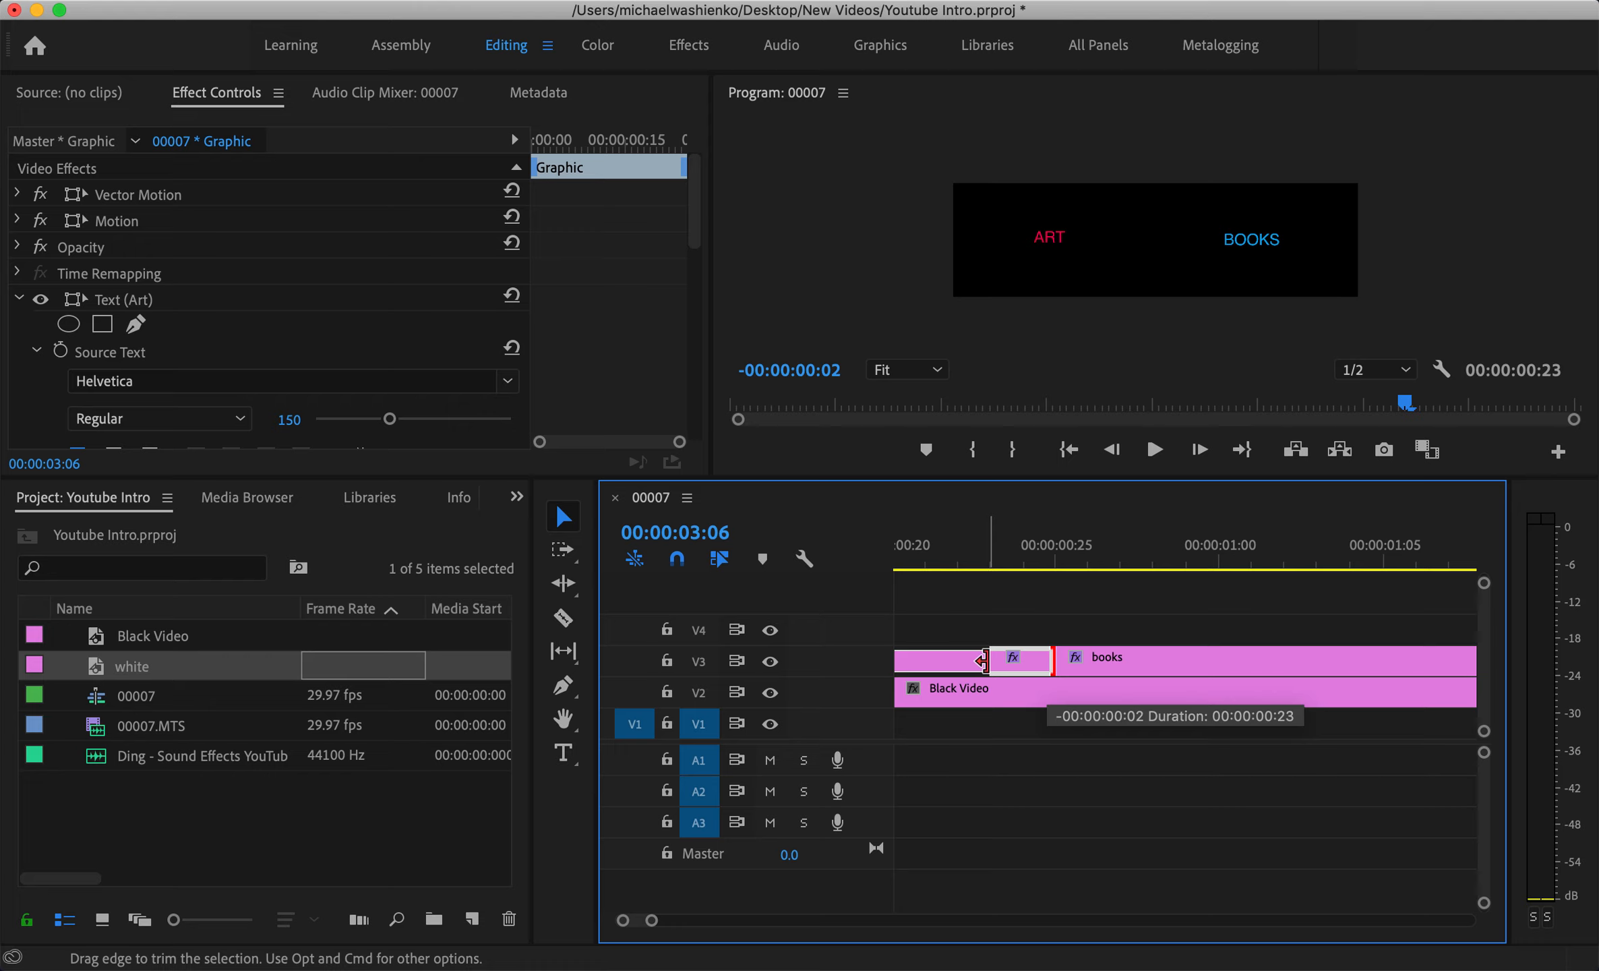
{"action": "left_click_drag", "start_coordinate": [981, 661], "coordinate": [983, 660]}
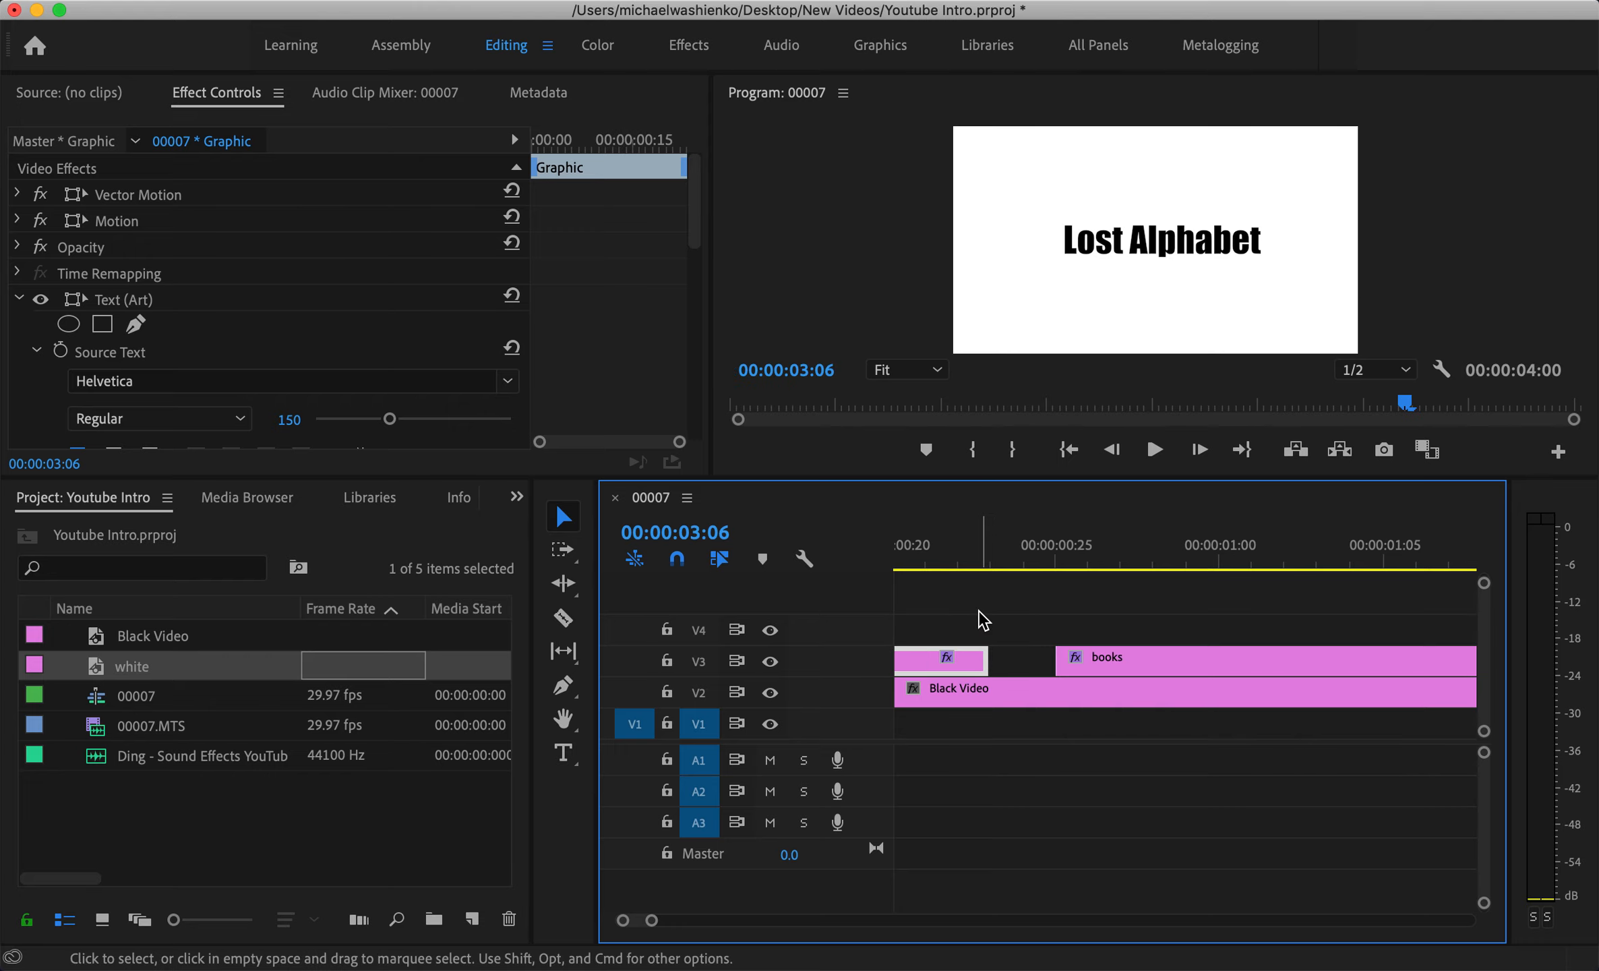
Play the sequence from the start to check the gap after Art, stopping at 00:00:01:23.
{"action": "scroll", "coordinate": [983, 618], "scroll_direction": "down", "scroll_amount": 8}
{"action": "left_click", "coordinate": [907, 561]}
{"action": "key", "text": "space"}
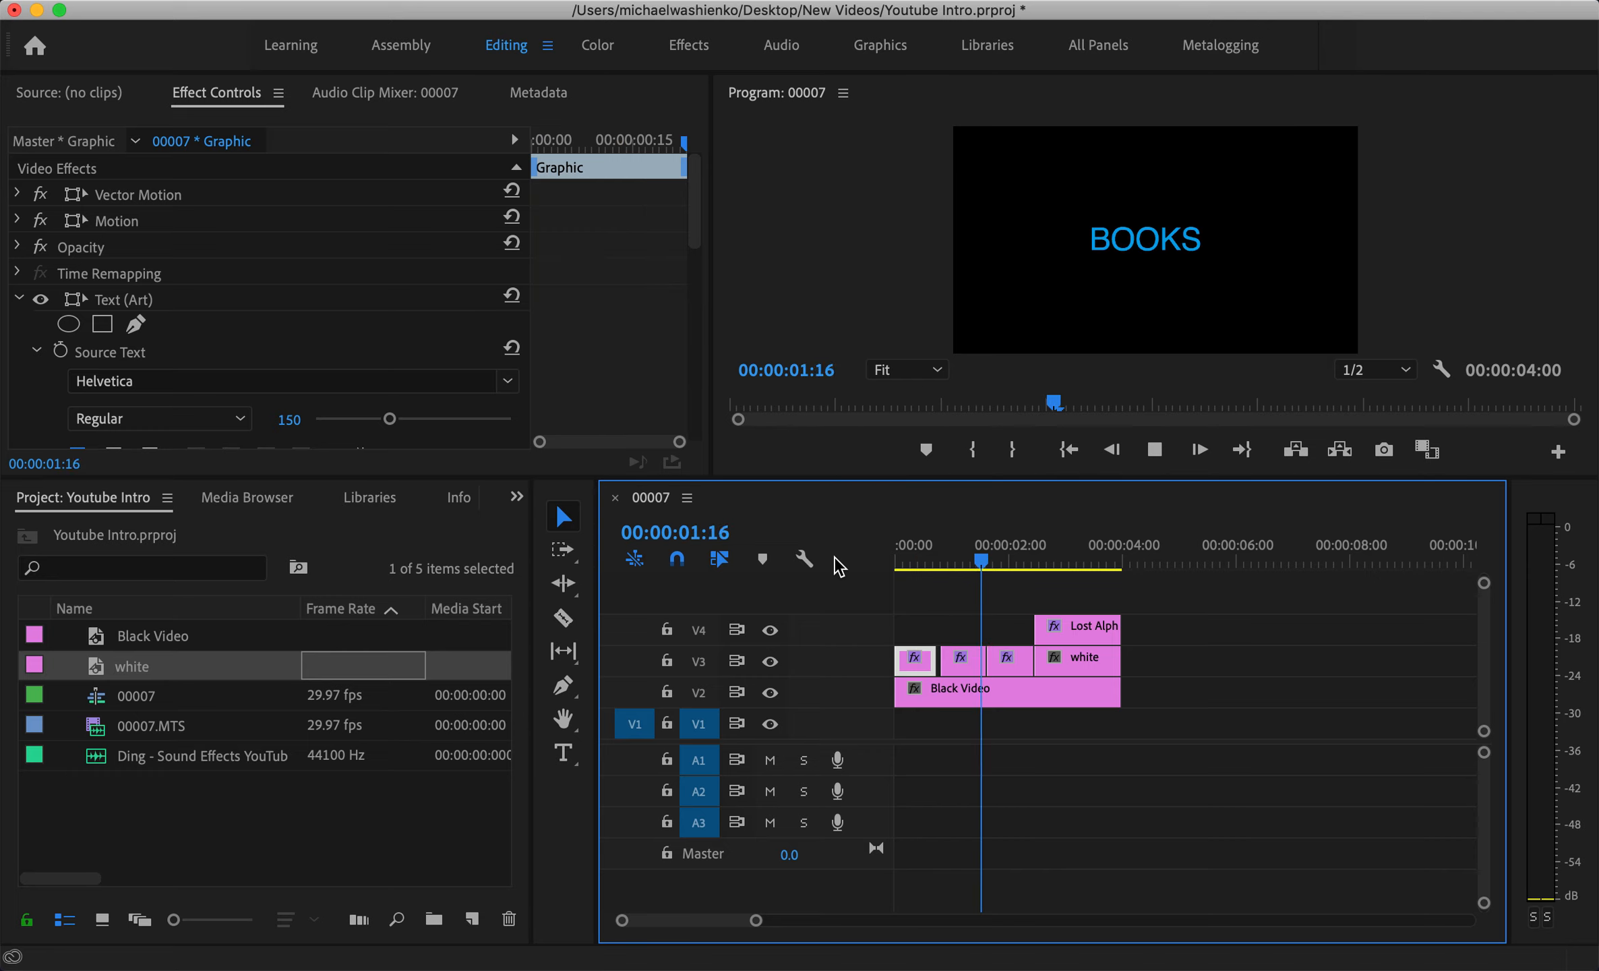
{"action": "key", "text": "space"}
Move the Books clip against the end of Art and trim its end to a duration of 22 frames.
{"action": "scroll", "coordinate": [911, 619], "scroll_direction": "up", "scroll_amount": 8}
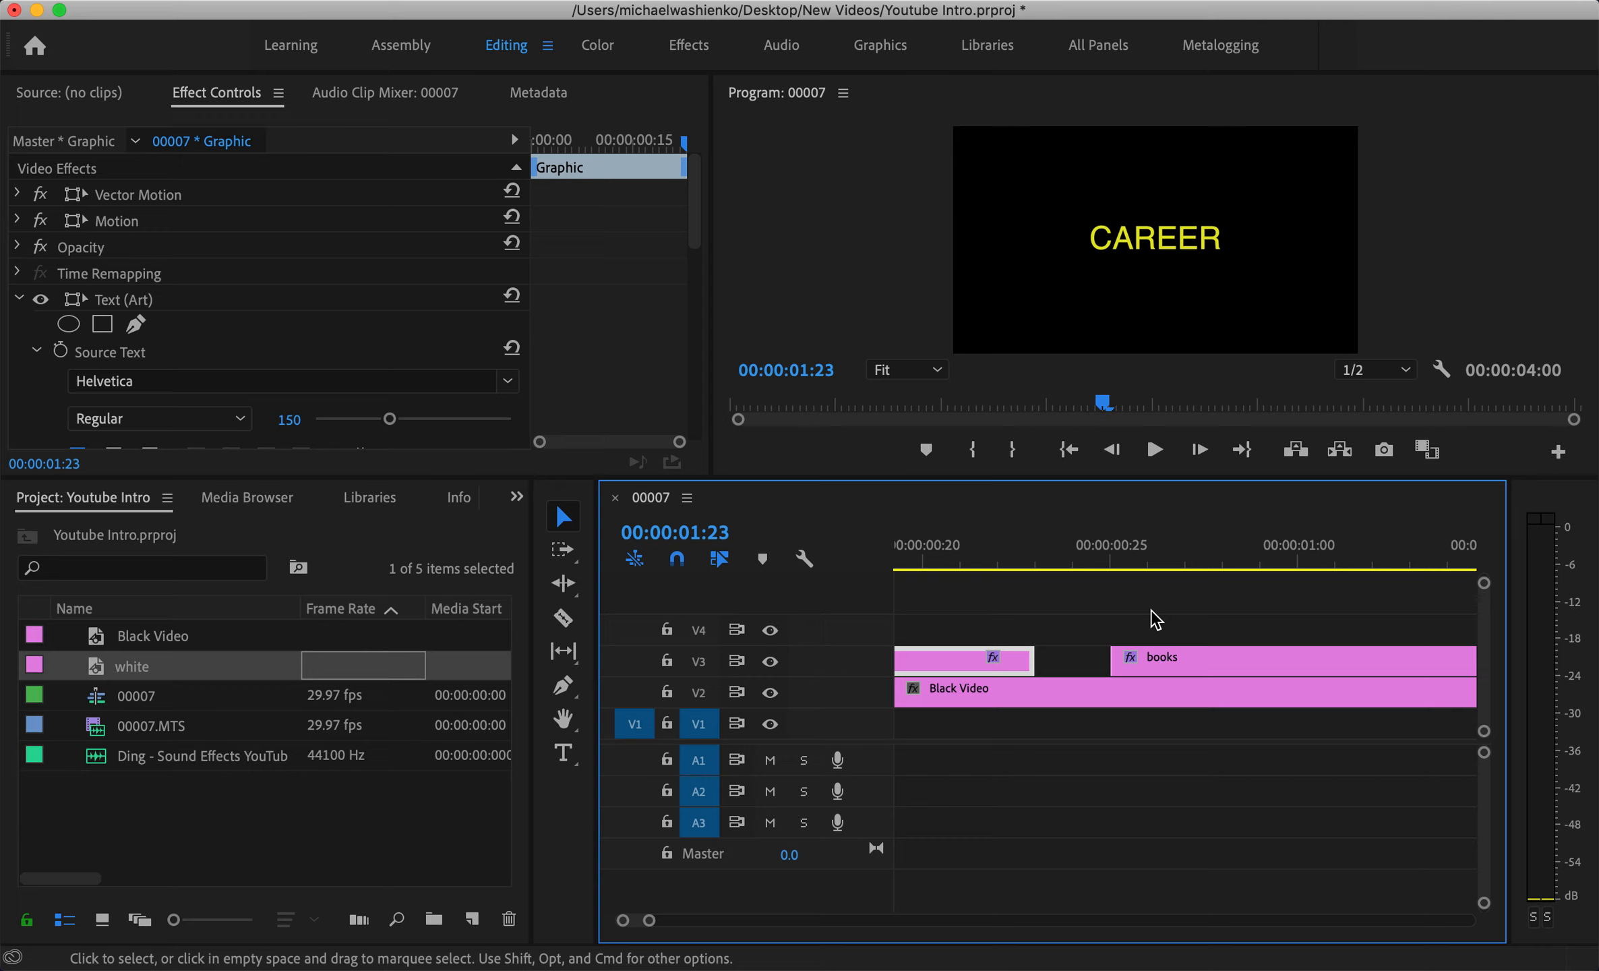
{"action": "left_click_drag", "start_coordinate": [1160, 660], "coordinate": [1072, 667]}
{"action": "scroll", "coordinate": [1153, 596], "scroll_direction": "right", "scroll_amount": 5}
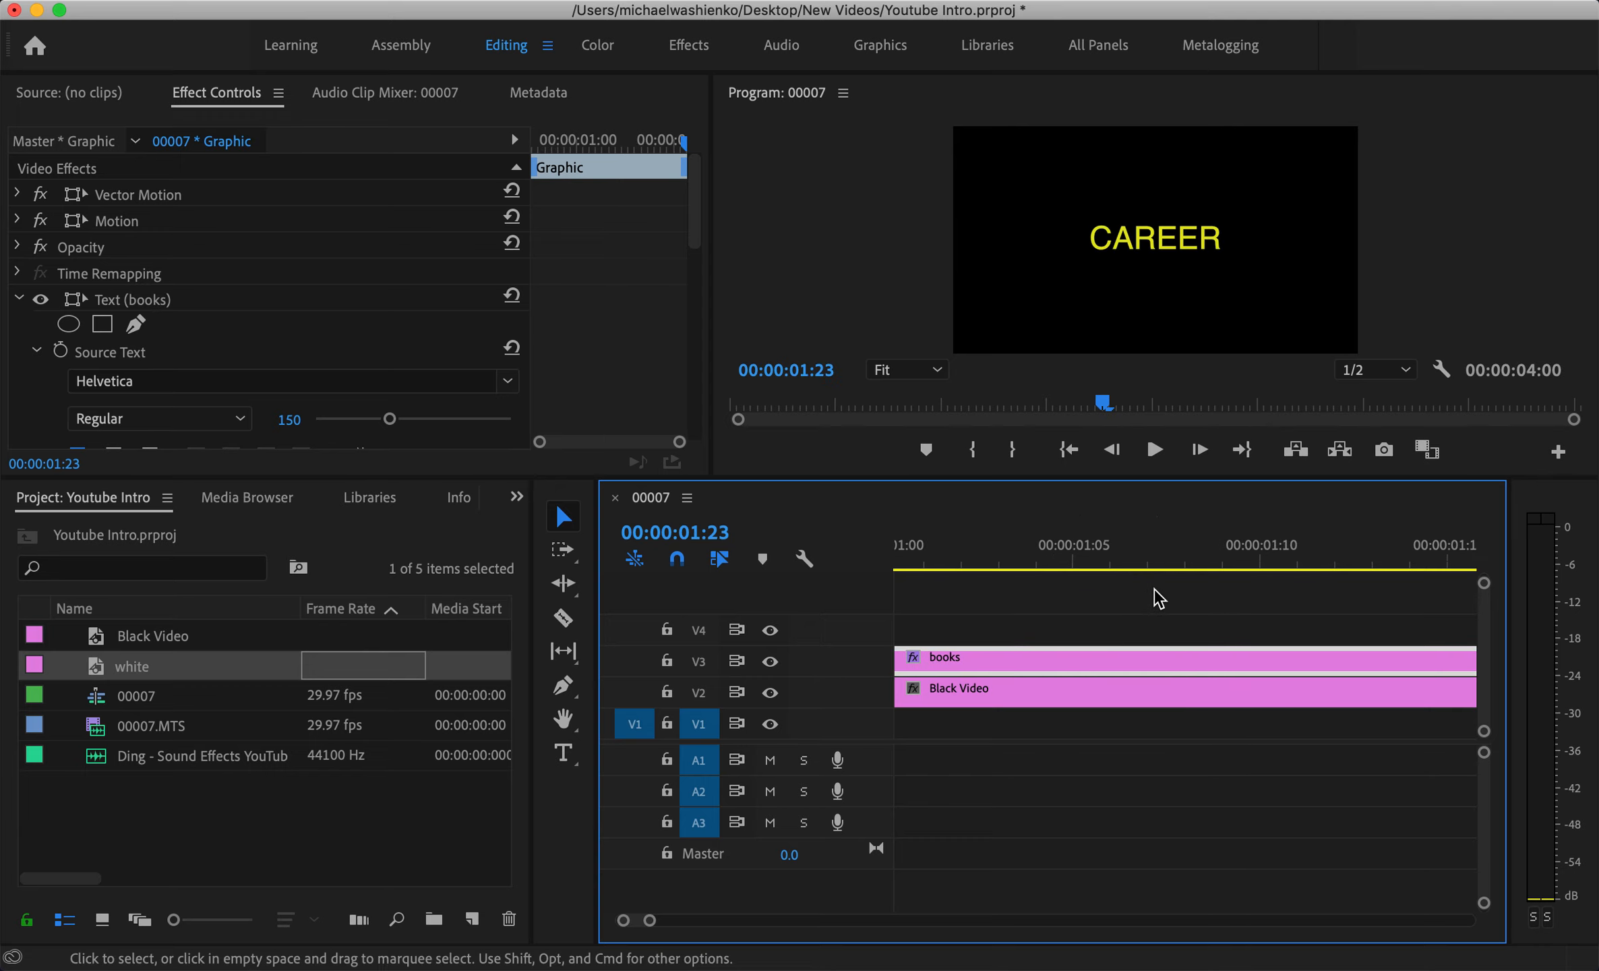
{"action": "scroll", "coordinate": [1158, 597], "scroll_direction": "right", "scroll_amount": 3}
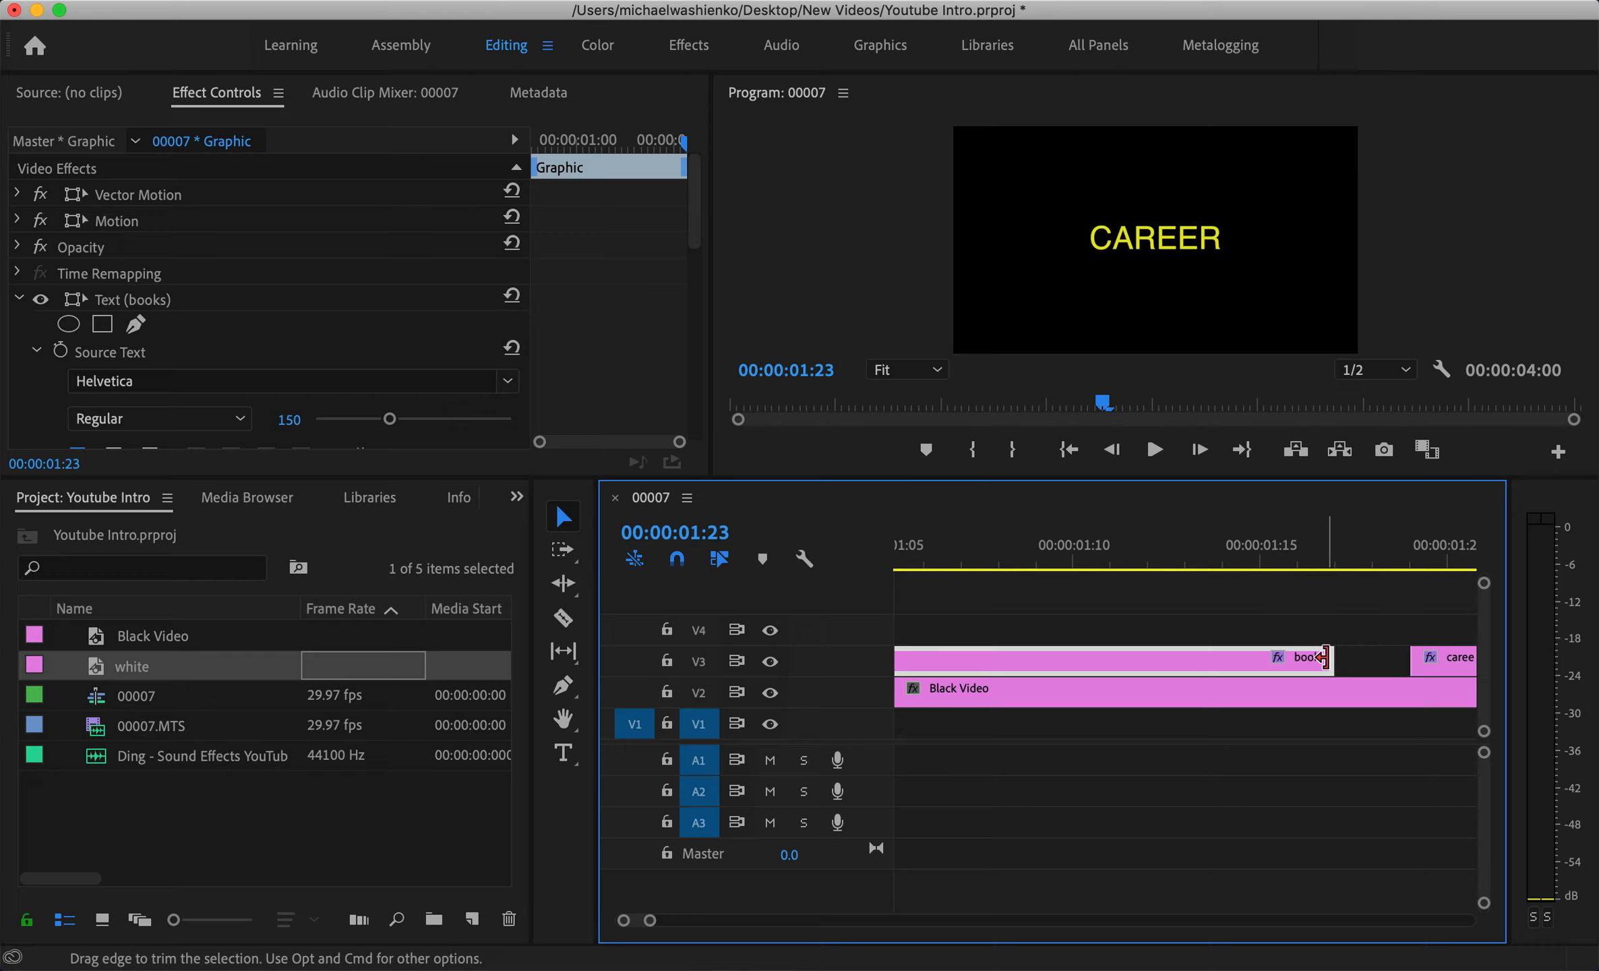
{"action": "left_click_drag", "start_coordinate": [1323, 657], "coordinate": [1252, 657]}
{"action": "left_click", "coordinate": [1252, 656]}
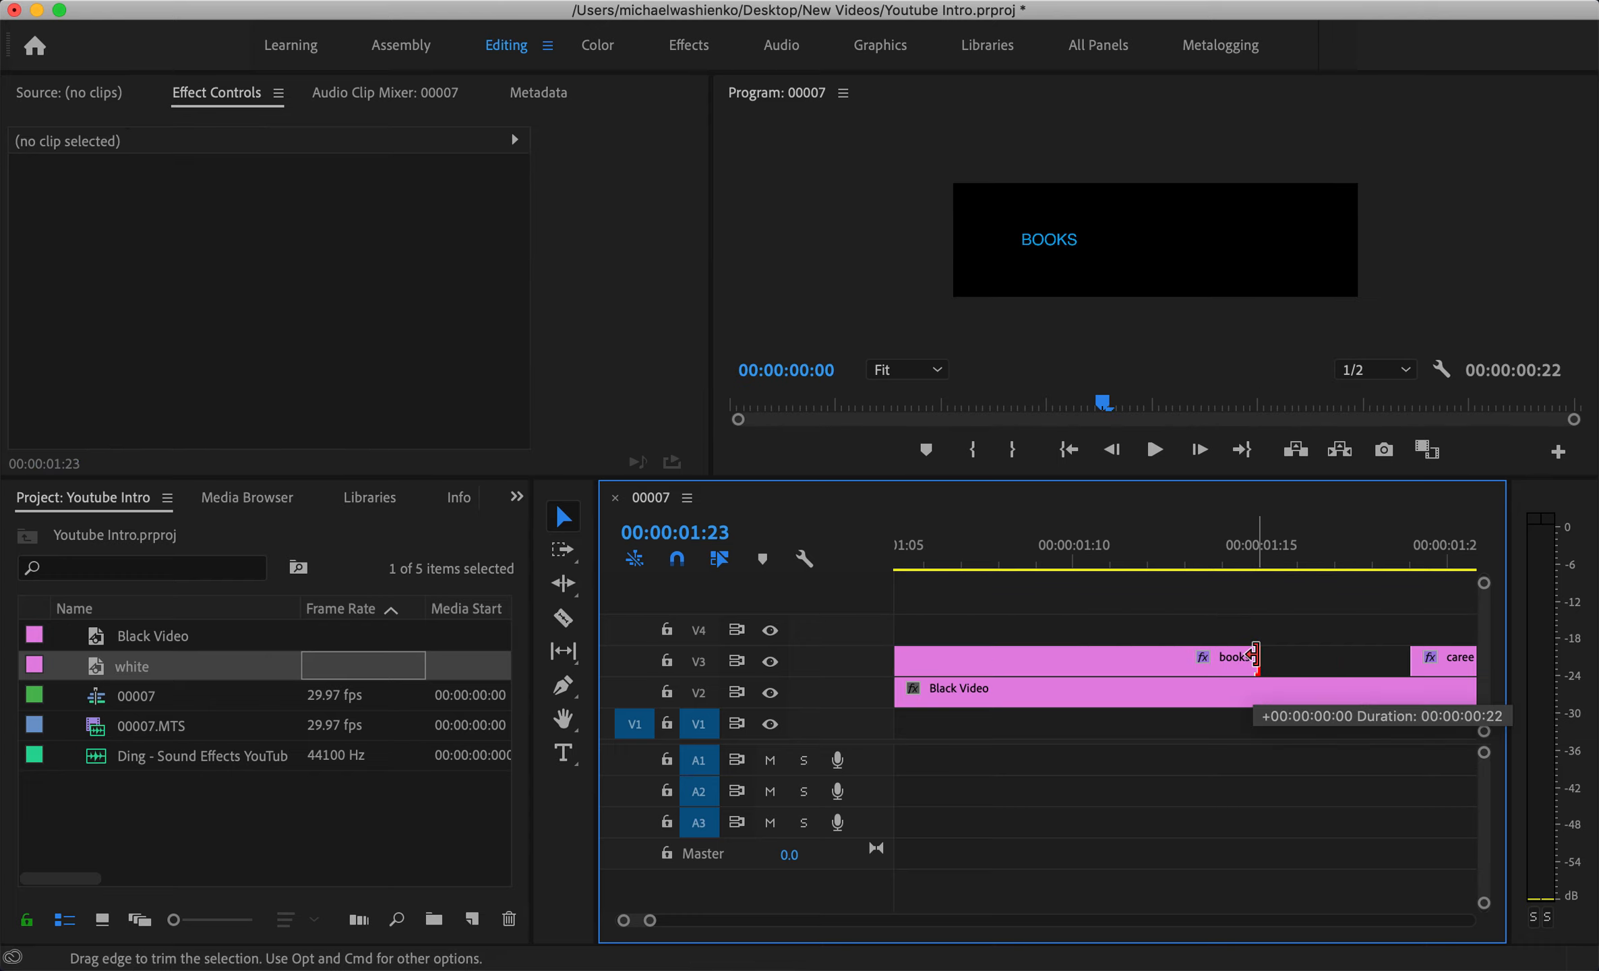
Move the Career clip against the end of Books and trim two frames off its end.
{"action": "scroll", "coordinate": [1369, 636], "scroll_direction": "right", "scroll_amount": 5}
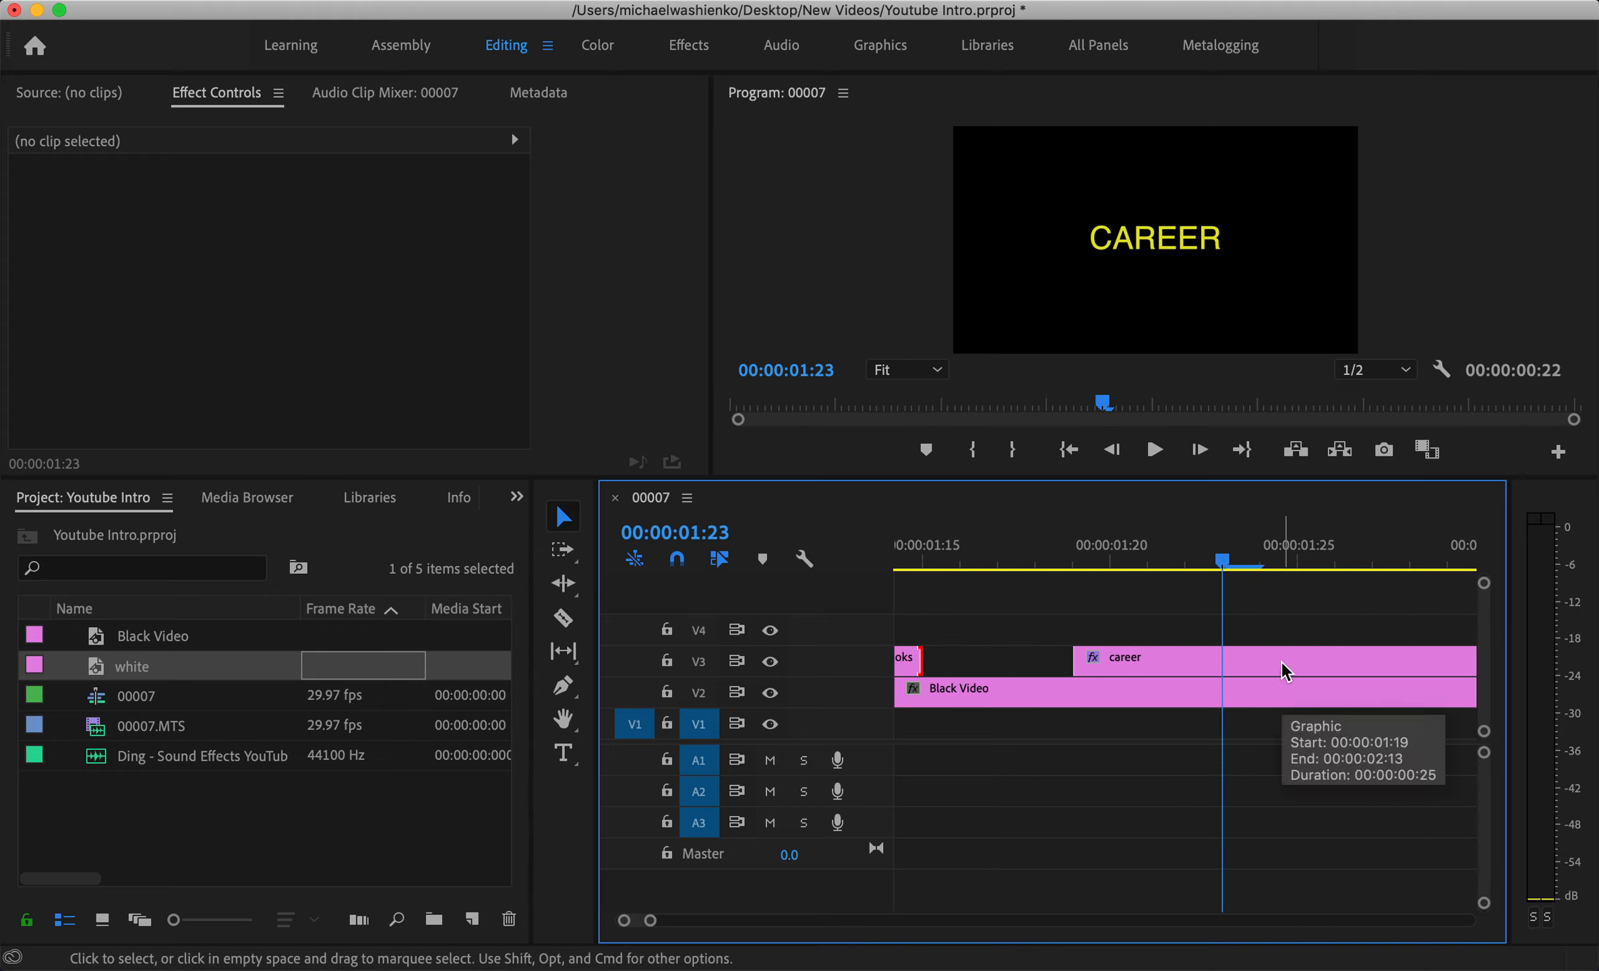
{"action": "left_click_drag", "start_coordinate": [1235, 667], "coordinate": [1092, 667]}
{"action": "scroll", "coordinate": [1078, 674], "scroll_direction": "right", "scroll_amount": 5}
{"action": "scroll", "coordinate": [1069, 680], "scroll_direction": "left", "scroll_amount": 5}
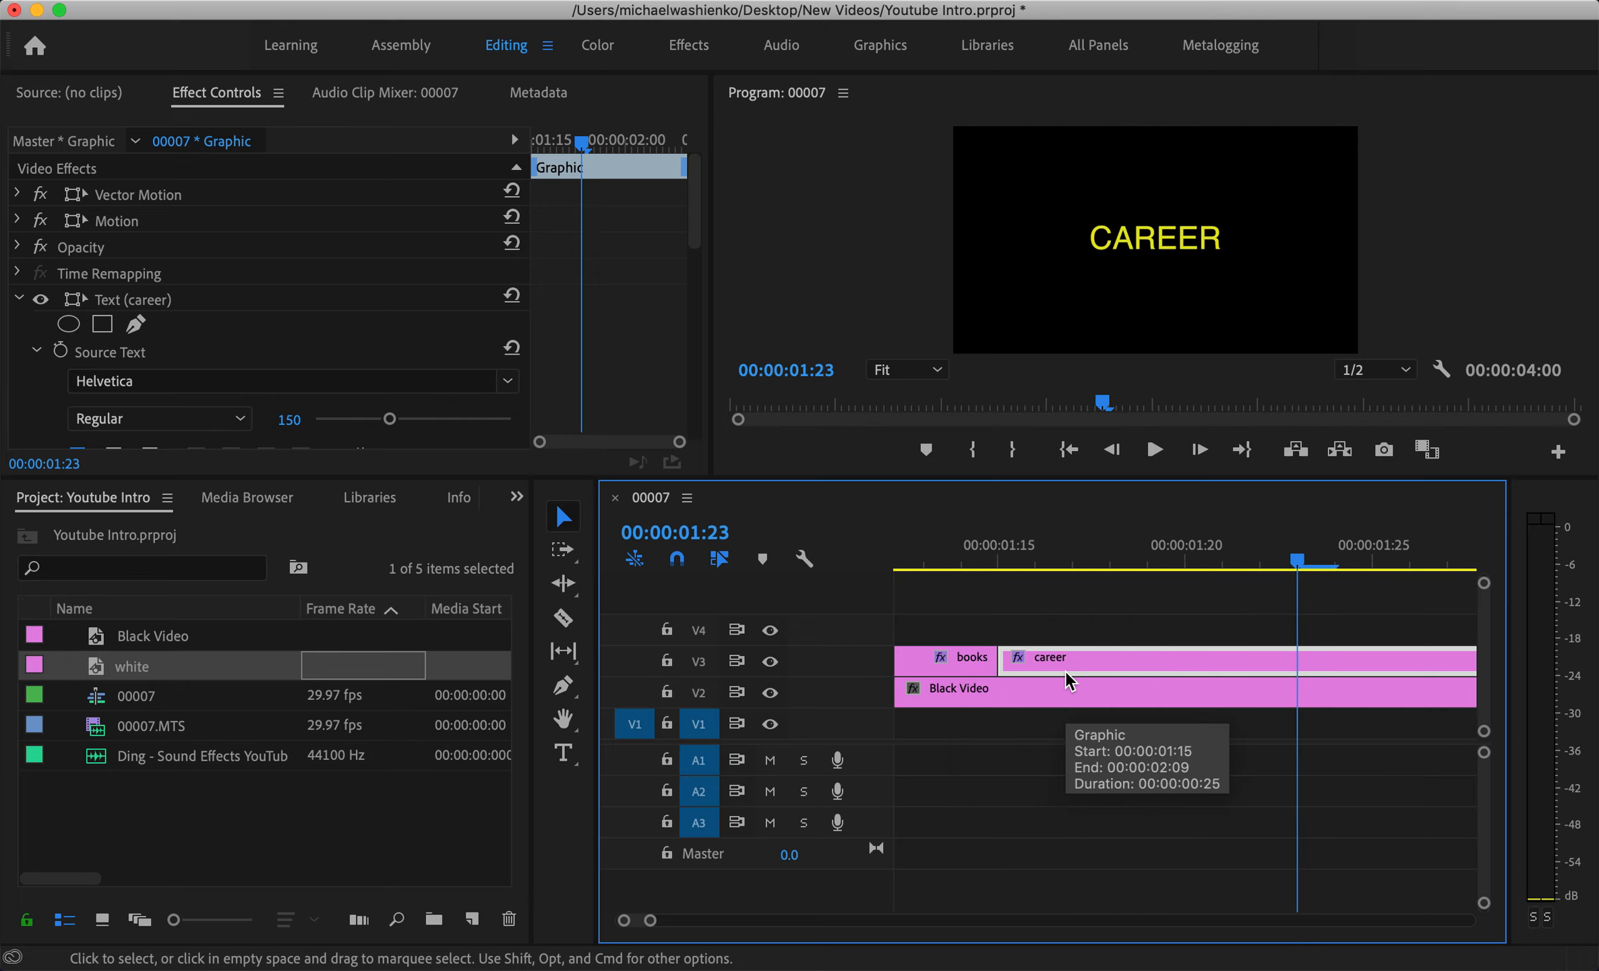
{"action": "scroll", "coordinate": [1069, 678], "scroll_direction": "right", "scroll_amount": 10}
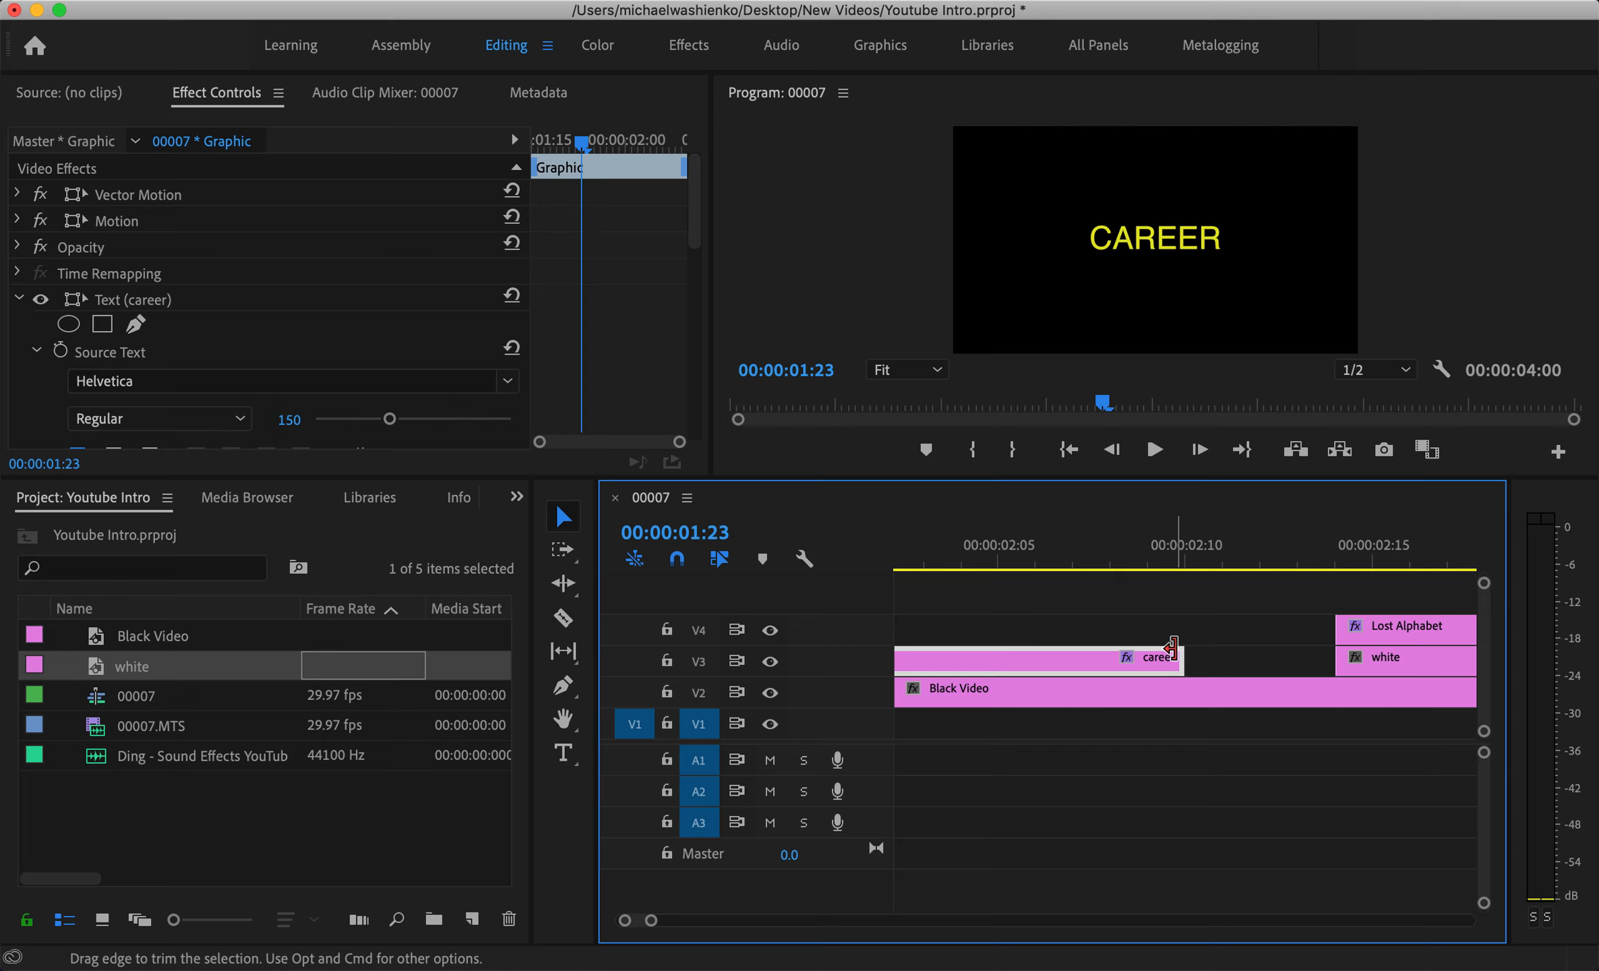
{"action": "left_click_drag", "start_coordinate": [1173, 649], "coordinate": [1103, 645]}
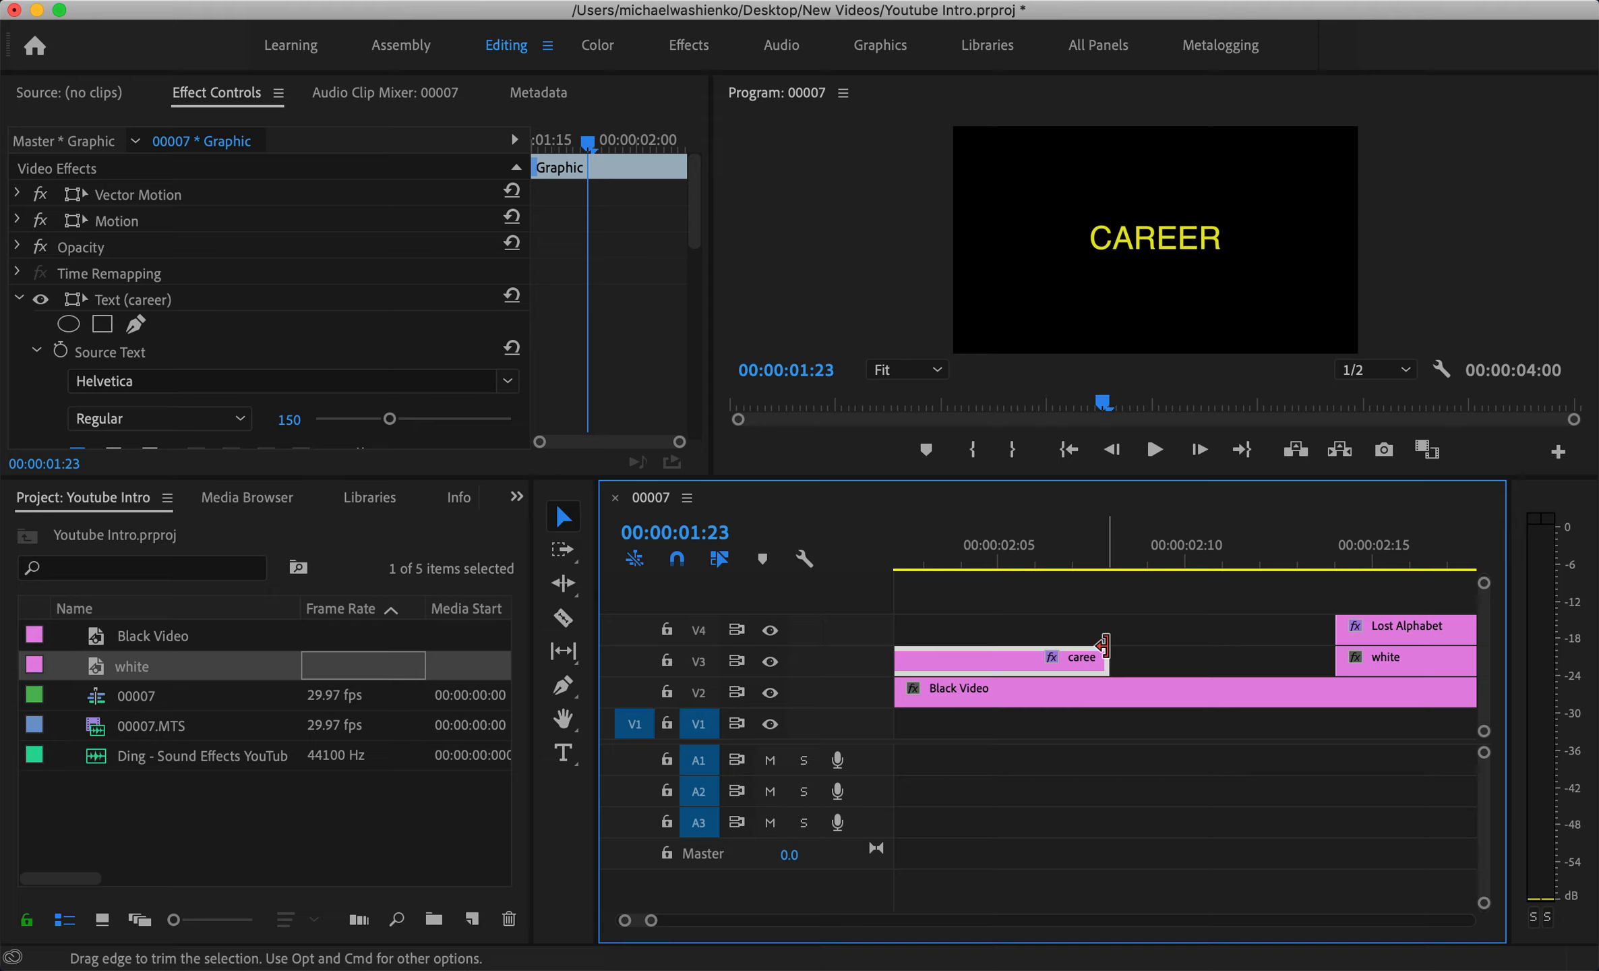
Move the Lost Alphabet and white clips together against the end of the Career clip.
{"action": "left_click", "coordinate": [1242, 635]}
{"action": "left_click", "coordinate": [1374, 625]}
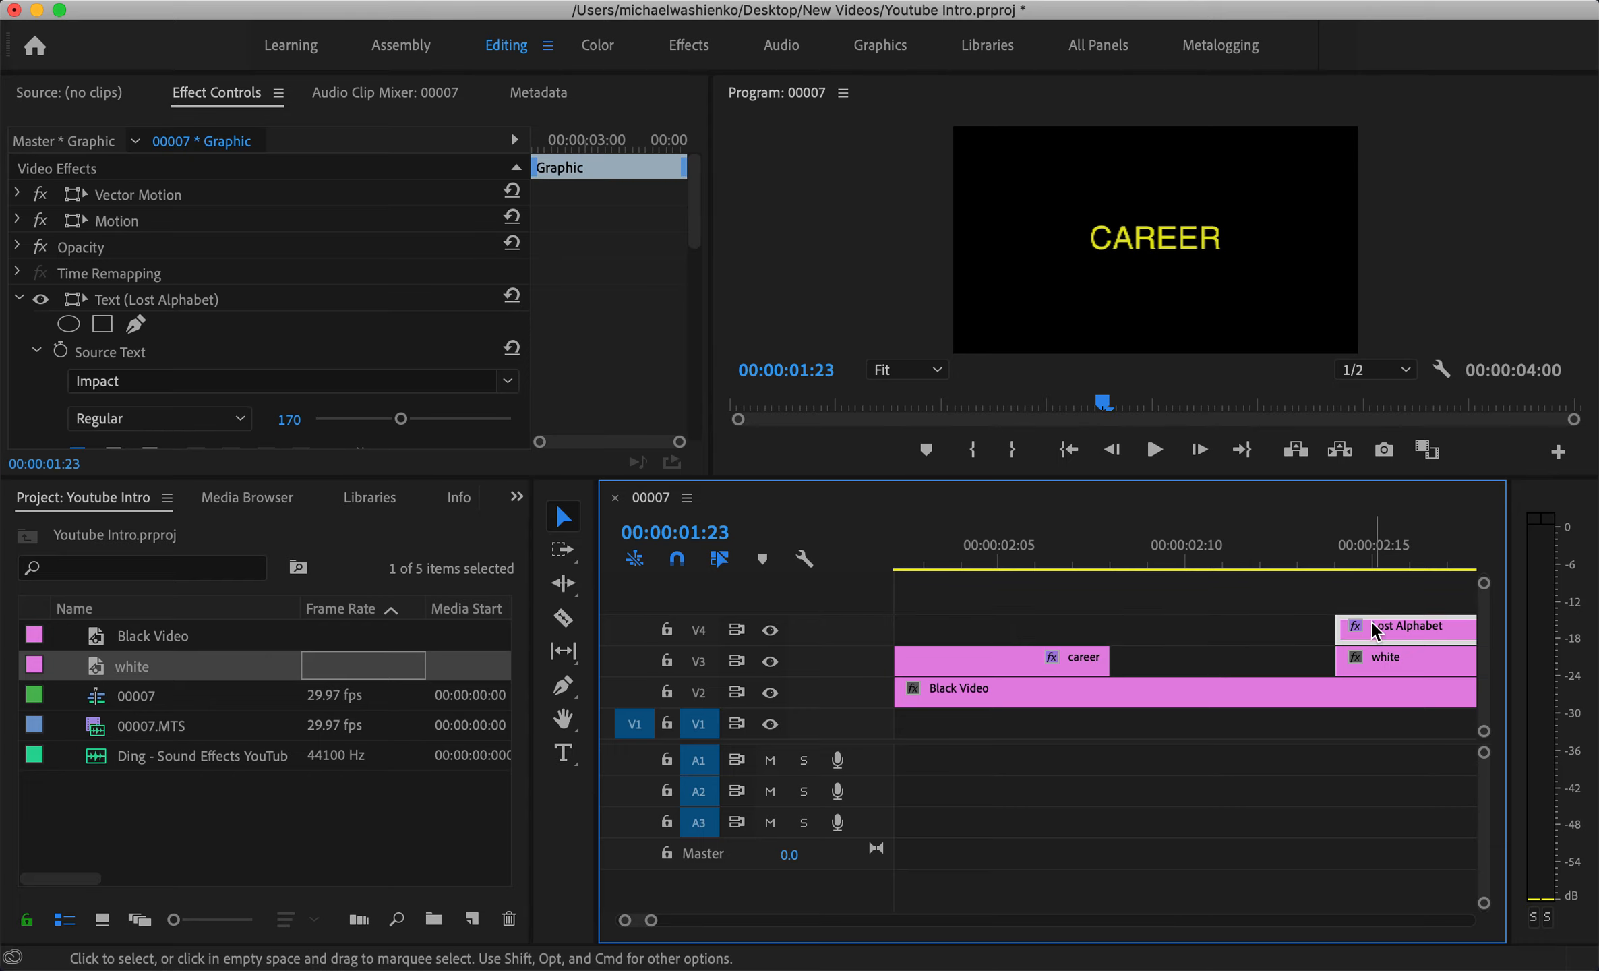
{"action": "left_click", "coordinate": [1363, 659], "text": "shift"}
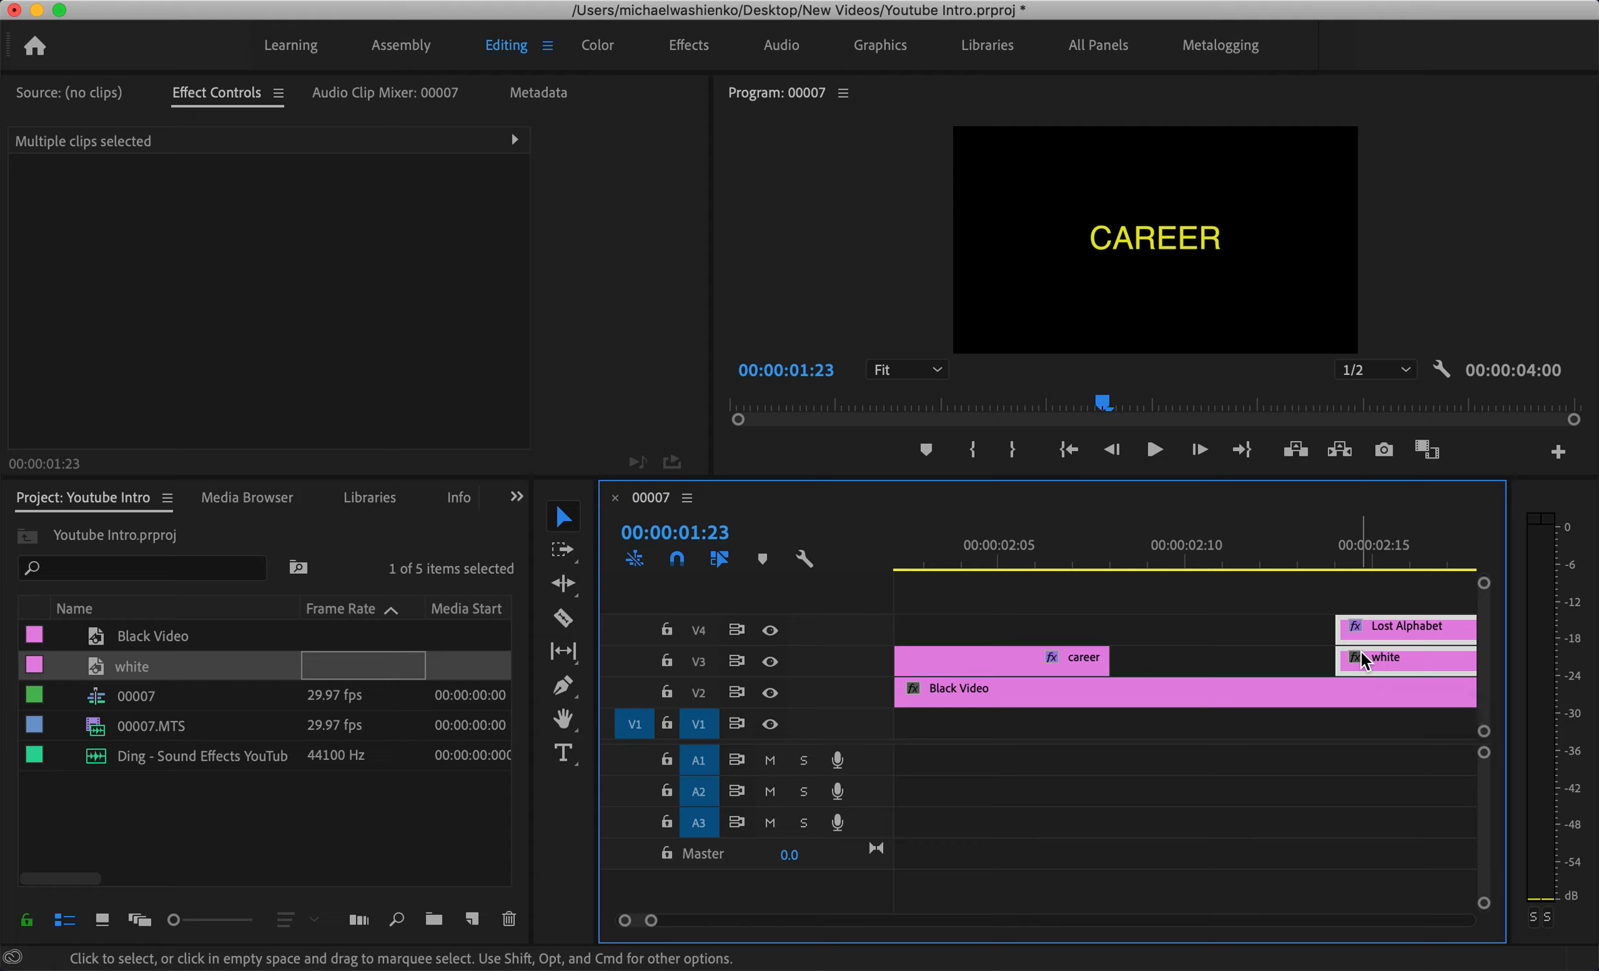
{"action": "left_click_drag", "start_coordinate": [1363, 659], "coordinate": [1150, 654]}
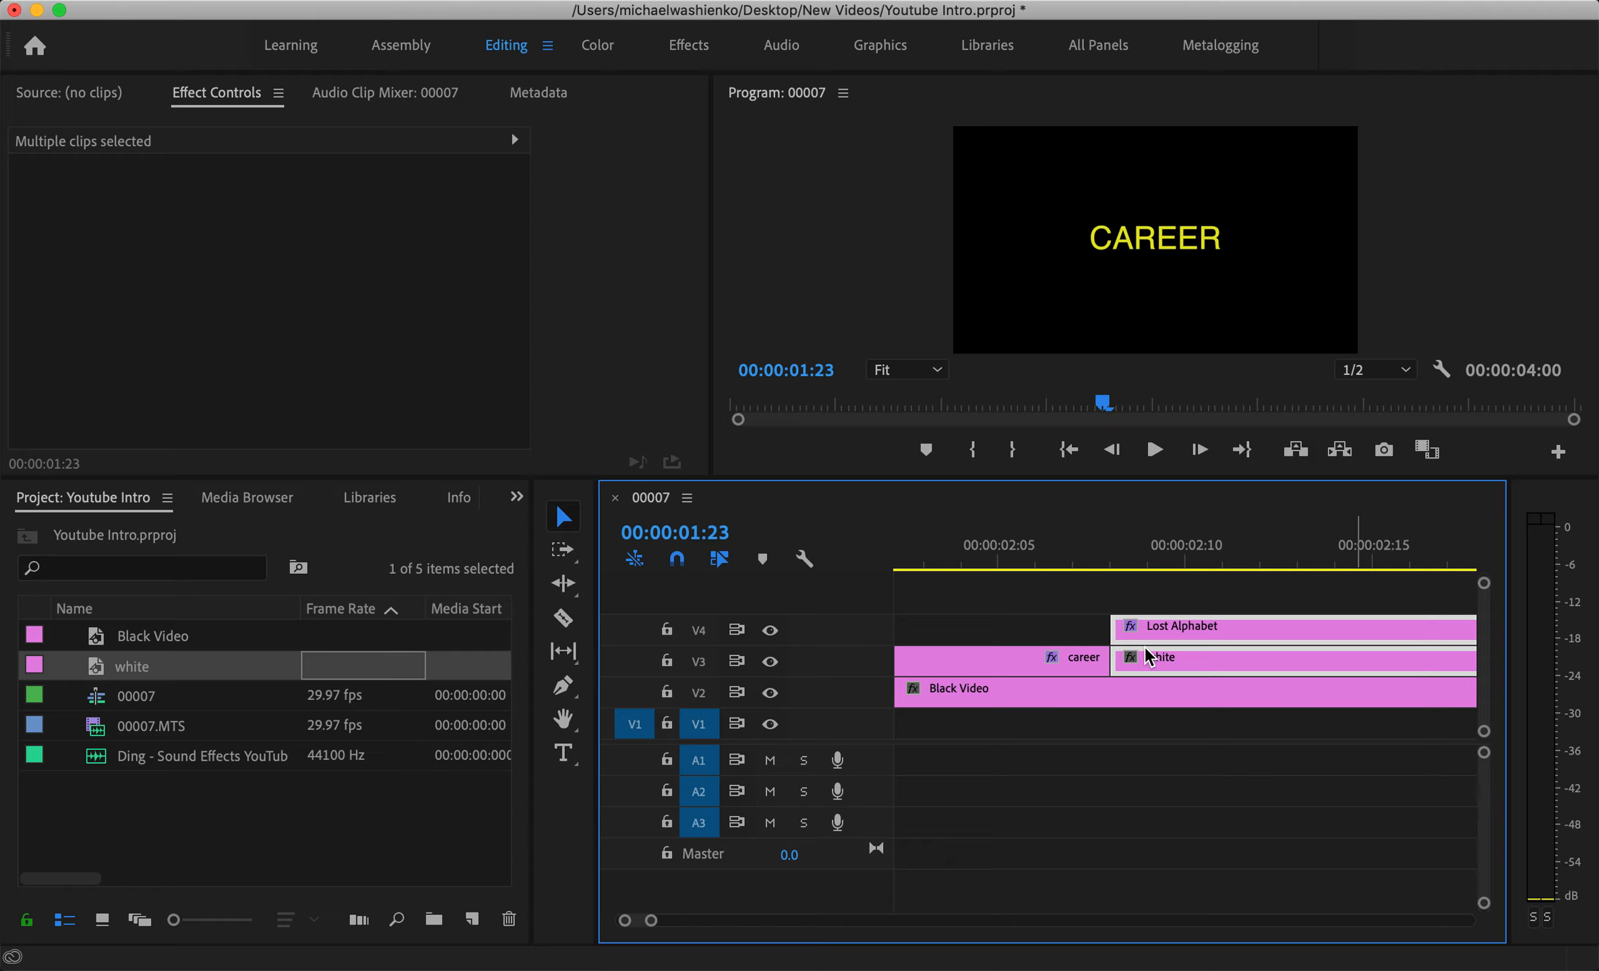
Return to the sequence start and play it to check the tightened timing of all titles.
{"action": "key", "text": "minus"}
{"action": "key", "text": "minus"}
{"action": "key", "text": "minus"}
{"action": "key", "text": "minus"}
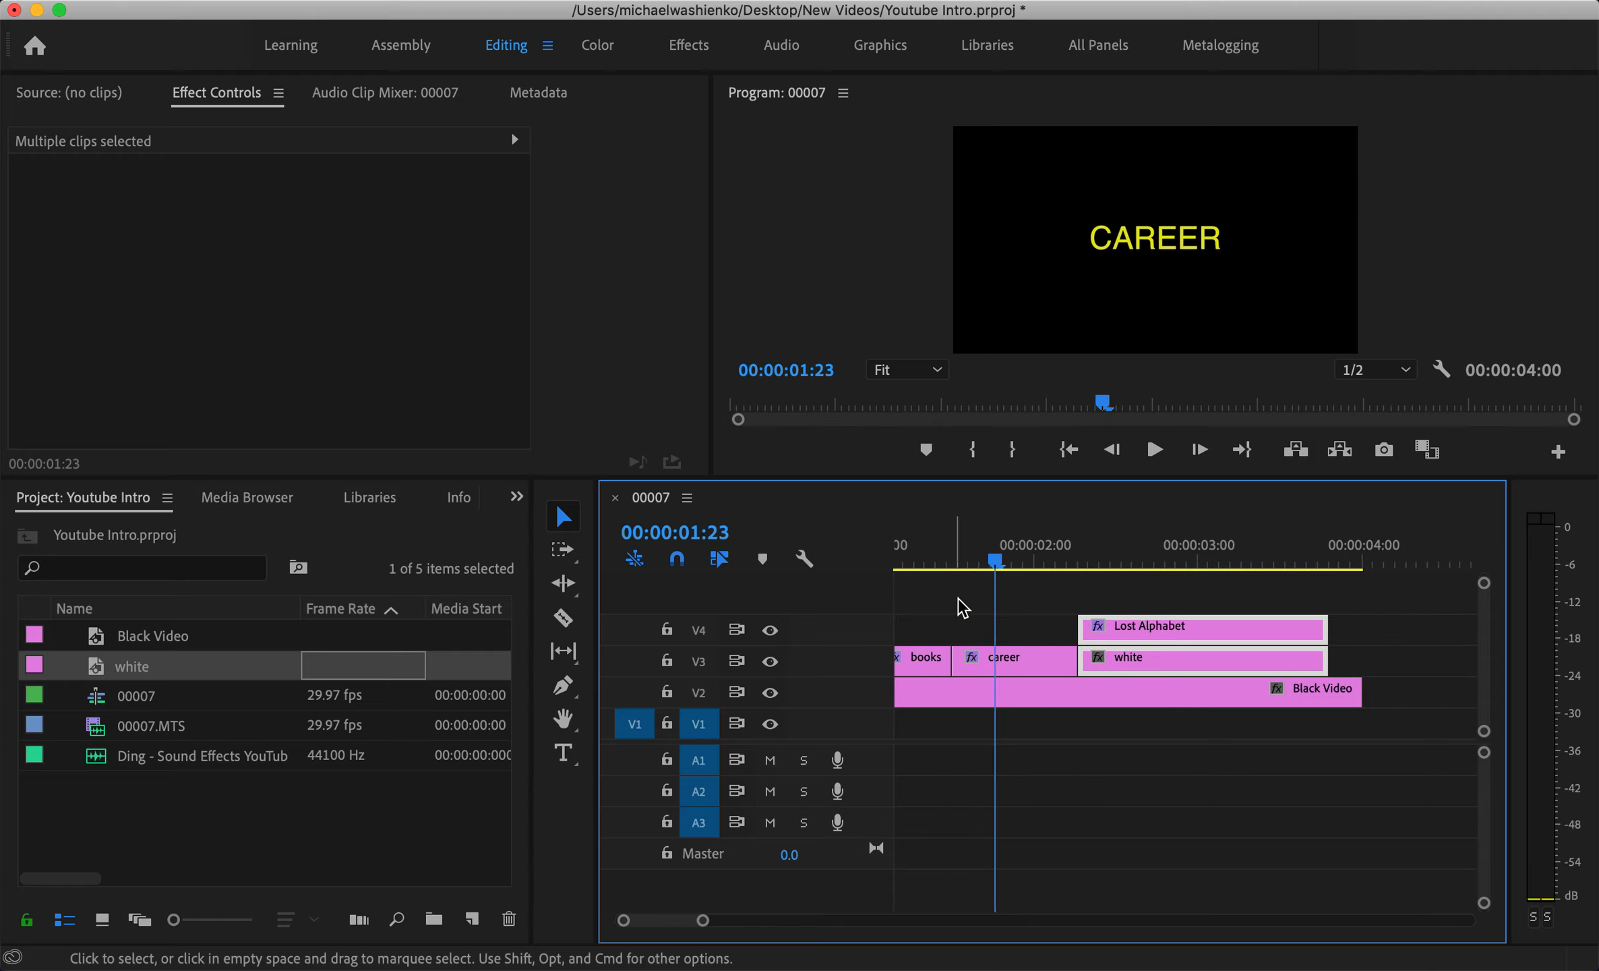
{"action": "key", "text": "Left"}
{"action": "key", "text": "Left"}
{"action": "key", "text": "Home"}
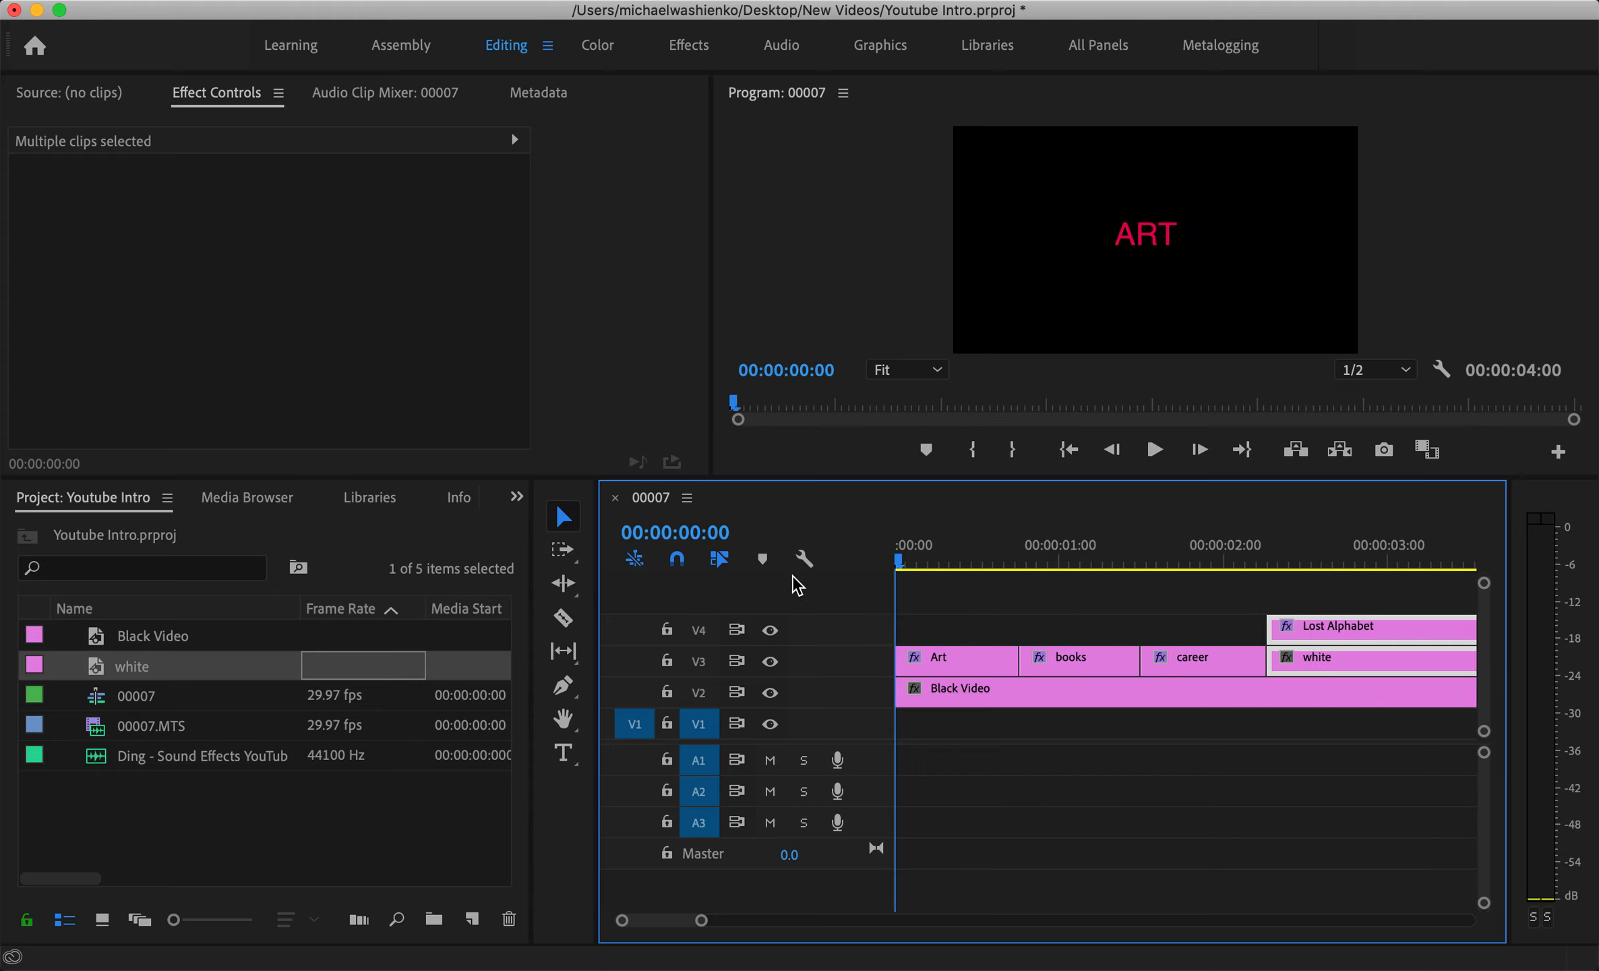
{"action": "key", "text": "space"}
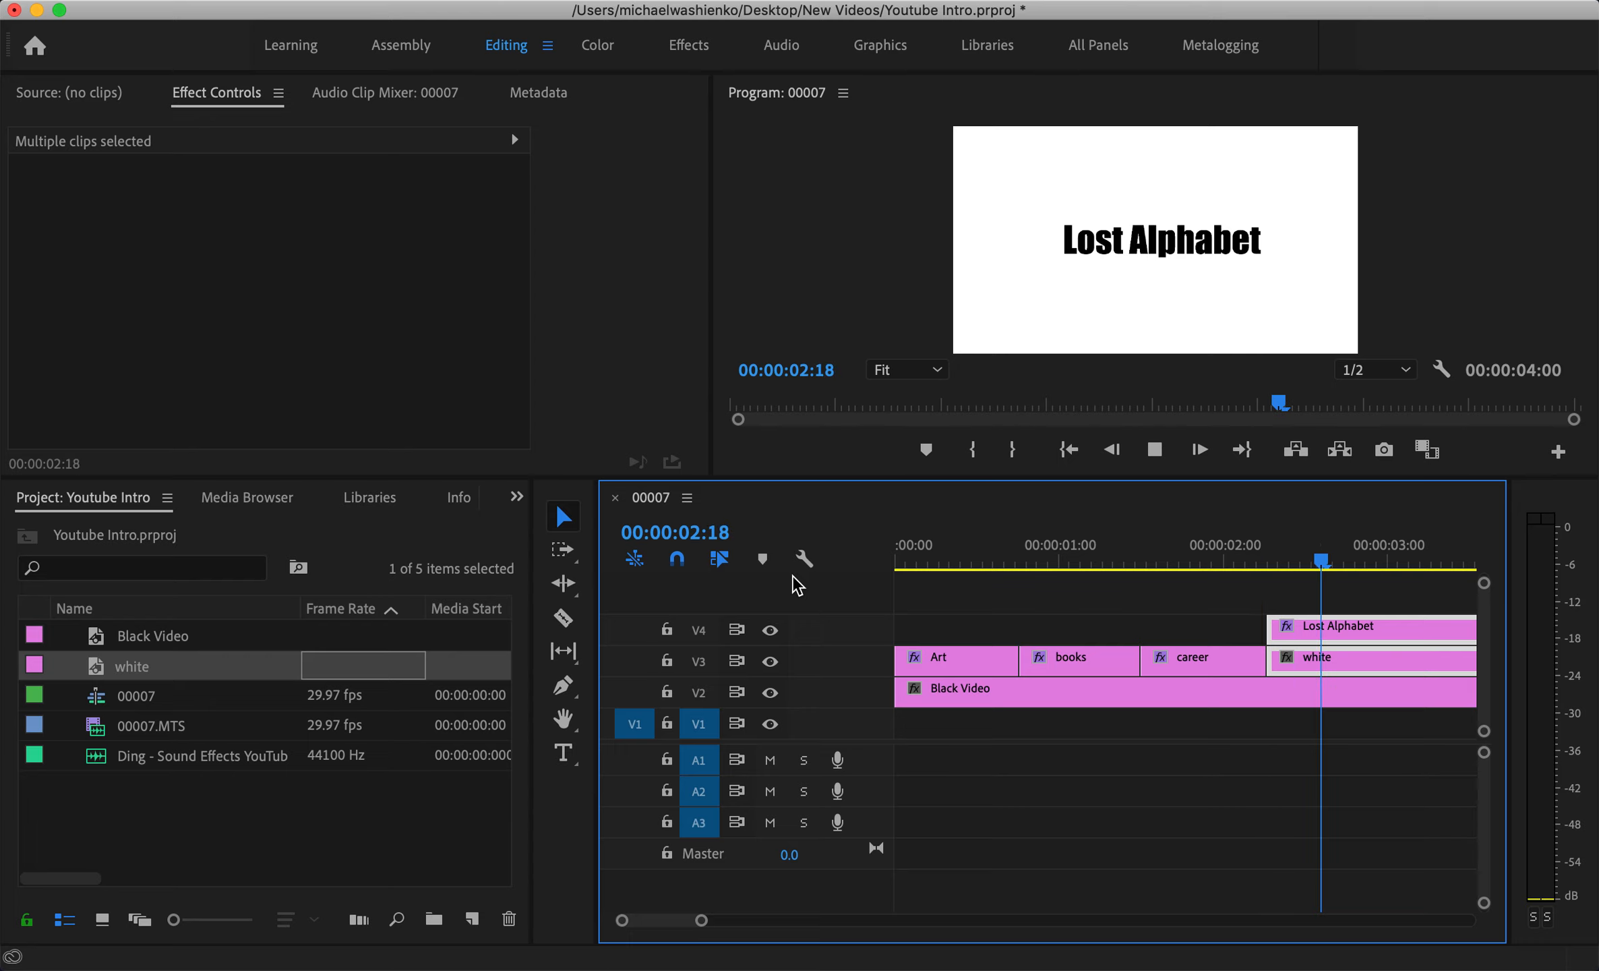
Stop playback at 00:00:03:15 and trim the ends of the Lost Alphabet, white and Black Video clips to that point.
{"action": "key", "text": "space"}
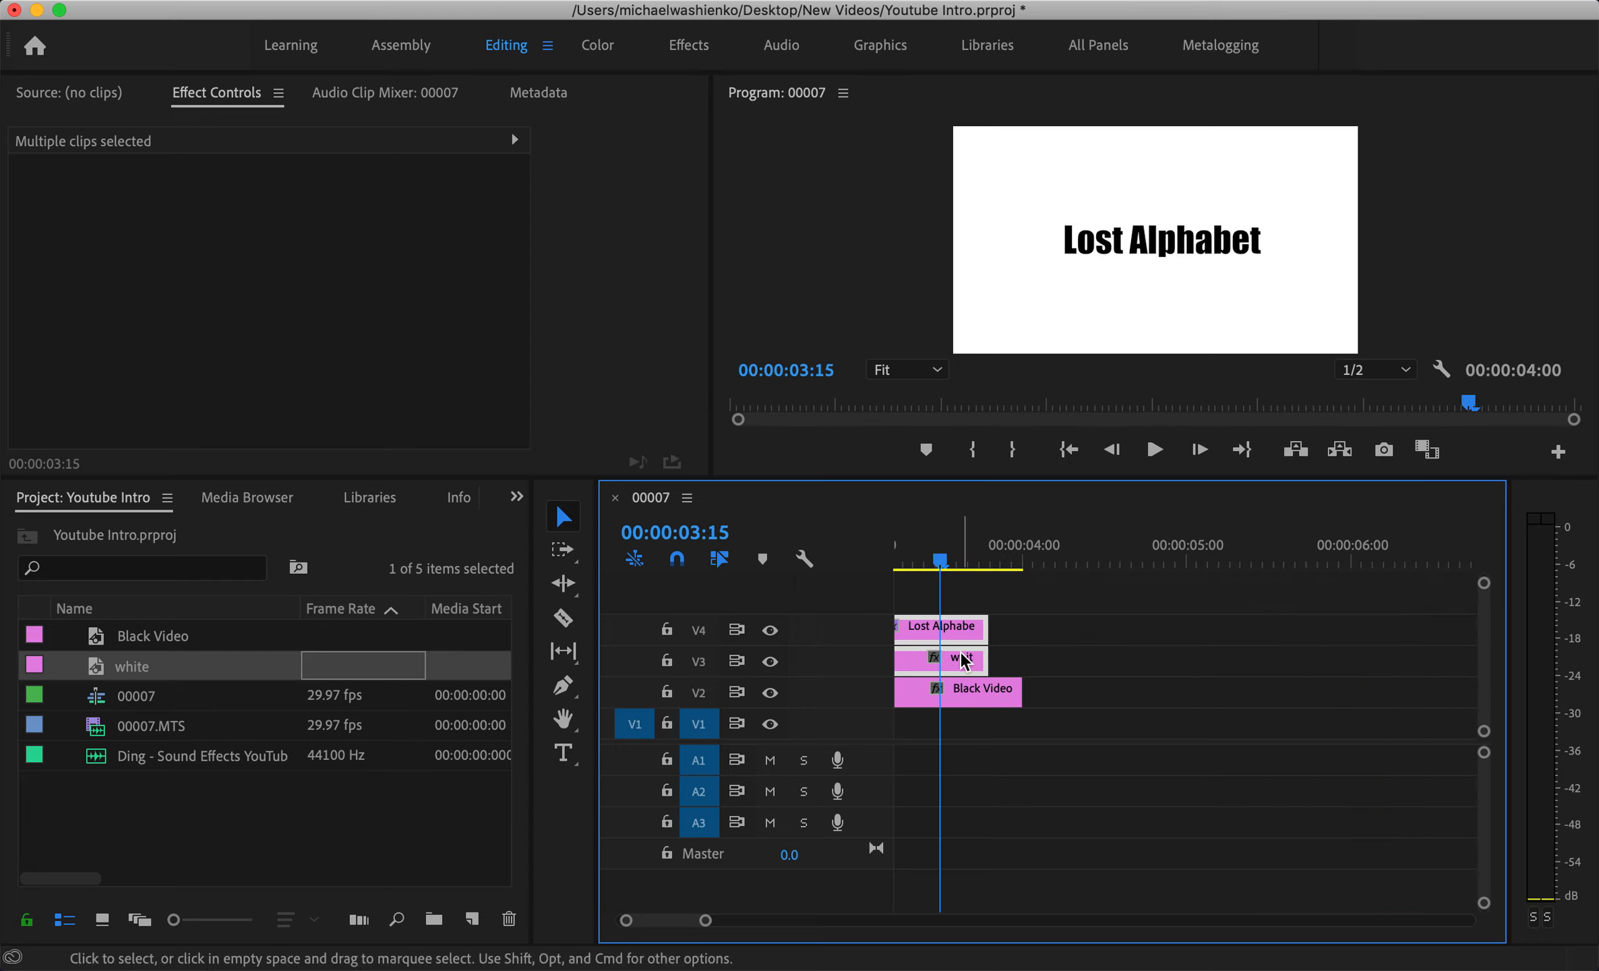
{"action": "left_click_drag", "start_coordinate": [979, 626], "coordinate": [938, 691]}
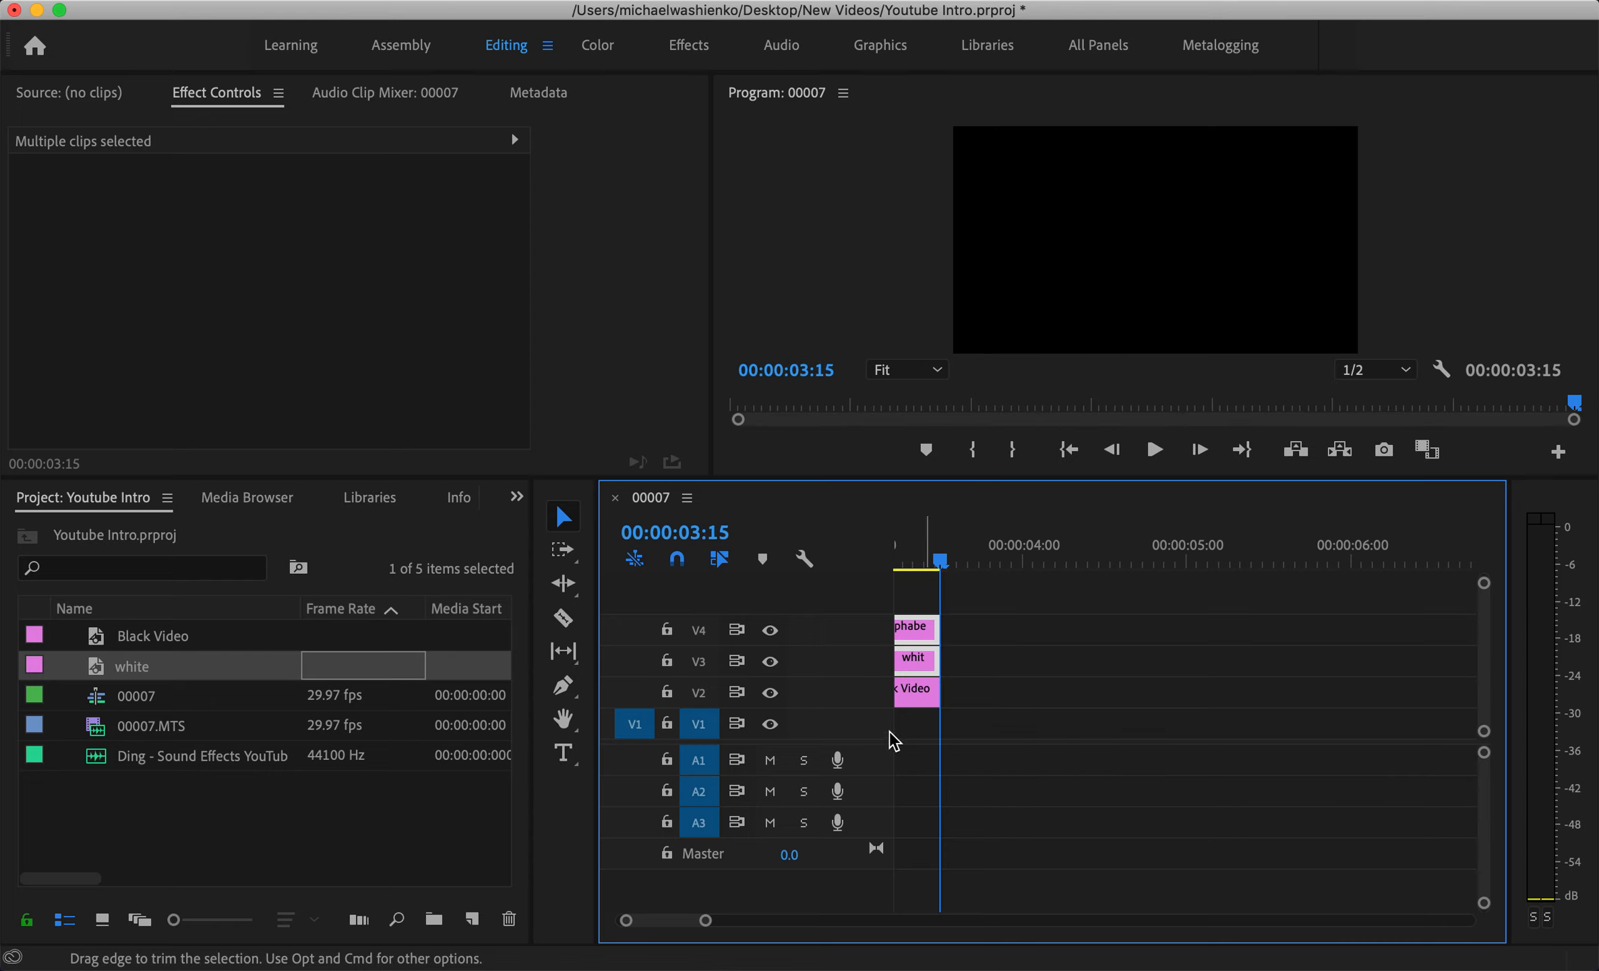
Place the Ding sound effect on A1, starting where the Lost Alphabet title begins.
{"action": "scroll", "coordinate": [994, 718], "scroll_direction": "up", "scroll_amount": 3}
{"action": "scroll", "coordinate": [996, 721], "scroll_direction": "up", "scroll_amount": 2}
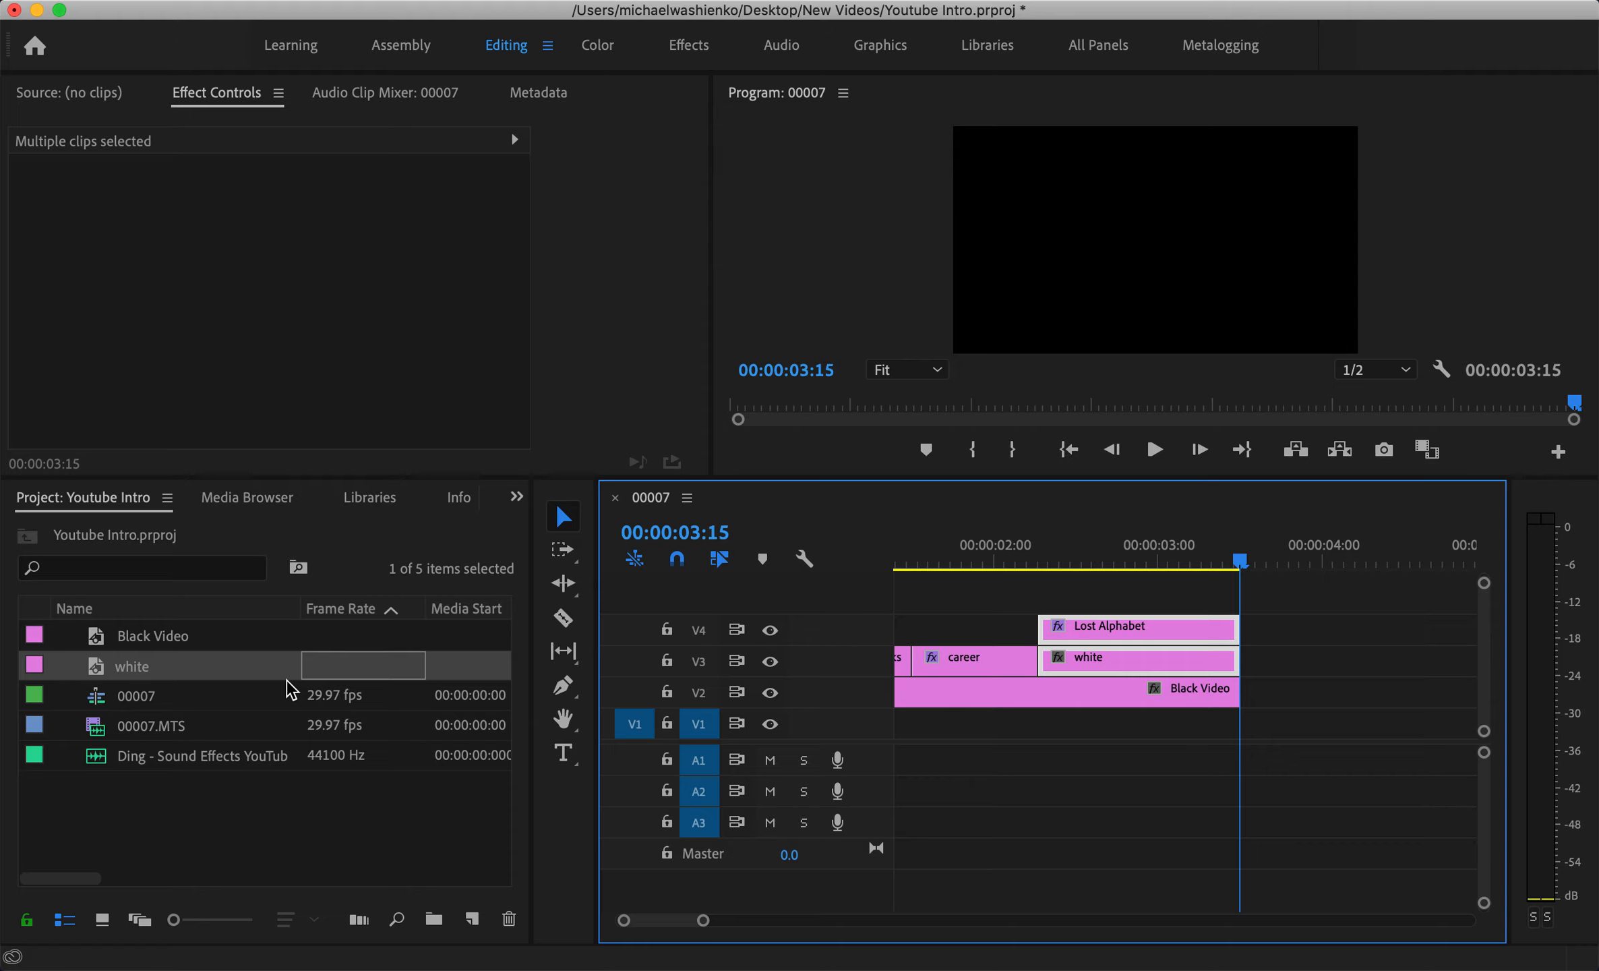
{"action": "left_click", "coordinate": [253, 757]}
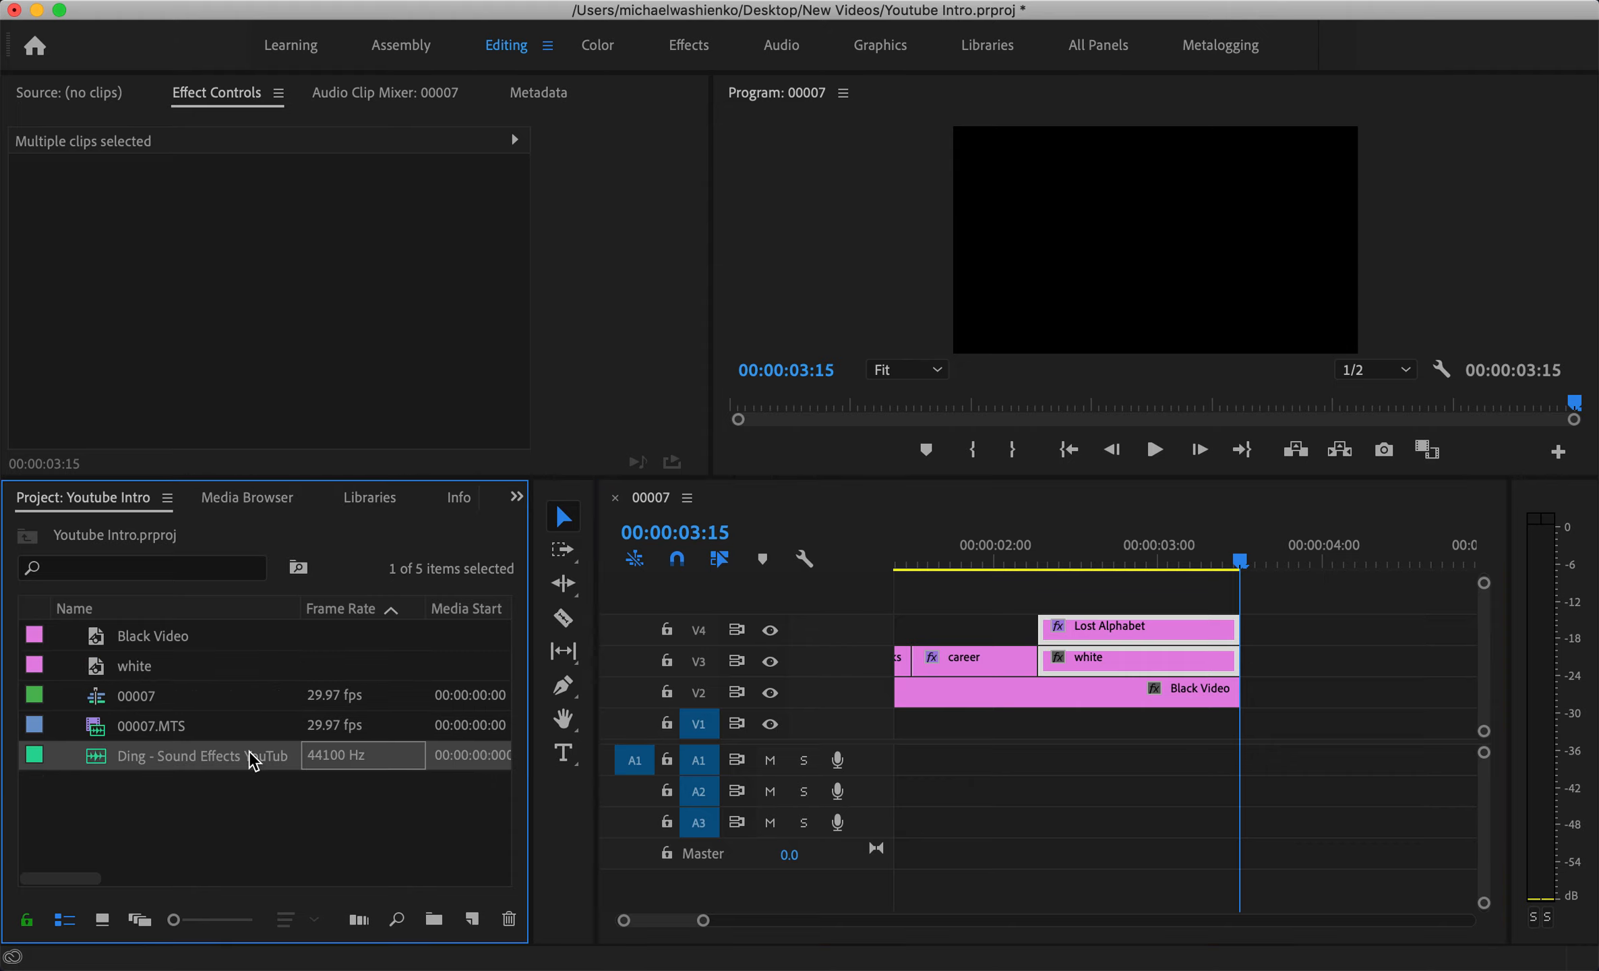
{"action": "left_click_drag", "start_coordinate": [253, 758], "coordinate": [1042, 772]}
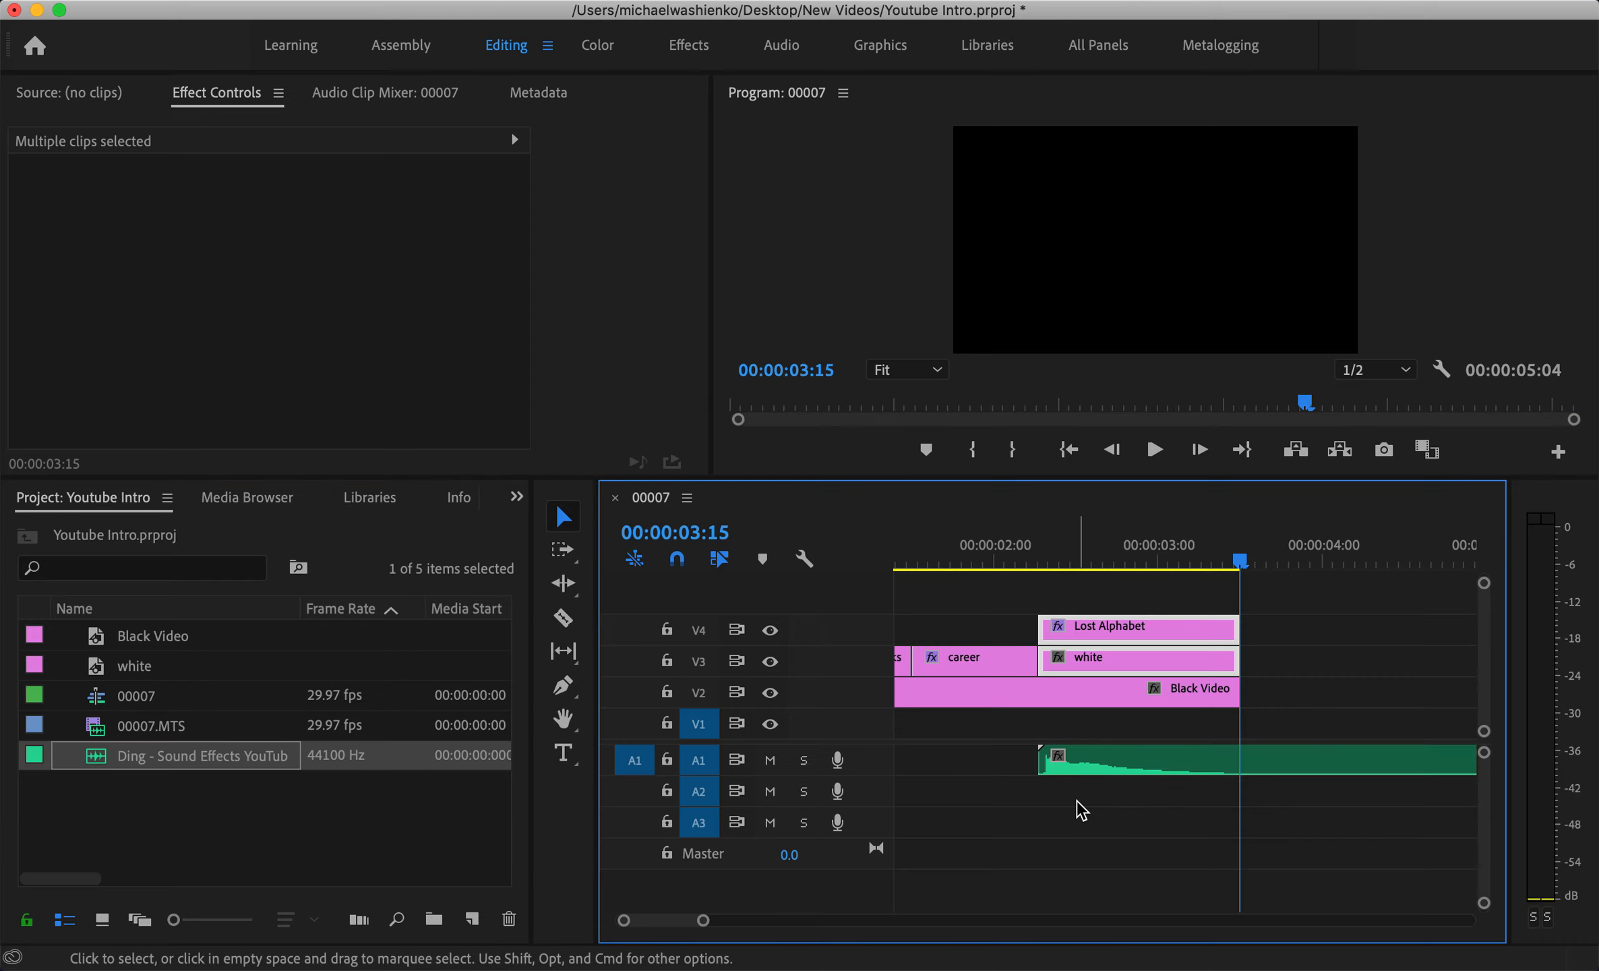
Play the sequence from the start twice to check how the Ding sound lines up with the Lost Alphabet title.
{"action": "scroll", "coordinate": [964, 640], "scroll_direction": "left", "scroll_amount": 2}
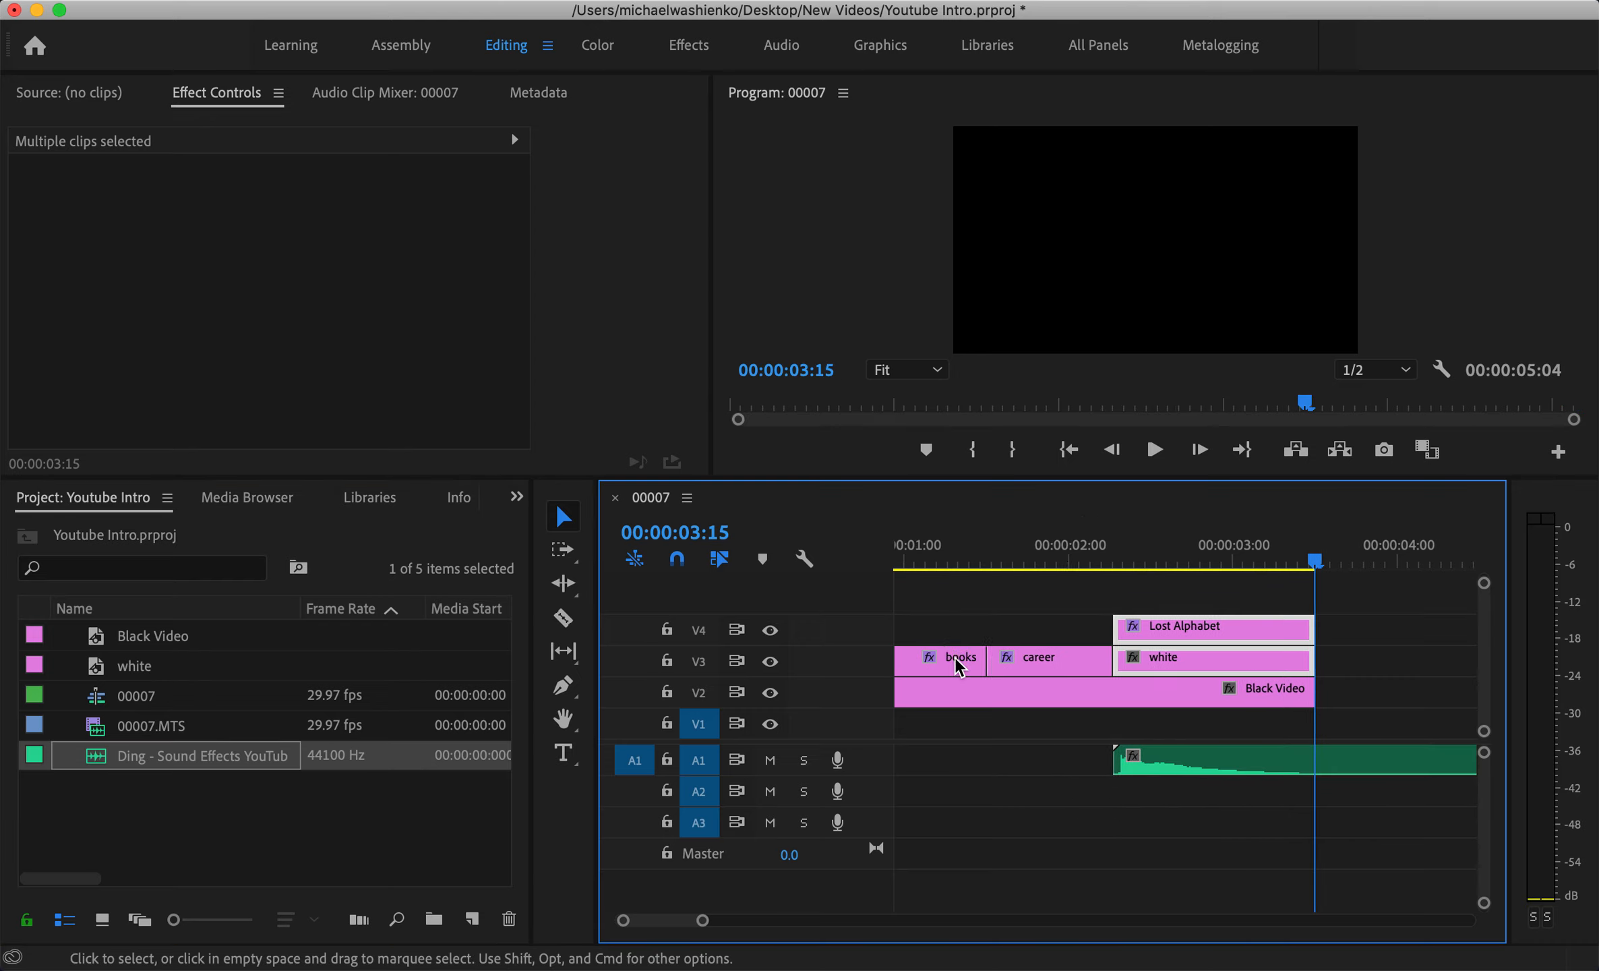
{"action": "scroll", "coordinate": [955, 657], "scroll_direction": "left", "scroll_amount": 2}
{"action": "scroll", "coordinate": [947, 667], "scroll_direction": "down", "scroll_amount": 5}
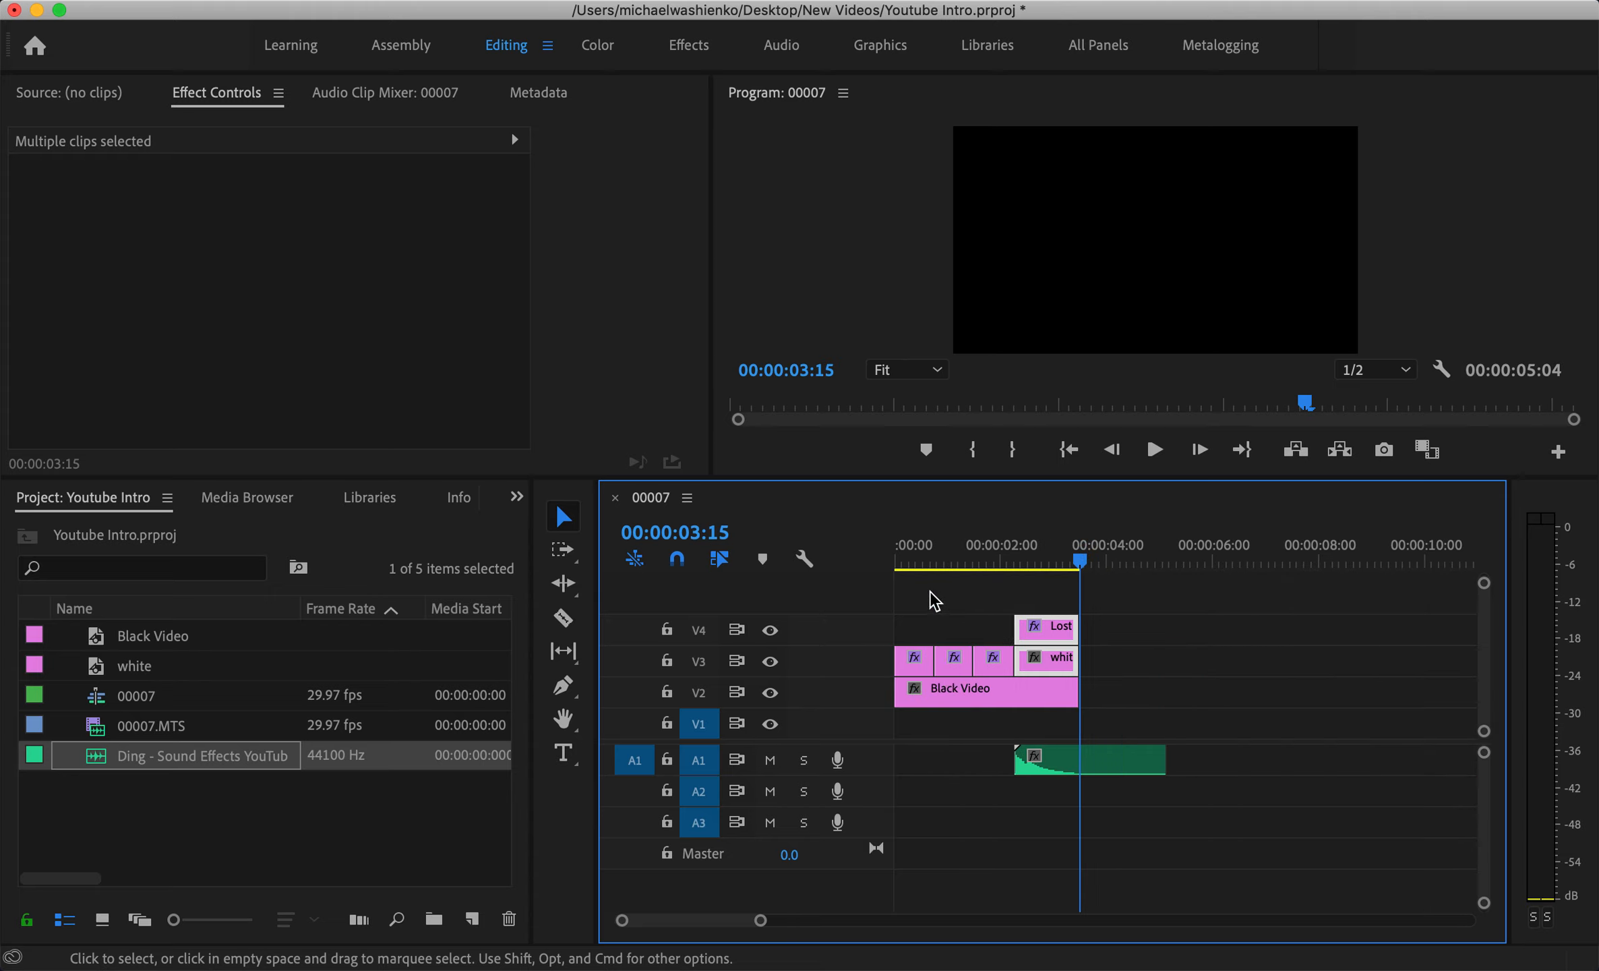
{"action": "key", "text": "Home"}
{"action": "key", "text": "space"}
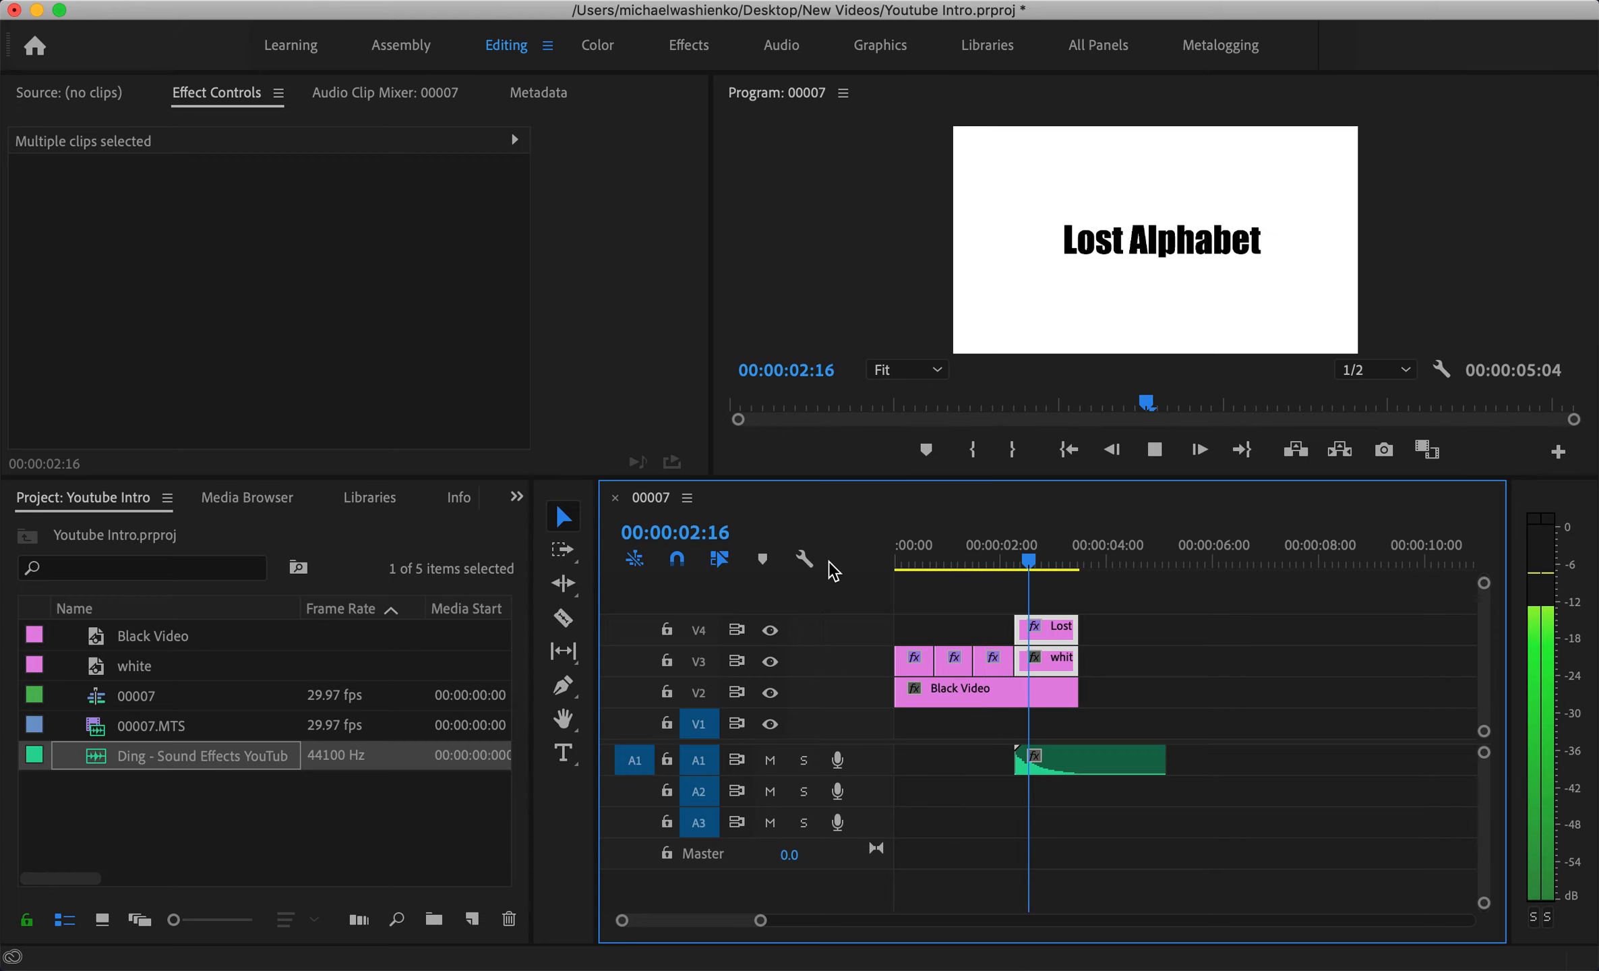
{"action": "key", "text": "space"}
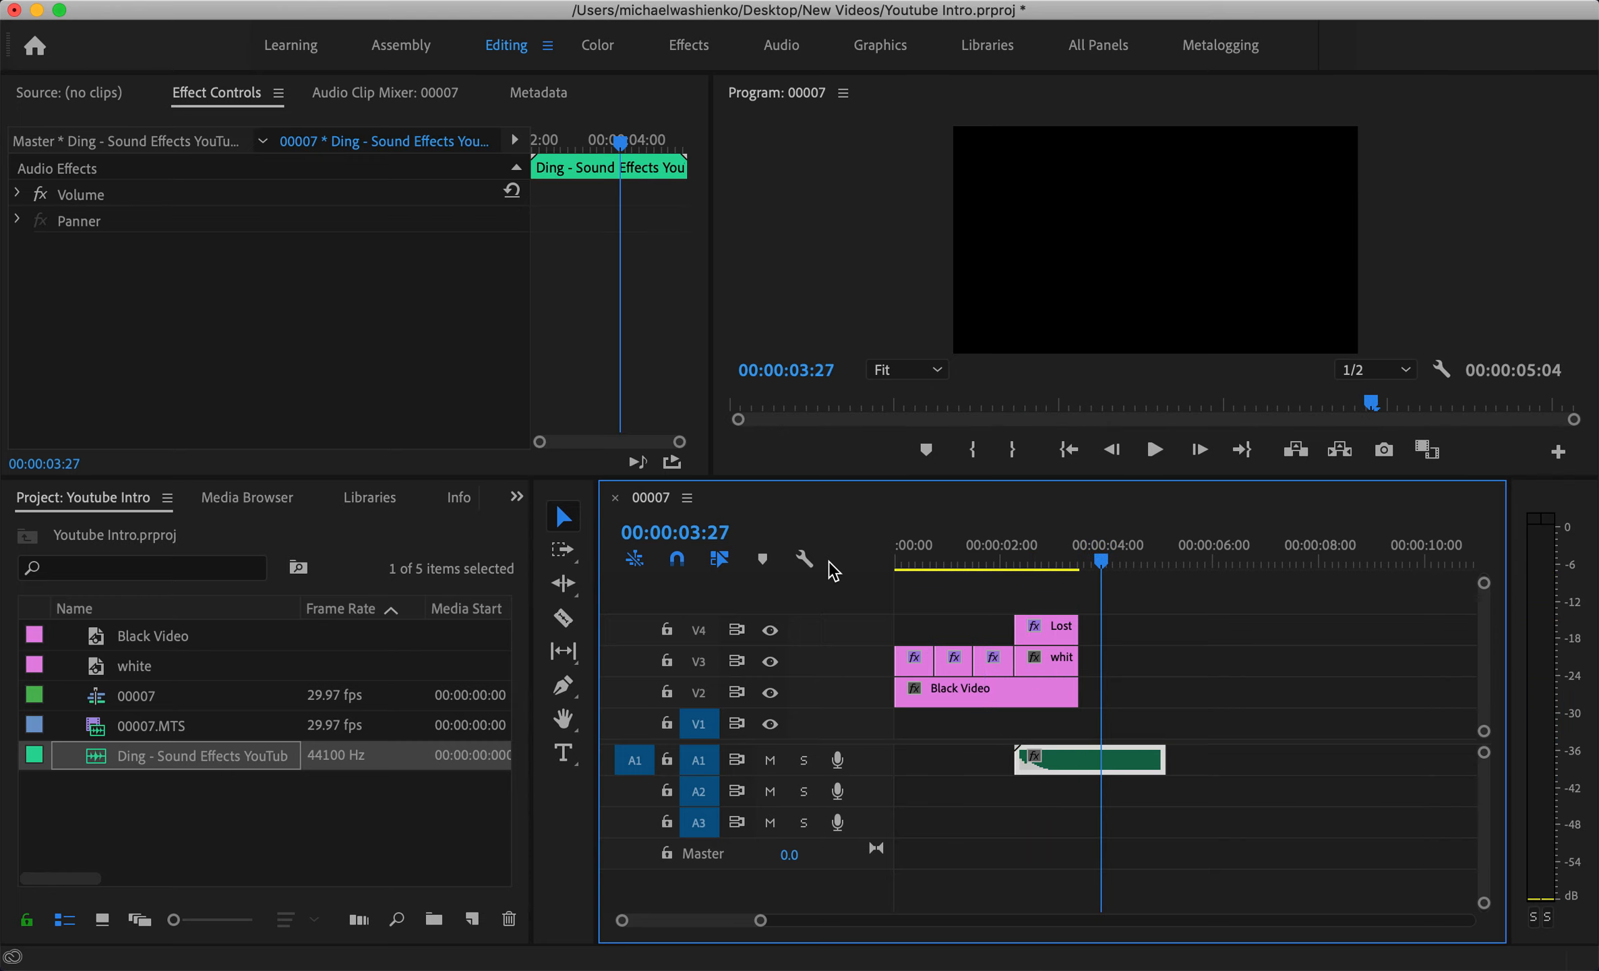
{"action": "key", "text": "Home"}
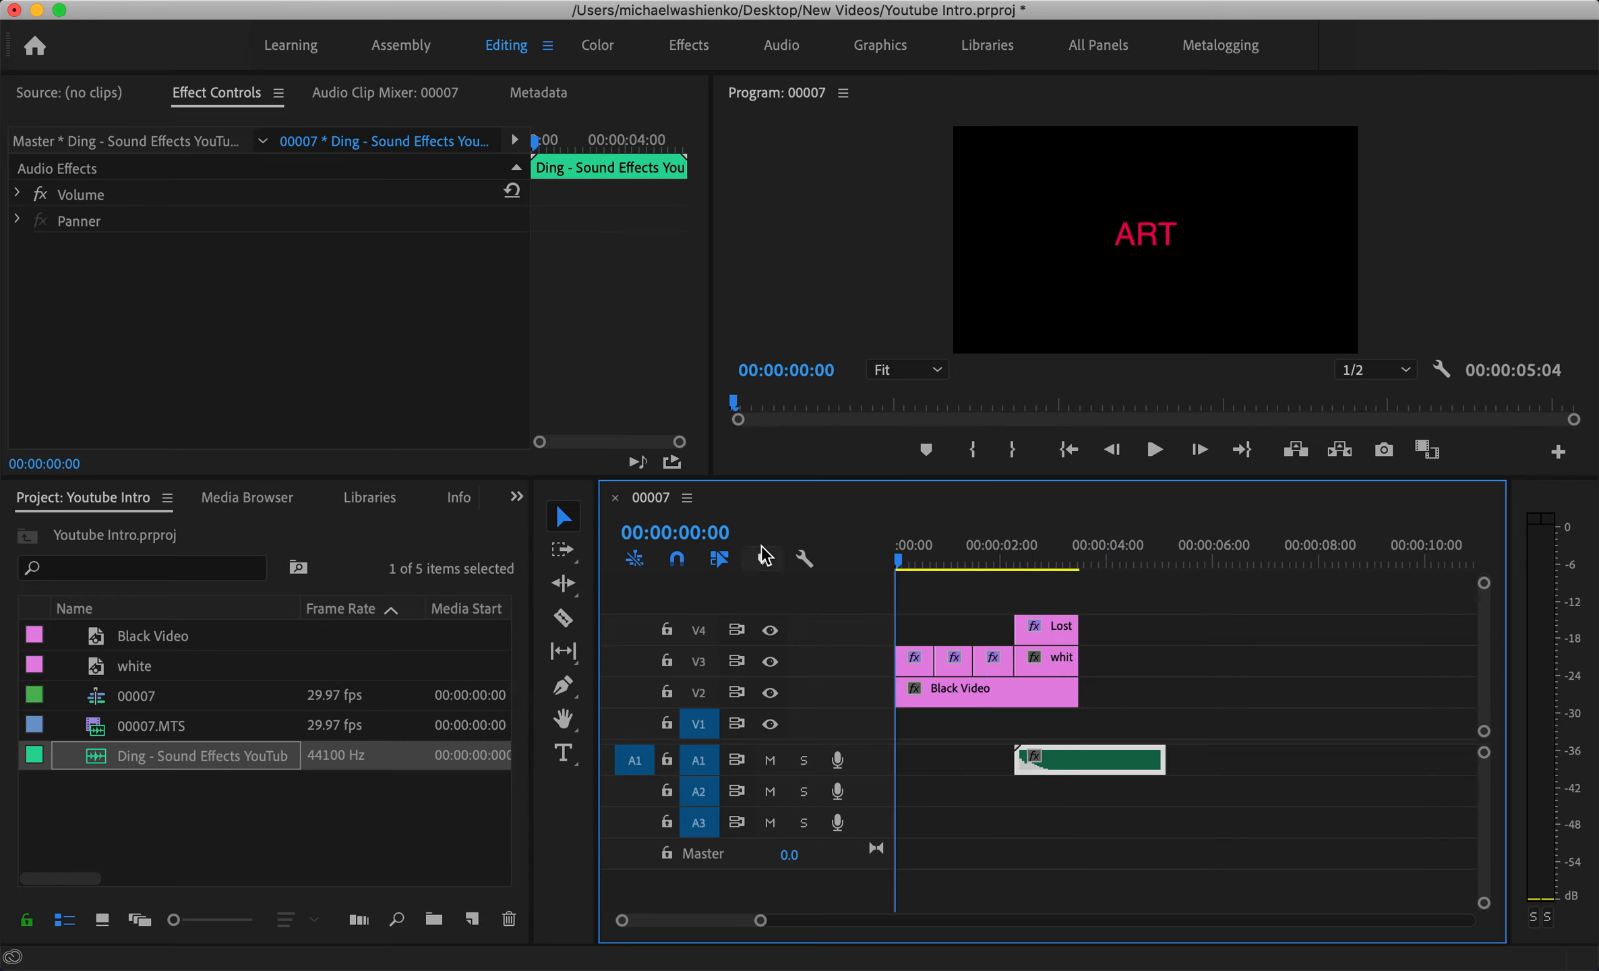
{"action": "key", "text": "space"}
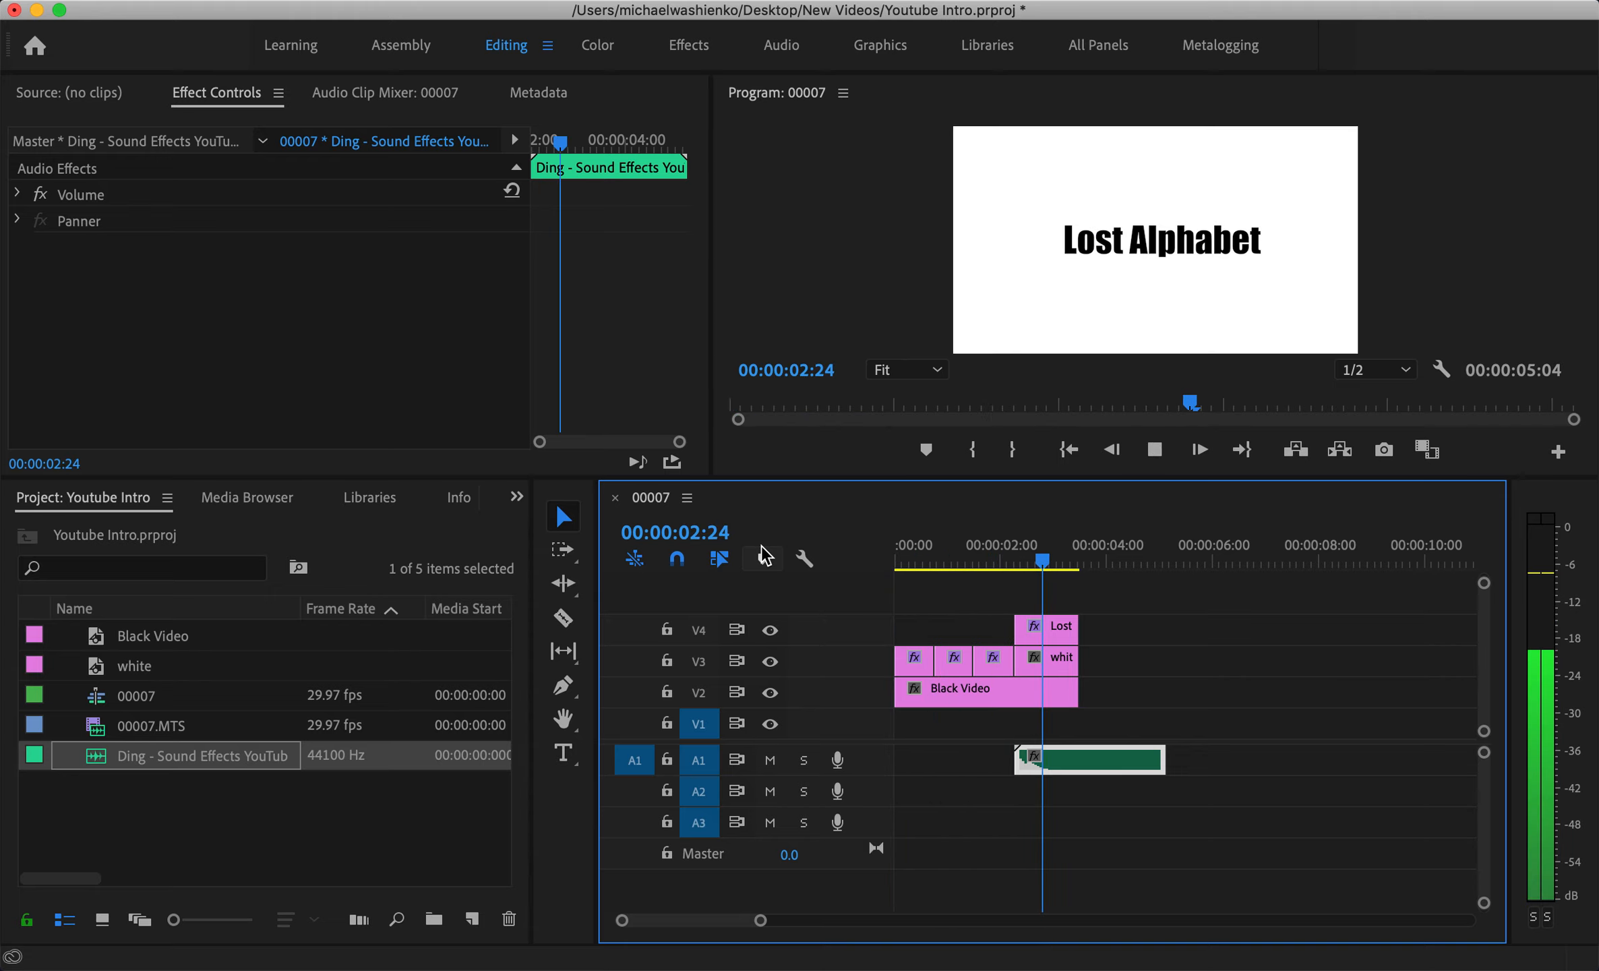
{"action": "key", "text": "space"}
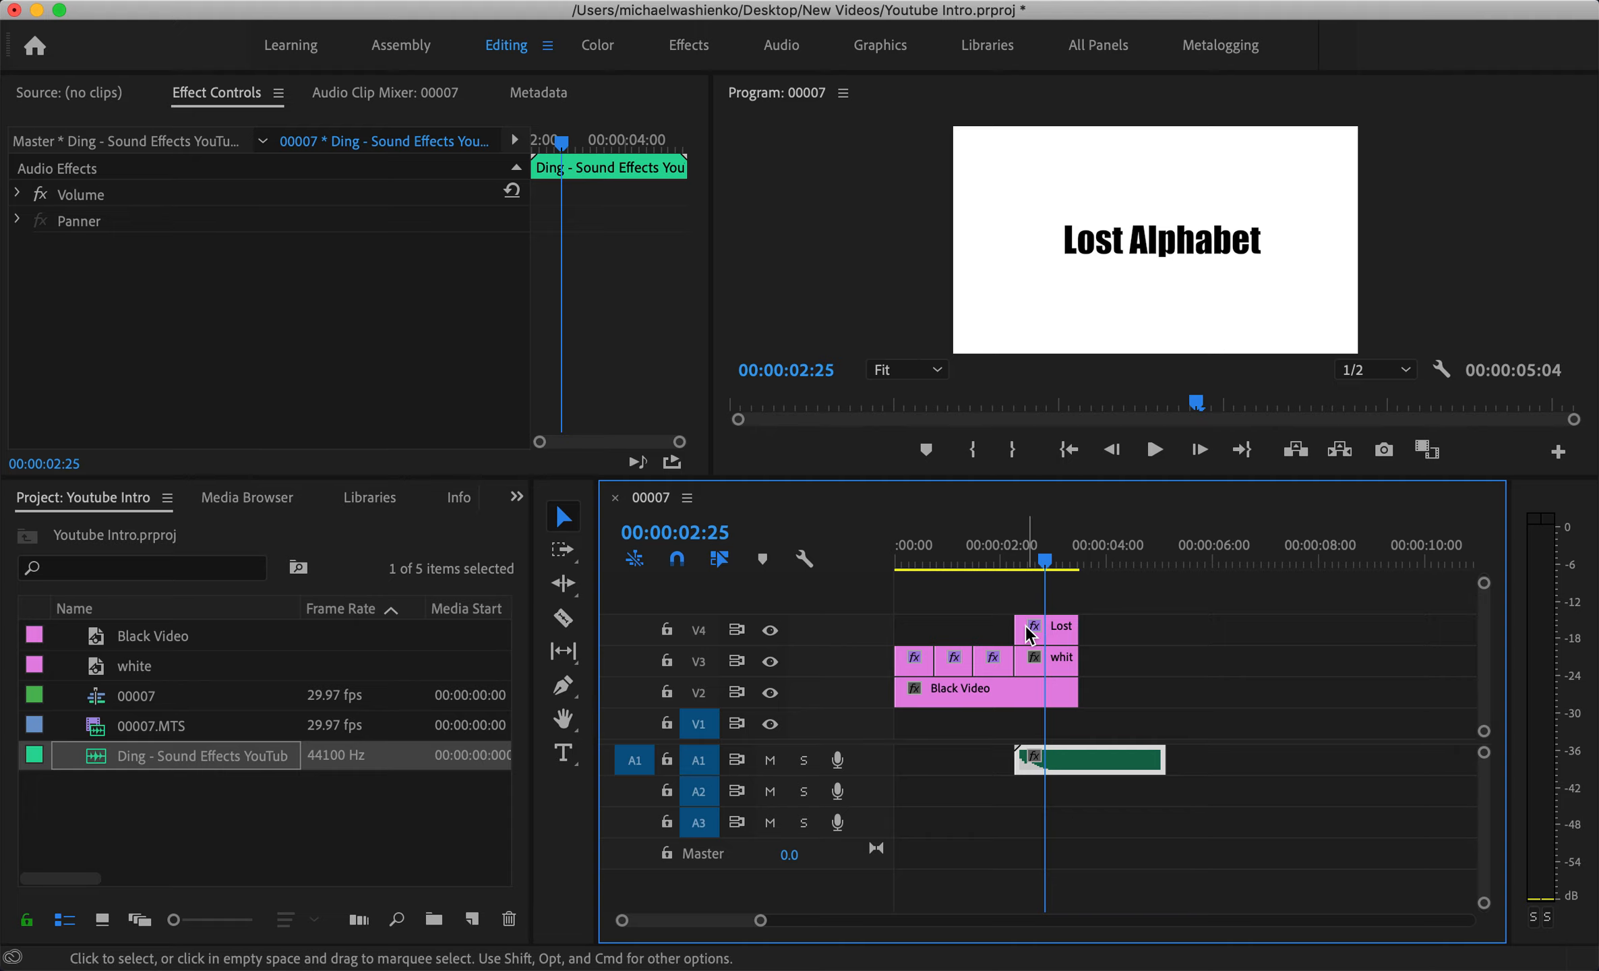
Switch to the Audio workspace and tag the Ding clip as SFX in Essential Sound.
{"action": "left_click", "coordinate": [788, 47]}
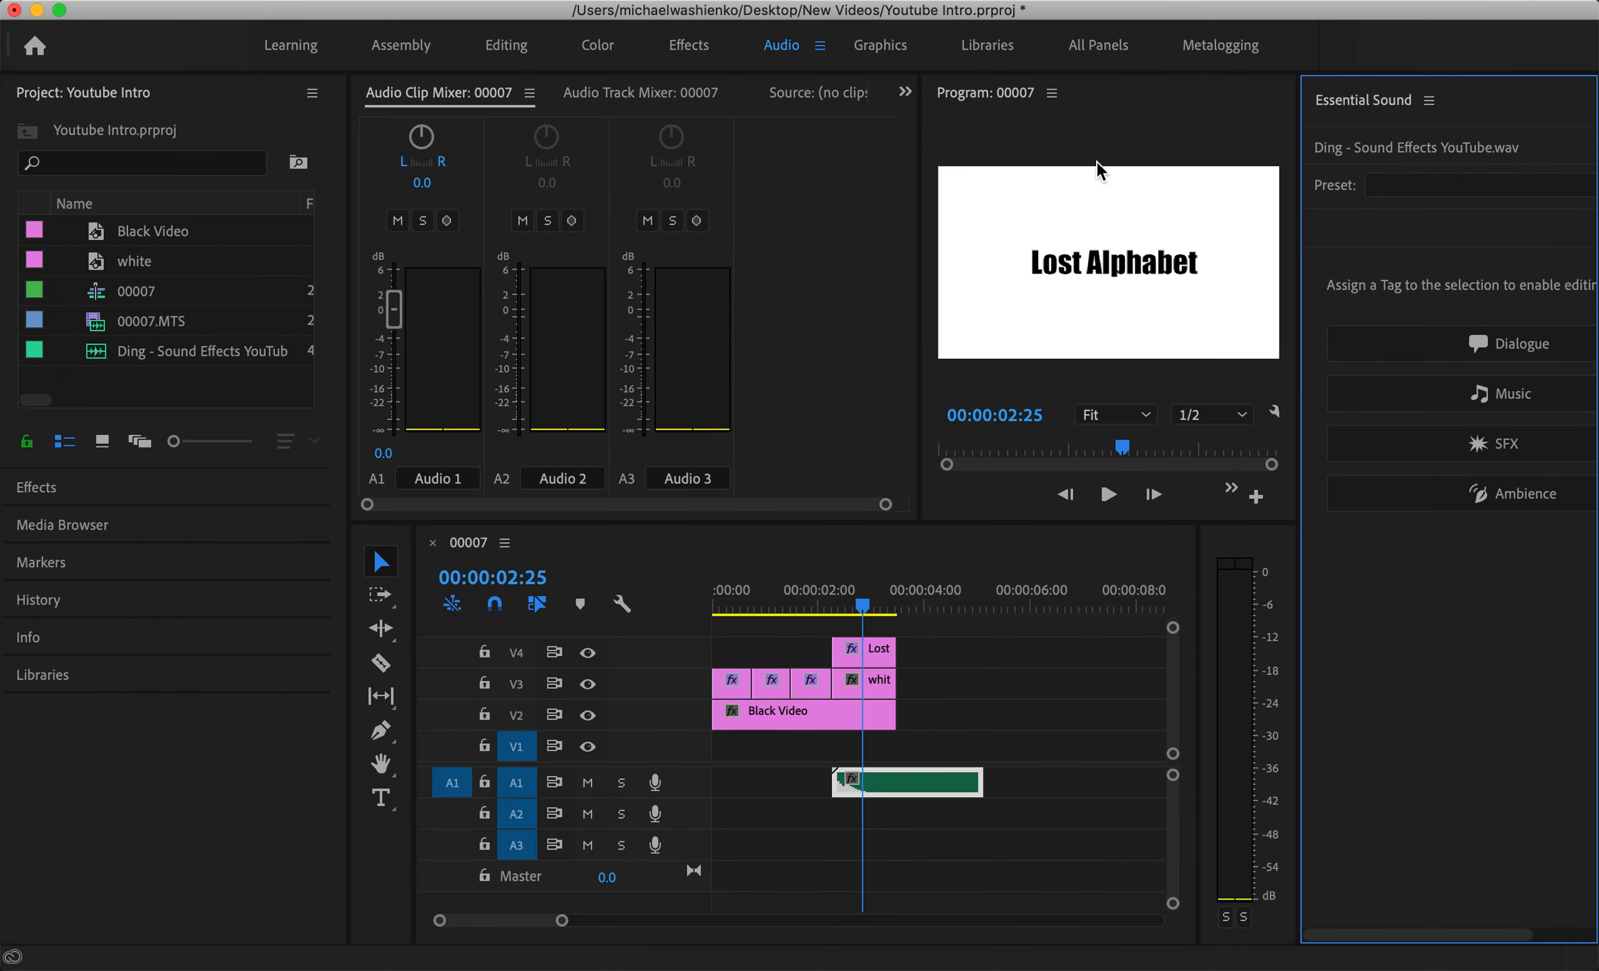
{"action": "left_click", "coordinate": [1481, 443]}
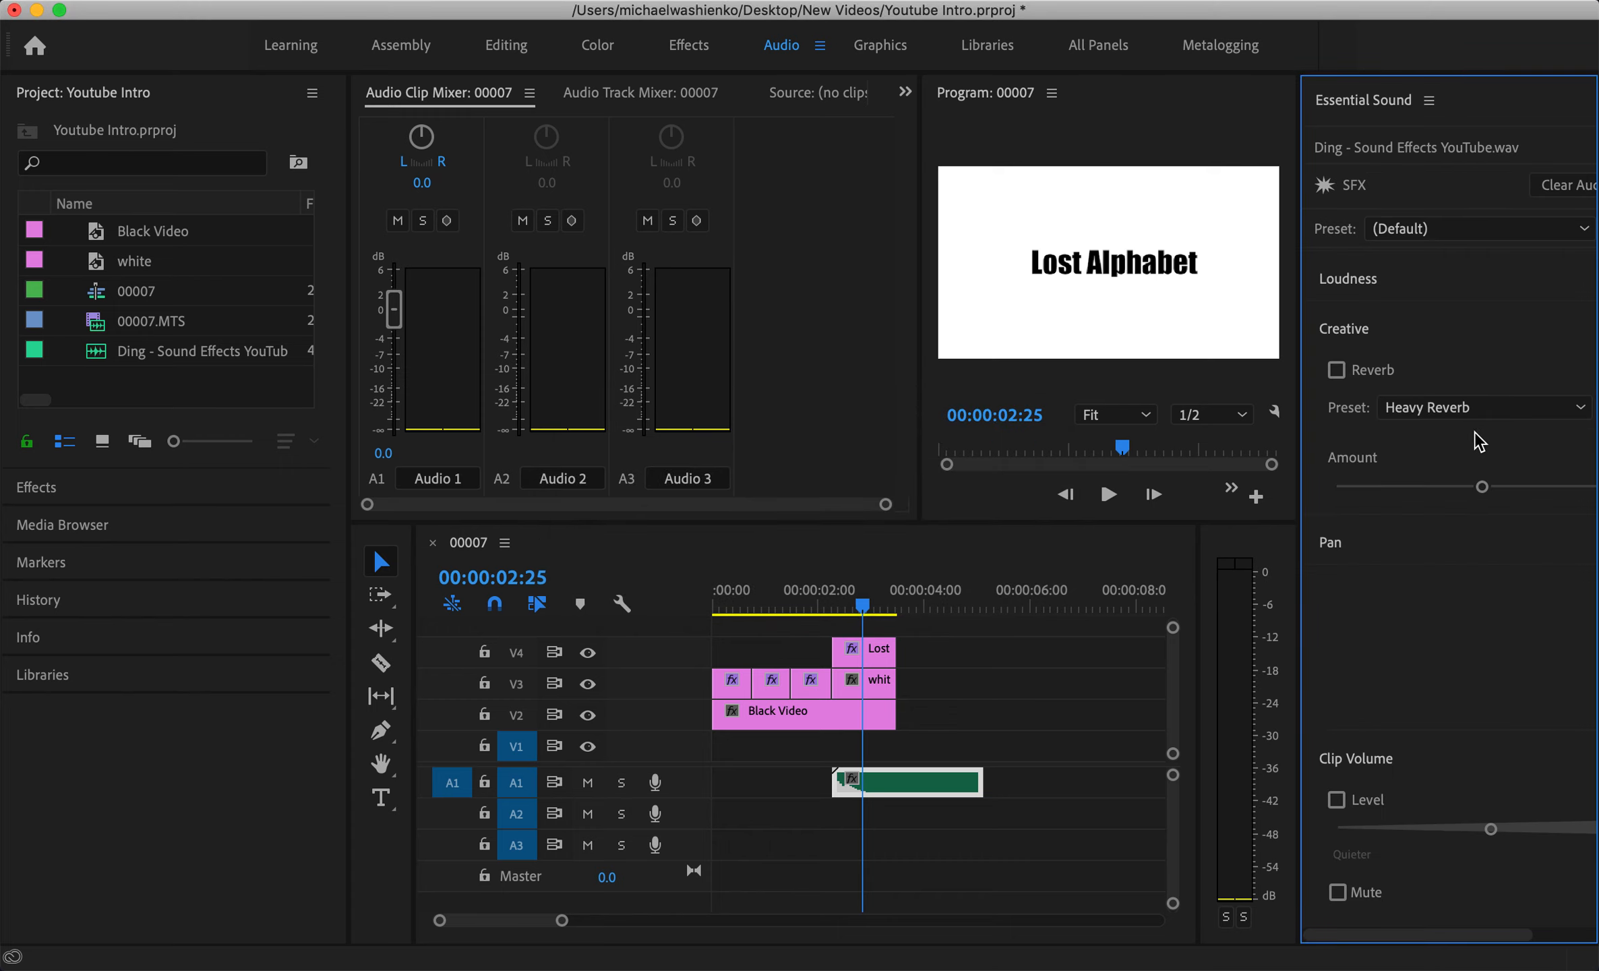
Enable Reverb on the Ding clip with the Heavy Reverb preset and play the section leading into the Lost Alphabet title.
{"action": "left_click", "coordinate": [1337, 371]}
{"action": "left_click_drag", "start_coordinate": [863, 608], "coordinate": [813, 609]}
{"action": "key", "text": "space"}
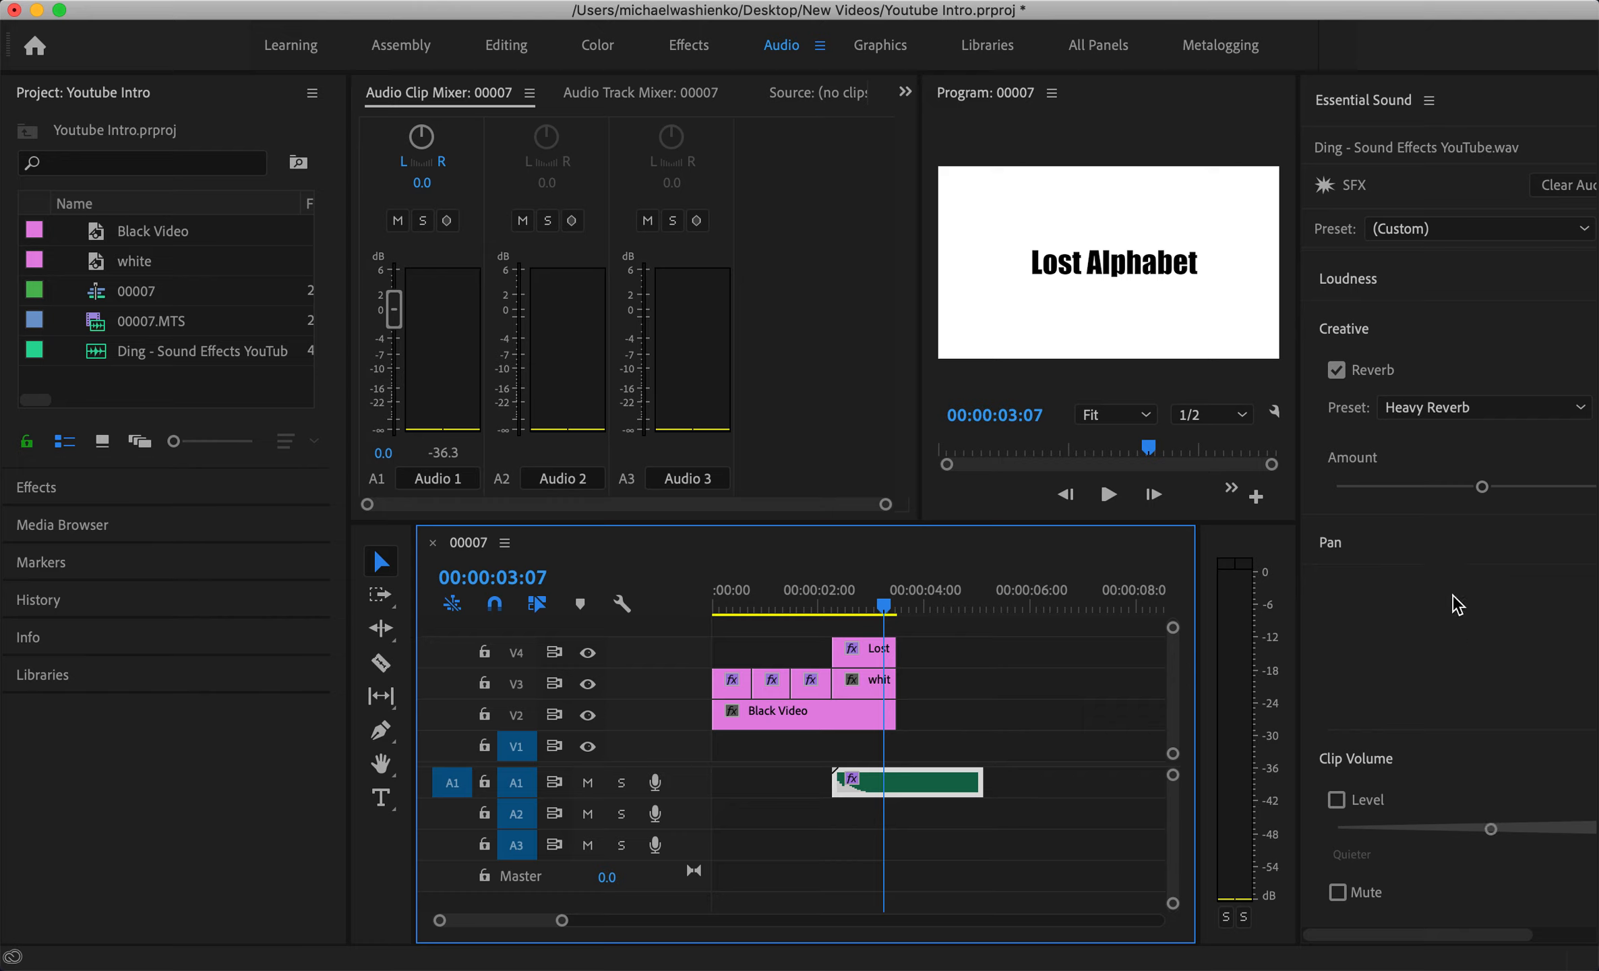
Raise the Ding clip's reverb amount to the maximum and play the ending of the intro.
{"action": "left_click_drag", "start_coordinate": [1482, 486], "coordinate": [1597, 486]}
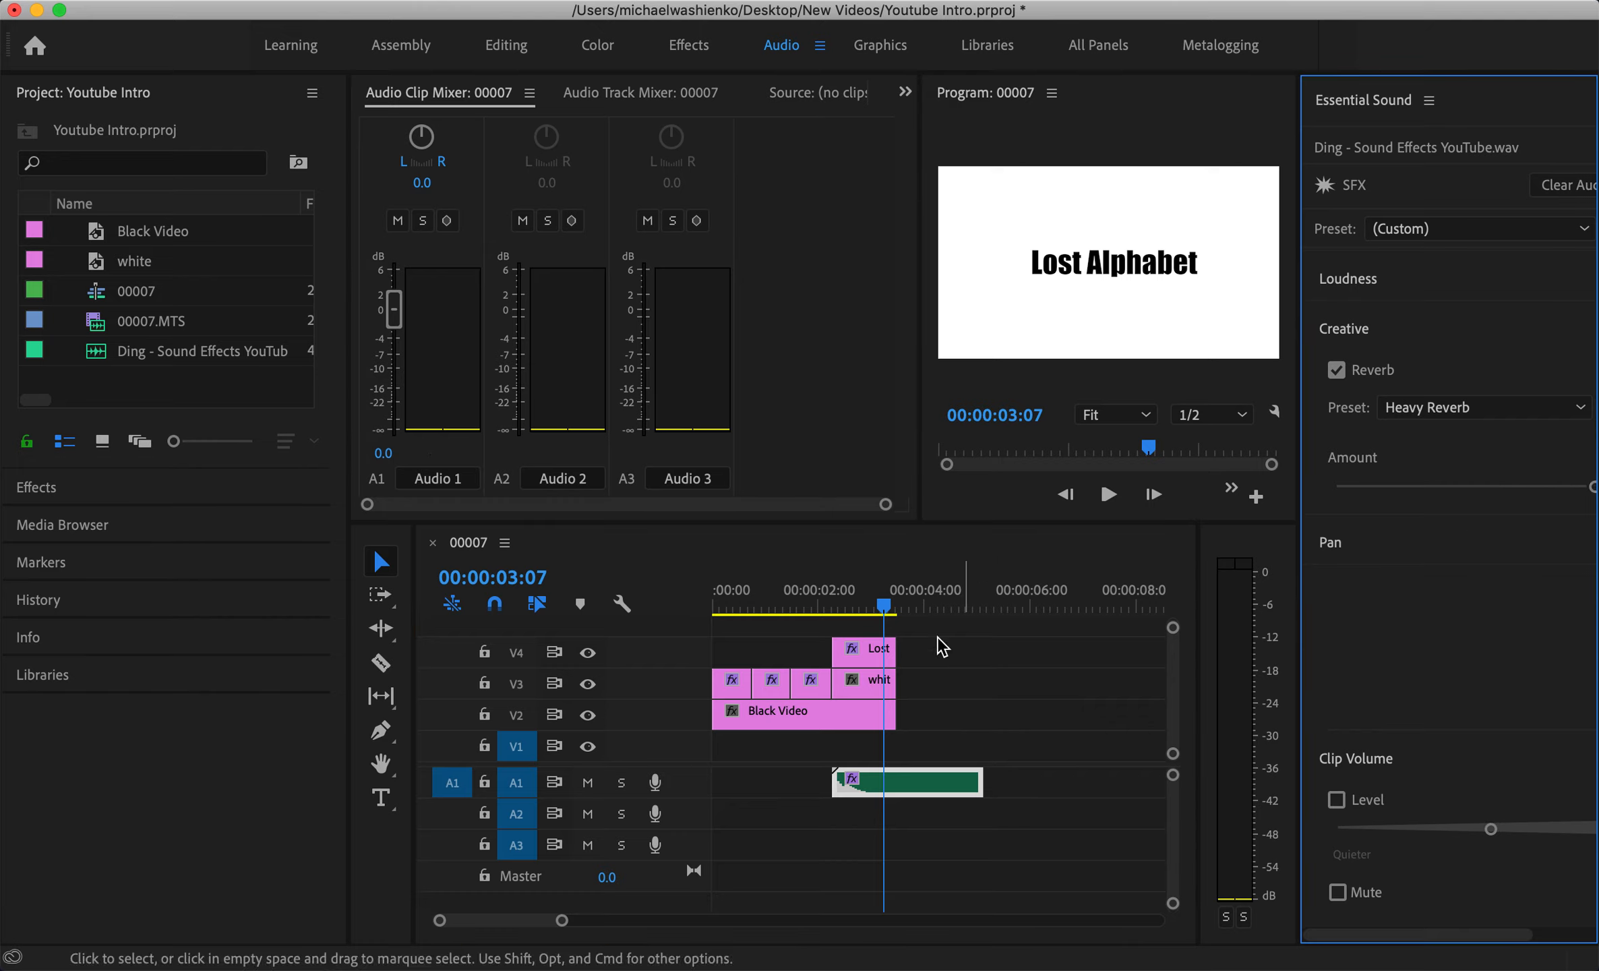
{"action": "left_click_drag", "start_coordinate": [882, 608], "coordinate": [775, 610]}
{"action": "key", "text": "space"}
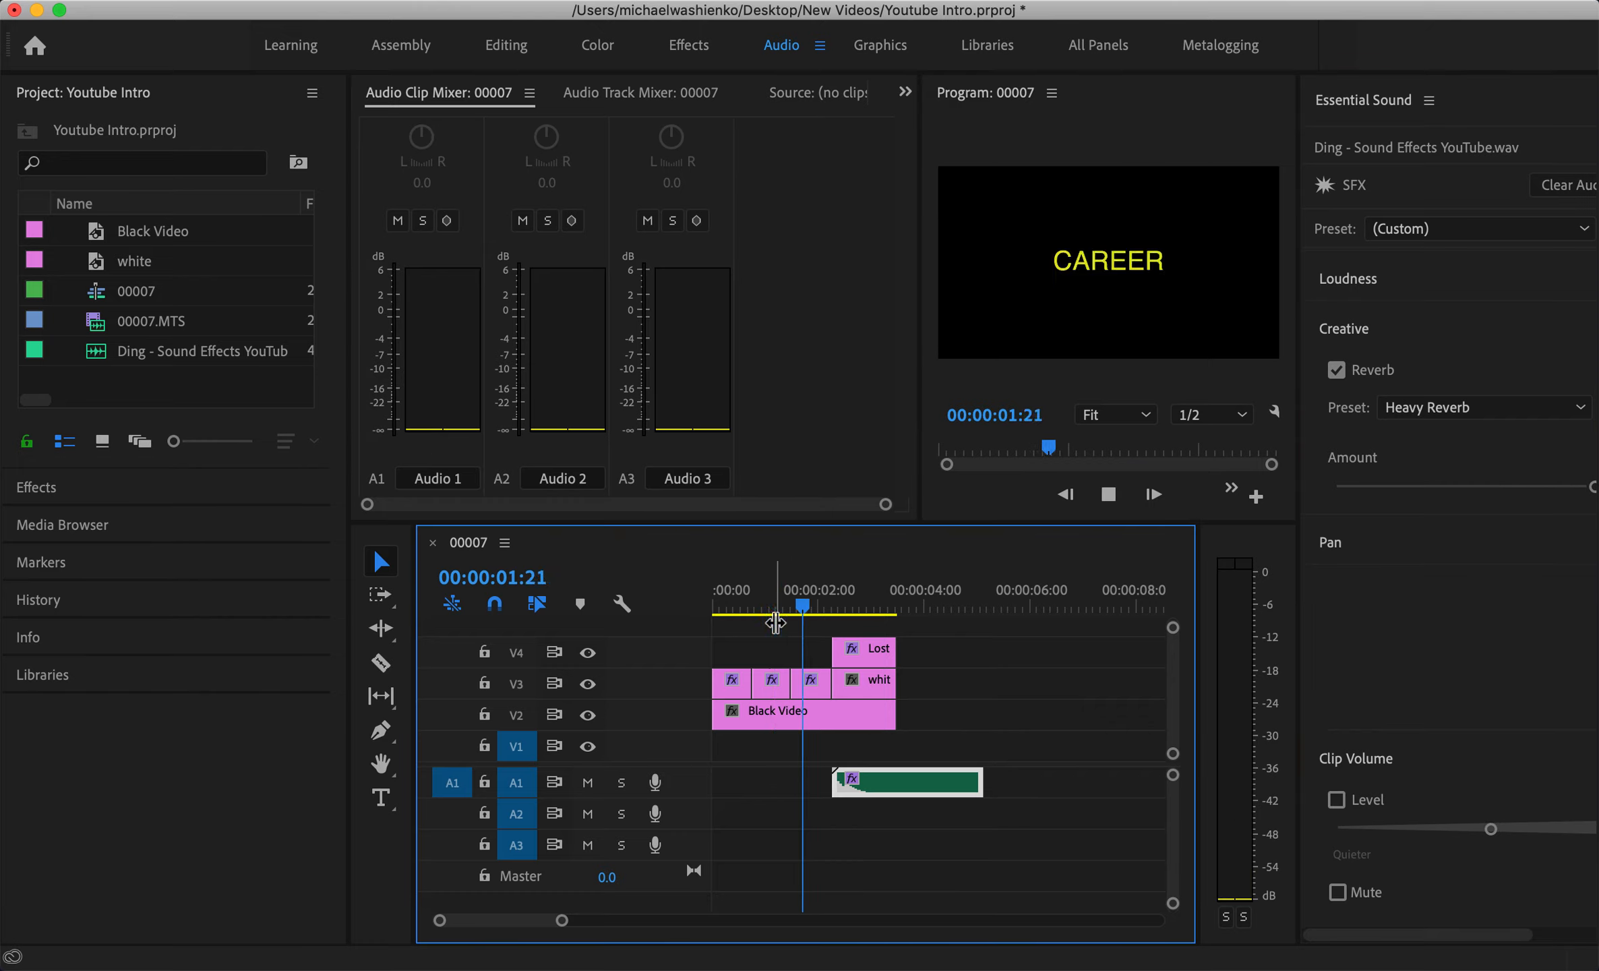
{"action": "key", "text": "space"}
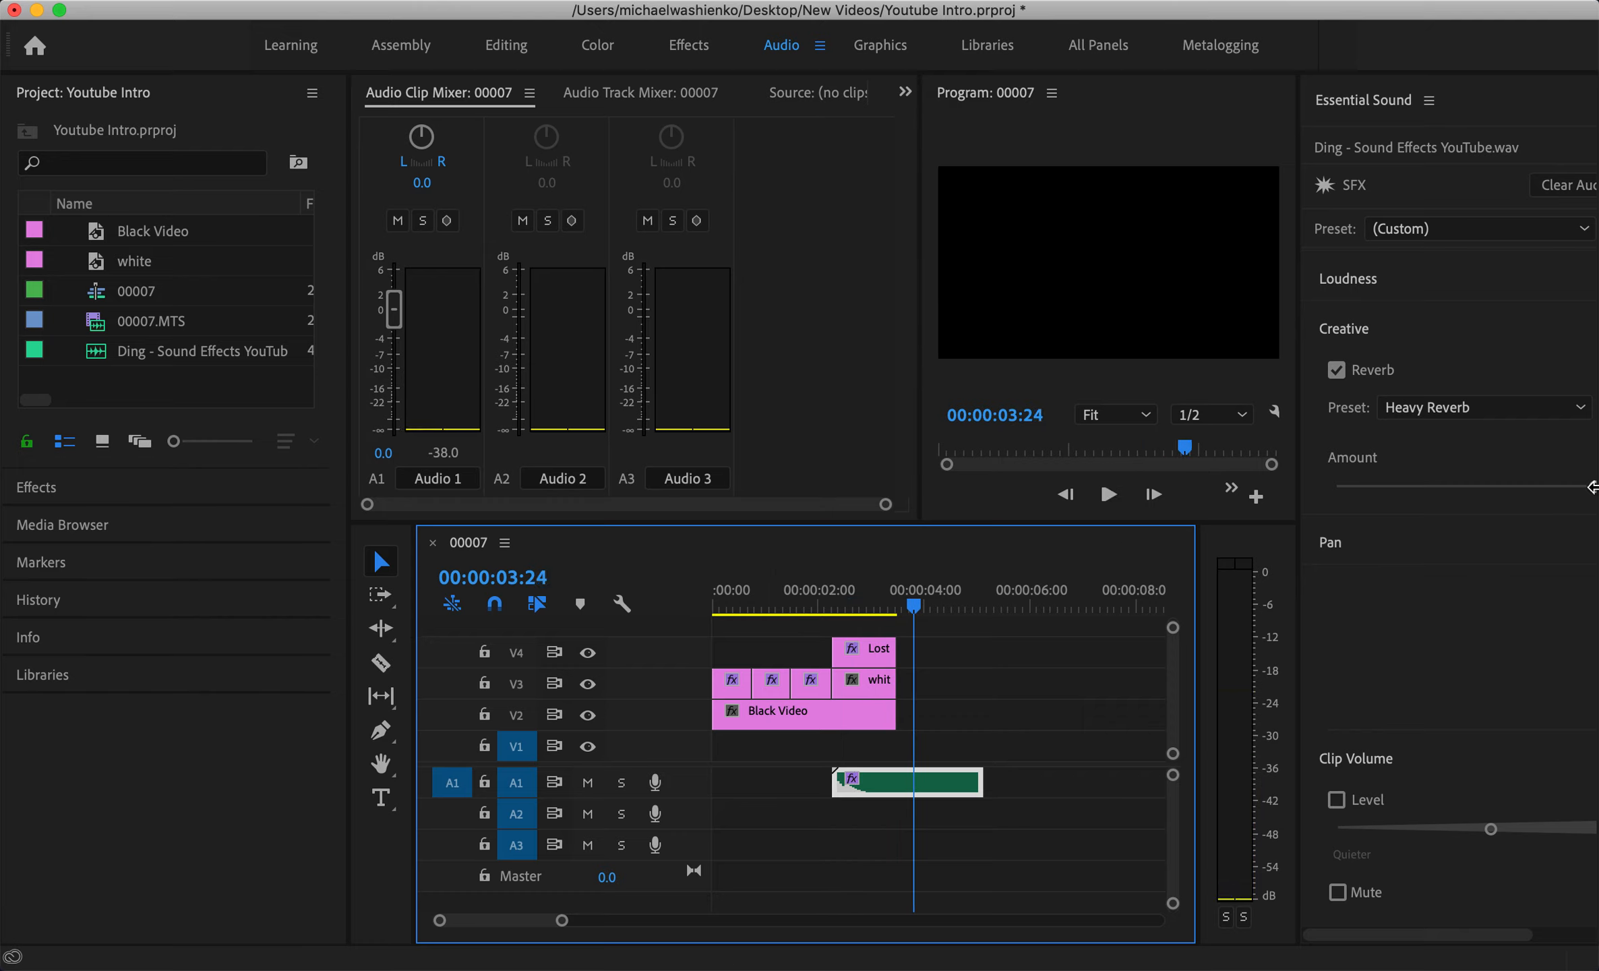
Lower the reverb amount to about the middle of its range, keep the Heavy Reverb preset, and play the ending.
{"action": "left_click_drag", "start_coordinate": [1589, 486], "coordinate": [1484, 486]}
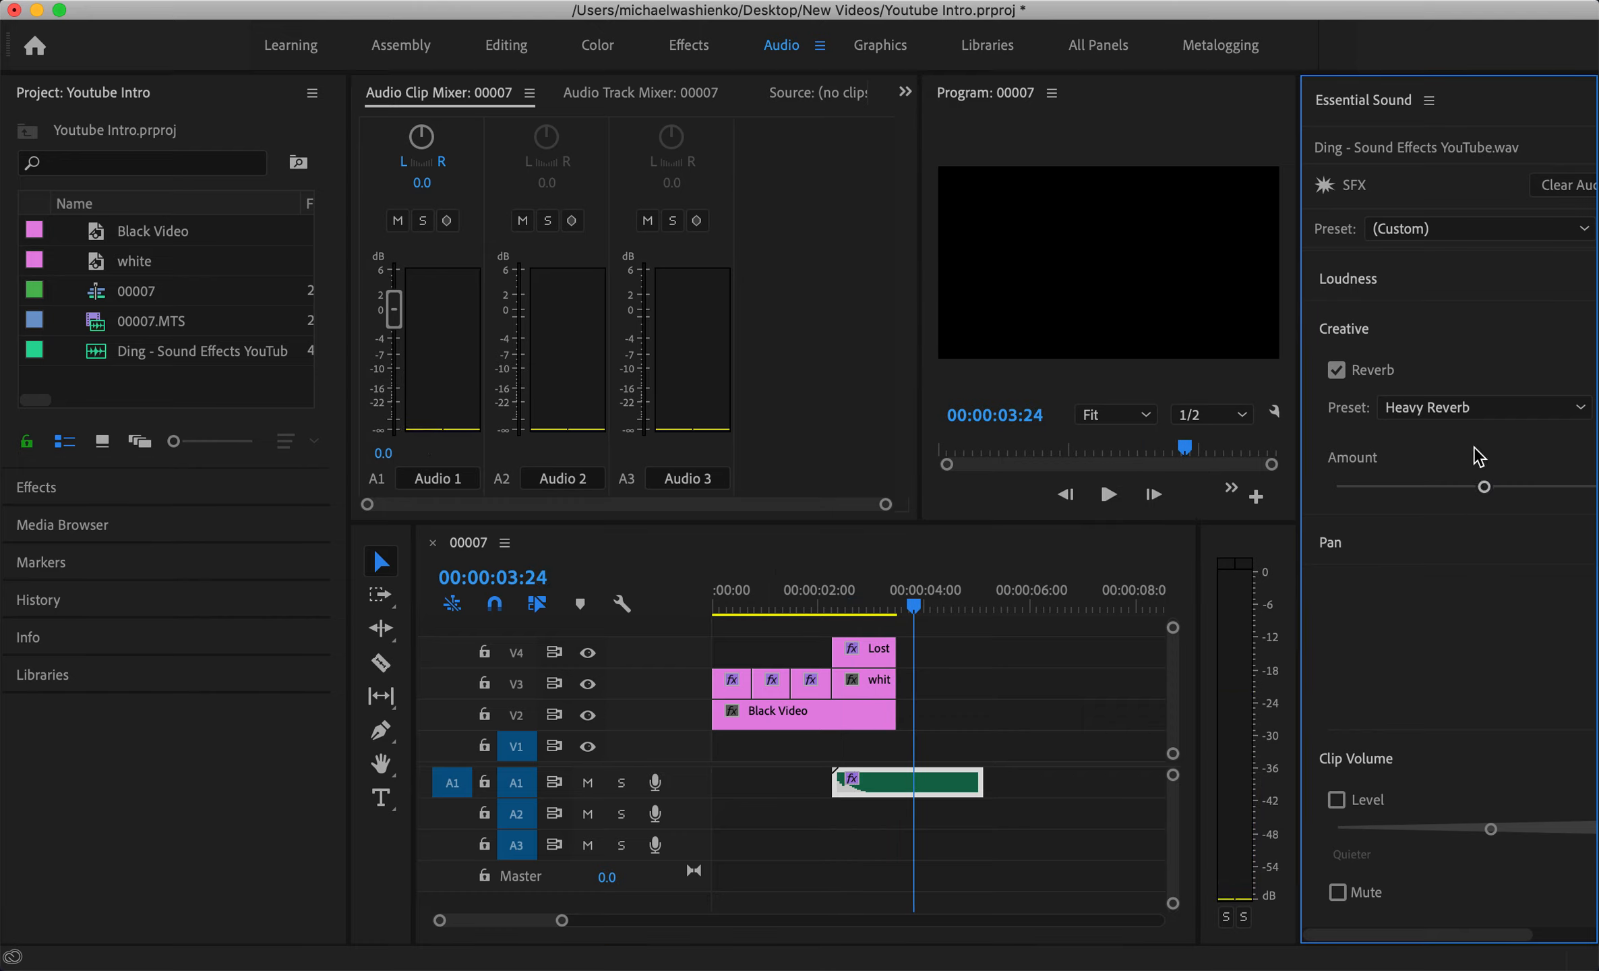
{"action": "left_click", "coordinate": [1463, 407]}
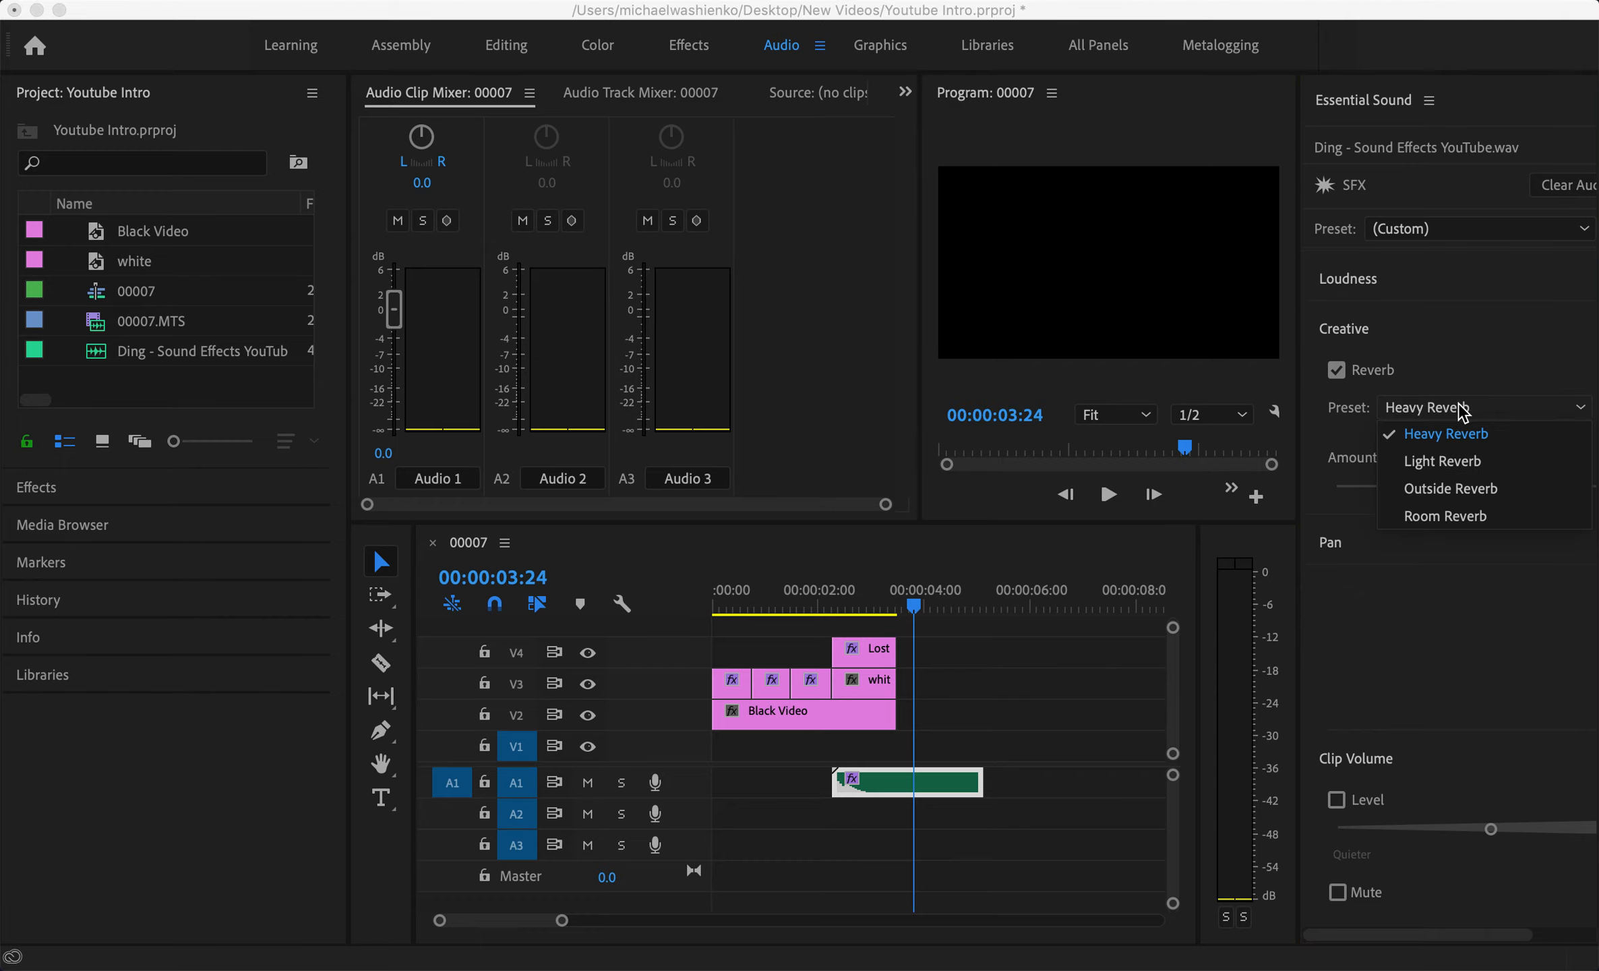
{"action": "left_click", "coordinate": [1460, 381]}
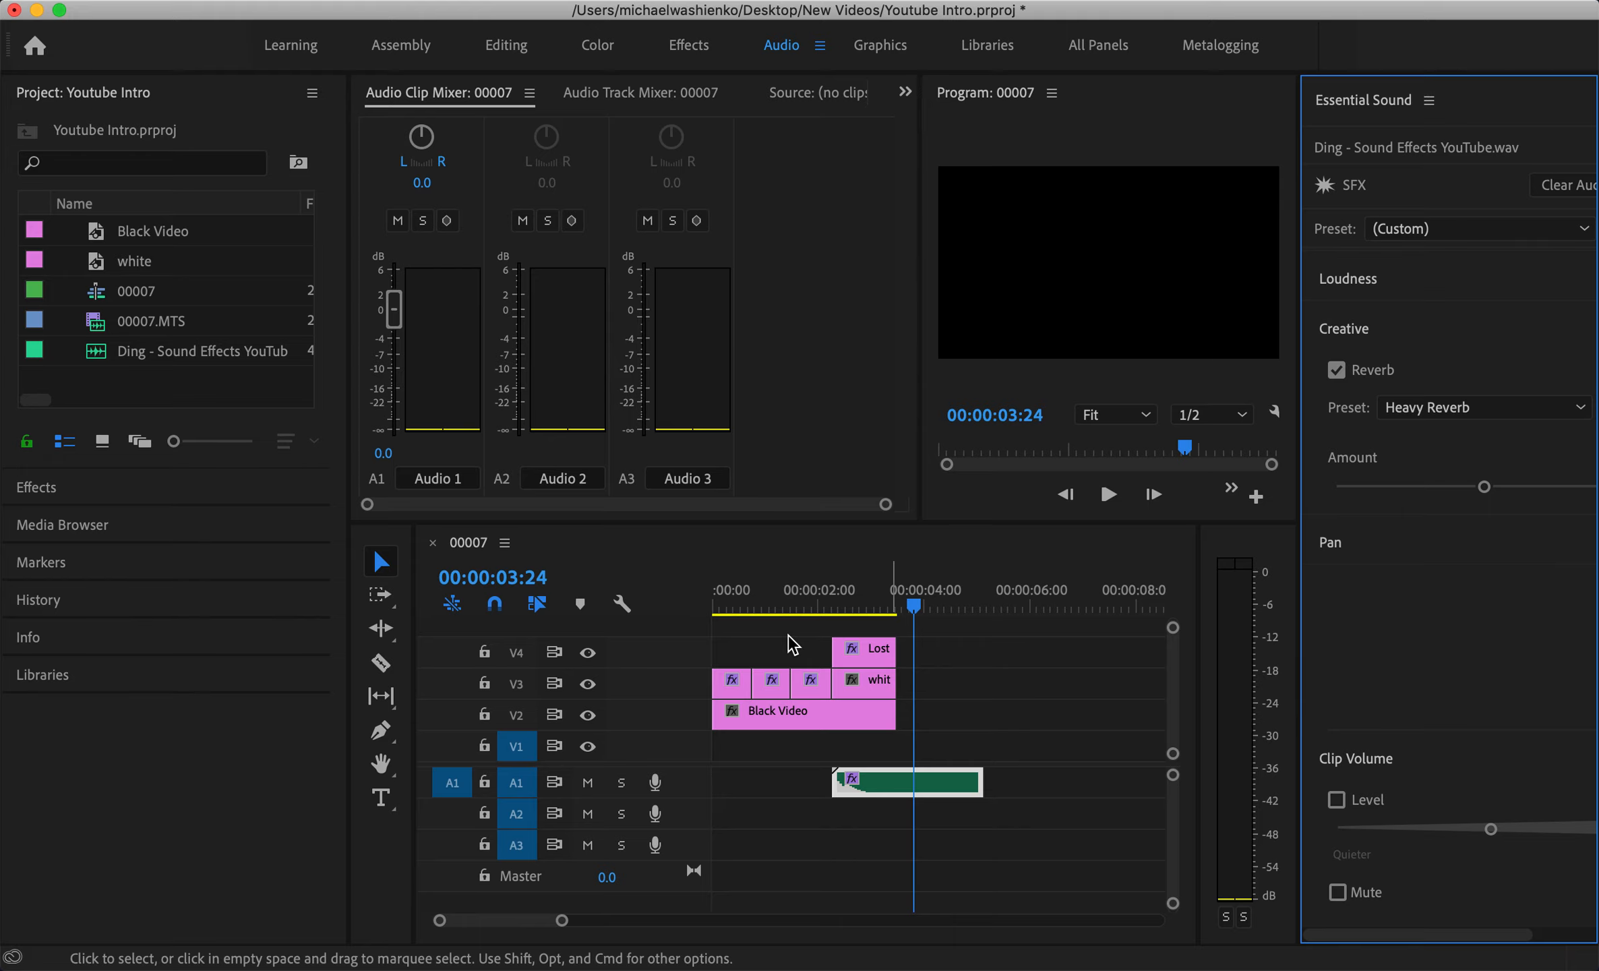
{"action": "left_click", "coordinate": [768, 603]}
{"action": "key", "text": "space"}
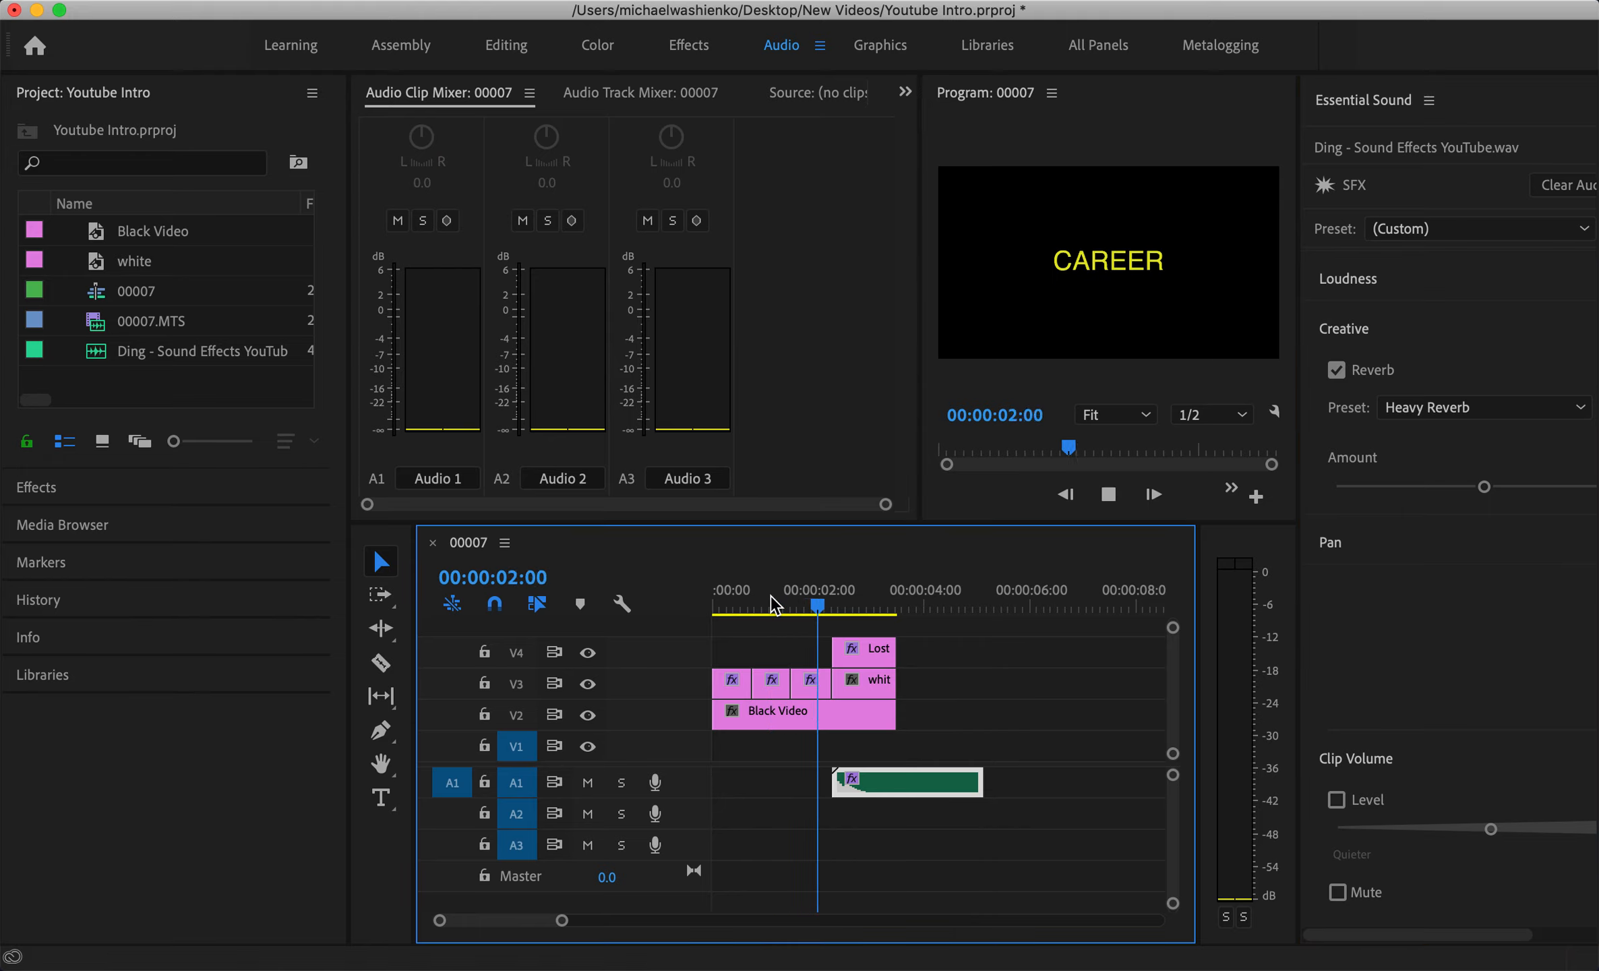
{"action": "key", "text": "space"}
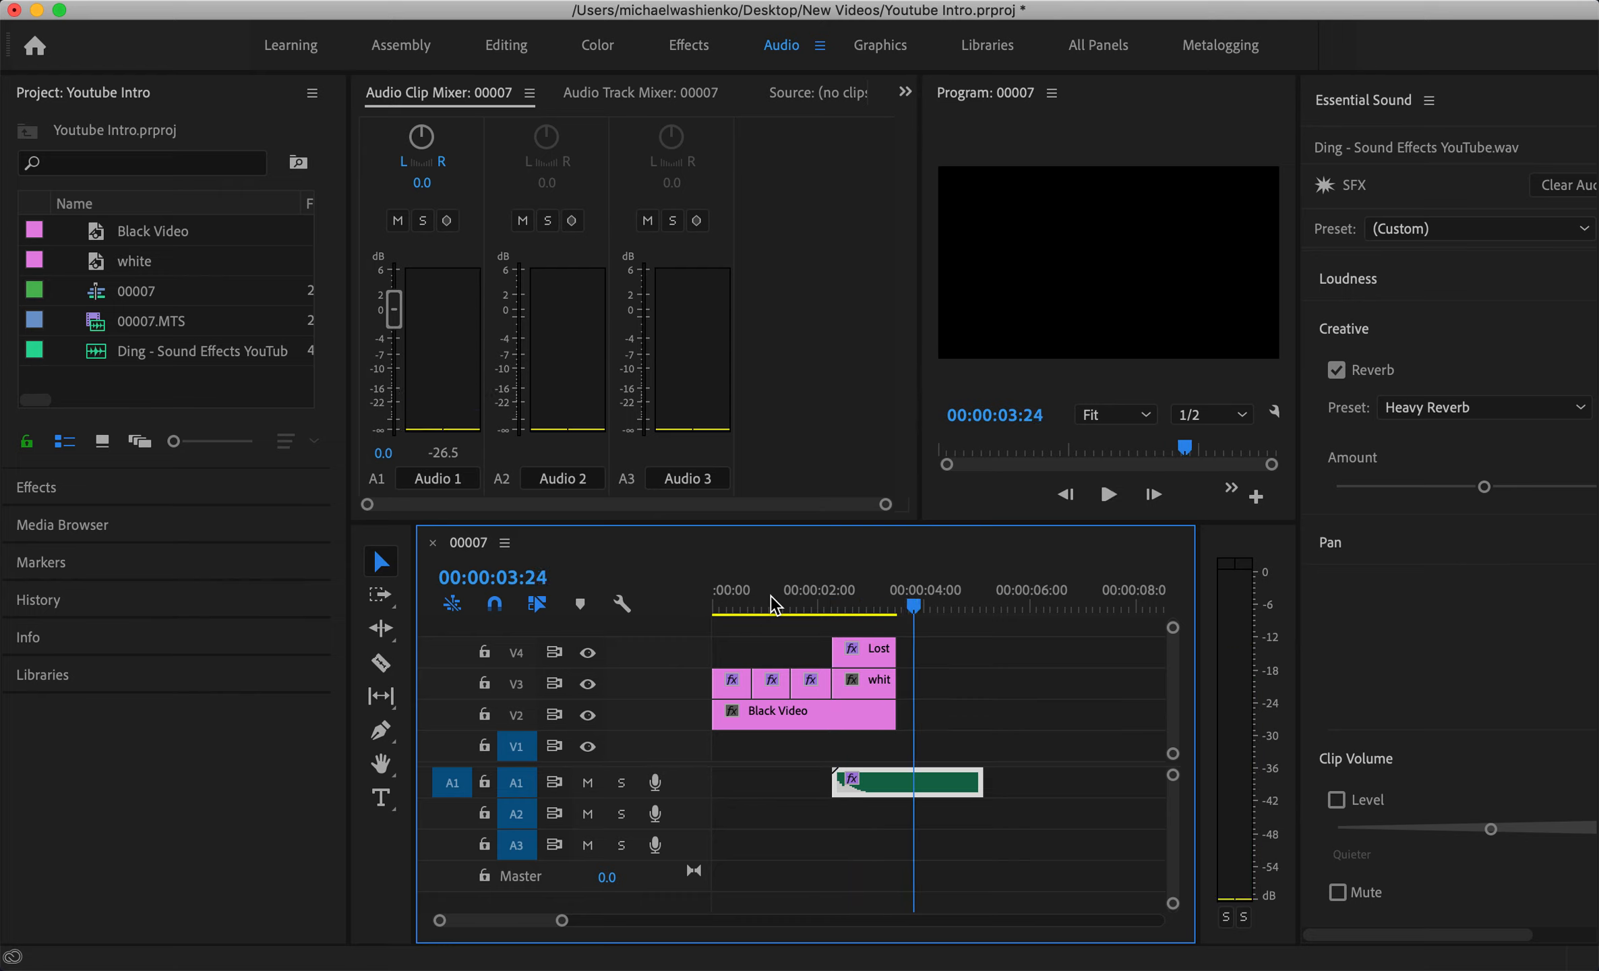
Turn off Reverb on the Ding clip and play the ending to hear the plain sound.
{"action": "left_click", "coordinate": [1337, 370]}
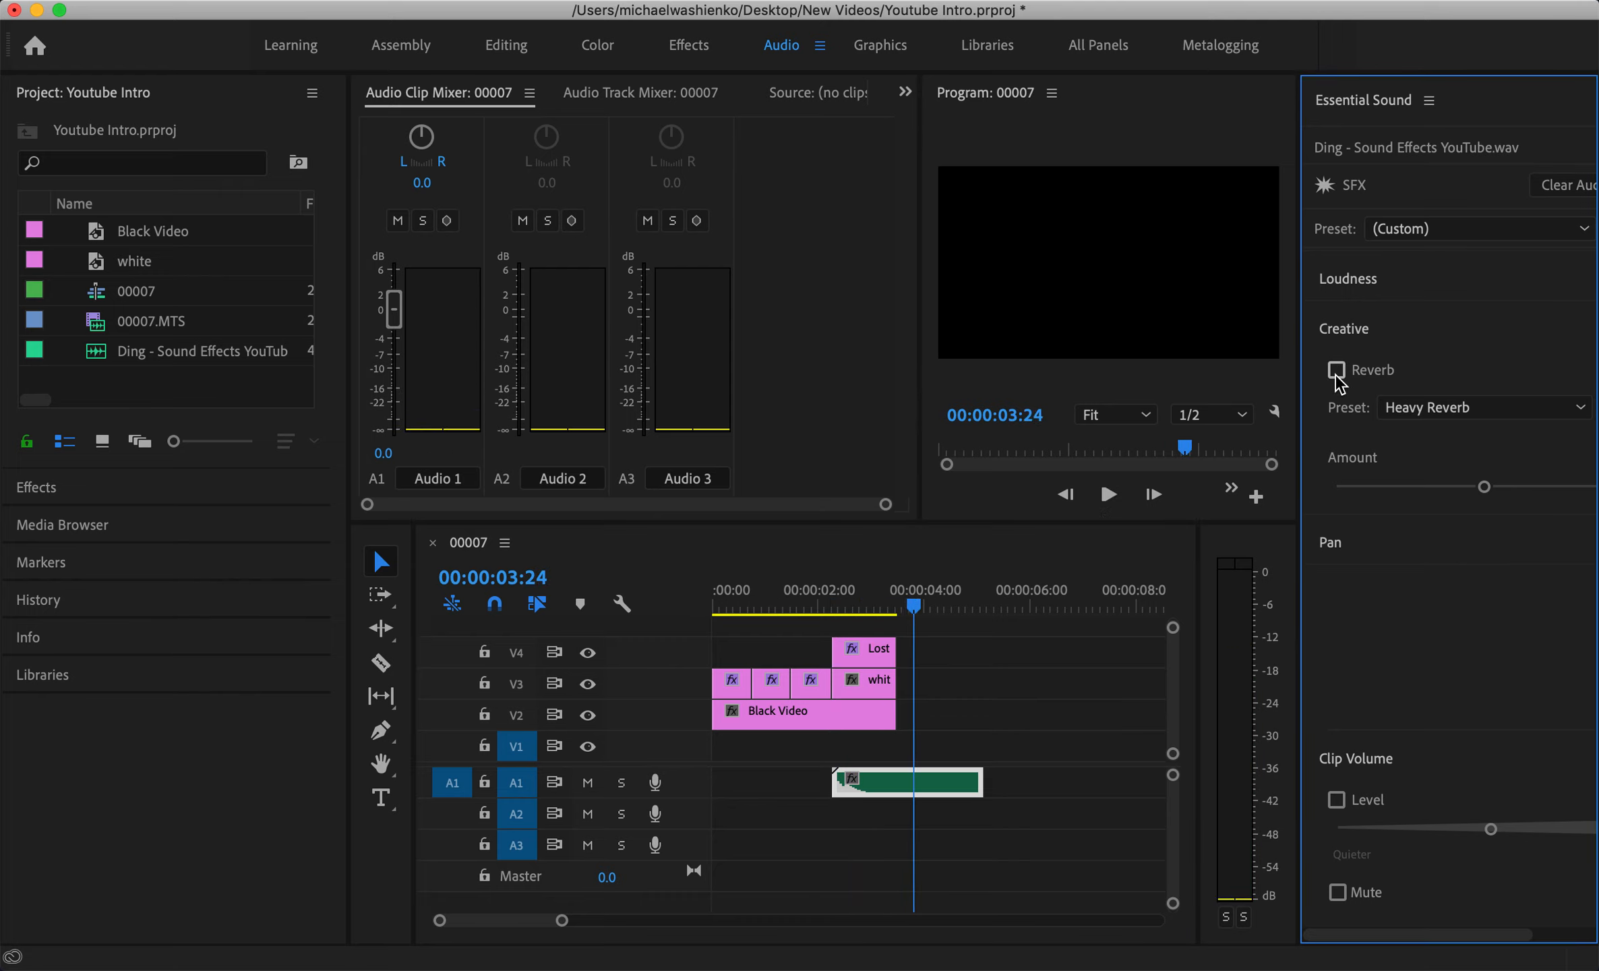
{"action": "left_click", "coordinate": [800, 610]}
{"action": "key", "text": "space"}
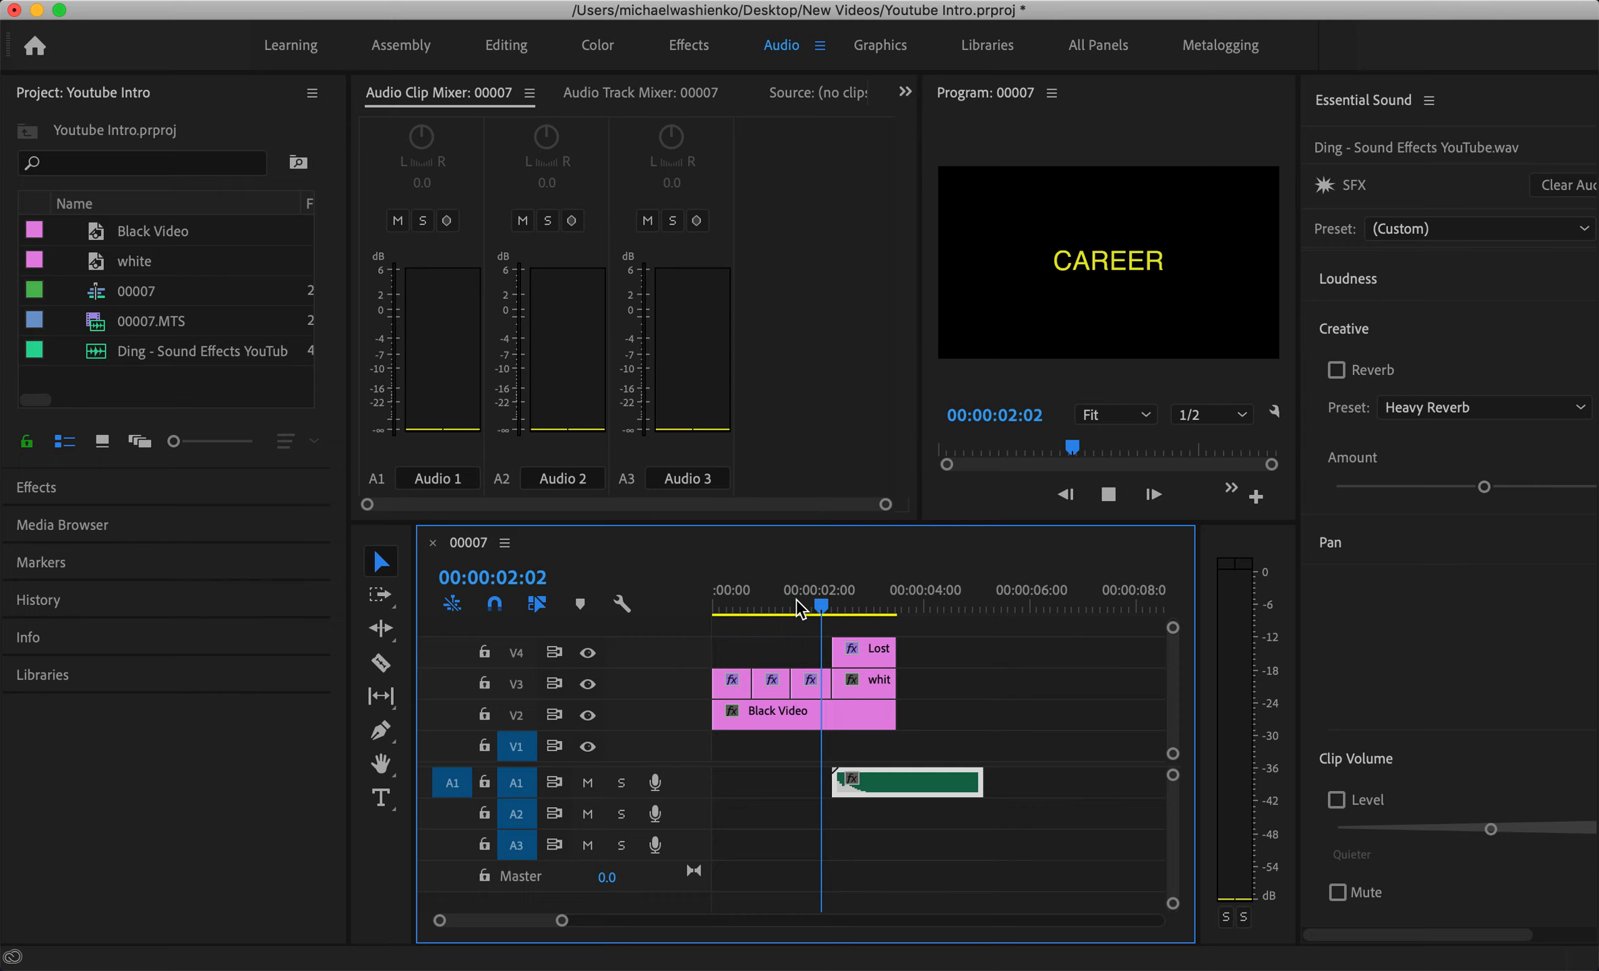
{"action": "key", "text": "space"}
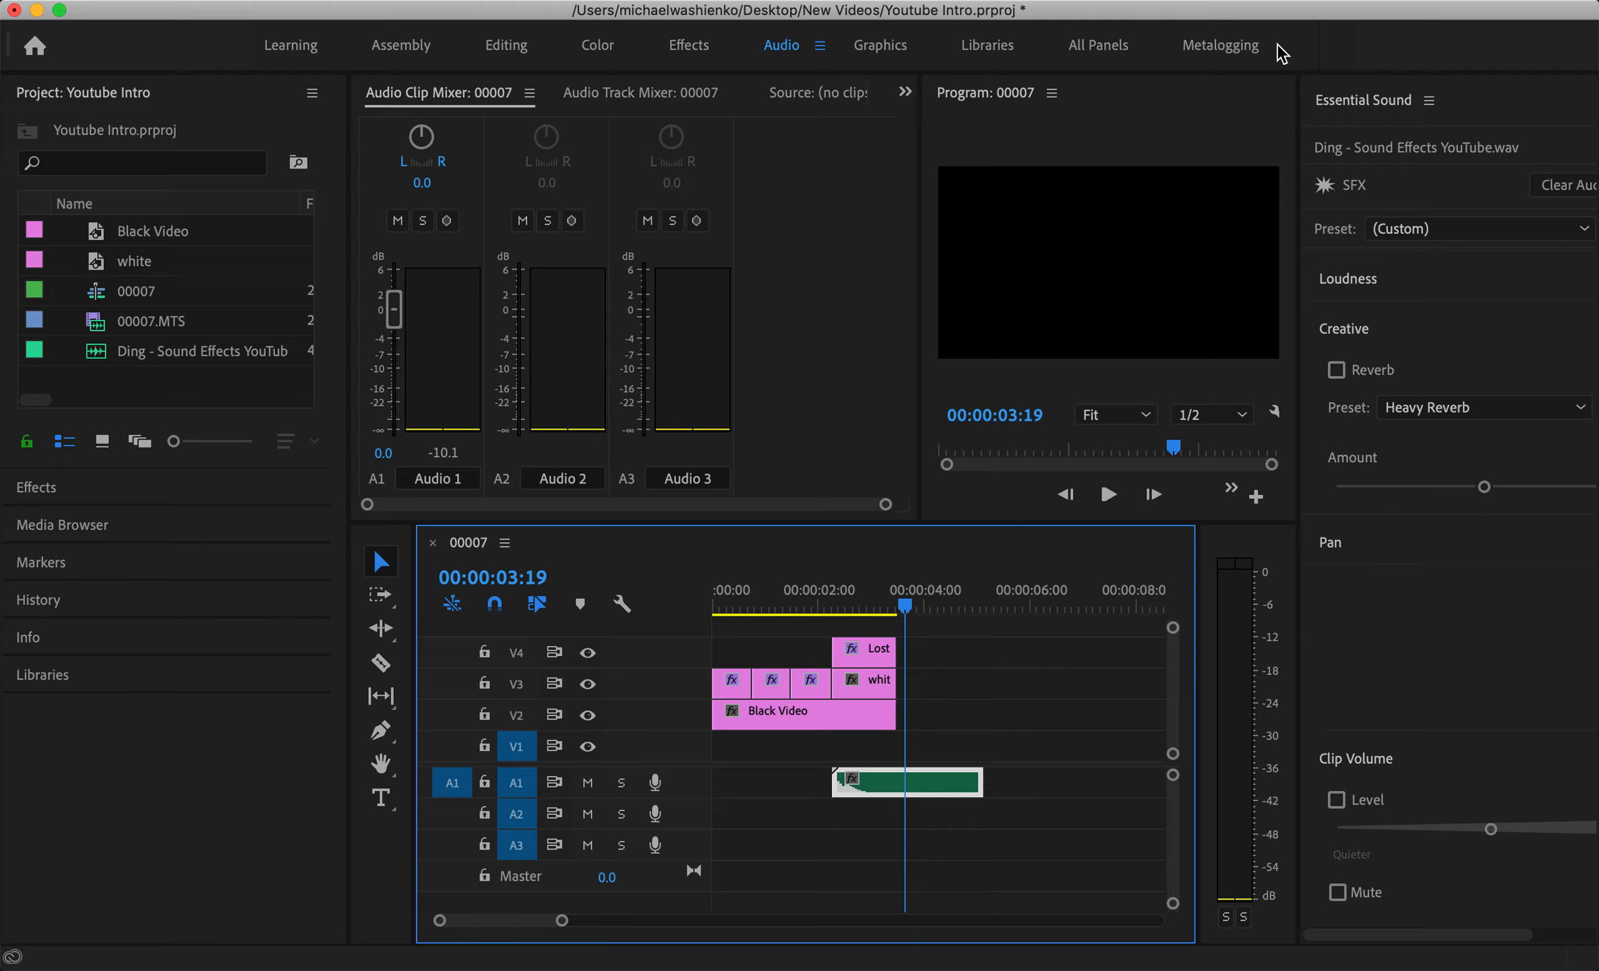
{"action": "left_click", "coordinate": [1429, 101]}
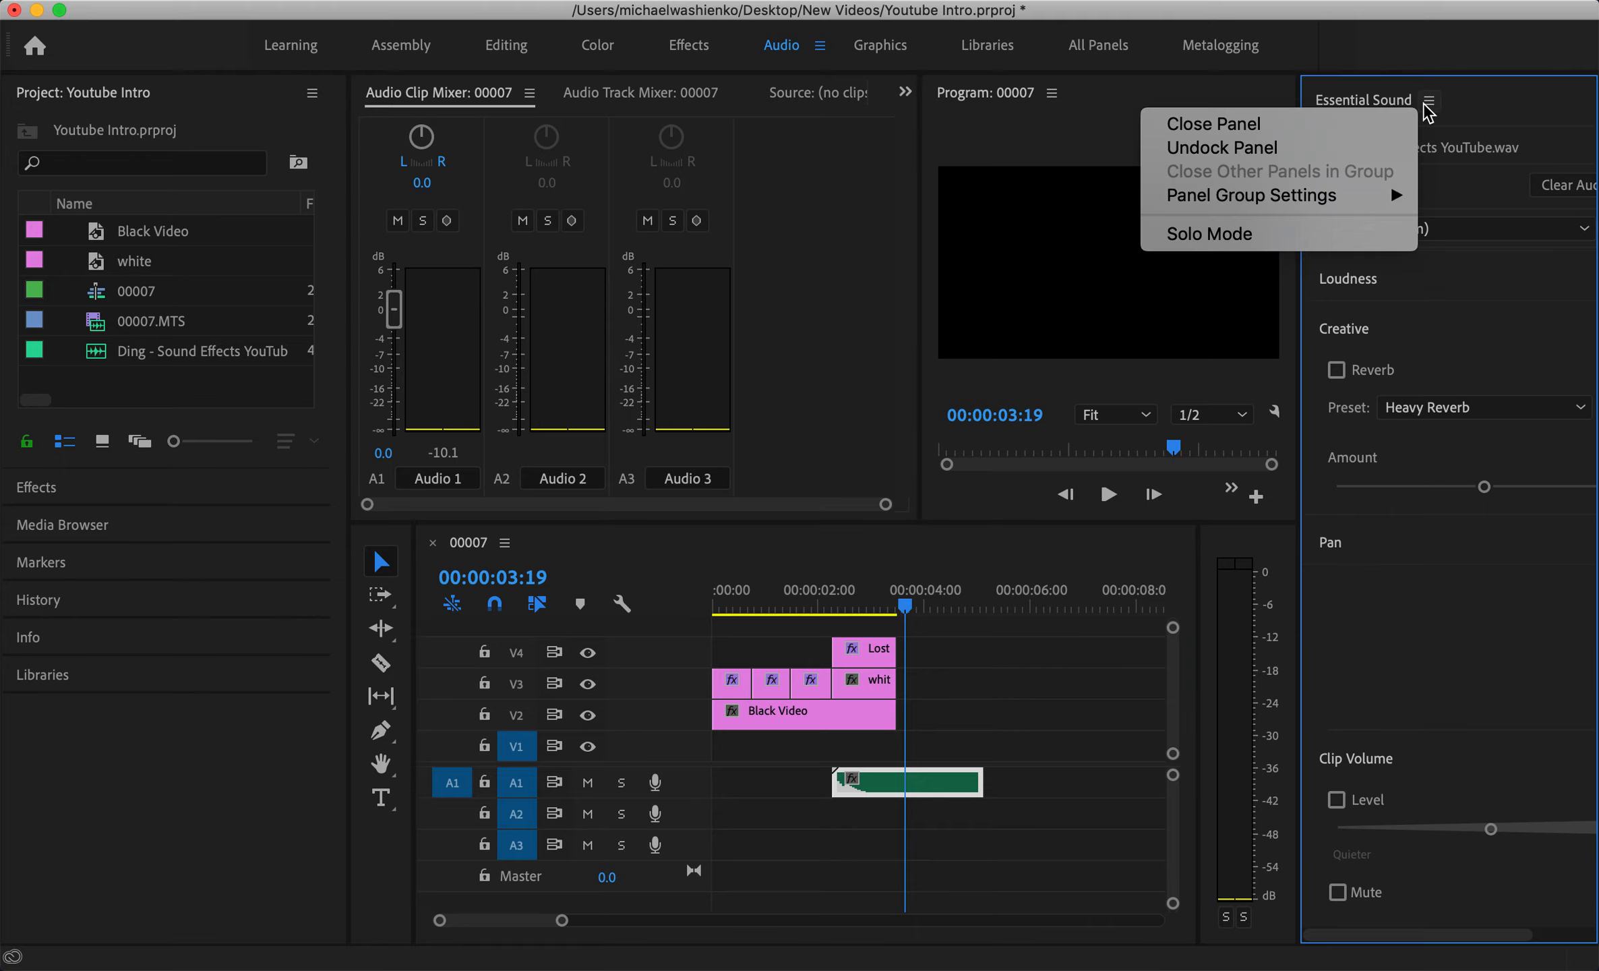
{"action": "left_click", "coordinate": [1463, 259]}
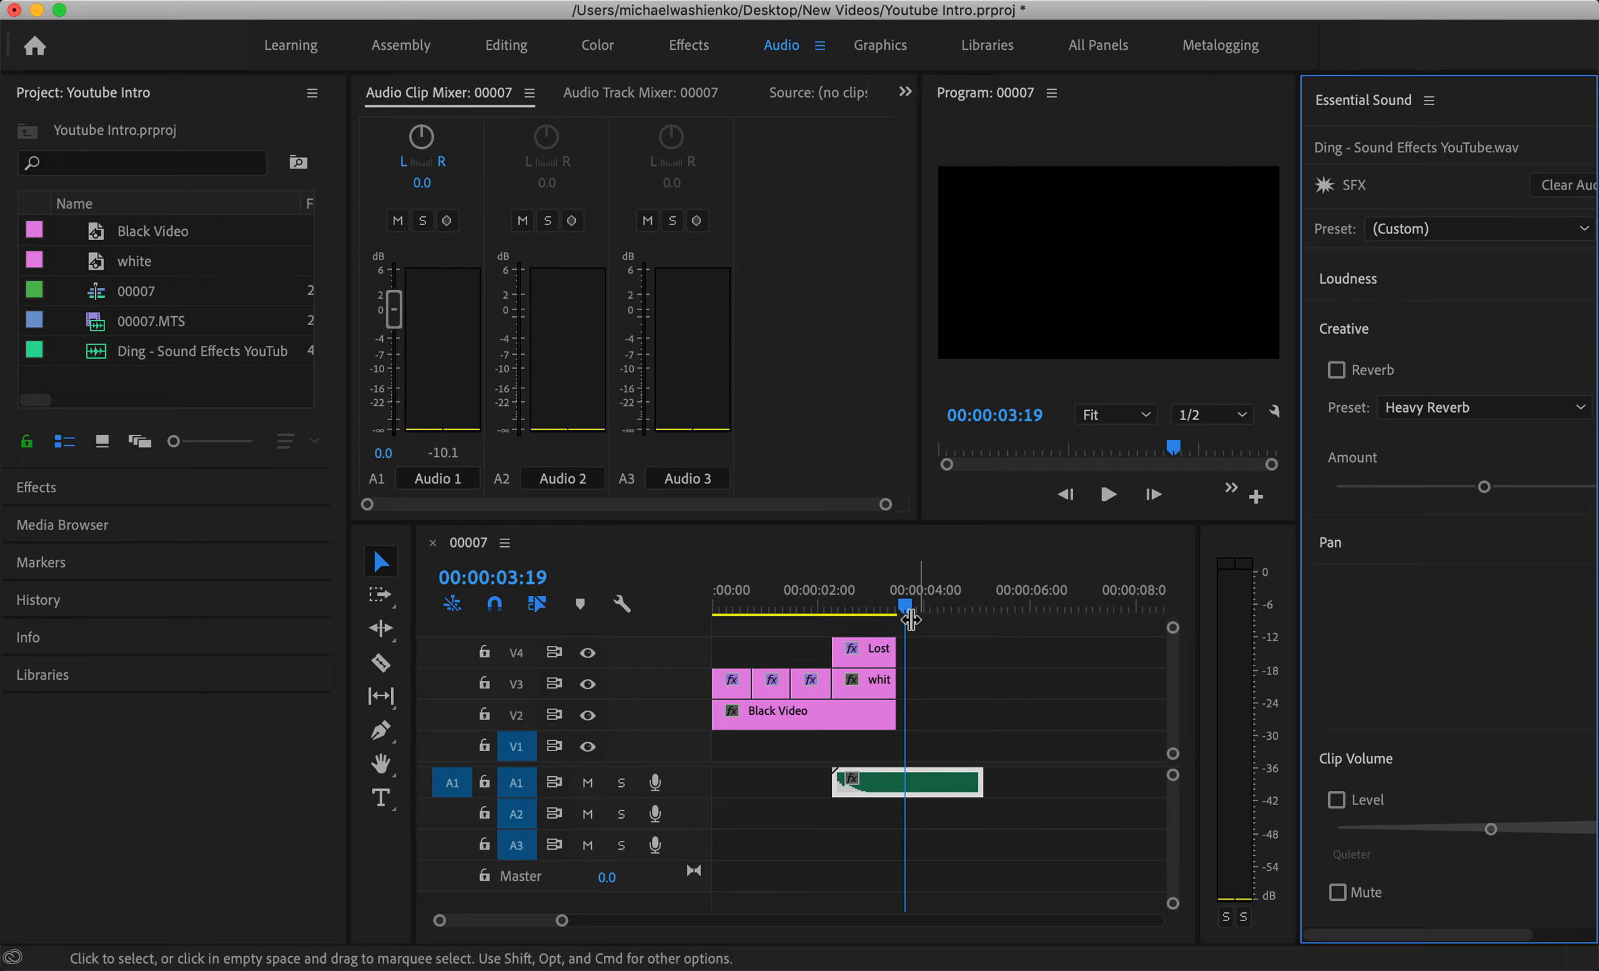
Trim the end of the Ding clip to match the end of the Lost Alphabet title, and play the sequence from the start.
{"action": "left_click_drag", "start_coordinate": [905, 609], "coordinate": [795, 634]}
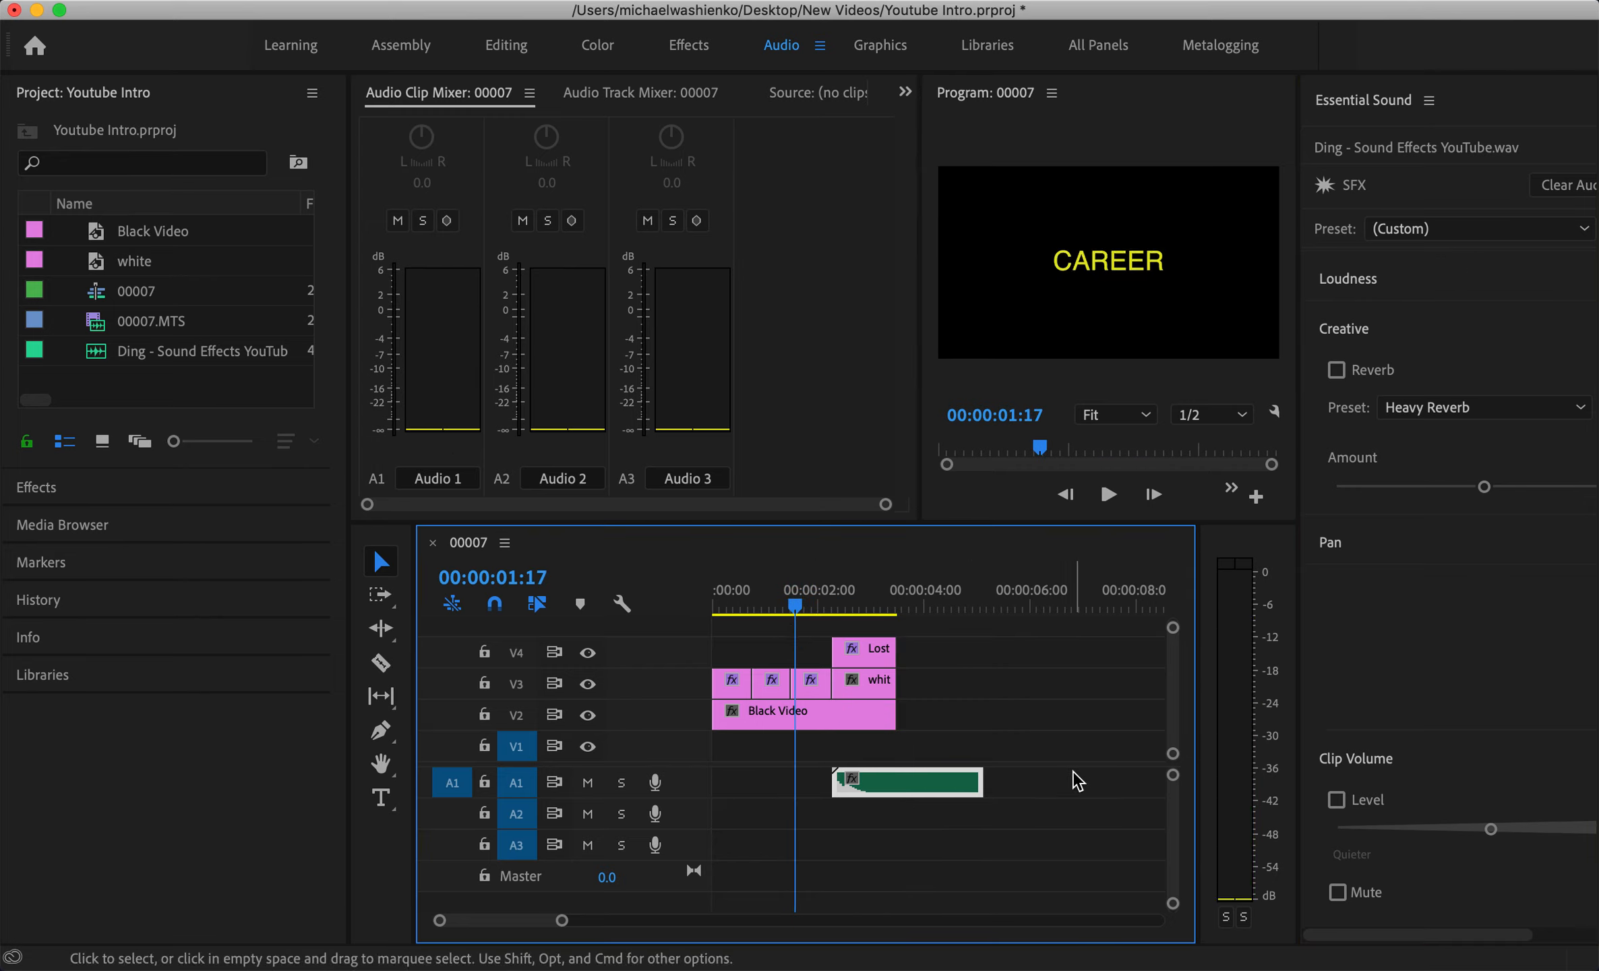
{"action": "left_click_drag", "start_coordinate": [982, 782], "coordinate": [895, 784]}
{"action": "left_click_drag", "start_coordinate": [796, 609], "coordinate": [658, 594]}
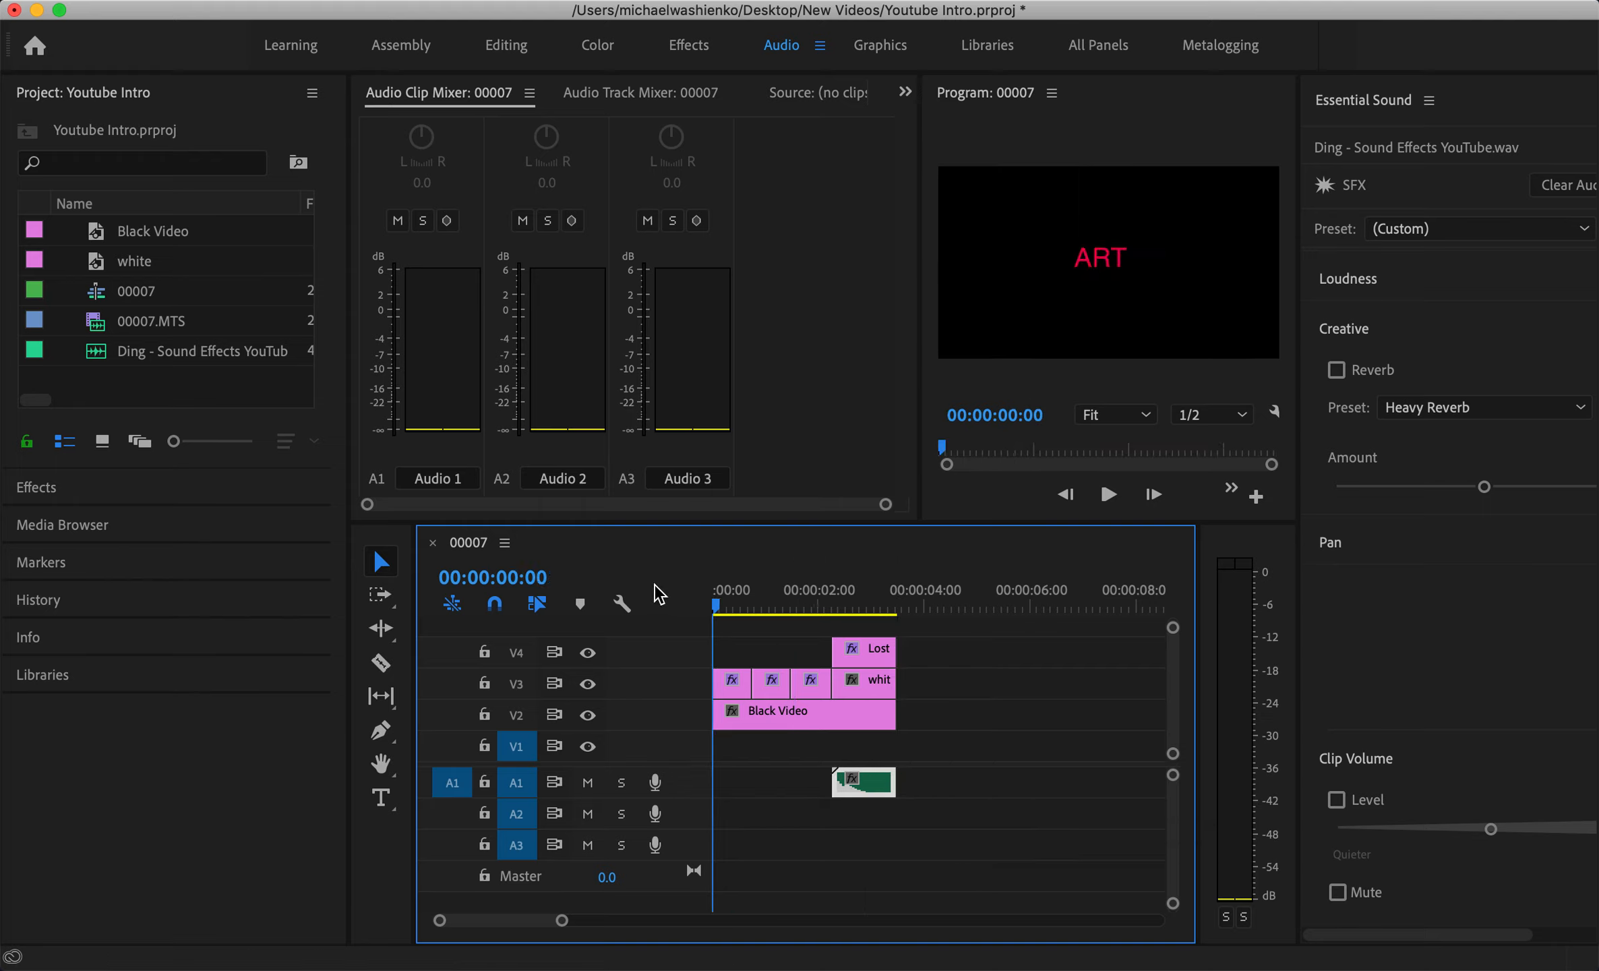
{"action": "key", "text": "space"}
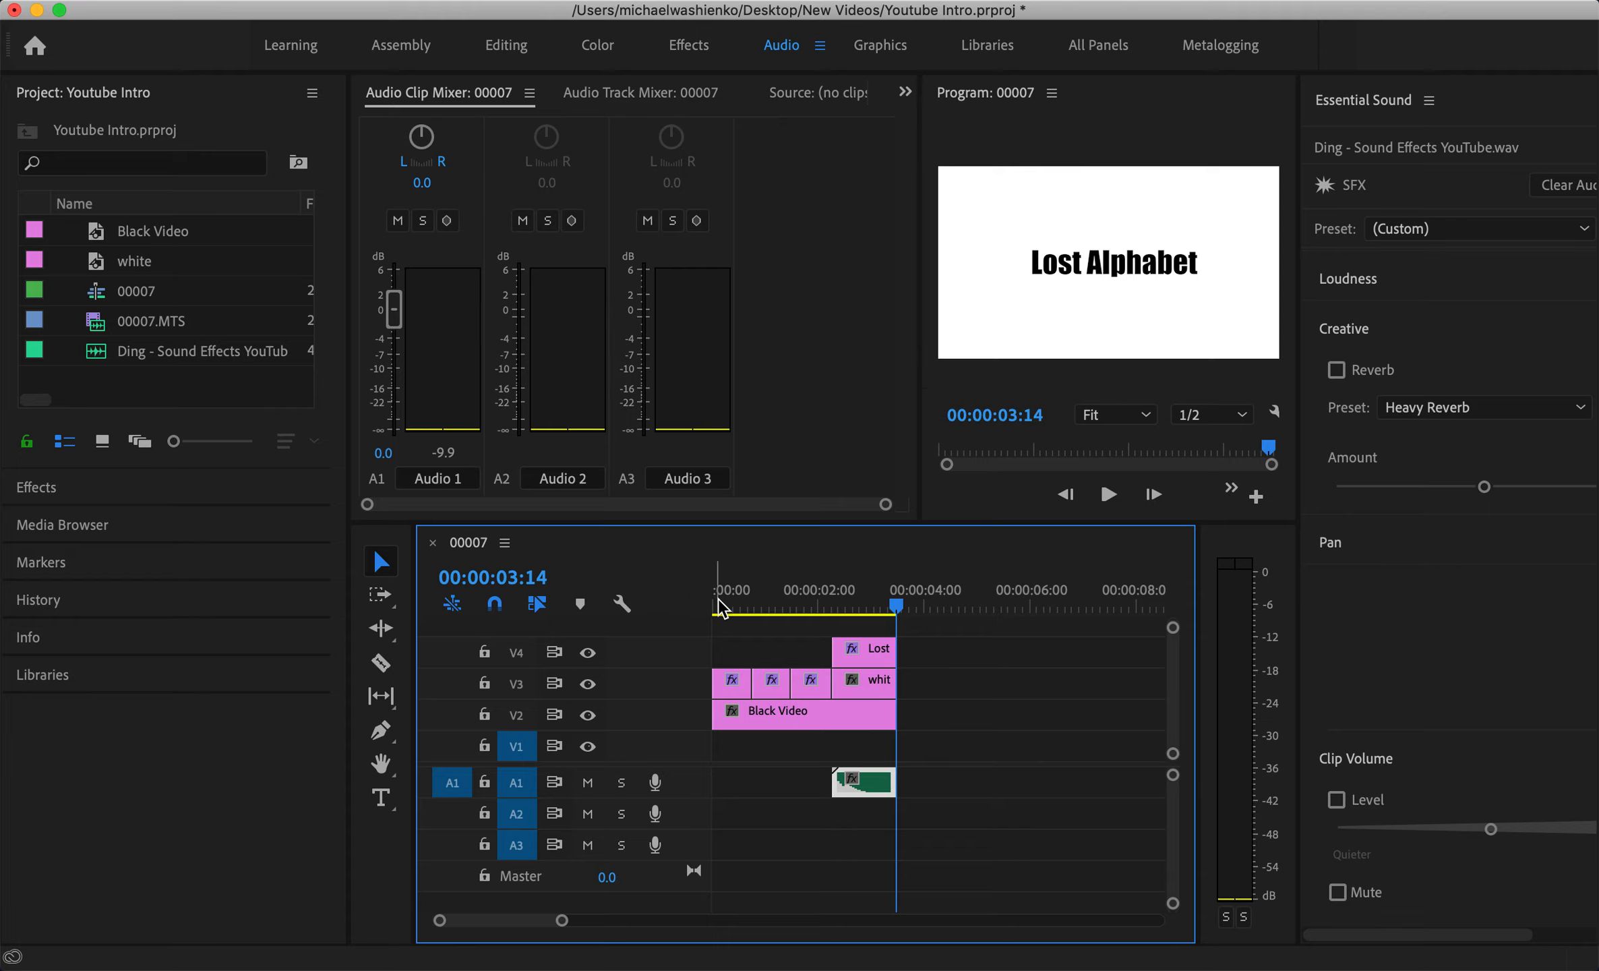
{"action": "left_click_drag", "start_coordinate": [719, 602], "coordinate": [684, 615]}
{"action": "key", "text": "space"}
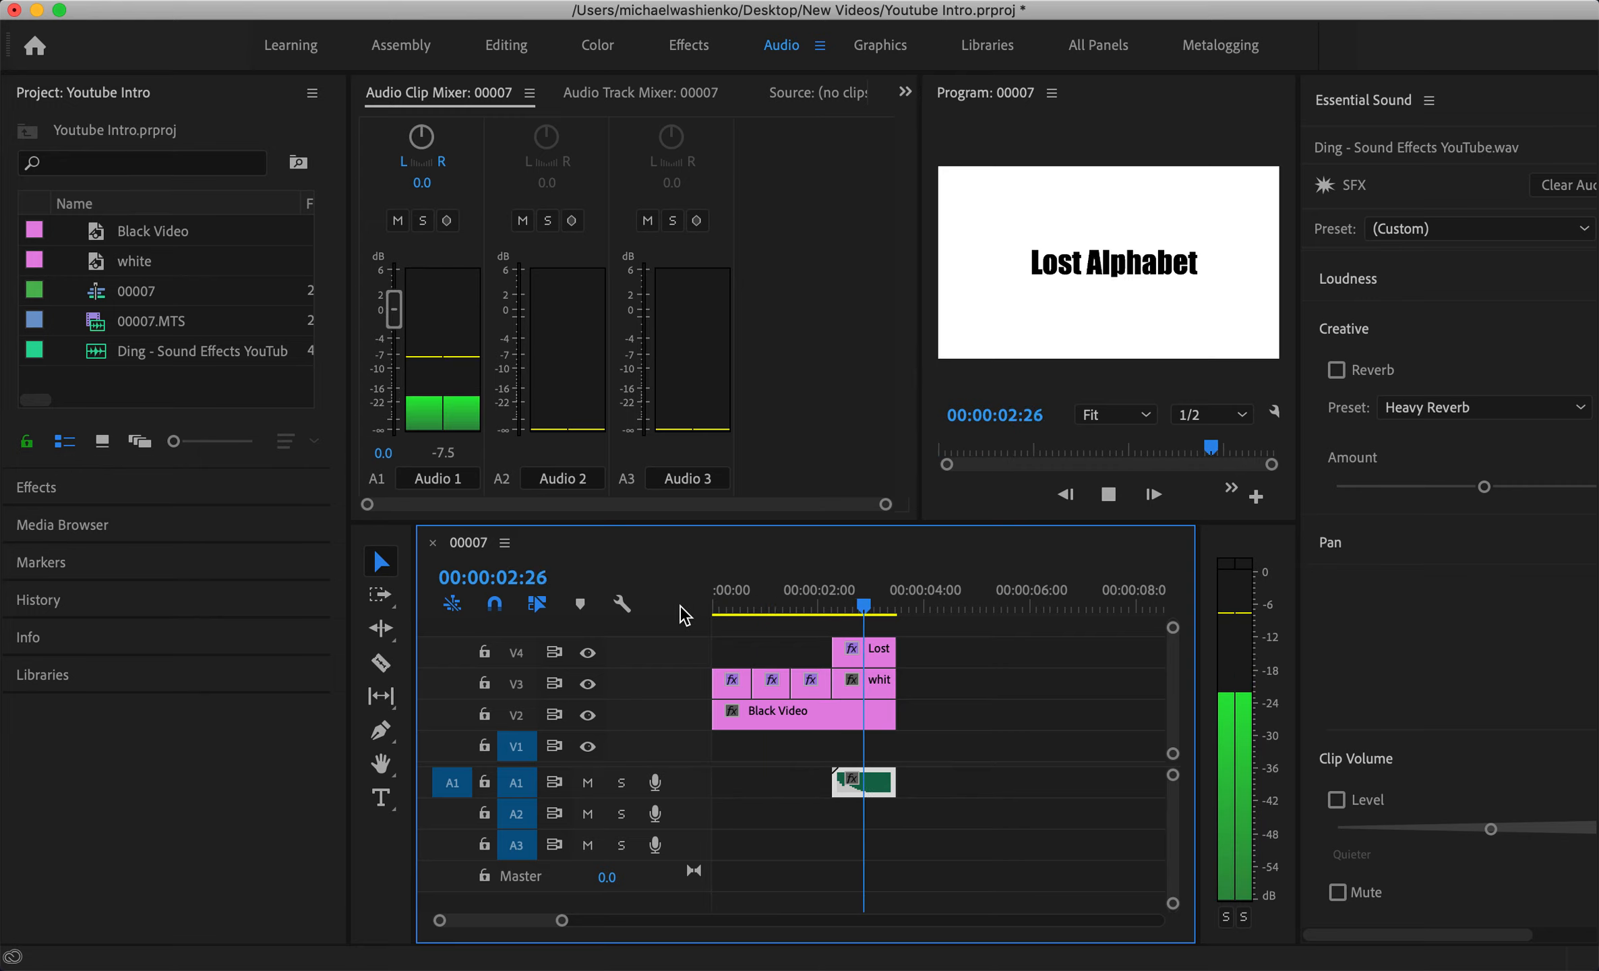
Trim one frame off the end of the Art title clip on V3, leaving a small gap before the Books clip.
{"action": "left_click", "coordinate": [732, 685]}
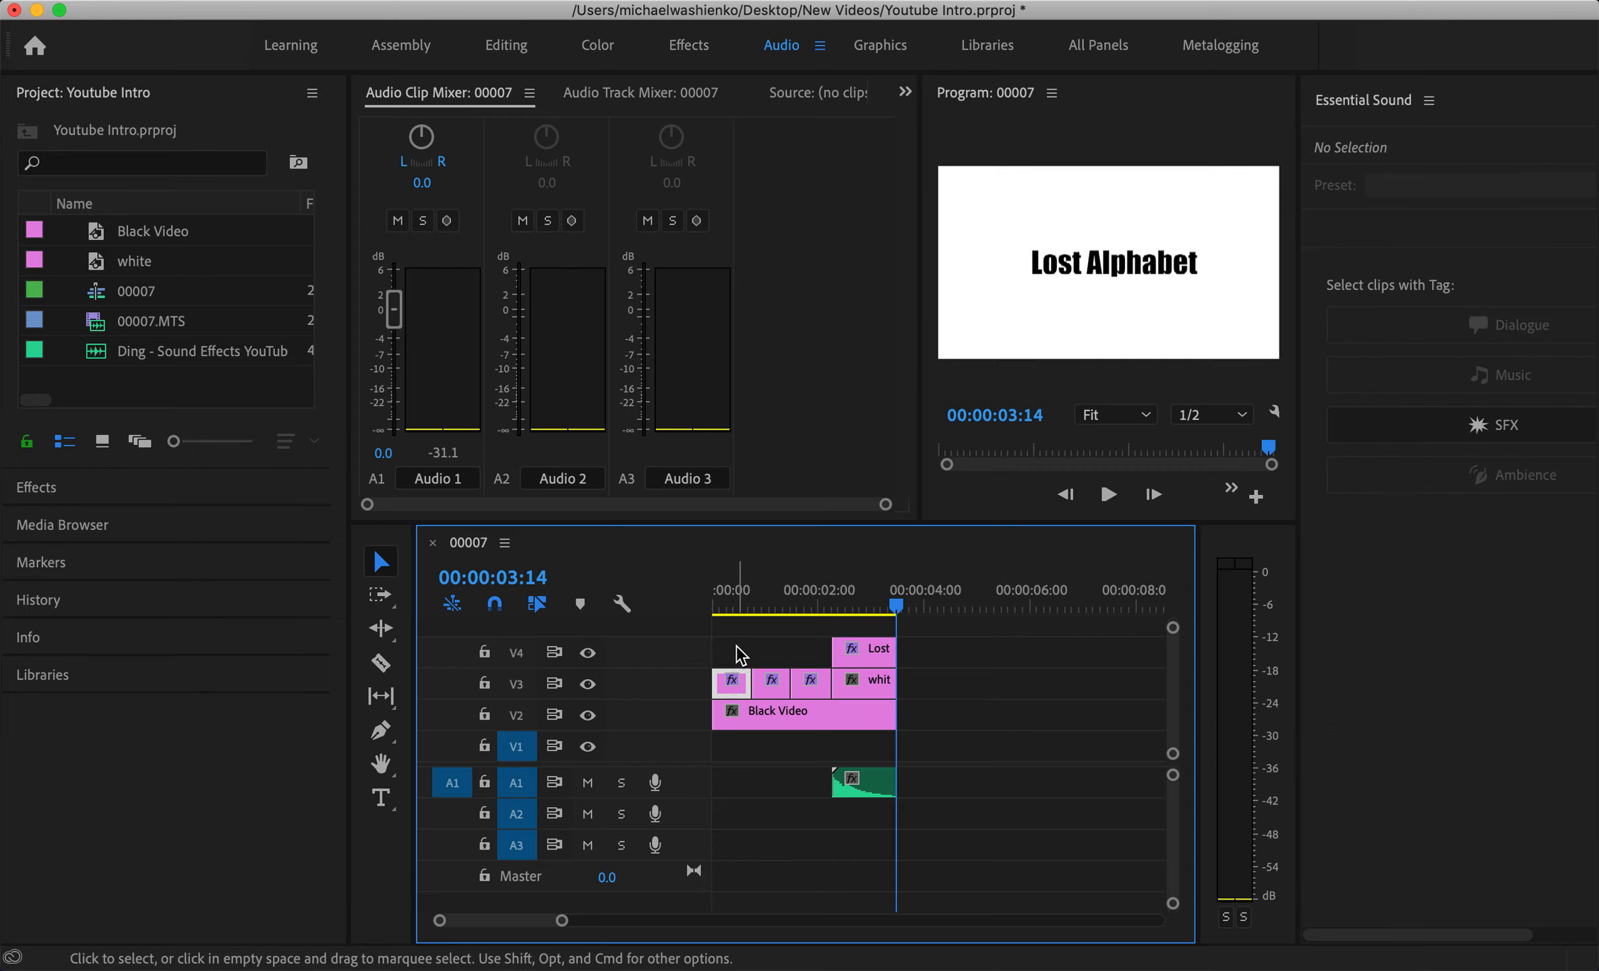
{"action": "scroll", "coordinate": [737, 648], "scroll_direction": "up", "scroll_amount": 8, "text": "alt"}
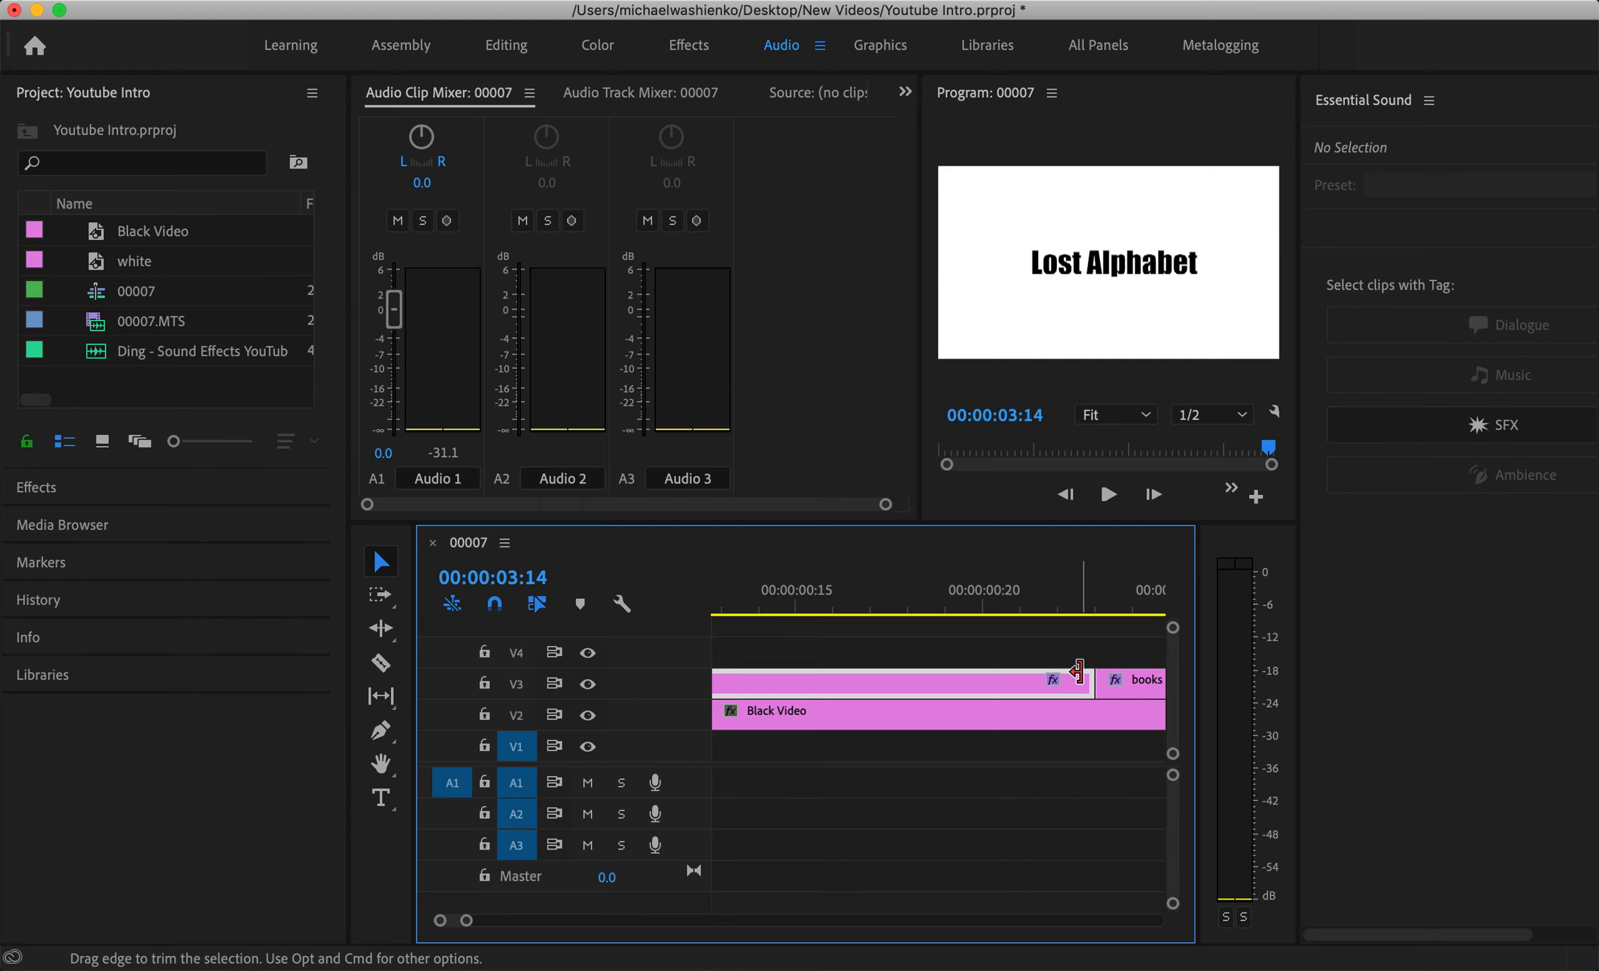
{"action": "left_click_drag", "start_coordinate": [1087, 681], "coordinate": [1053, 680]}
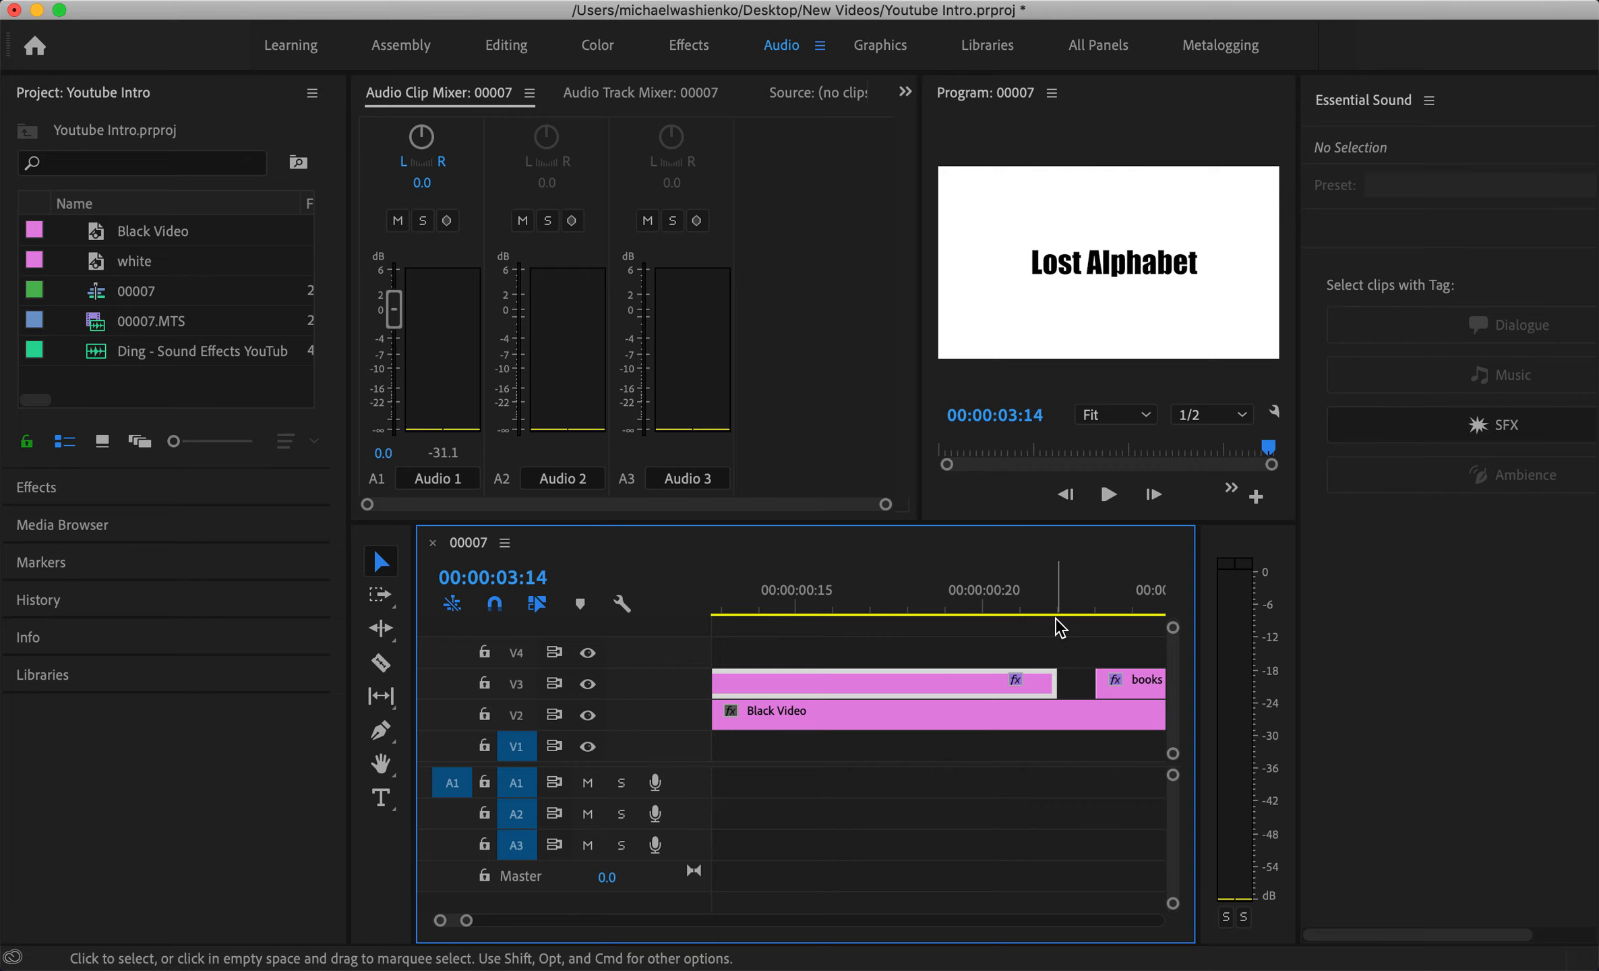
{"action": "scroll", "coordinate": [1025, 624], "scroll_direction": "down", "scroll_amount": 3}
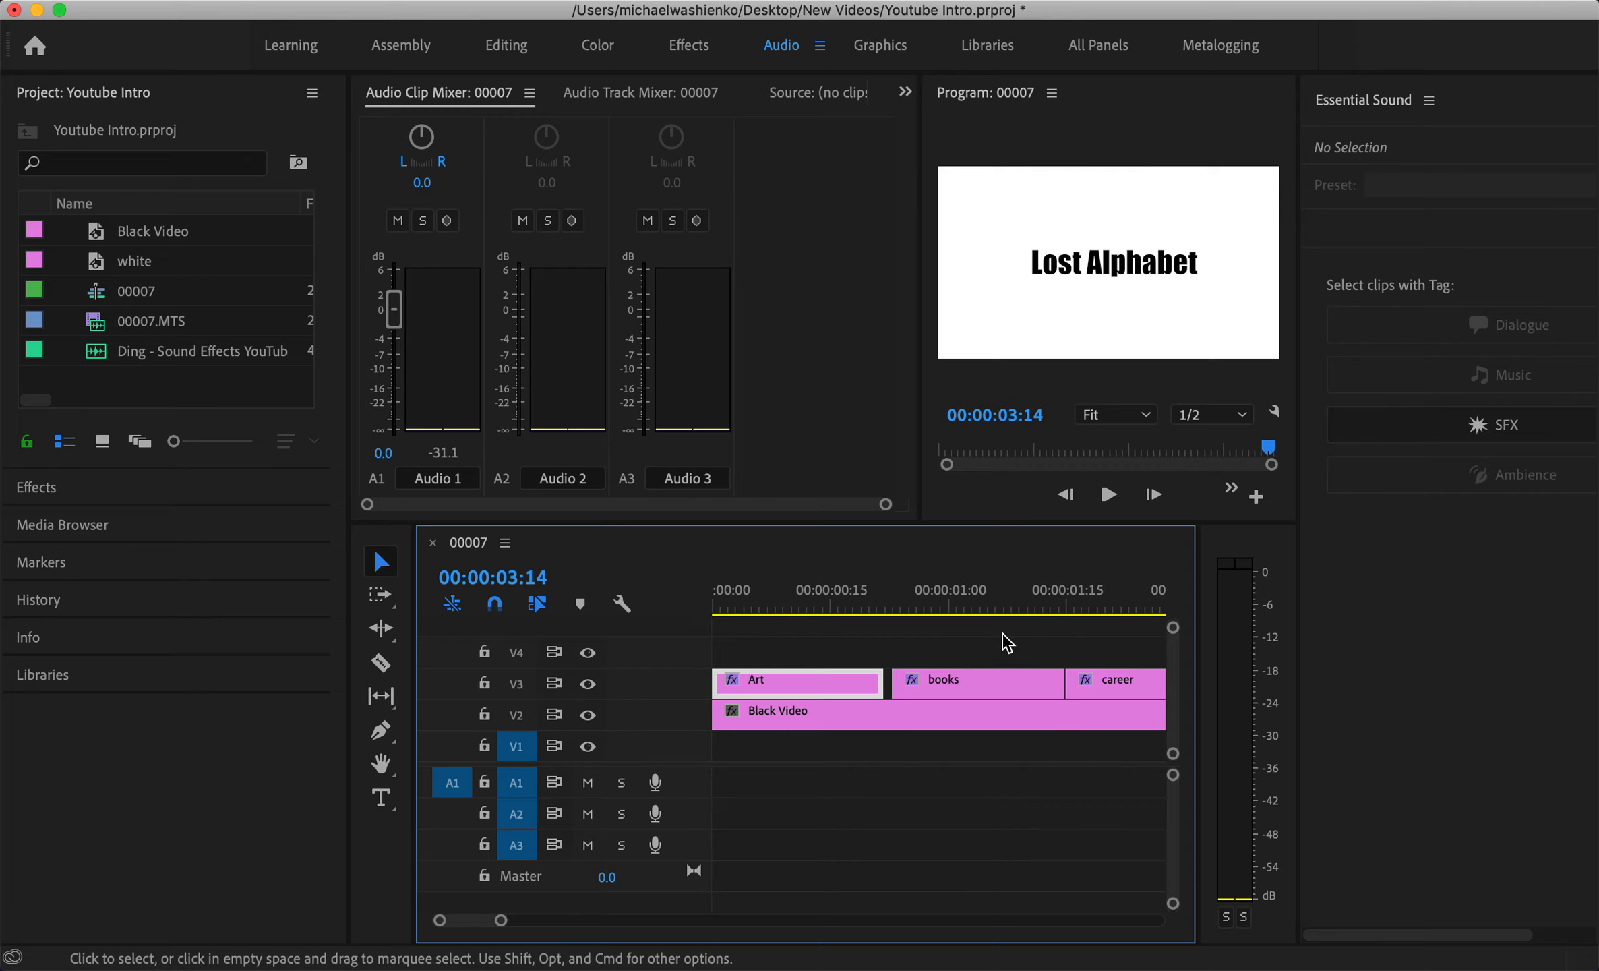
Play the sequence from the start twice to judge the gap between the Art and Books titles.
{"action": "left_click_drag", "start_coordinate": [759, 596], "coordinate": [714, 597]}
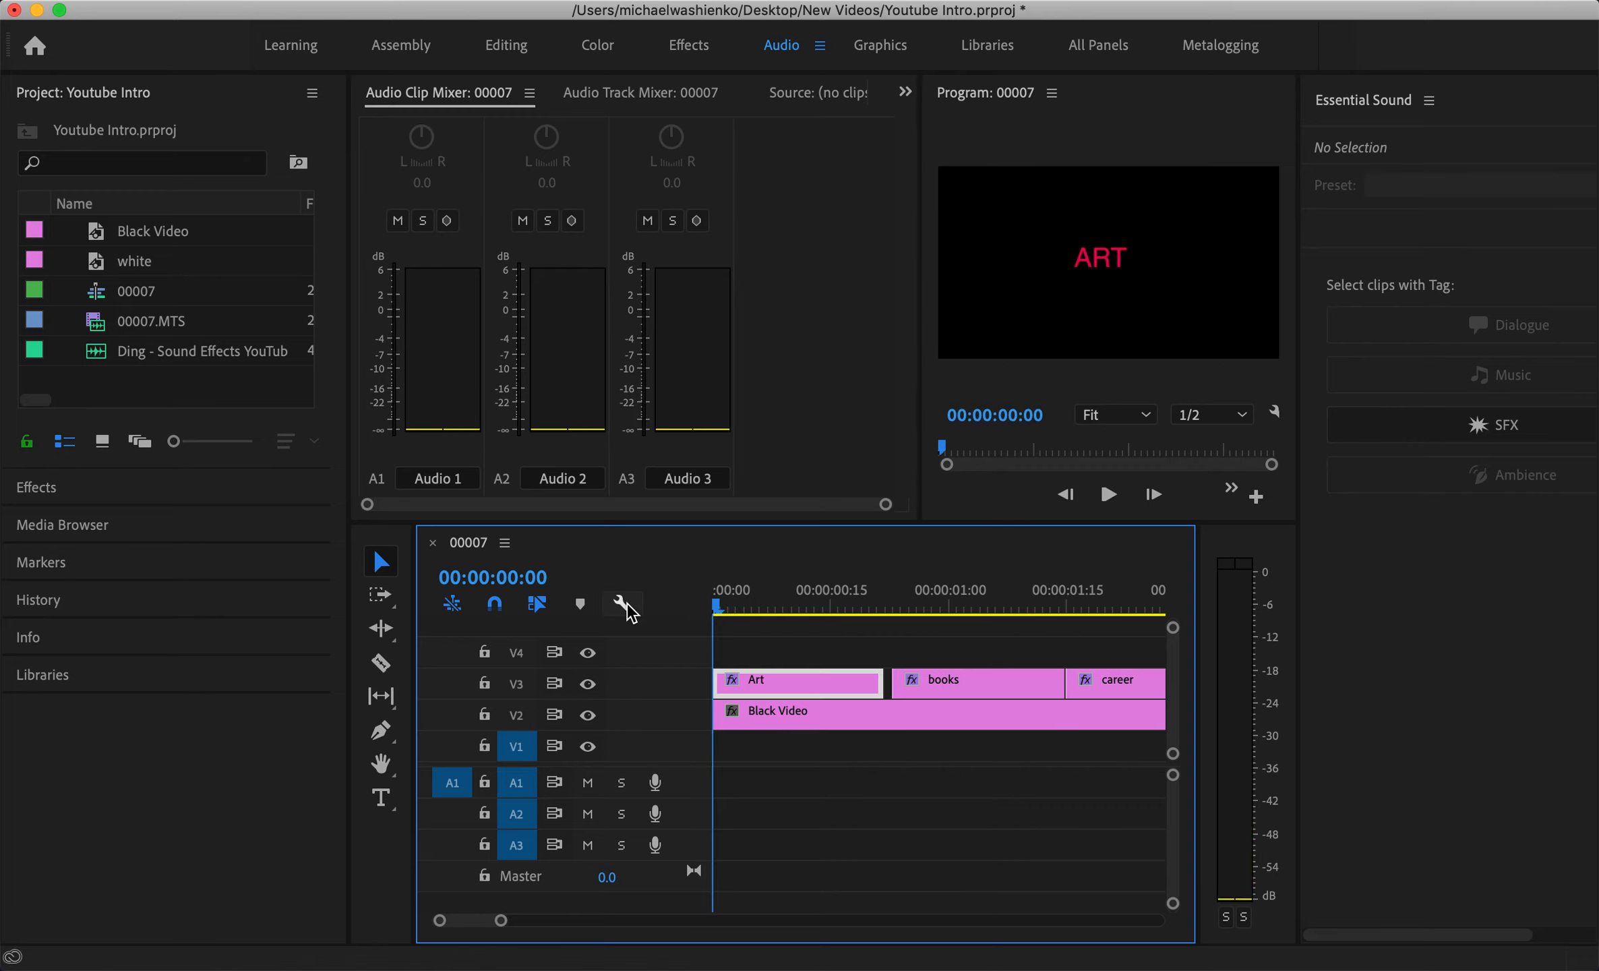
{"action": "key", "text": "space"}
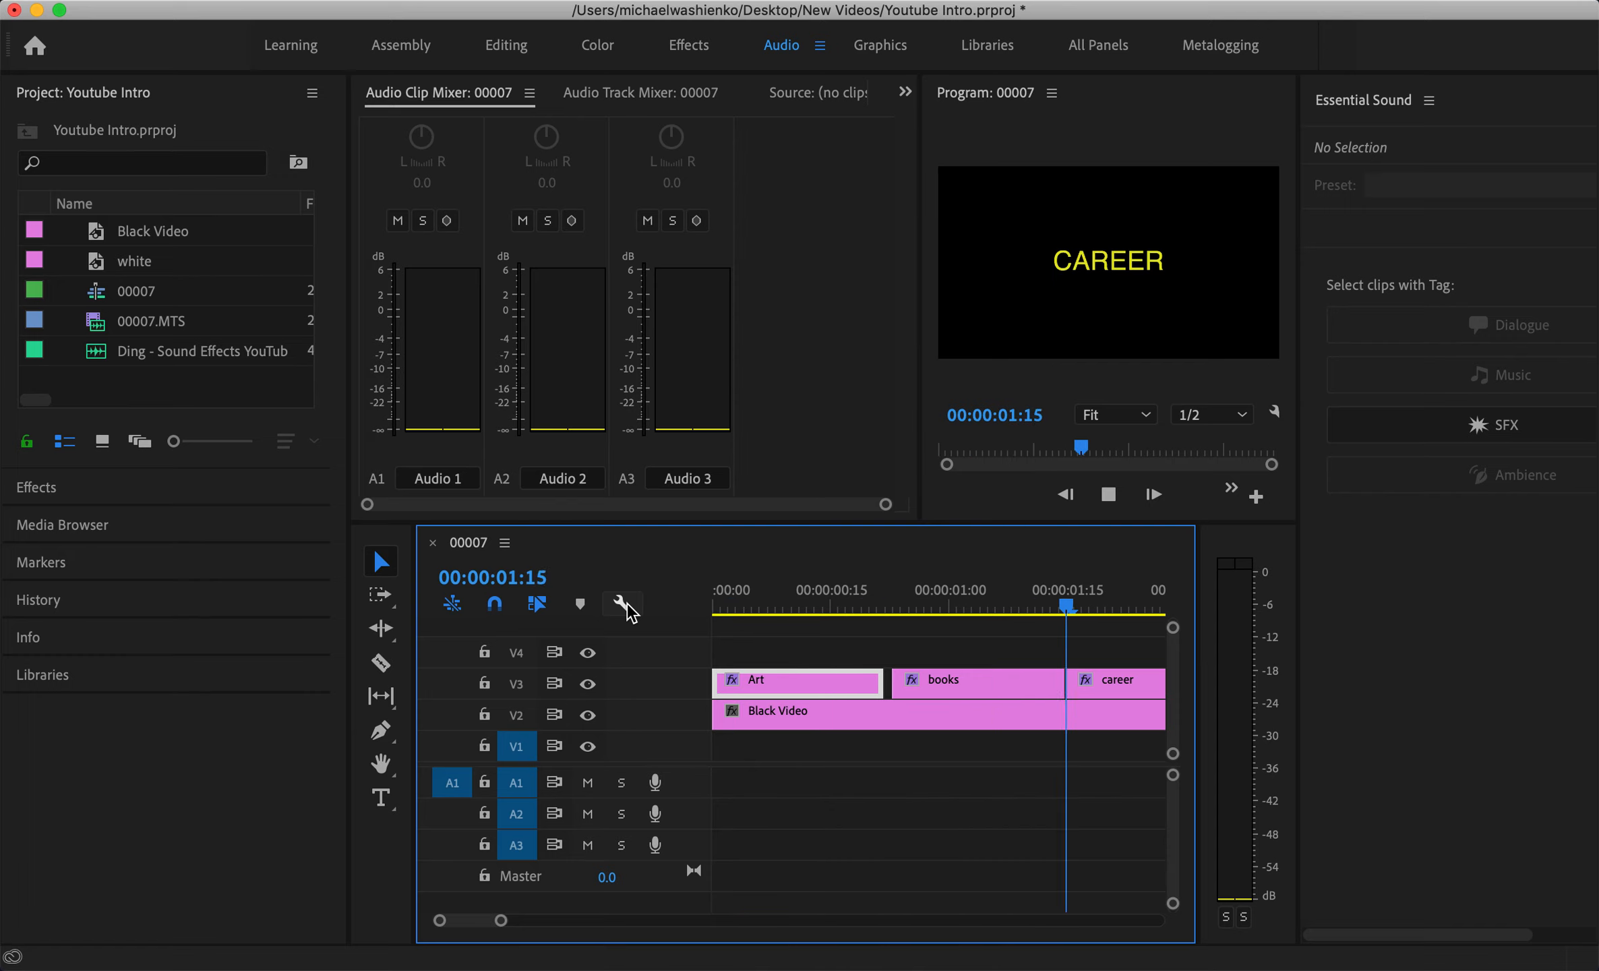
{"action": "key", "text": "space"}
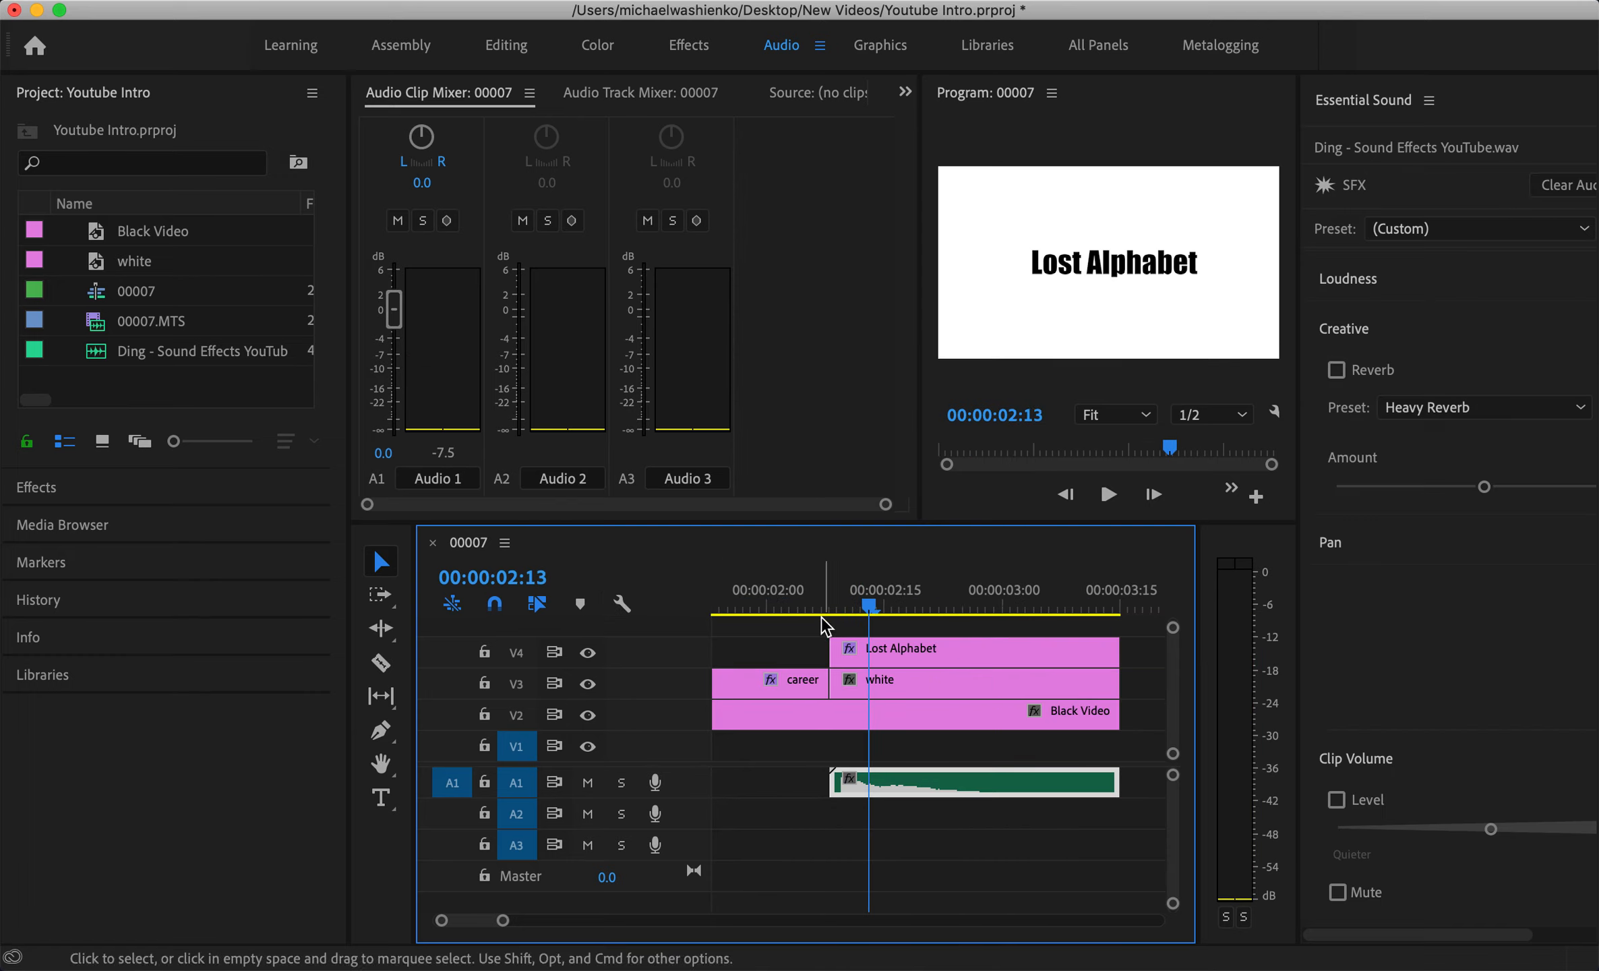
{"action": "left_click_drag", "start_coordinate": [803, 608], "coordinate": [465, 617]}
{"action": "key", "text": "space"}
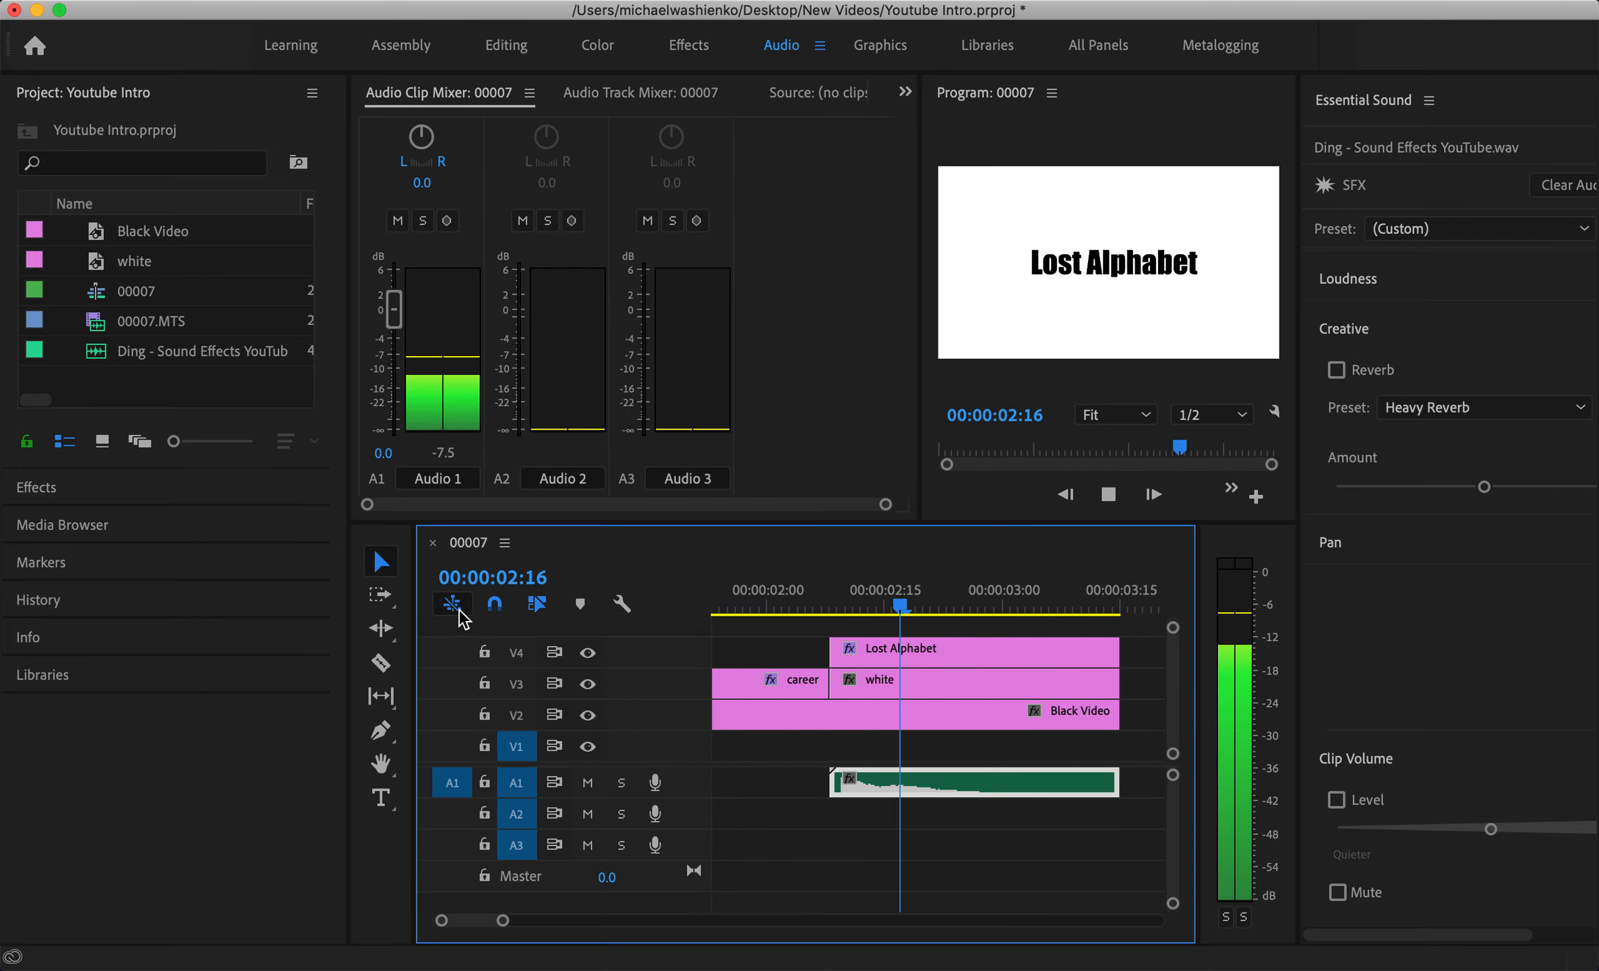
{"action": "key", "text": "space"}
Extend the end of the Art title clip back to the start of the Books clip, closing the gap.
{"action": "scroll", "coordinate": [791, 627], "scroll_direction": "left", "scroll_amount": 5}
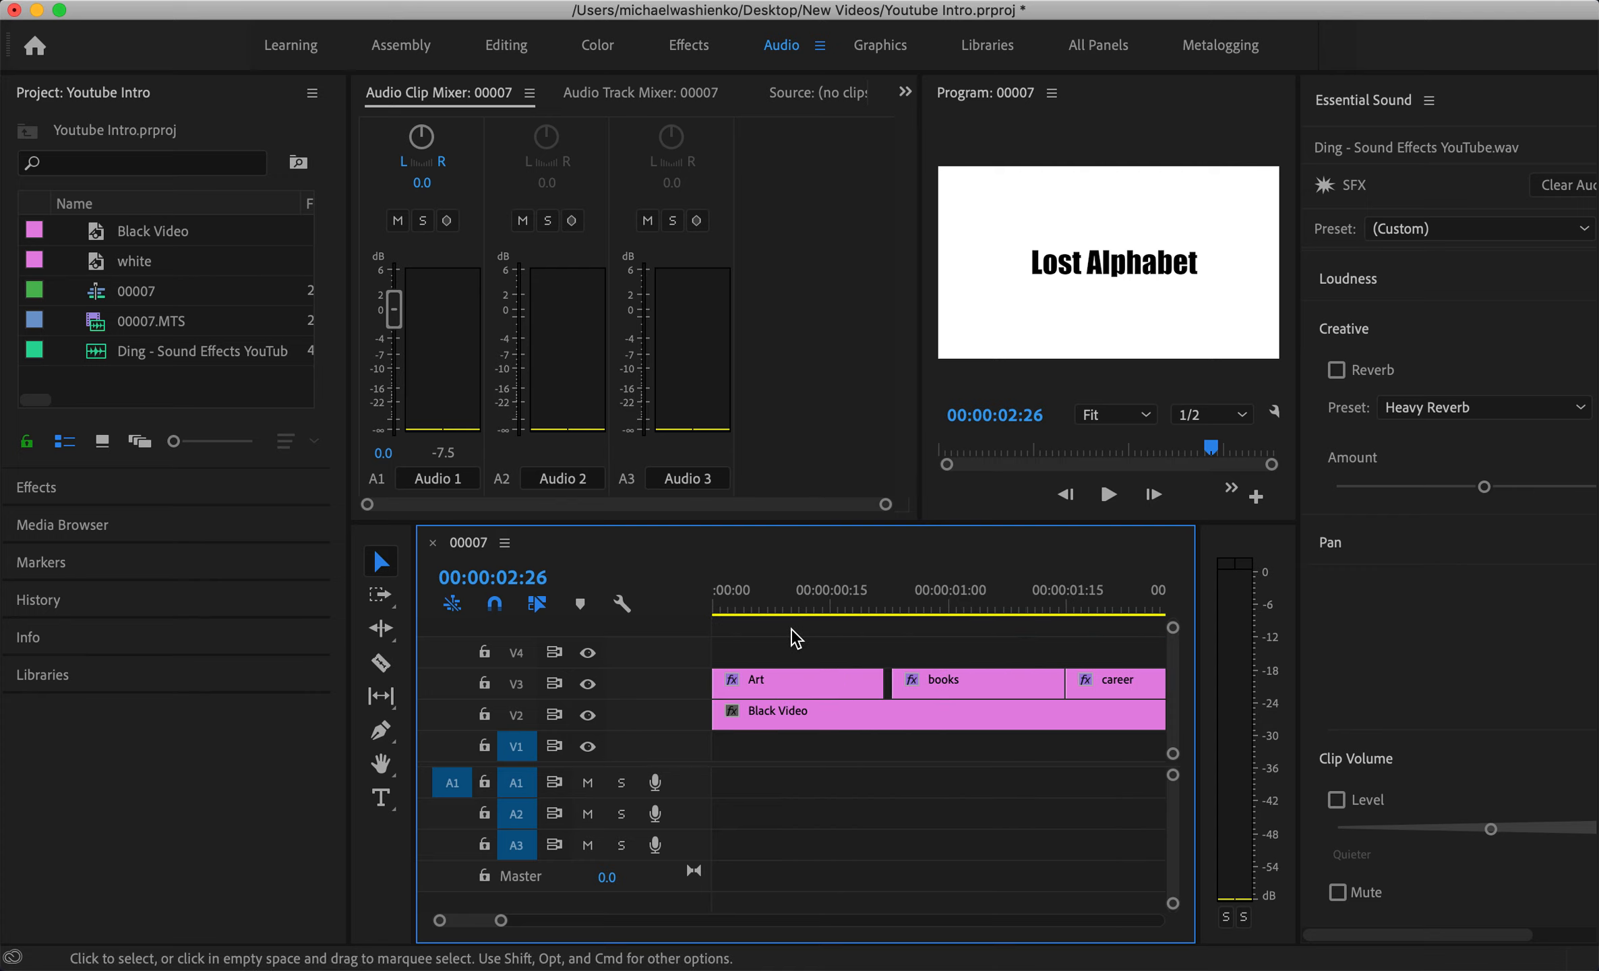
{"action": "left_click_drag", "start_coordinate": [866, 684], "coordinate": [888, 683]}
{"action": "scroll", "coordinate": [892, 764], "scroll_direction": "right", "scroll_amount": 5}
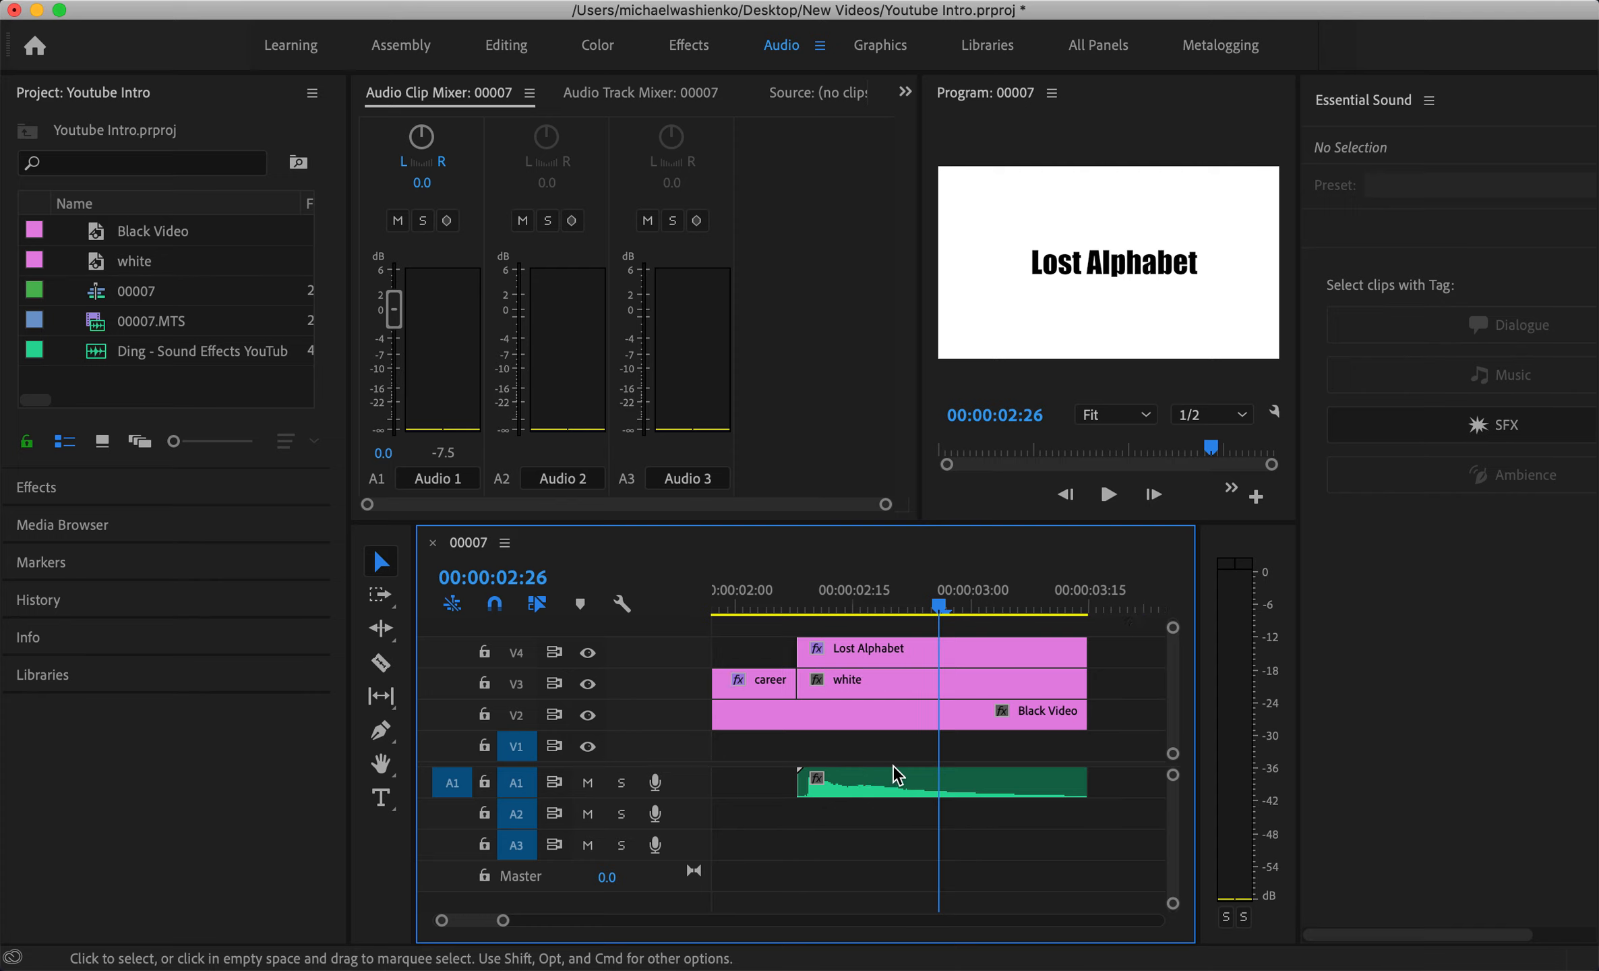
Return to the sequence start and play the whole intro with the Art and Books titles back to back.
{"action": "scroll", "coordinate": [968, 747], "scroll_direction": "left", "scroll_amount": 5}
{"action": "scroll", "coordinate": [968, 747], "scroll_direction": "down", "scroll_amount": 4}
{"action": "left_click_drag", "start_coordinate": [884, 607], "coordinate": [630, 596]}
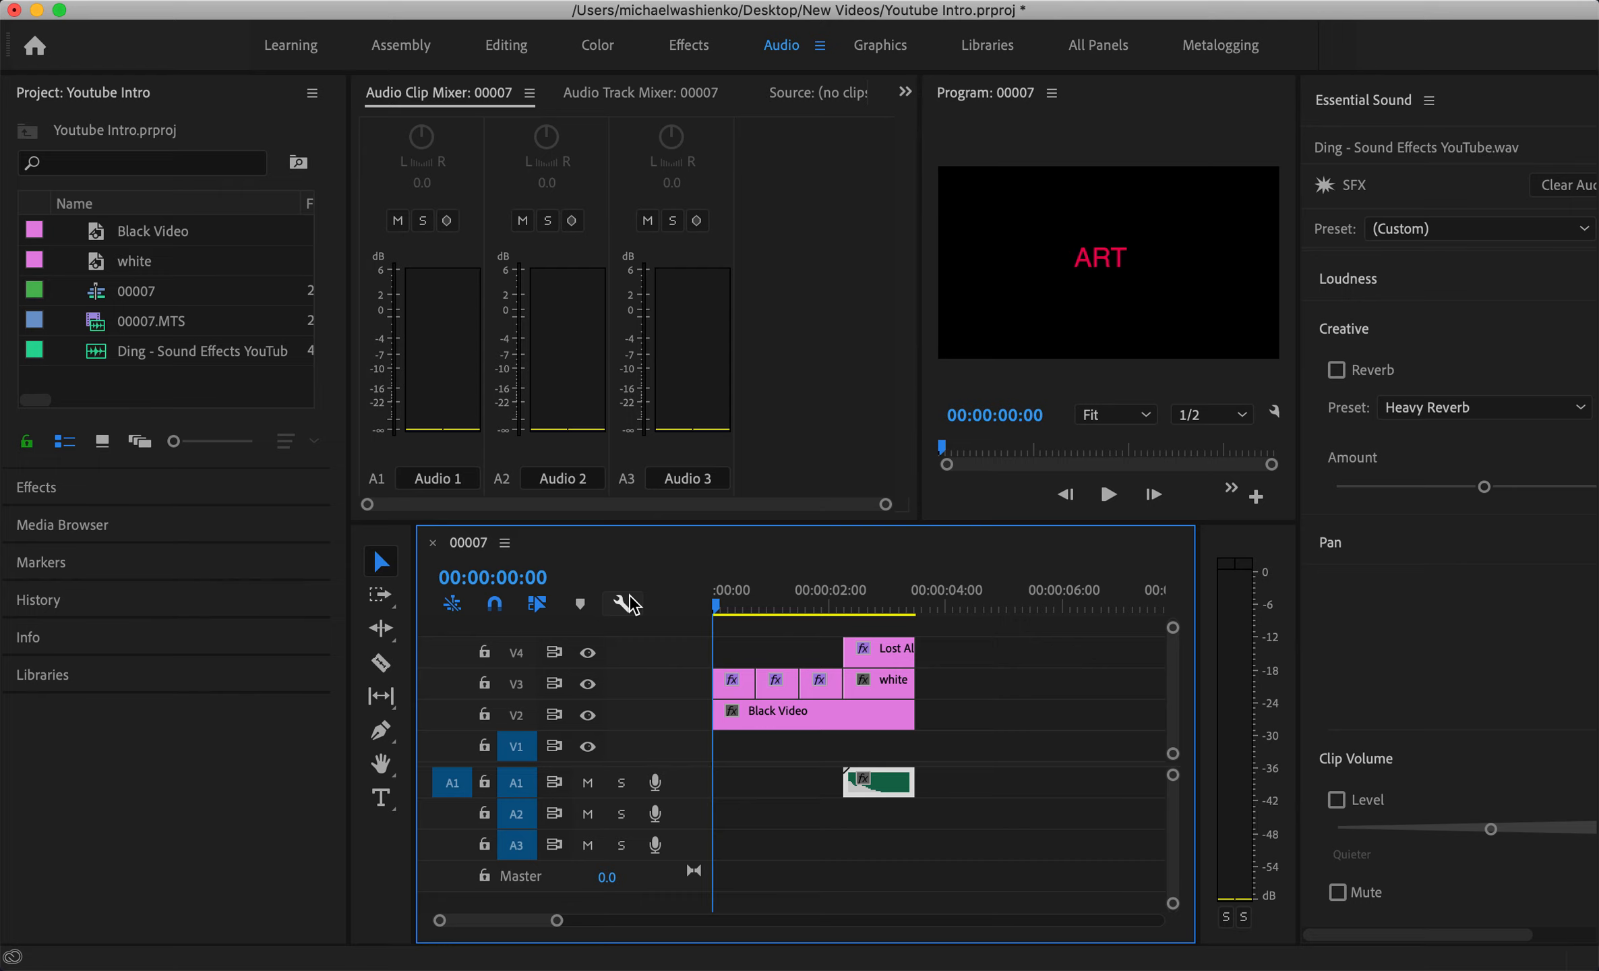
{"action": "left_click", "coordinate": [621, 603]}
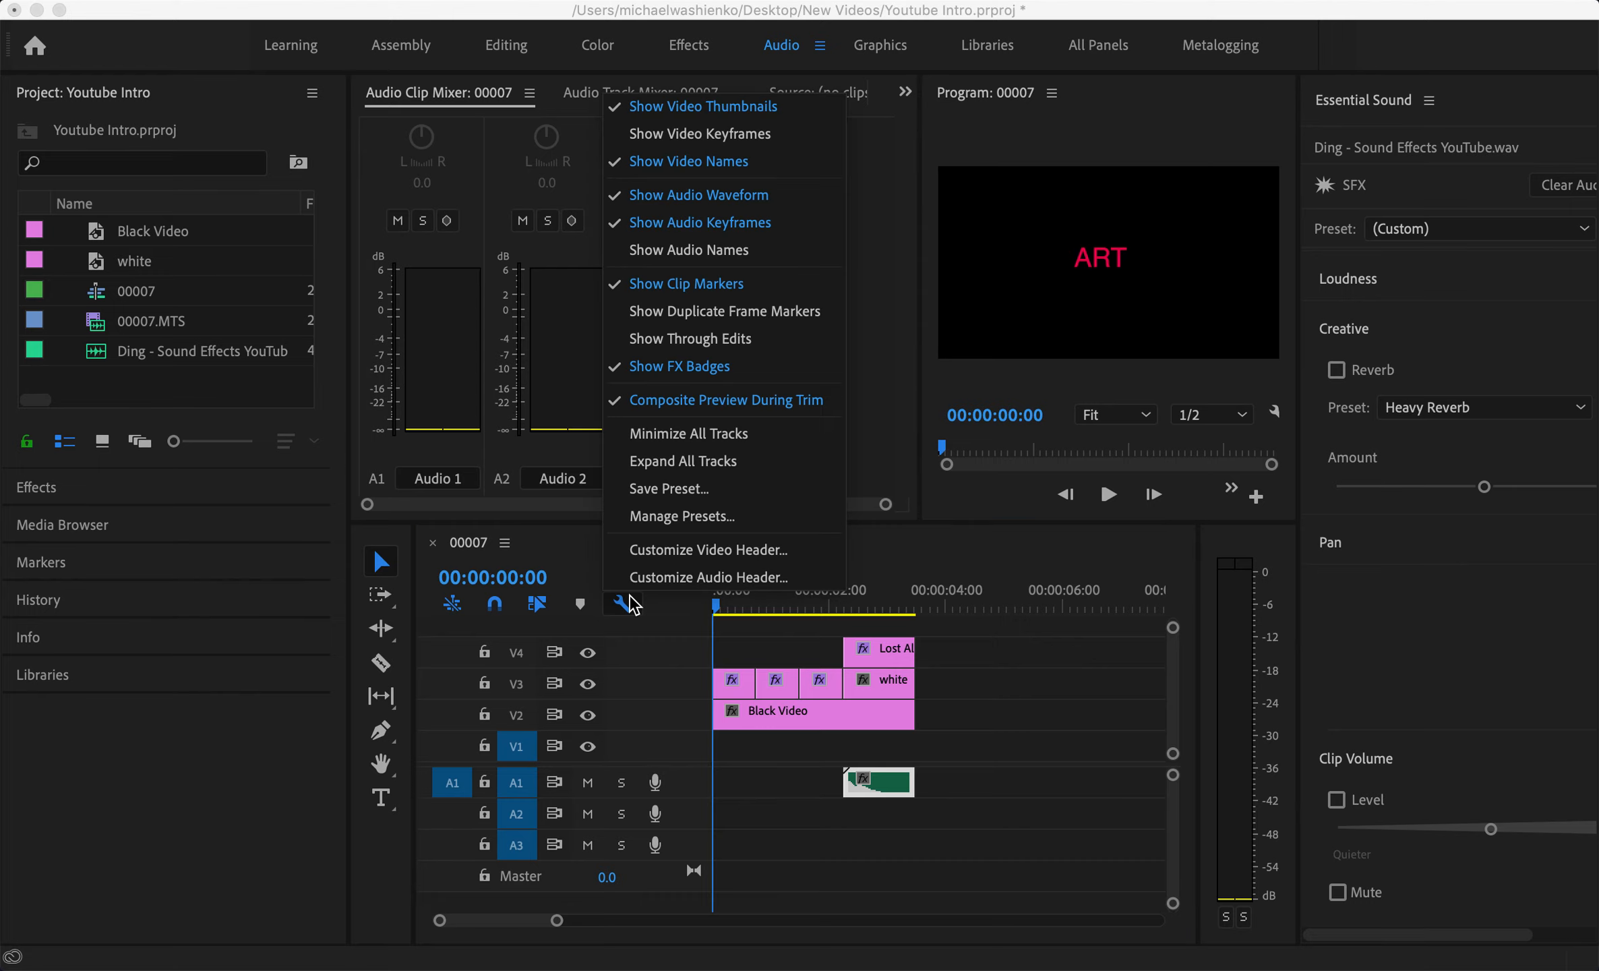
{"action": "left_click", "coordinate": [898, 547]}
{"action": "key", "text": "space"}
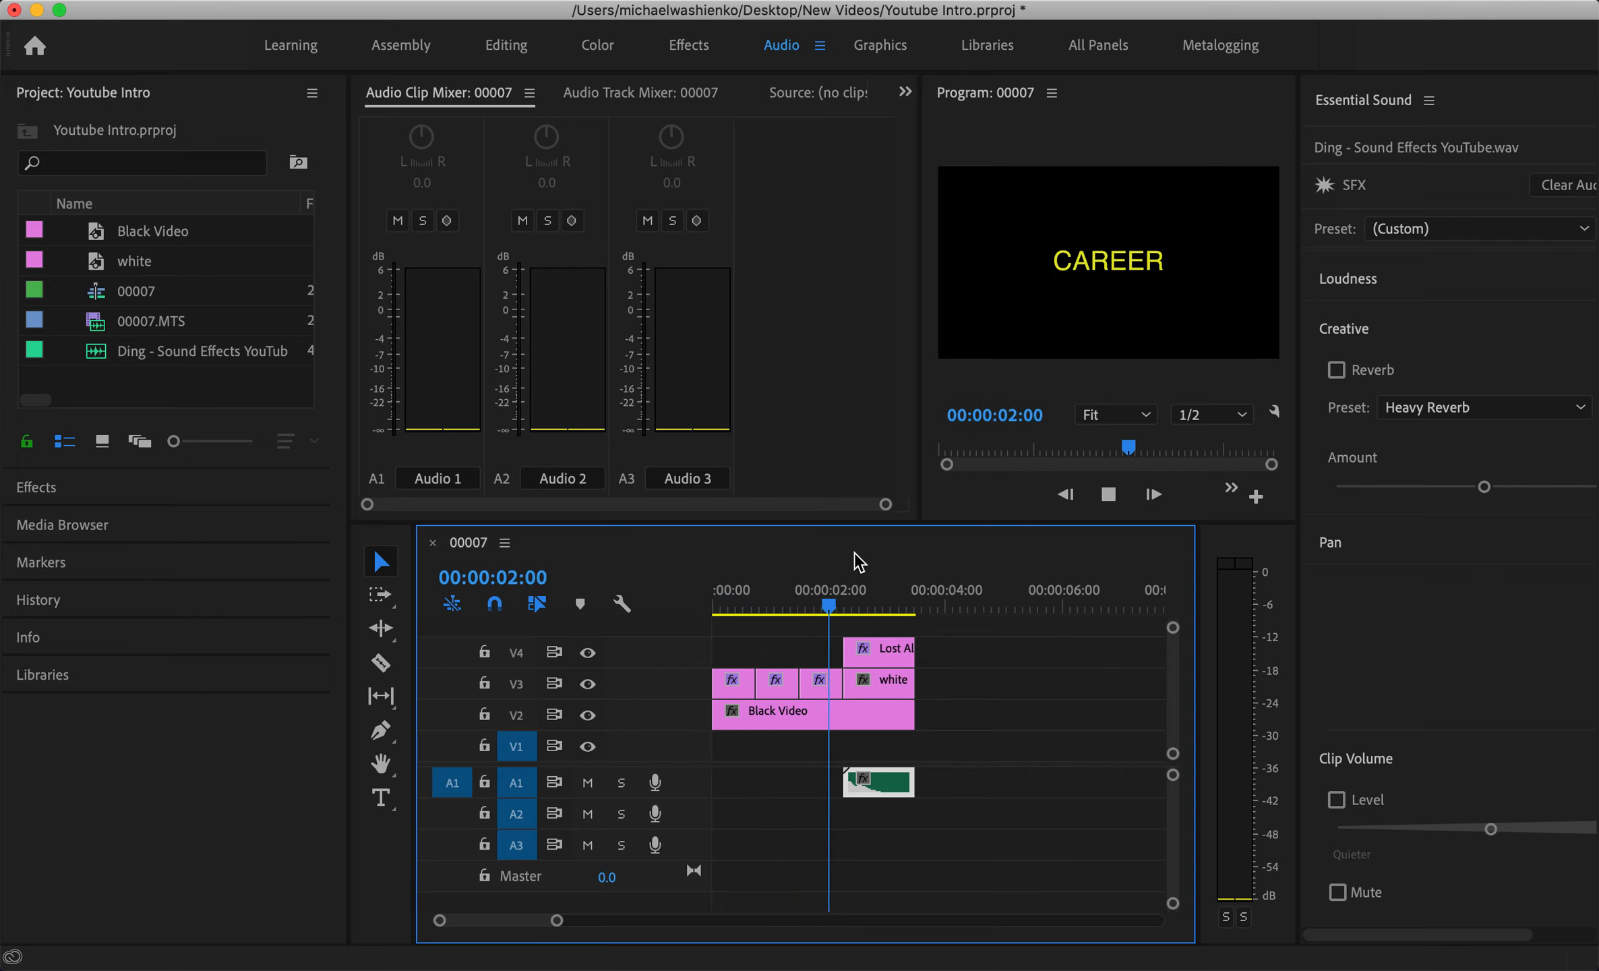